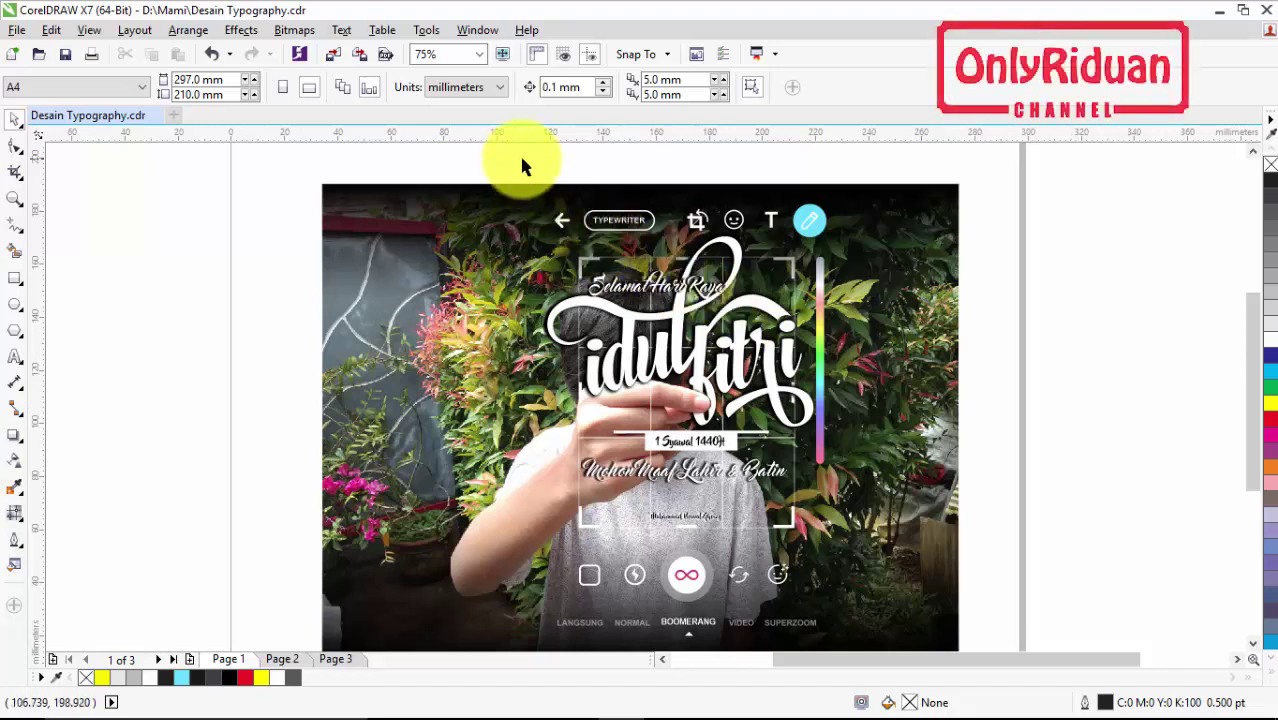
# Step: Examine the story-screen template on page 3, checking its camera icons, colour slider and blue pen circle
pyautogui.click(340, 659)
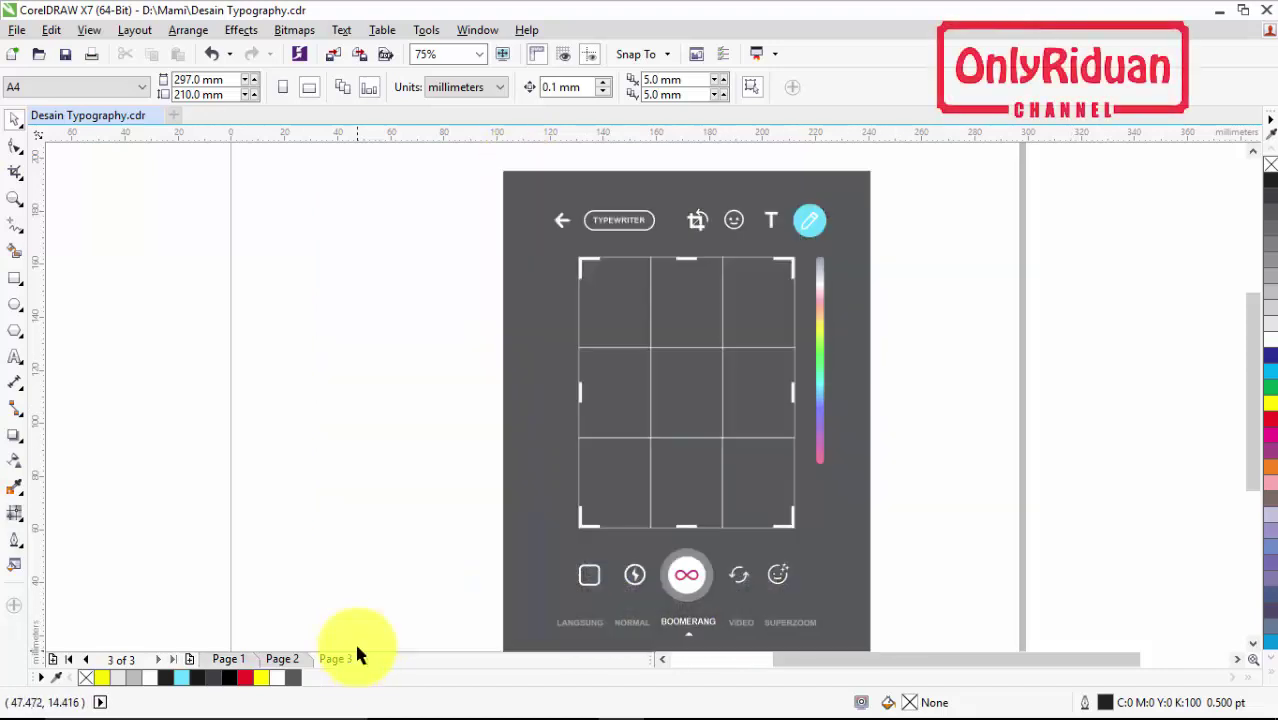
pyautogui.click(1027, 285)
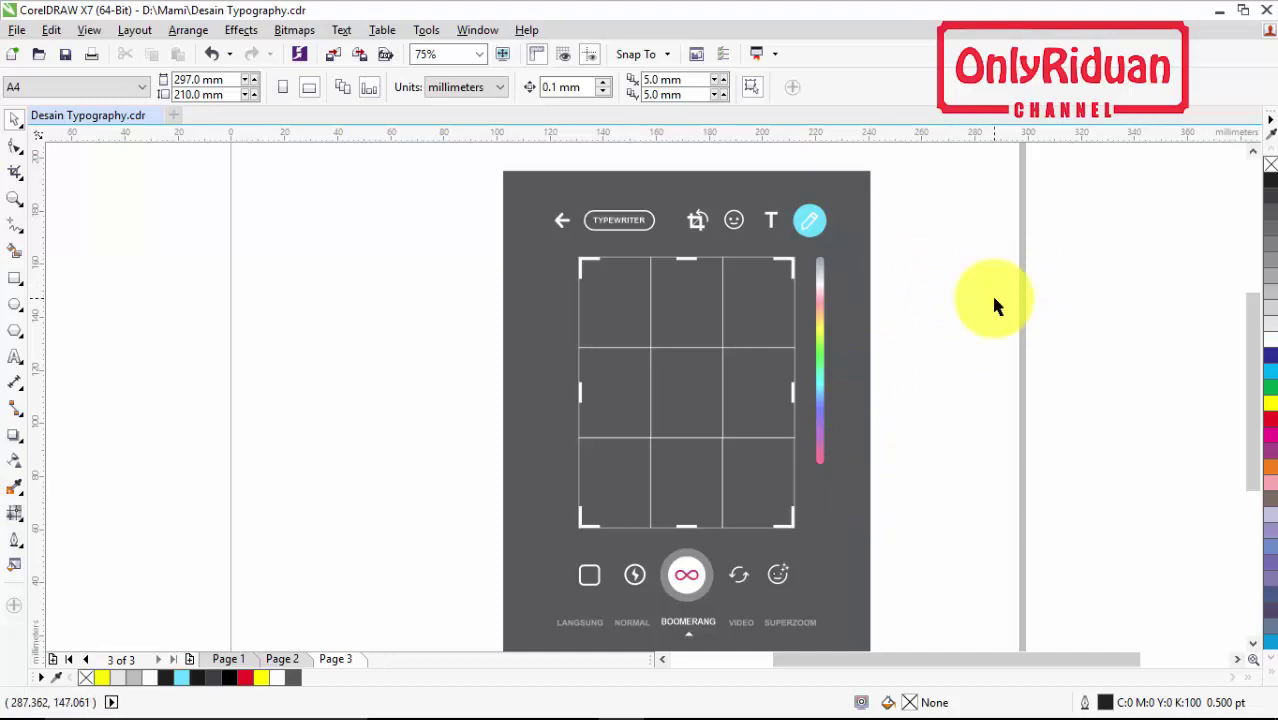
pyautogui.click(739, 578)
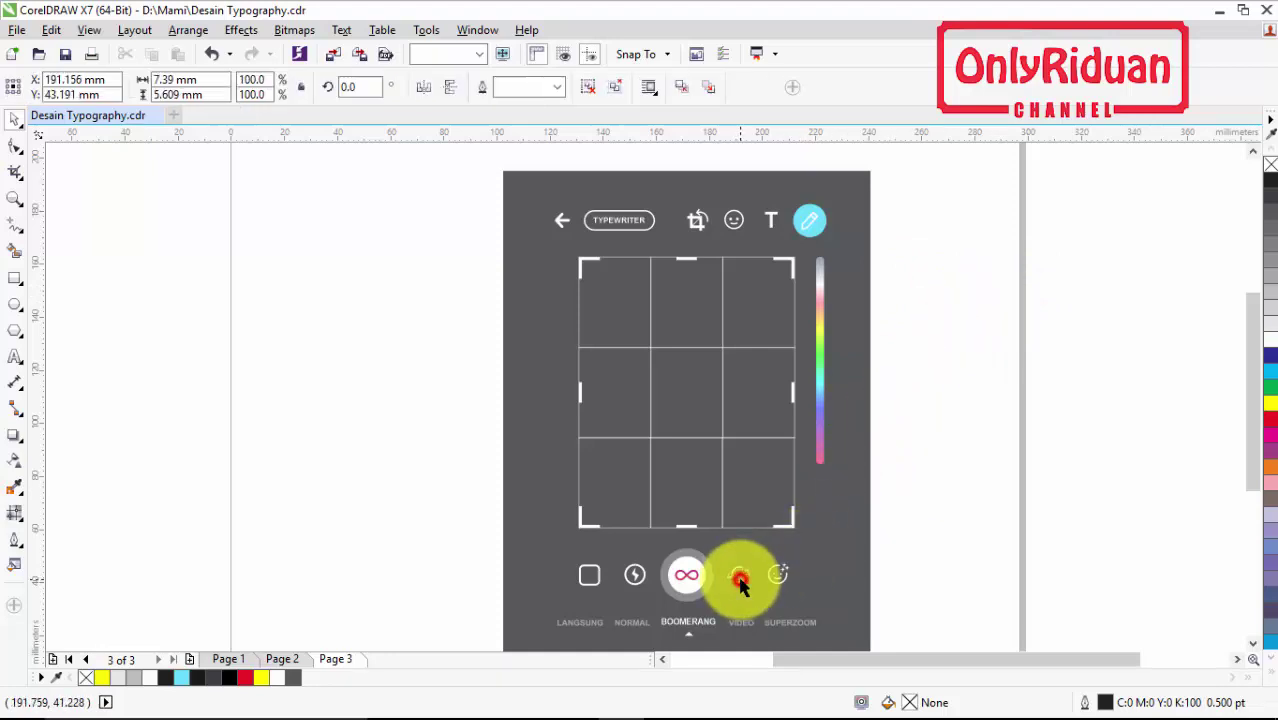
pyautogui.moveTo(739, 585); pyautogui.dragTo(693, 565)
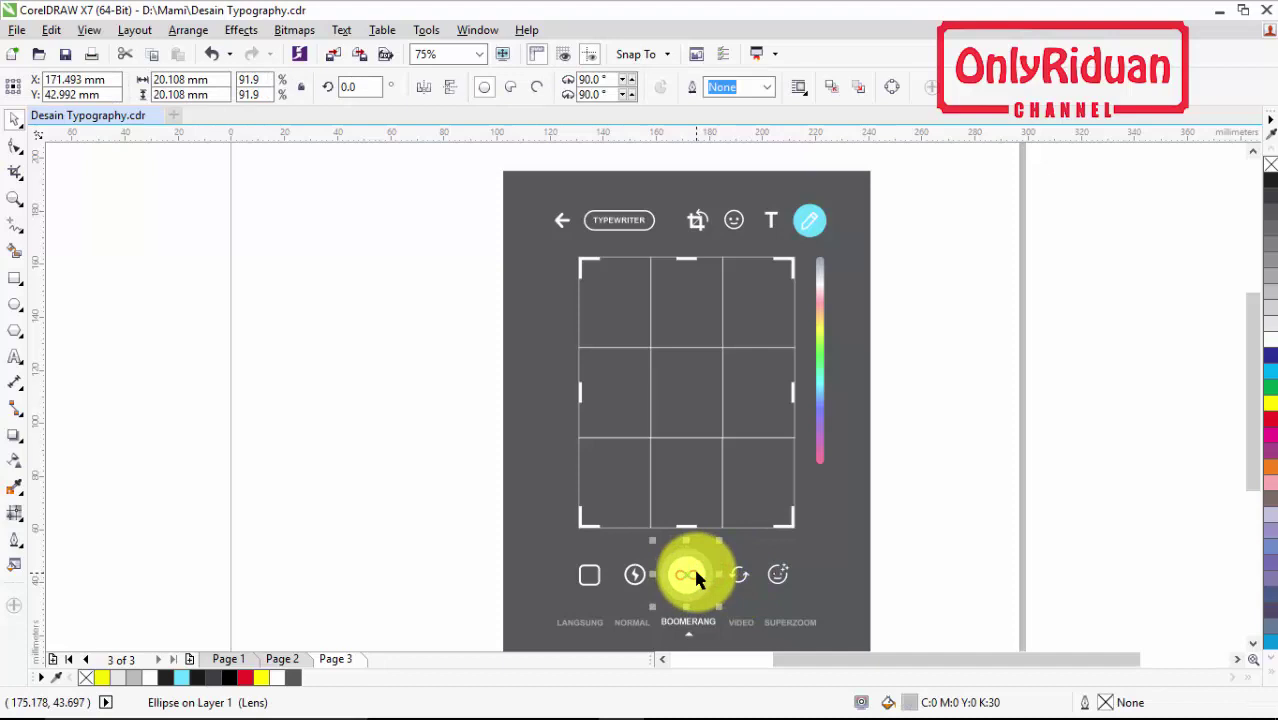
pyautogui.click(637, 574)
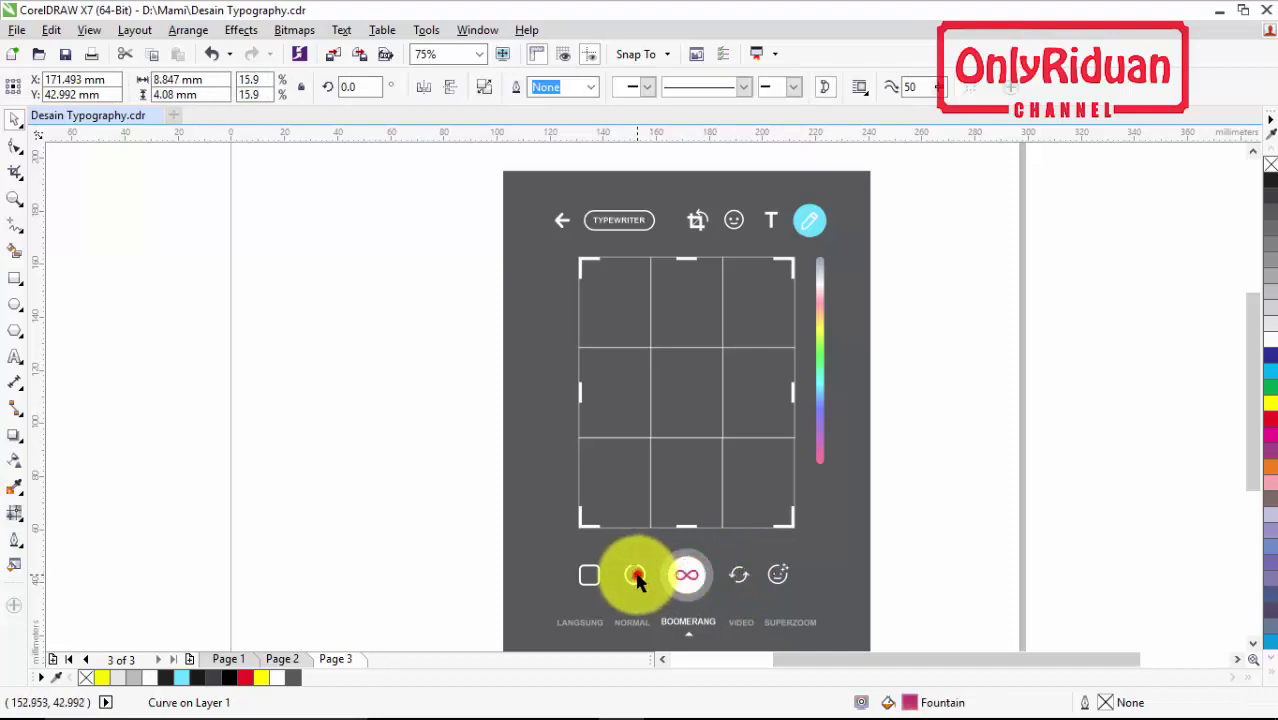
pyautogui.click(816, 385)
pyautogui.click(813, 222)
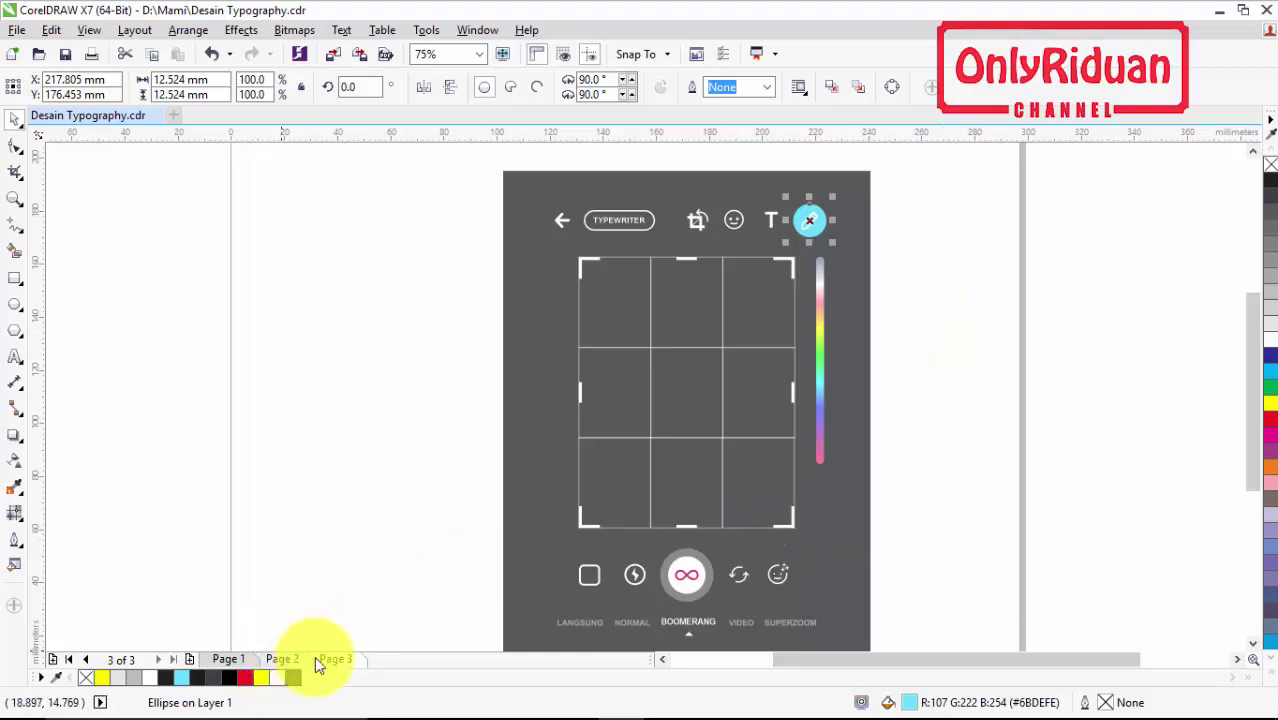
# Step: Examine the finished Idul Fitri design on page 1, both close up around the lettering and as a whole
pyautogui.click(228, 659)
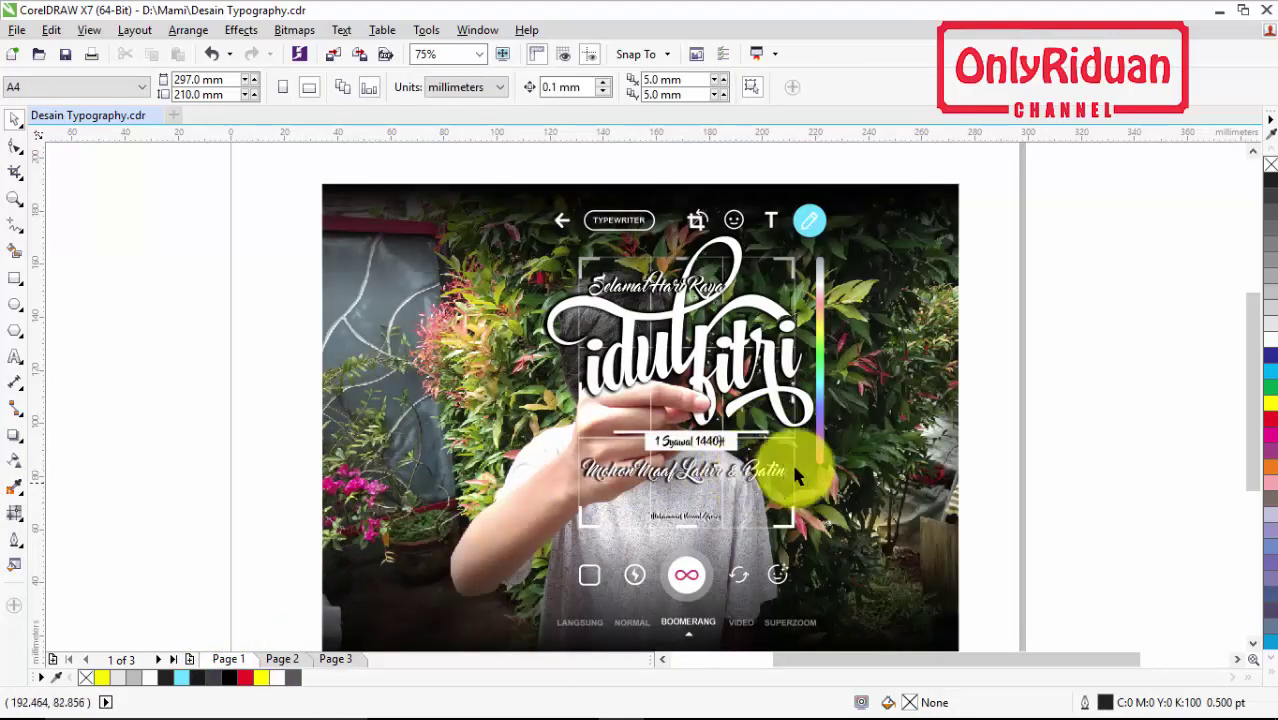
pyautogui.scroll(4, 709, 396)
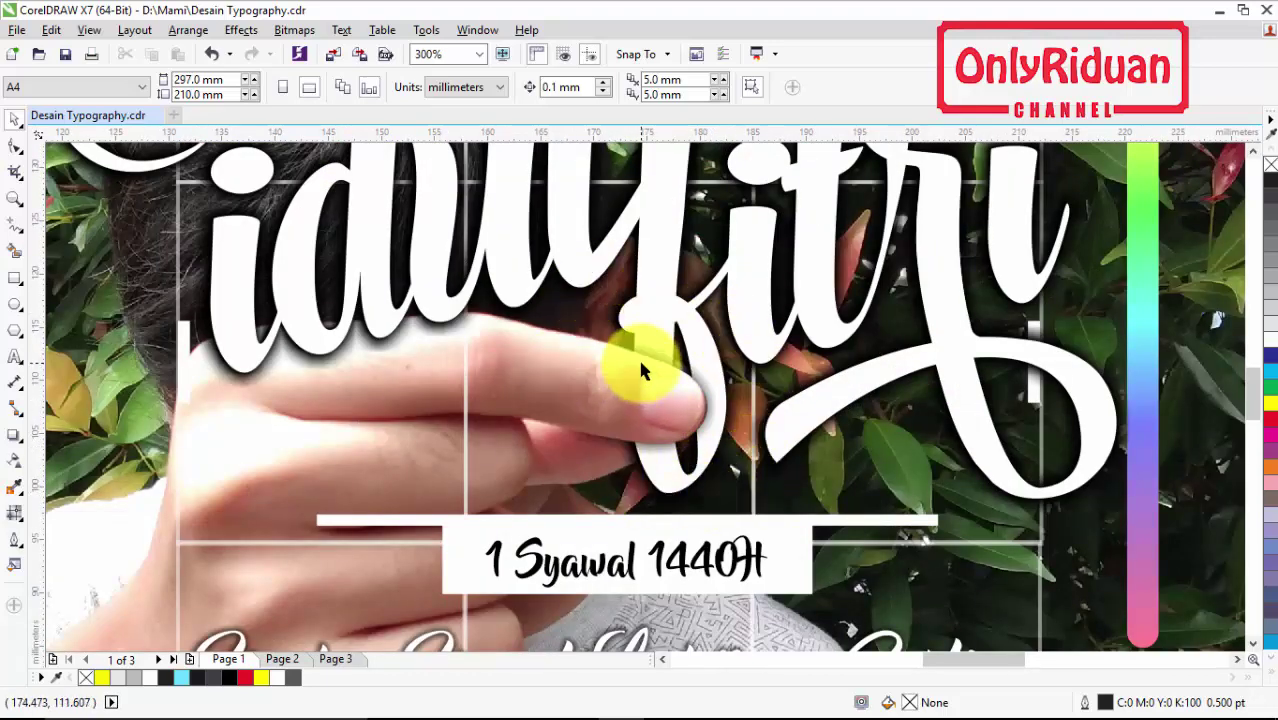
pyautogui.scroll(-4, 642, 372)
pyautogui.scroll(-2, 640, 365)
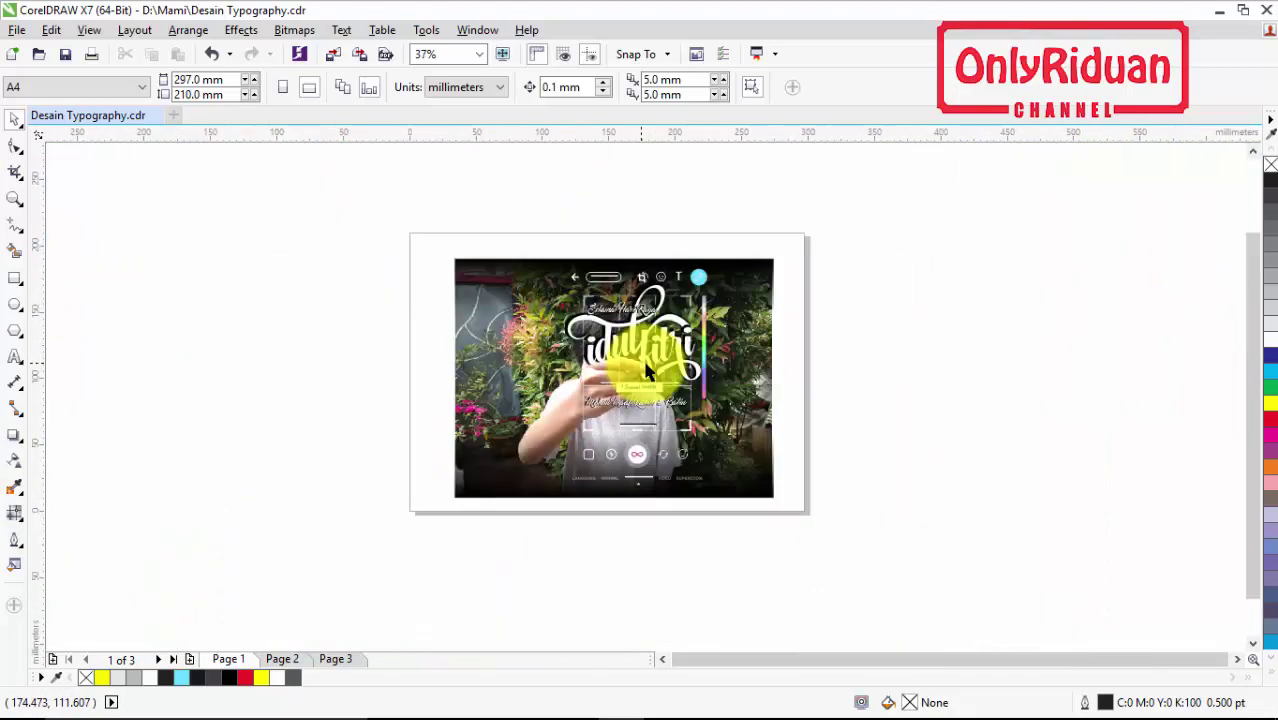
pyautogui.click(903, 363)
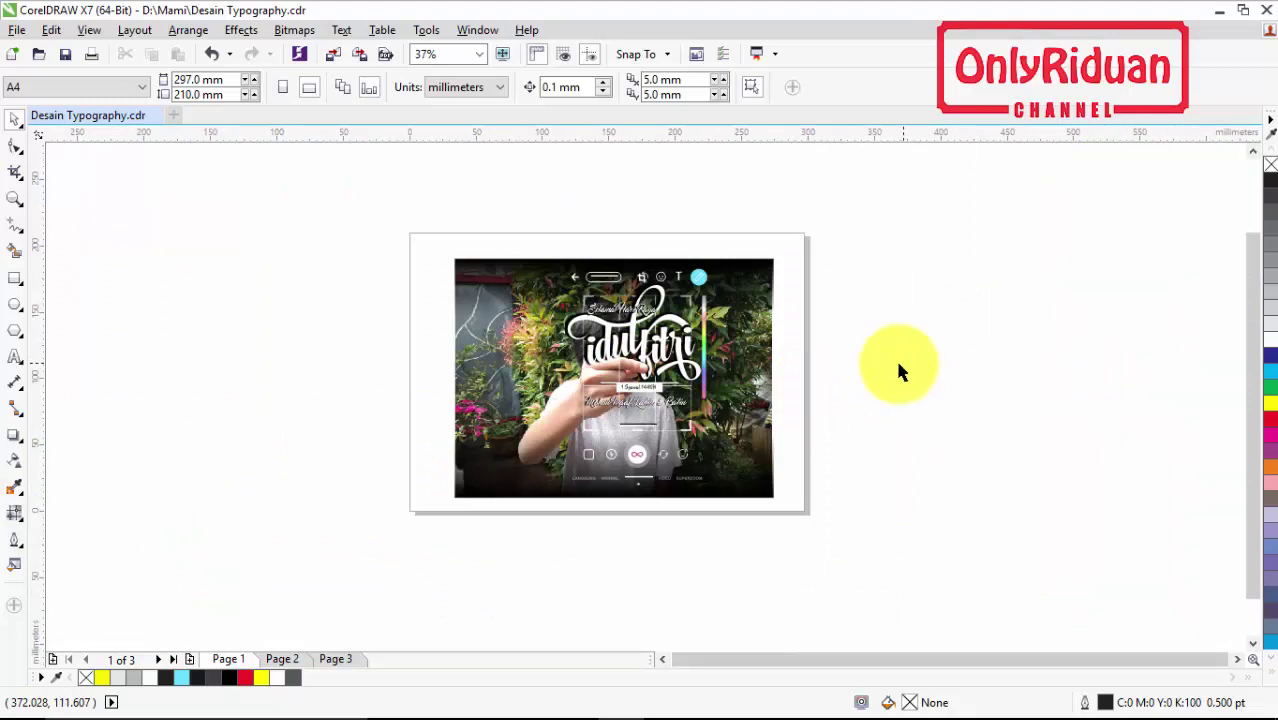
# Step: Add a new blank page after page 3
pyautogui.click(337, 660)
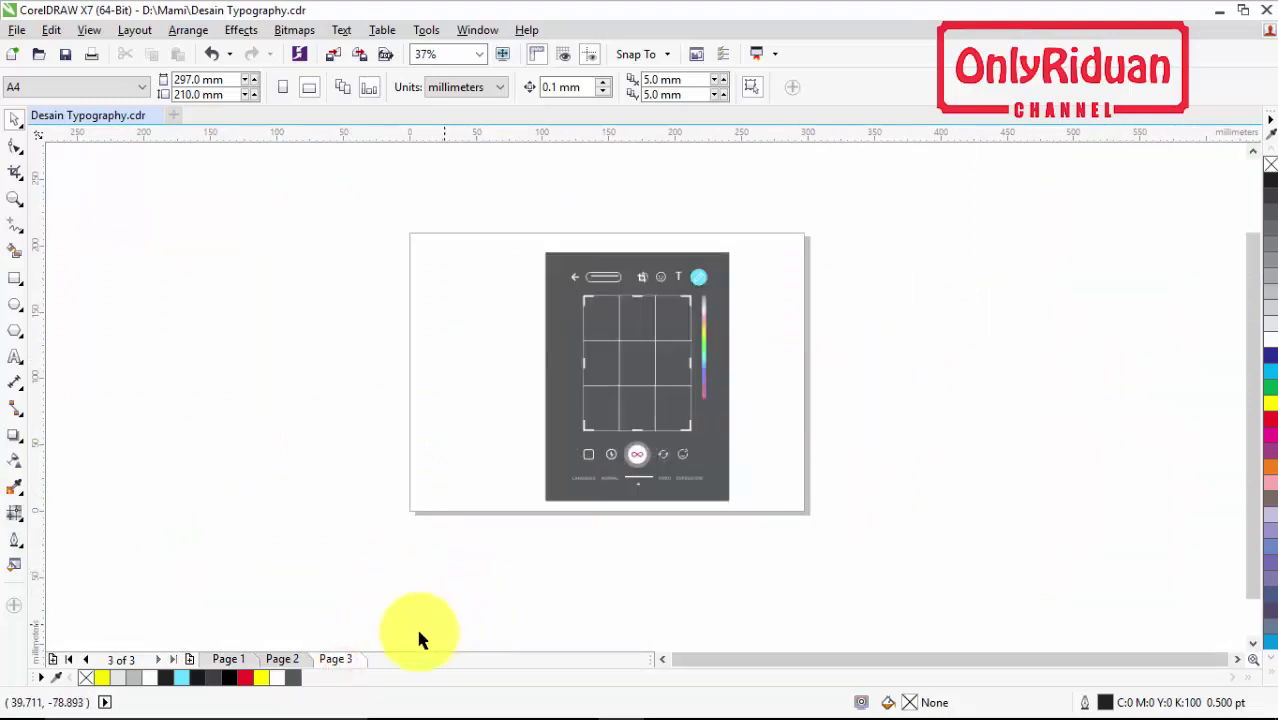
pyautogui.click(189, 659)
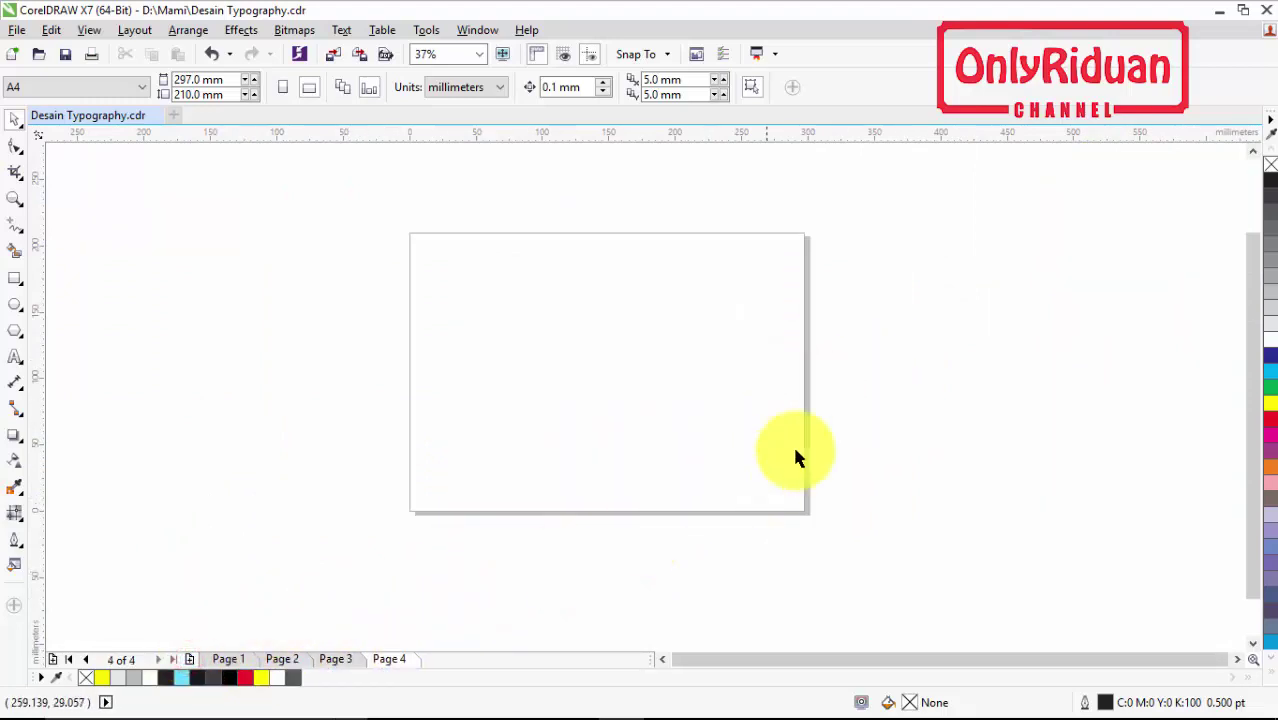
pyautogui.click(898, 372)
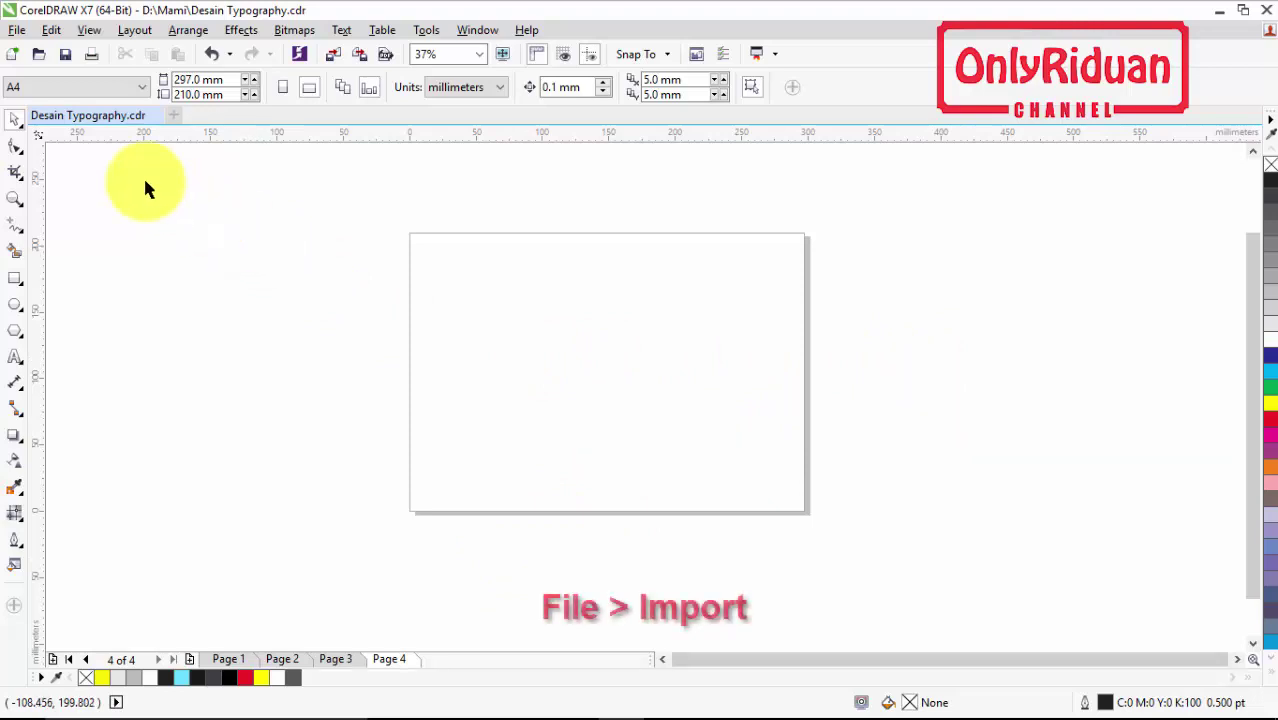
# Step: Import the photo IMG_20190602_111157 onto page 4 at about 233 x 175 mm and shift it slightly up and right
pyautogui.click(16, 30)
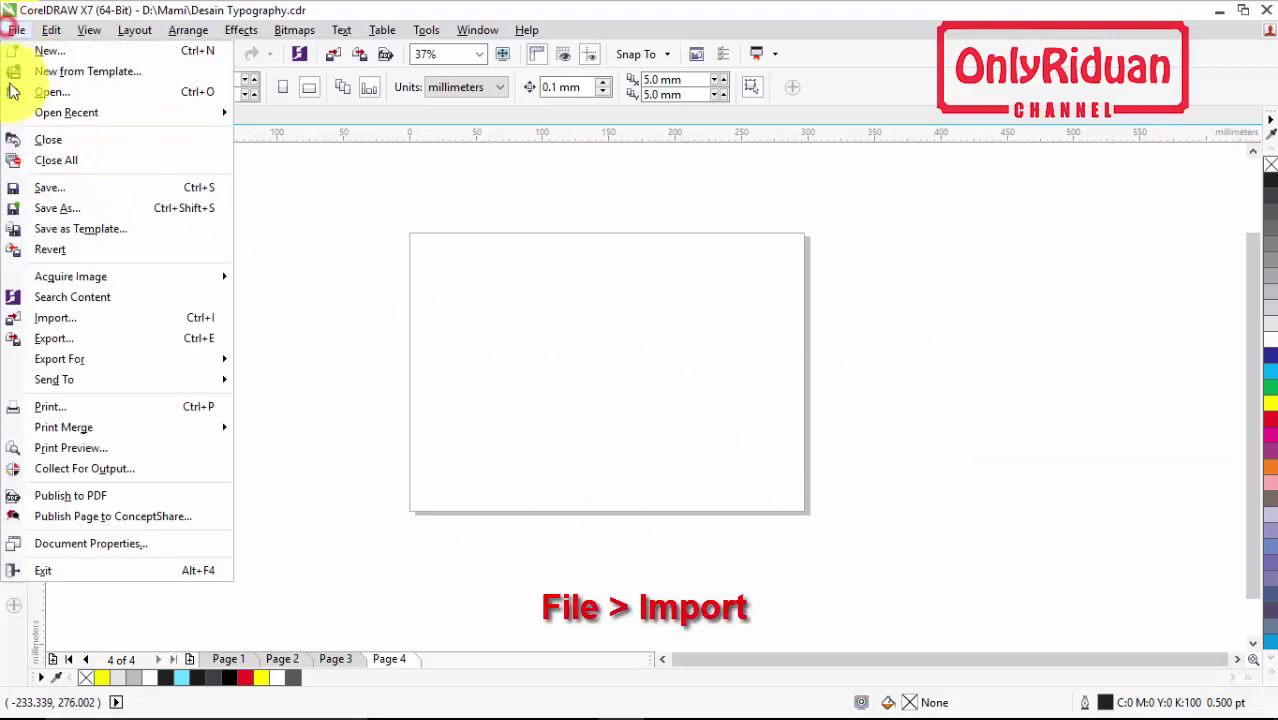
pyautogui.click(59, 317)
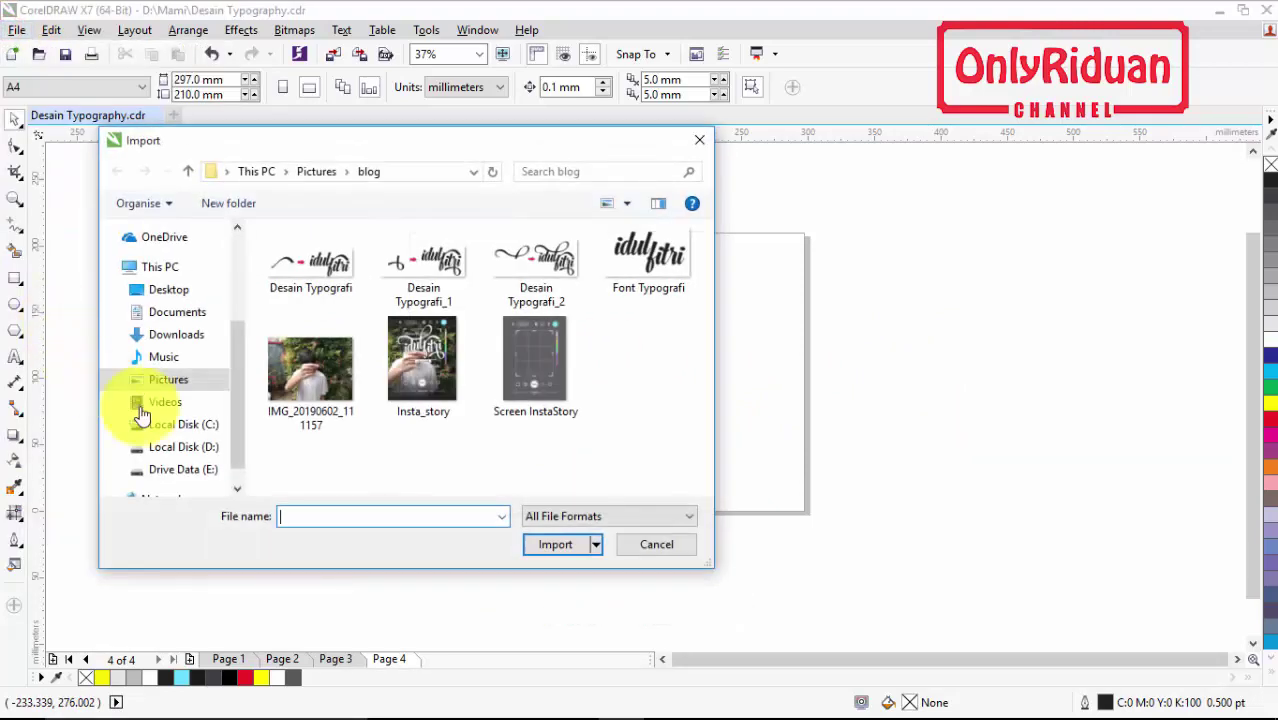
pyautogui.click(309, 383)
pyautogui.click(547, 545)
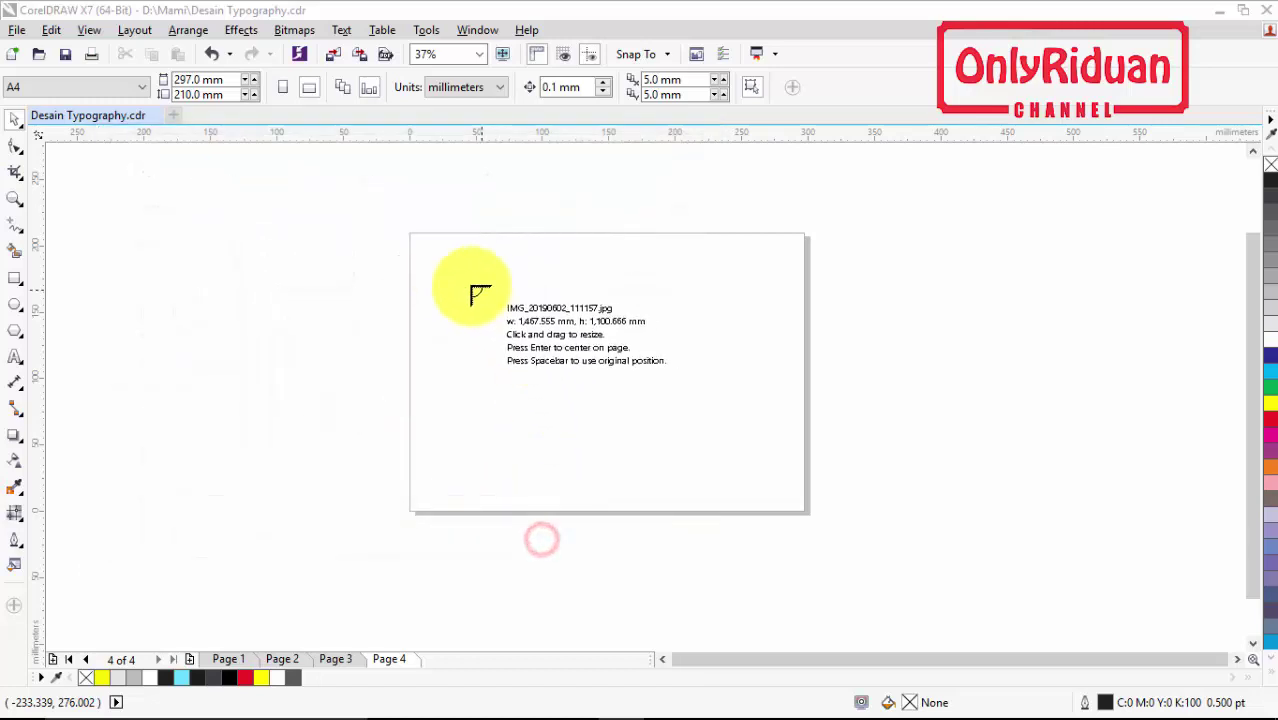
pyautogui.moveTo(447, 265); pyautogui.dragTo(808, 491)
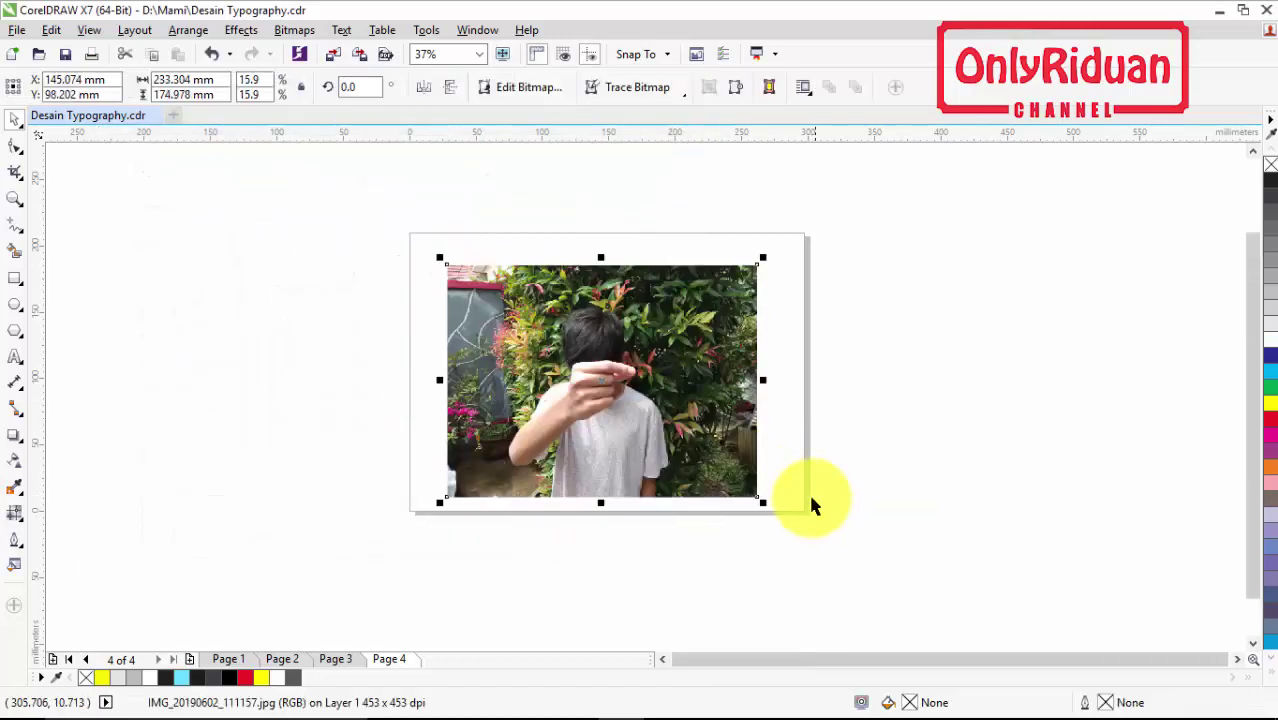
pyautogui.moveTo(664, 385); pyautogui.dragTo(672, 371)
pyautogui.click(848, 373)
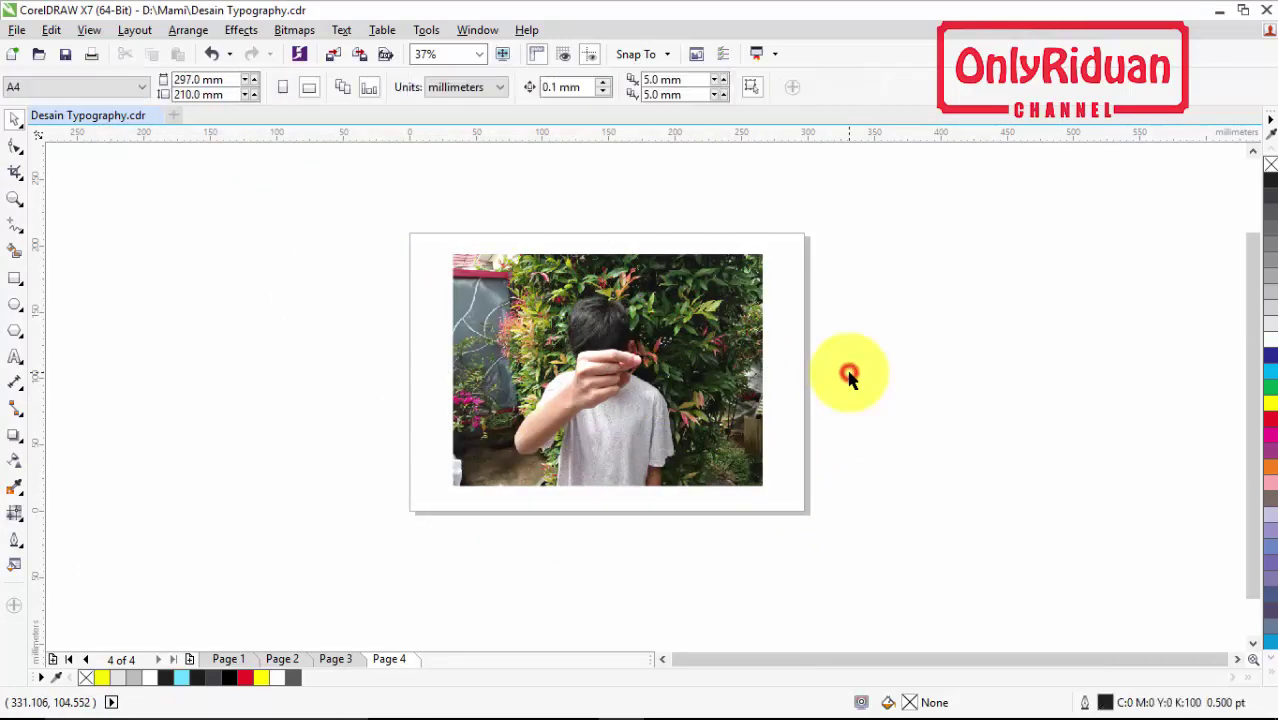
# Step: Copy all the white story-interface elements from page 3, without the grey background, onto the photo on page 4
pyautogui.click(336, 659)
pyautogui.moveTo(752, 490); pyautogui.dragTo(545, 253)
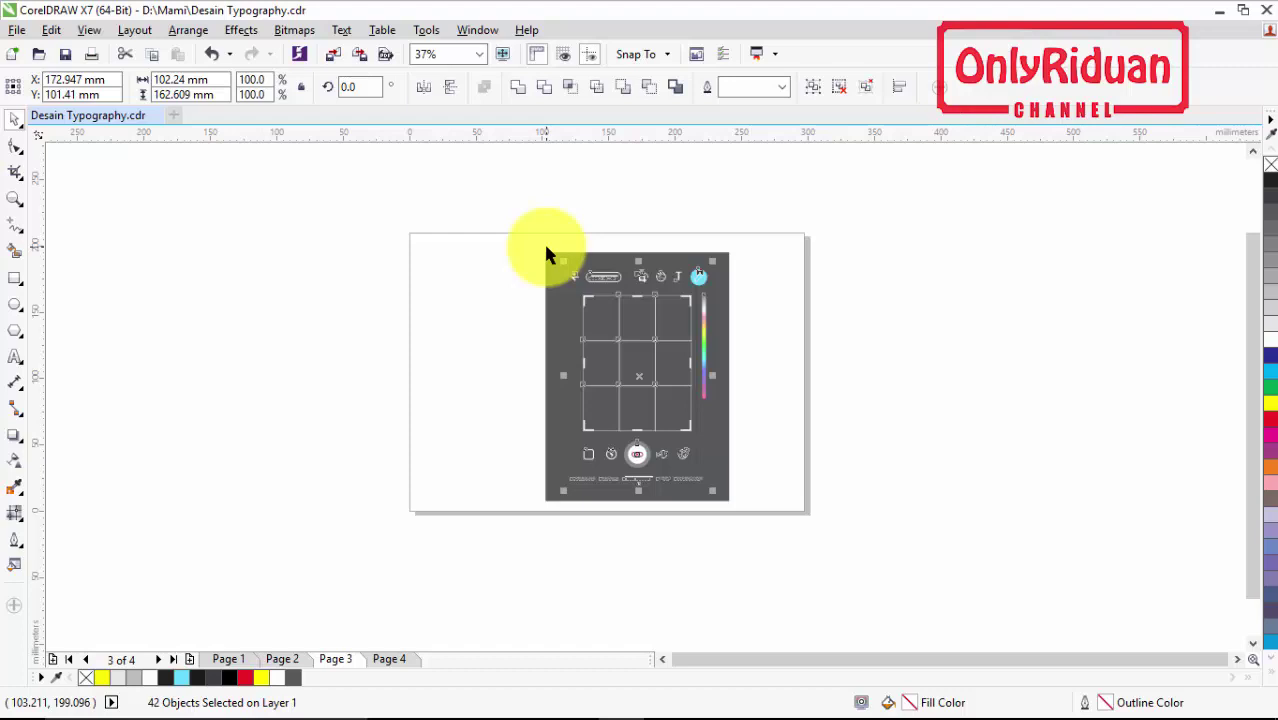
pyautogui.click(389, 659)
pyautogui.hotkey('ctrl', 'v')
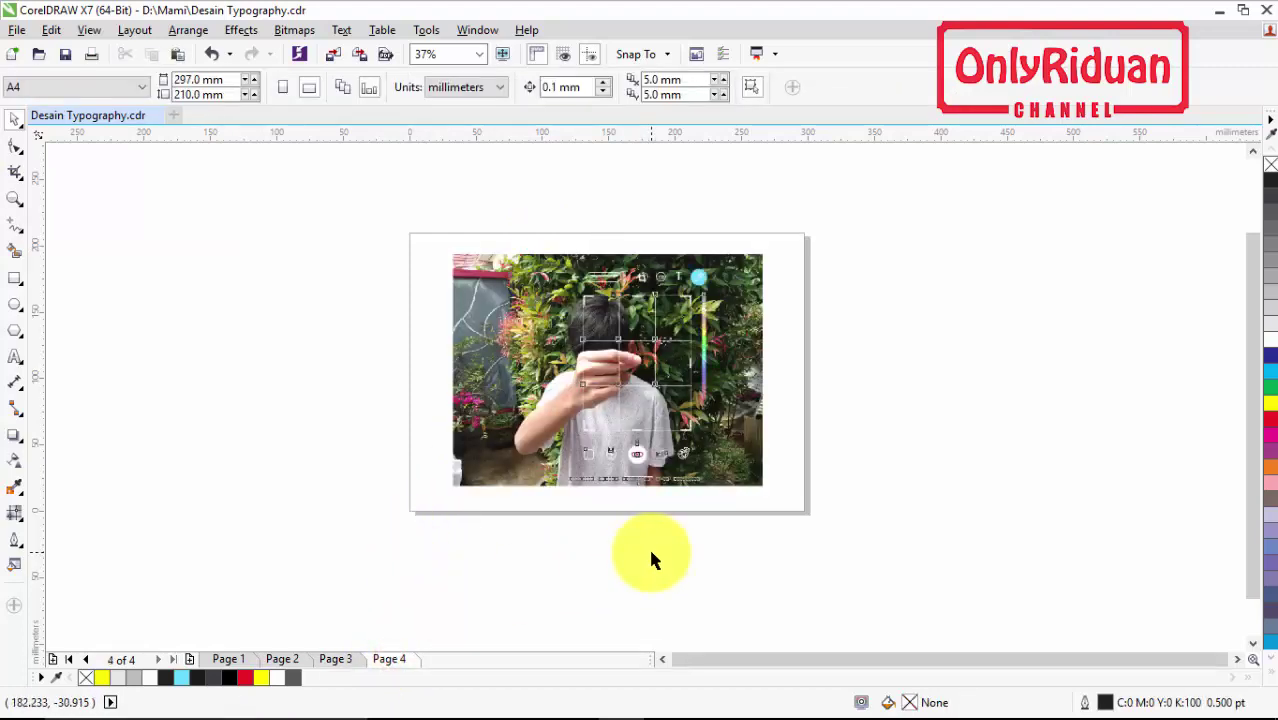
# Step: Move the pasted interface elements about 16 mm left so they frame the person in the photo
pyautogui.scroll(2, 673, 363)
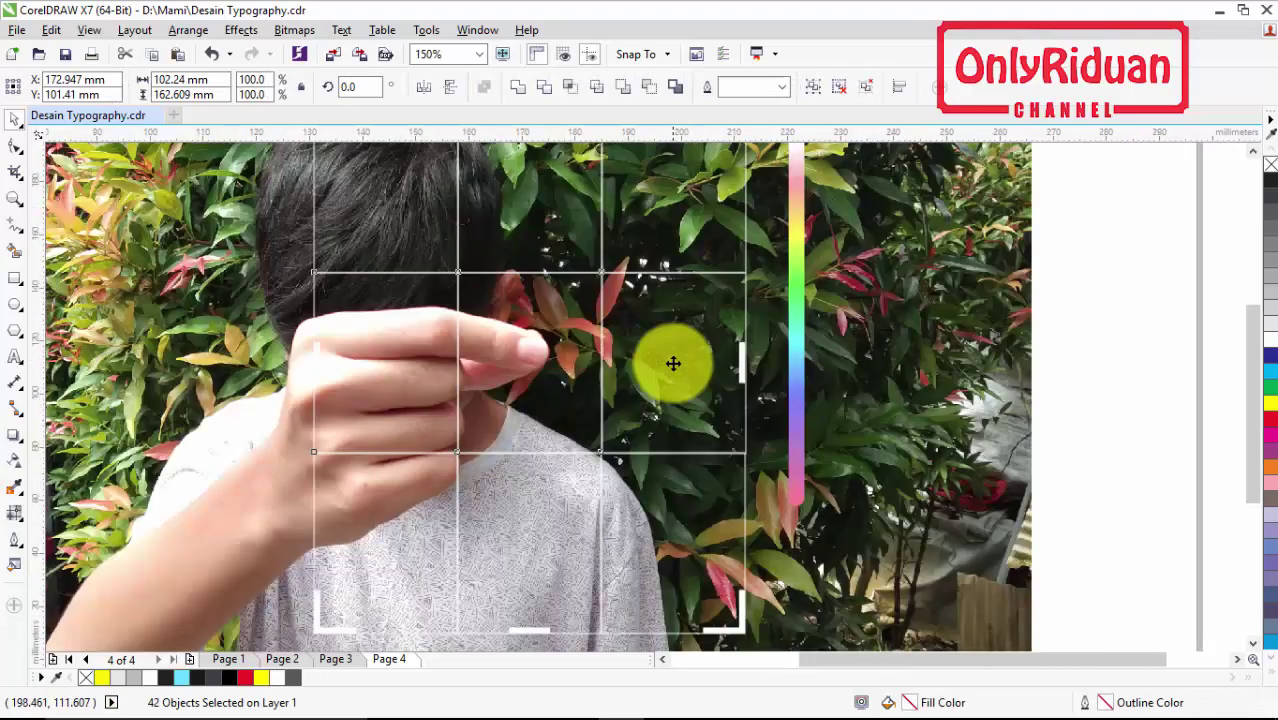
pyautogui.scroll(-1, 673, 363)
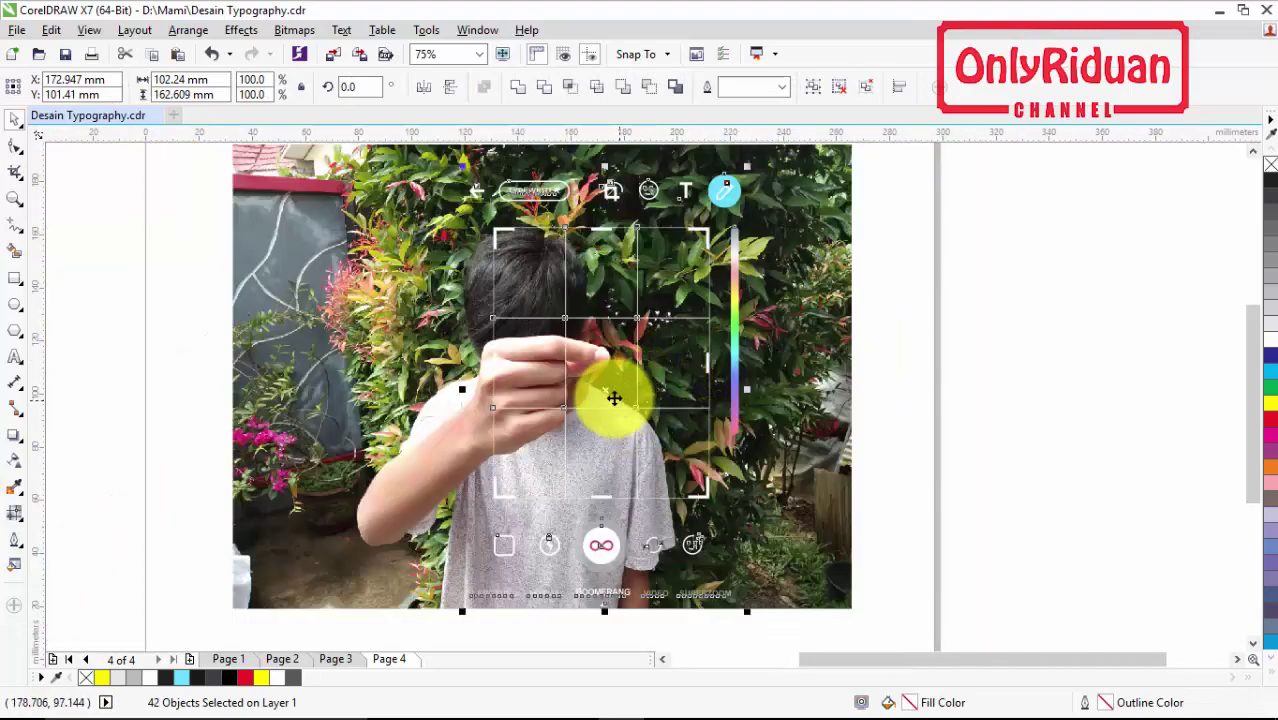
pyautogui.moveTo(607, 390); pyautogui.dragTo(565, 390)
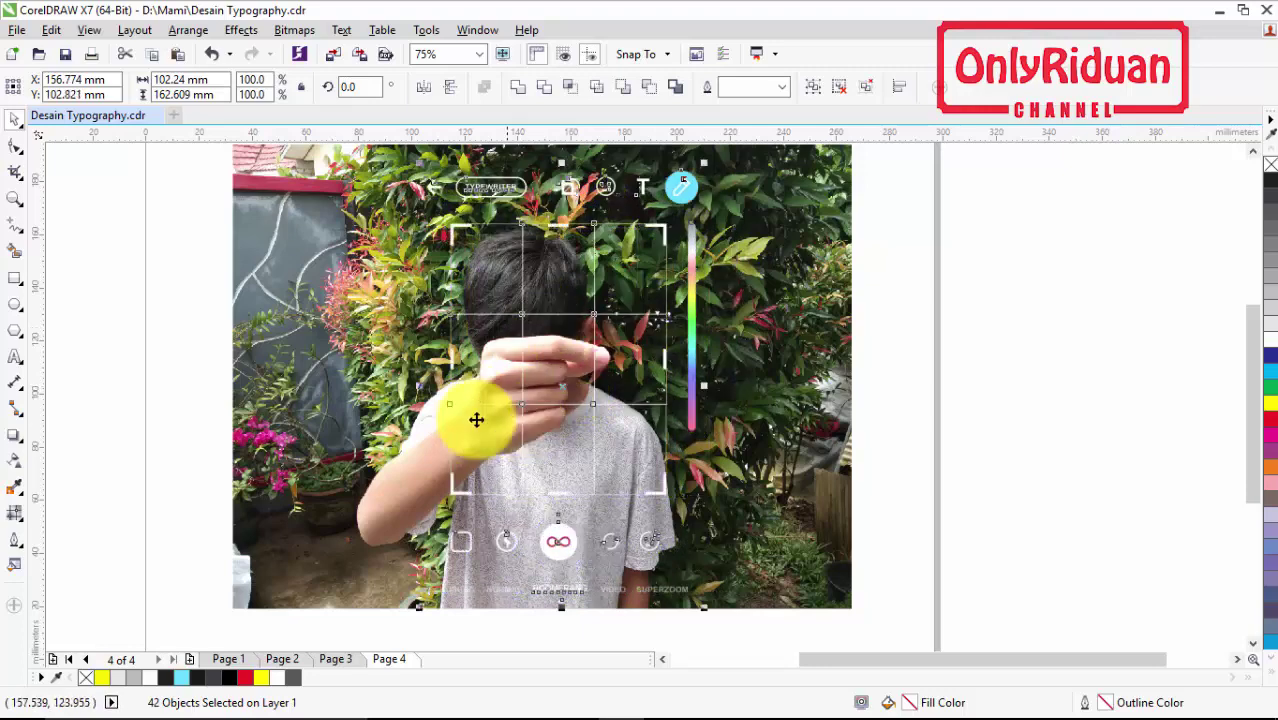
pyautogui.click(935, 368)
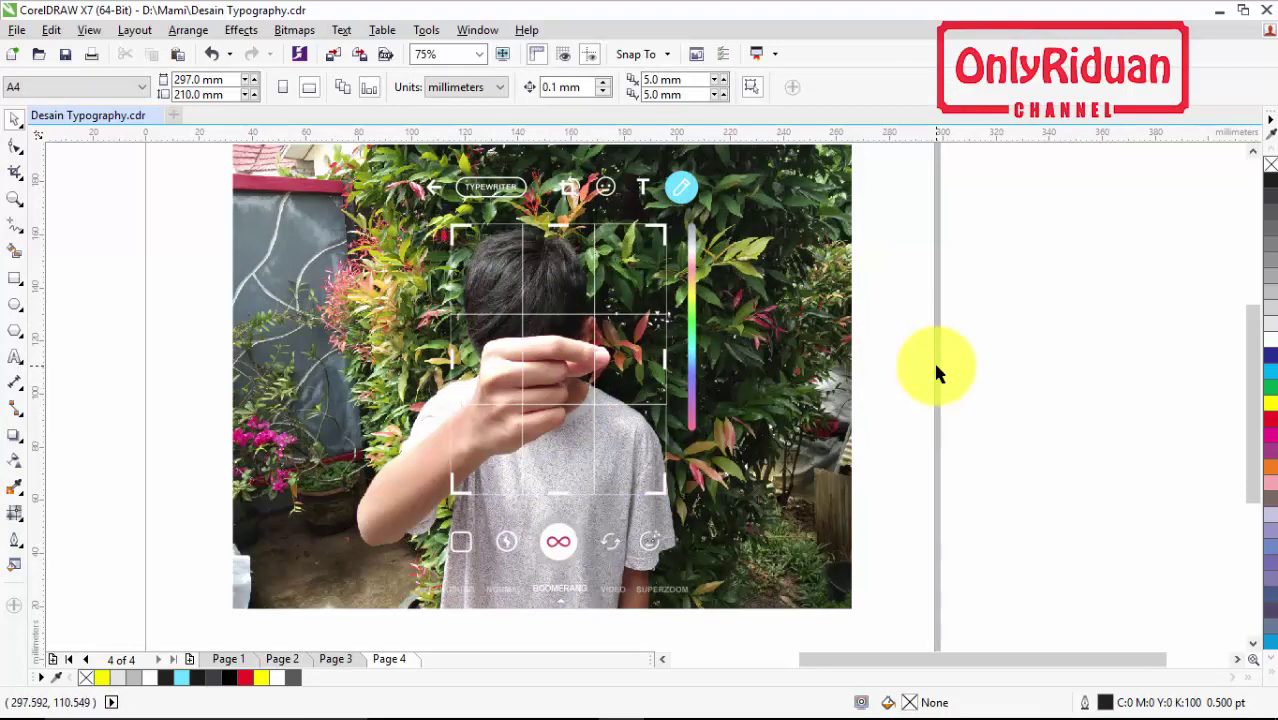
pyautogui.scroll(-2, 935, 368)
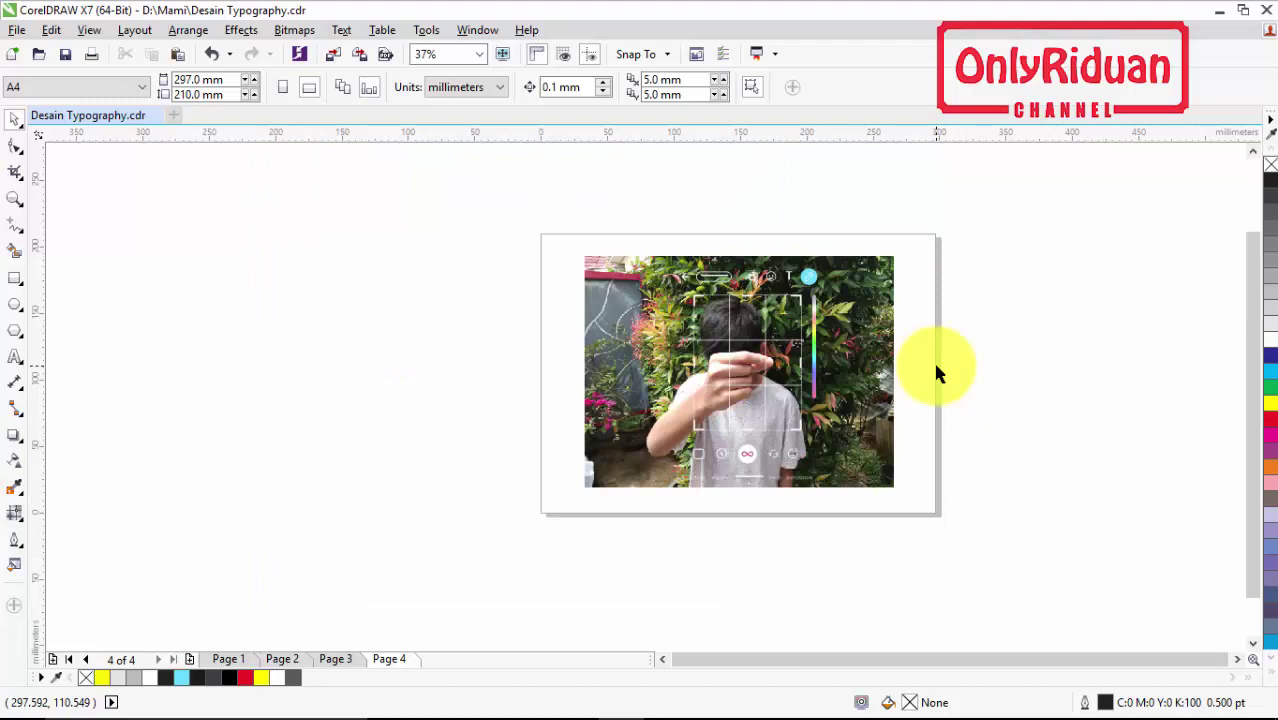
# Step: Add the artistic text "idul" in the empty area to the right of the design on page 1
pyautogui.click(238, 659)
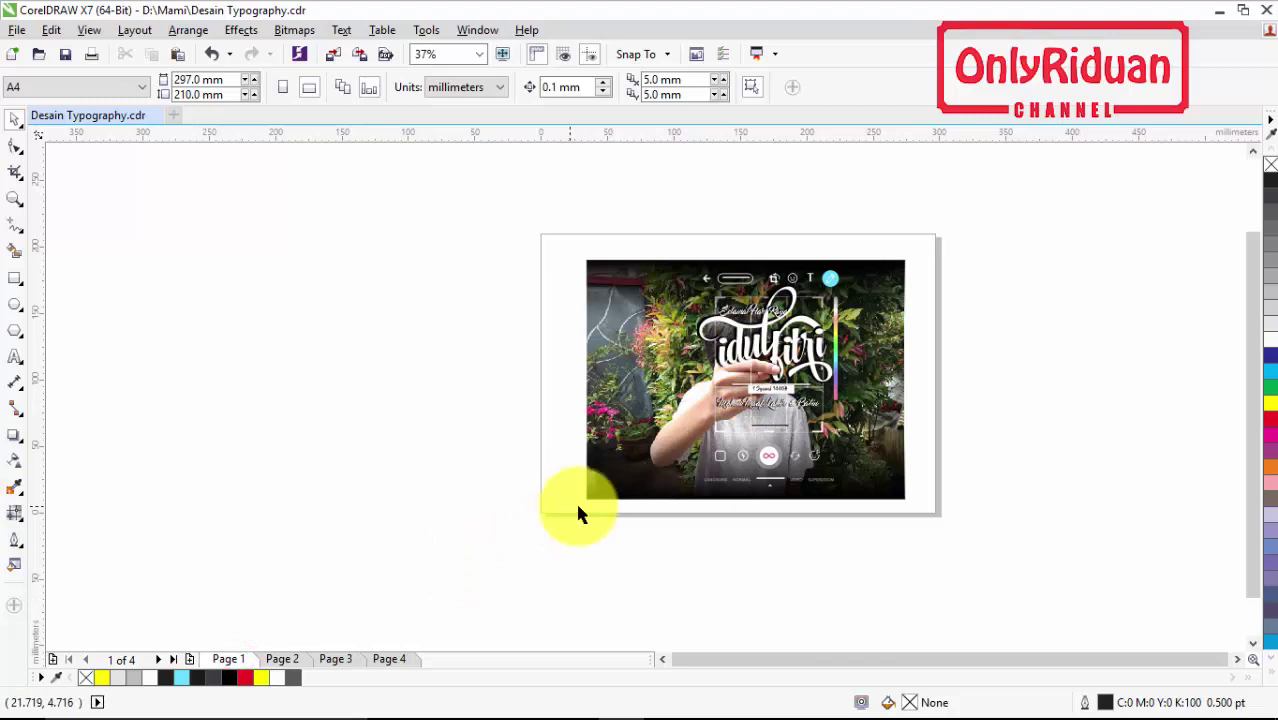
pyautogui.doubleClick(1238, 662)
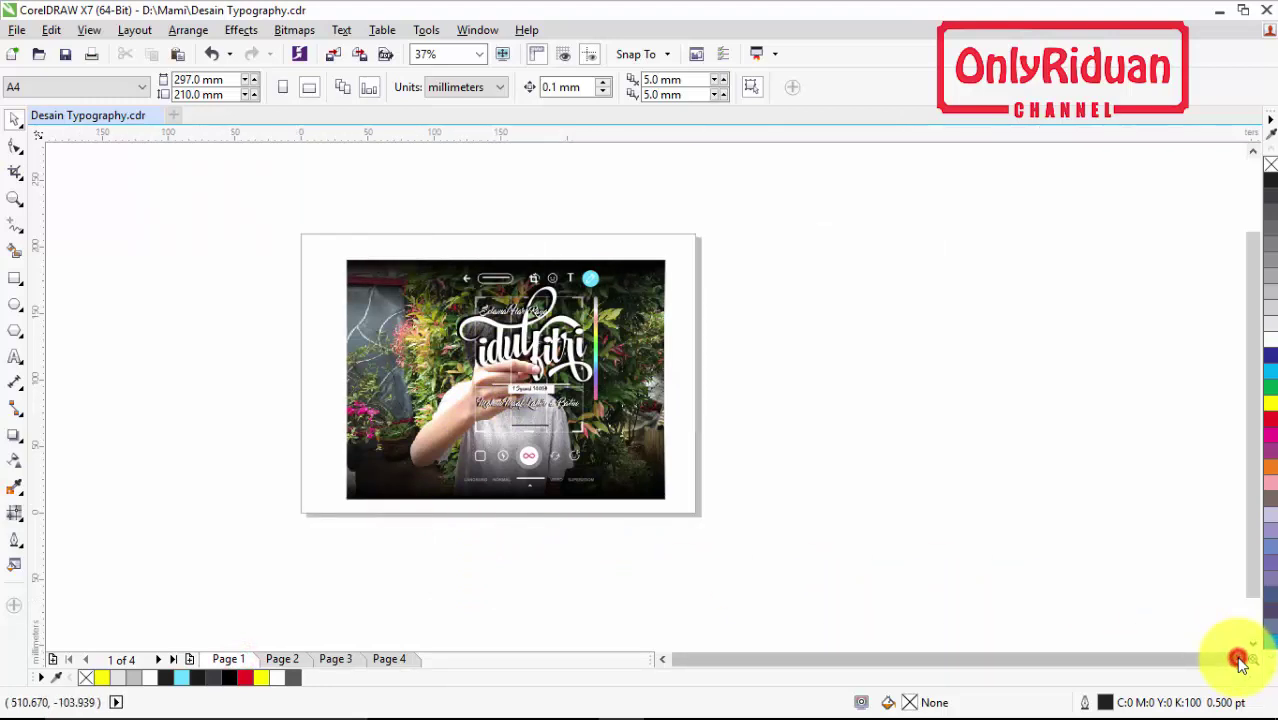
pyautogui.click(15, 357)
pyautogui.click(750, 309)
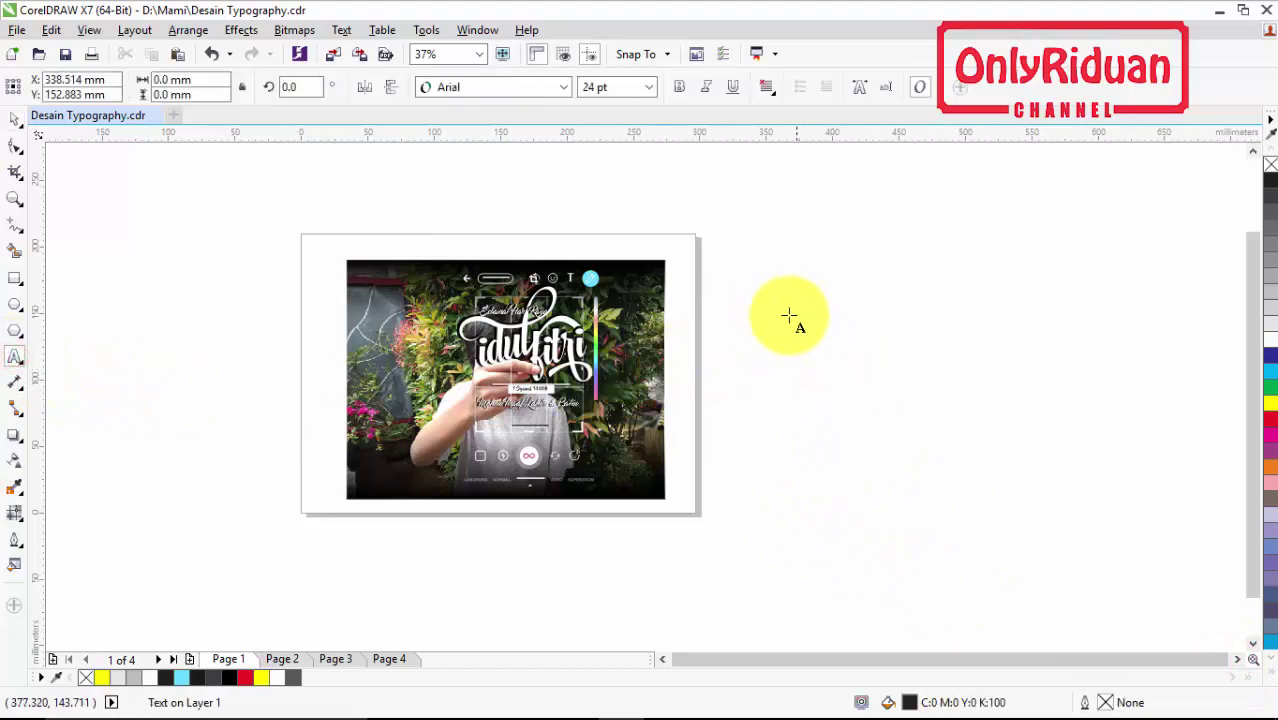
pyautogui.scroll(2, 778, 305)
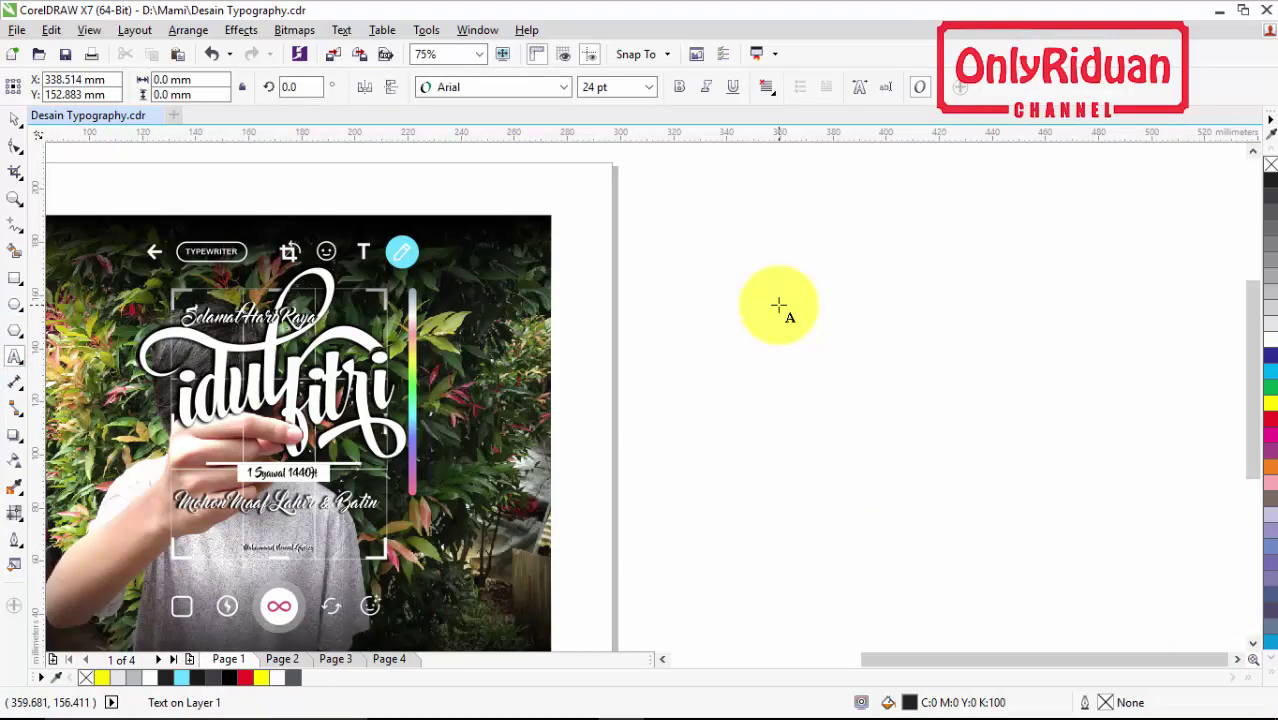
pyautogui.write('idul')
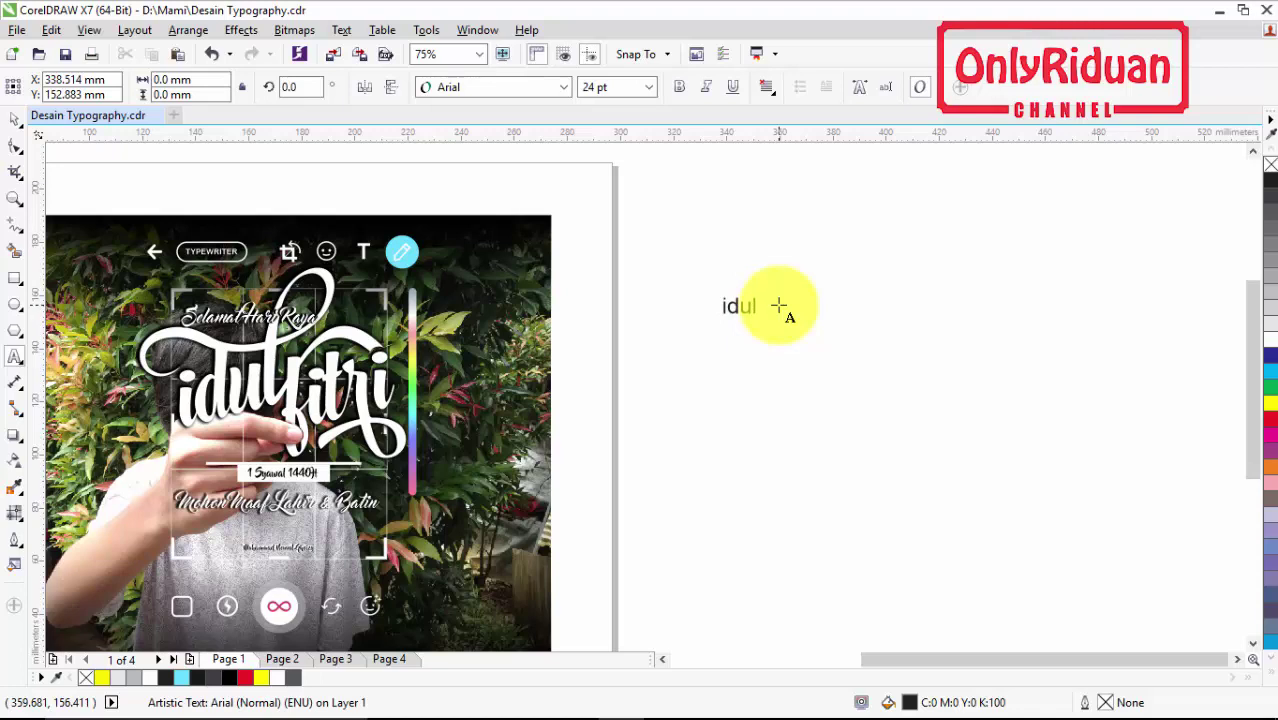
pyautogui.press('Escape')
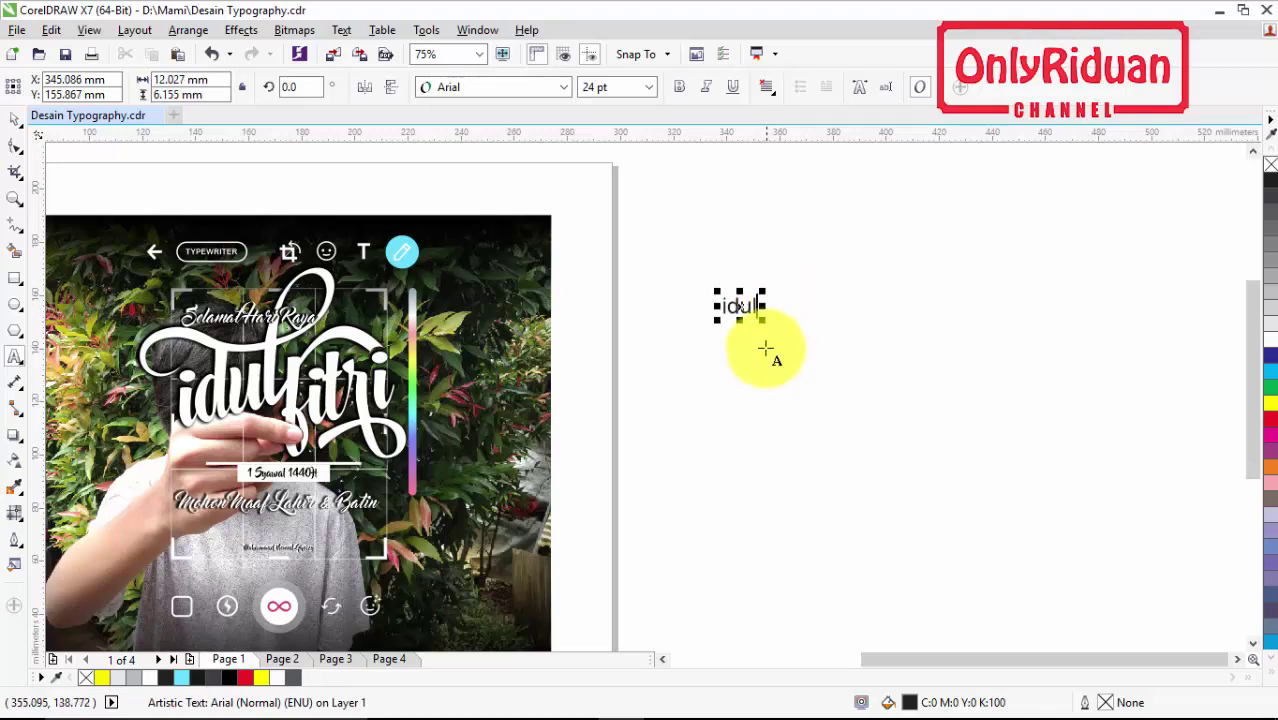
# Step: Add a separate artistic text "fitri" just below and to the right of "idul"
pyautogui.click(765, 345)
pyautogui.write('f')
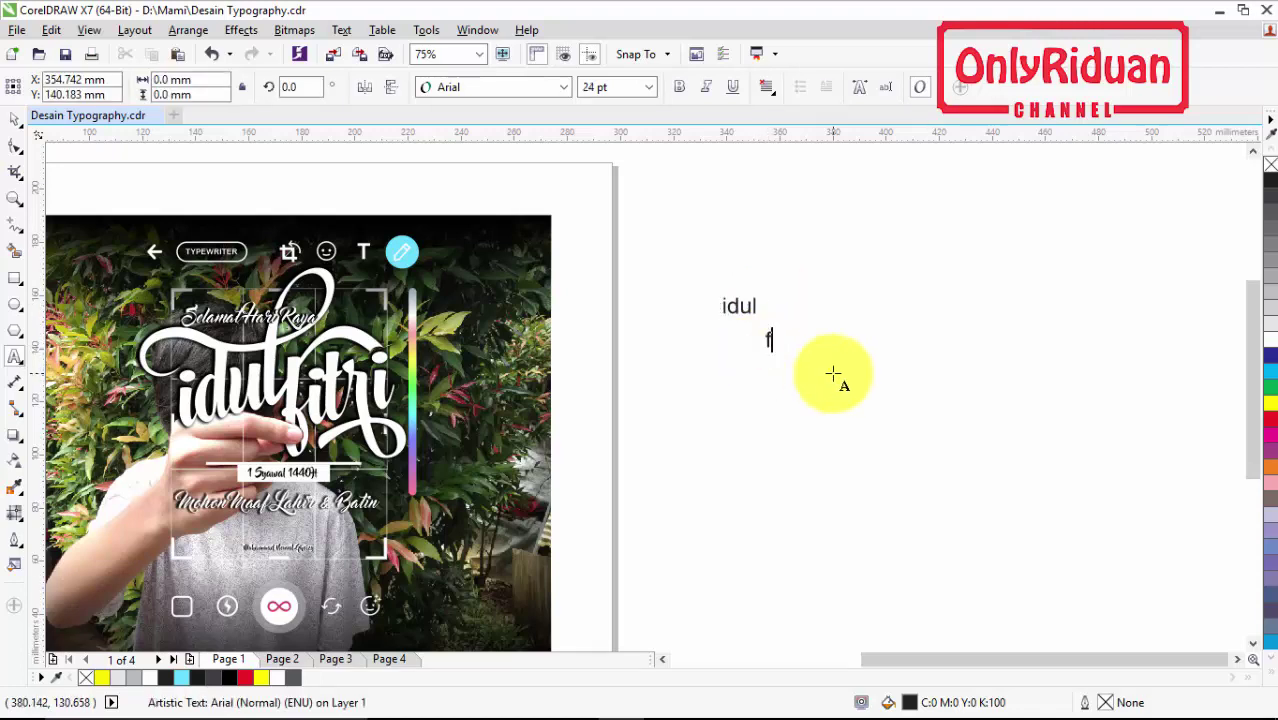
pyautogui.write('itri')
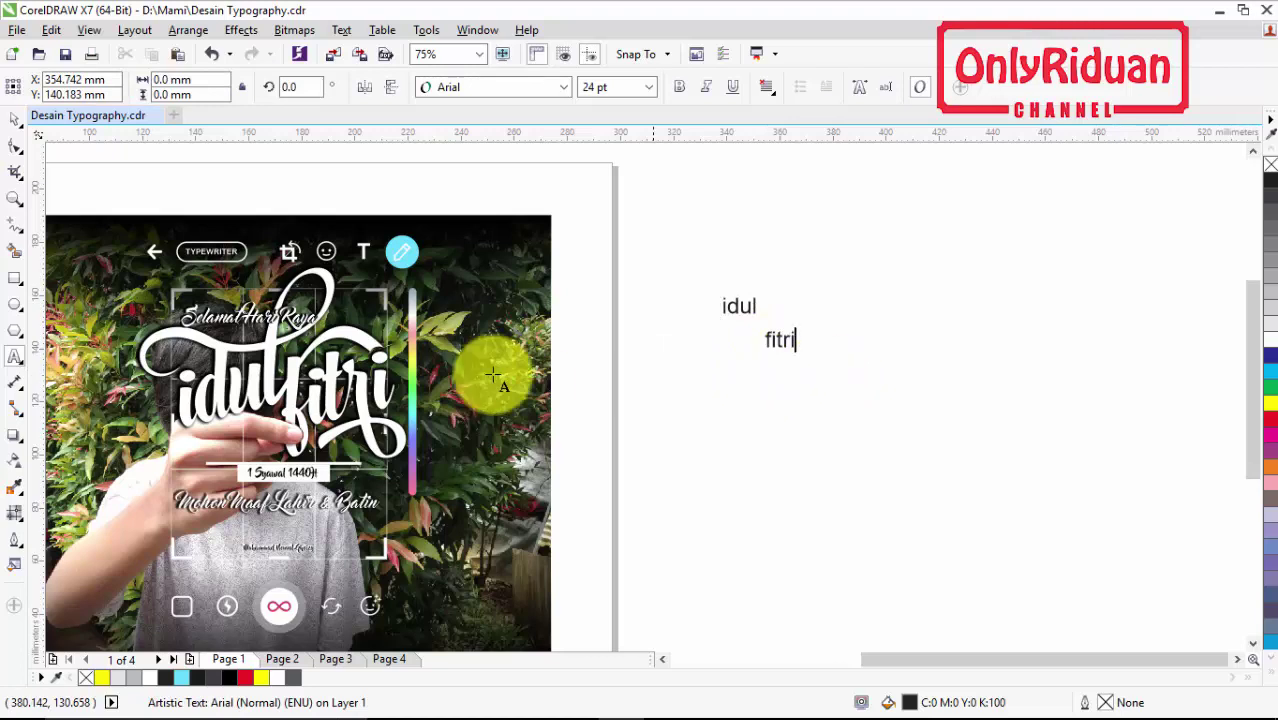
pyautogui.press('Escape')
# Step: Set both texts, "idul" and "fitri", in the Bonbon Regular font and move "fitri" closer beneath the end of "idul"
pyautogui.click(14, 118)
pyautogui.moveTo(841, 377); pyautogui.dragTo(702, 277)
pyautogui.click(562, 88)
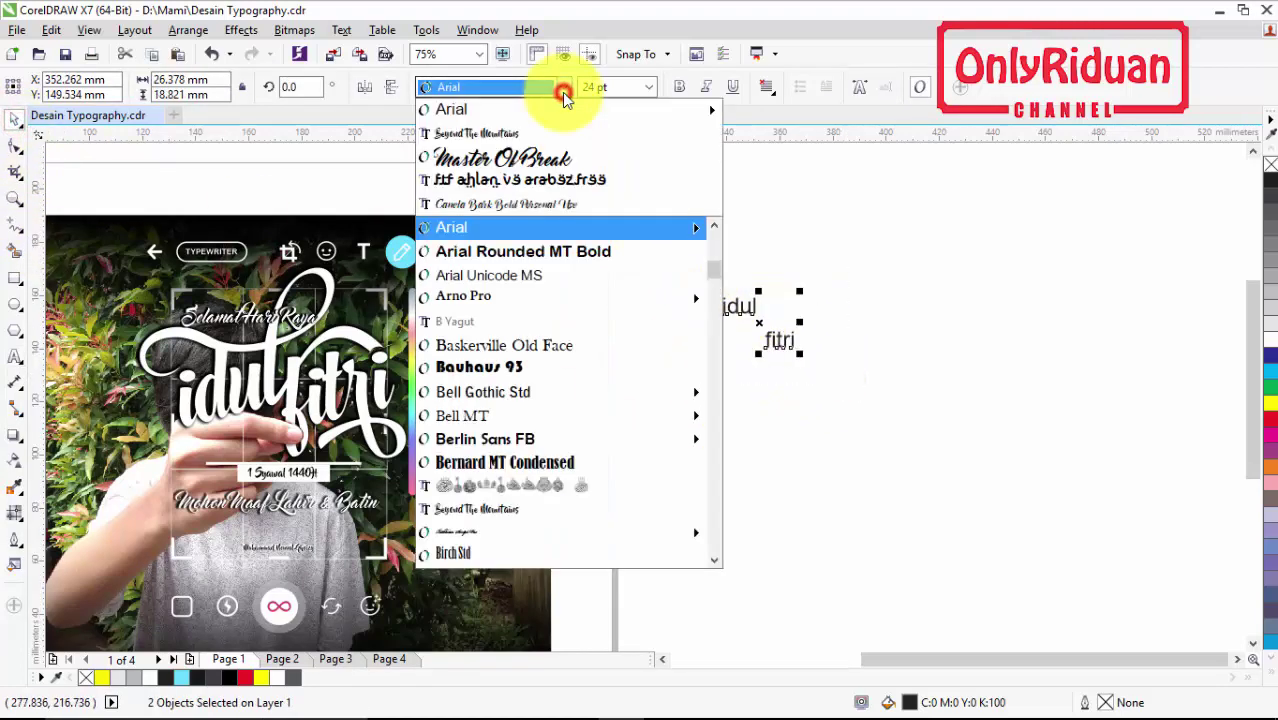
pyautogui.moveTo(512, 234)
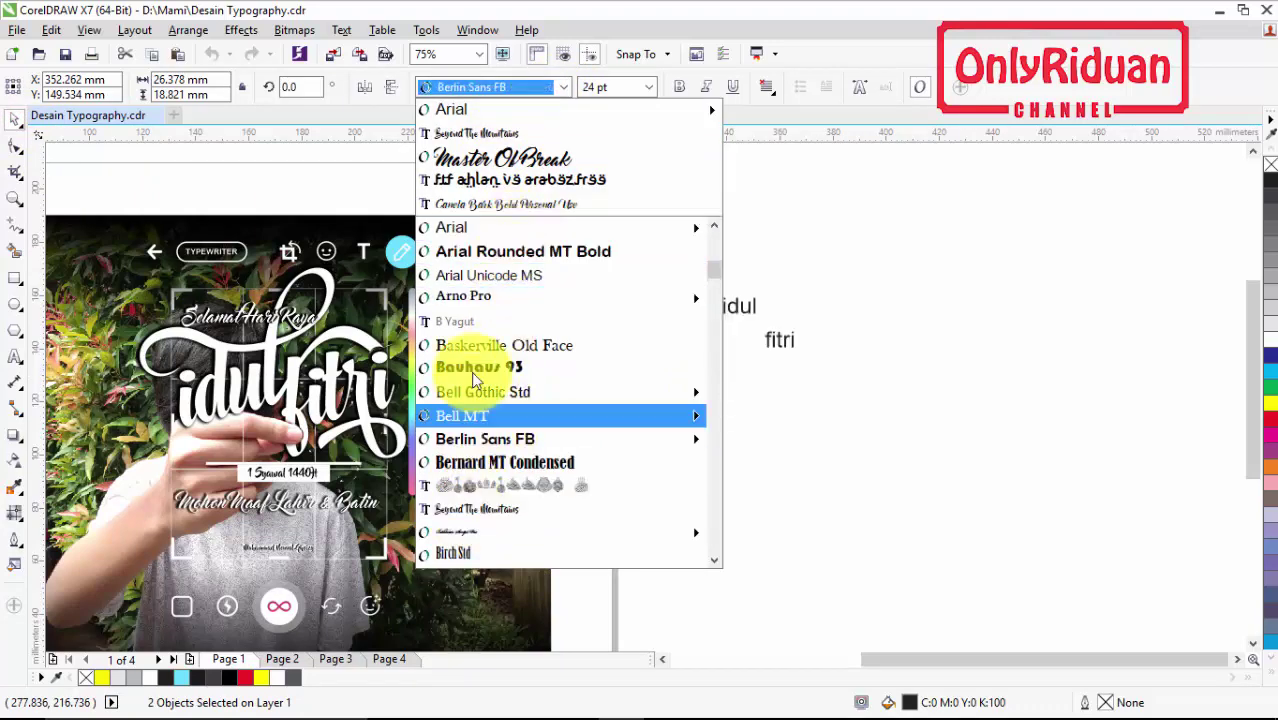
pyautogui.scroll(-5, 481, 354)
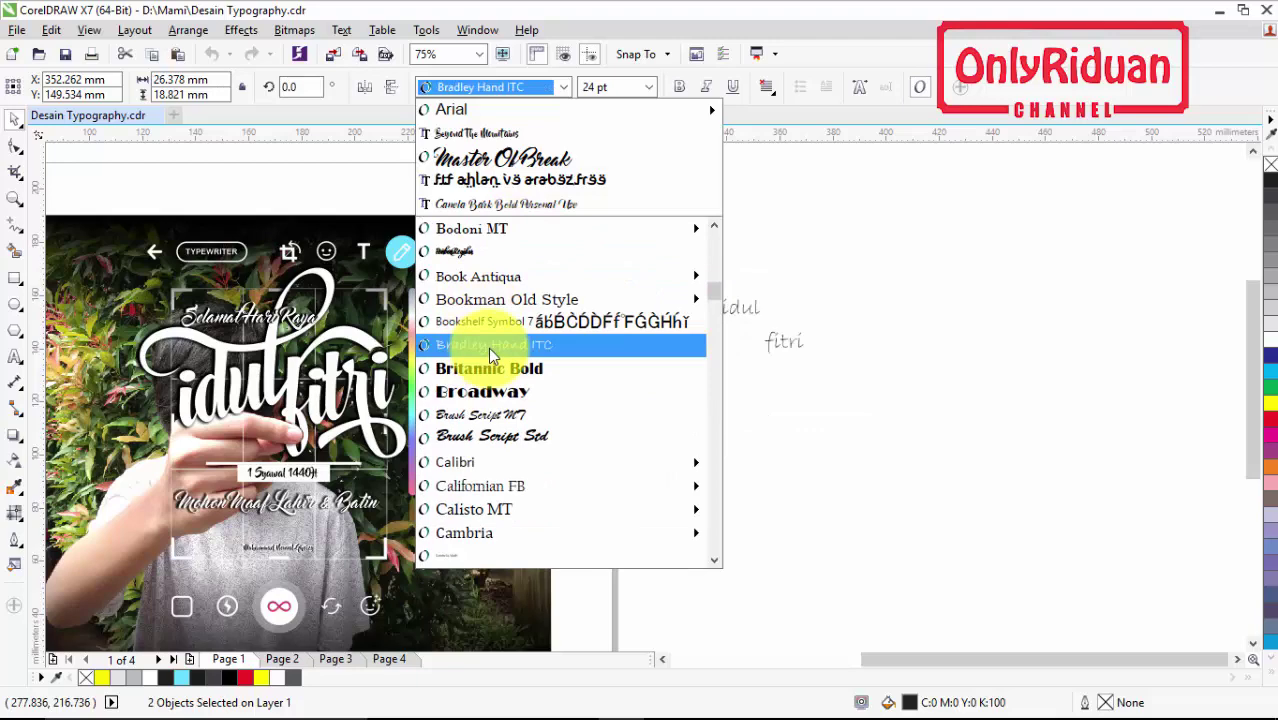
pyautogui.click(476, 253)
pyautogui.click(813, 393)
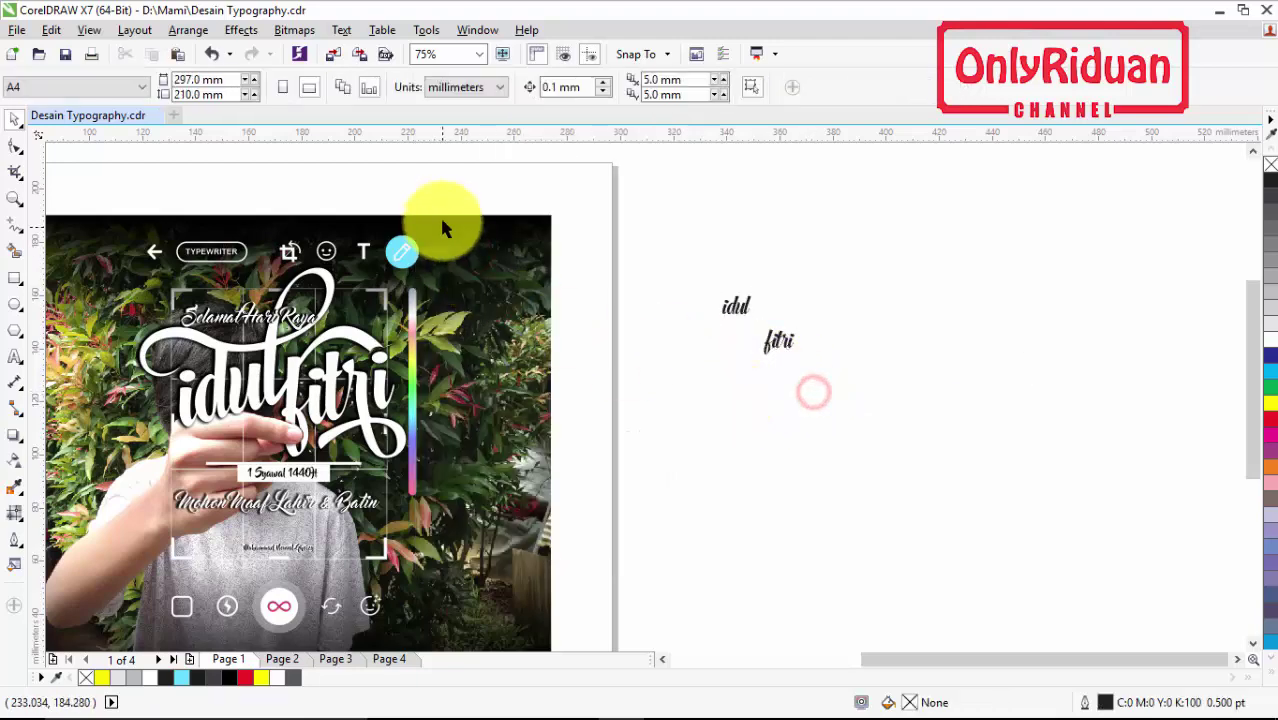
pyautogui.click(736, 304)
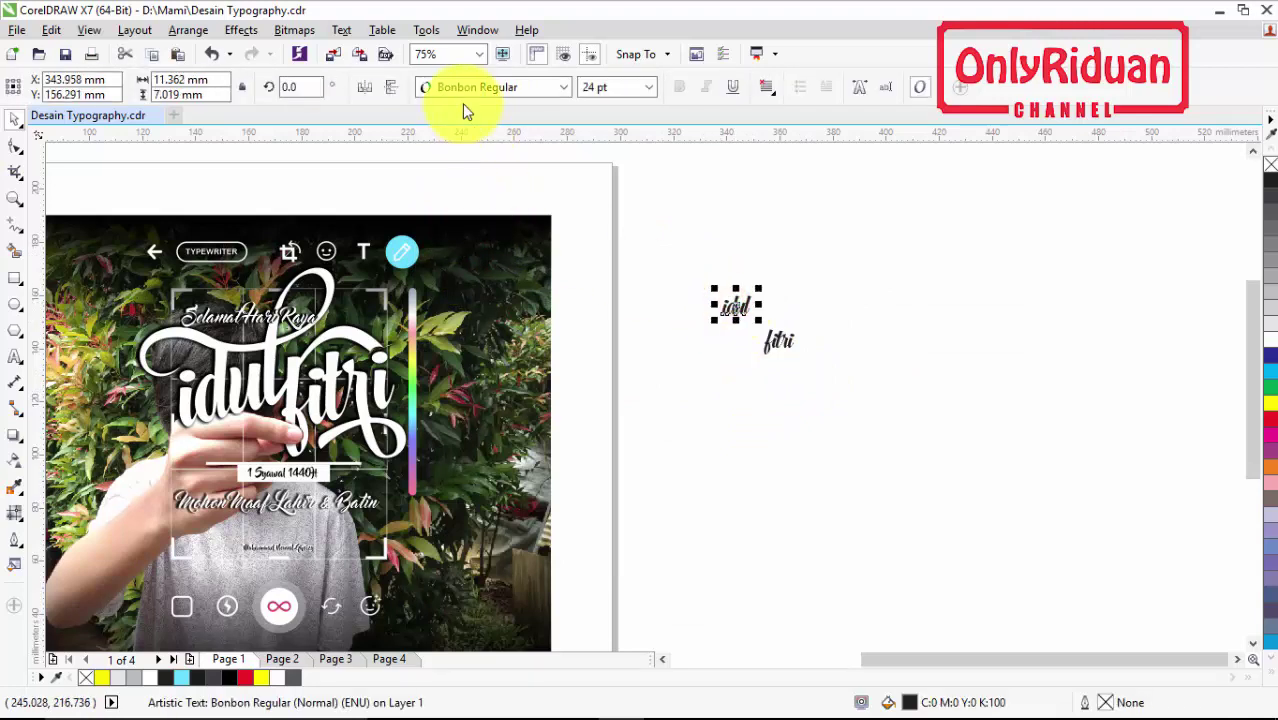
pyautogui.click(819, 372)
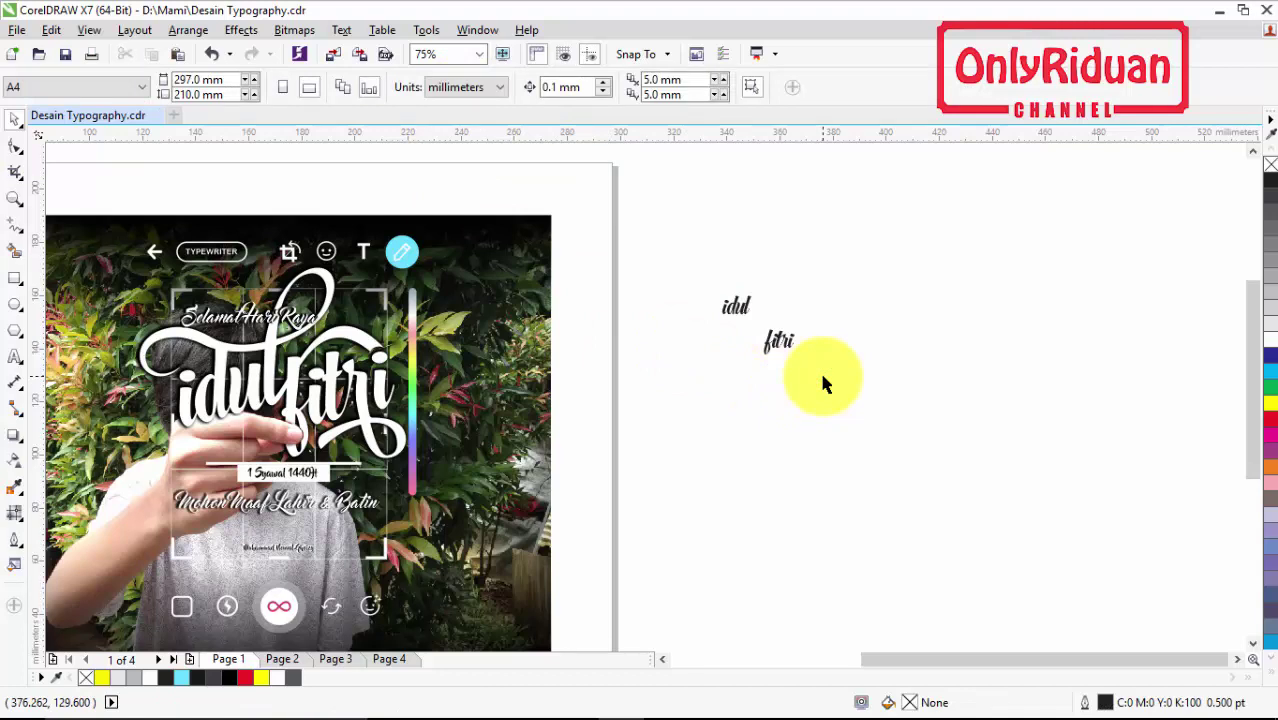
pyautogui.moveTo(776, 342); pyautogui.dragTo(762, 325)
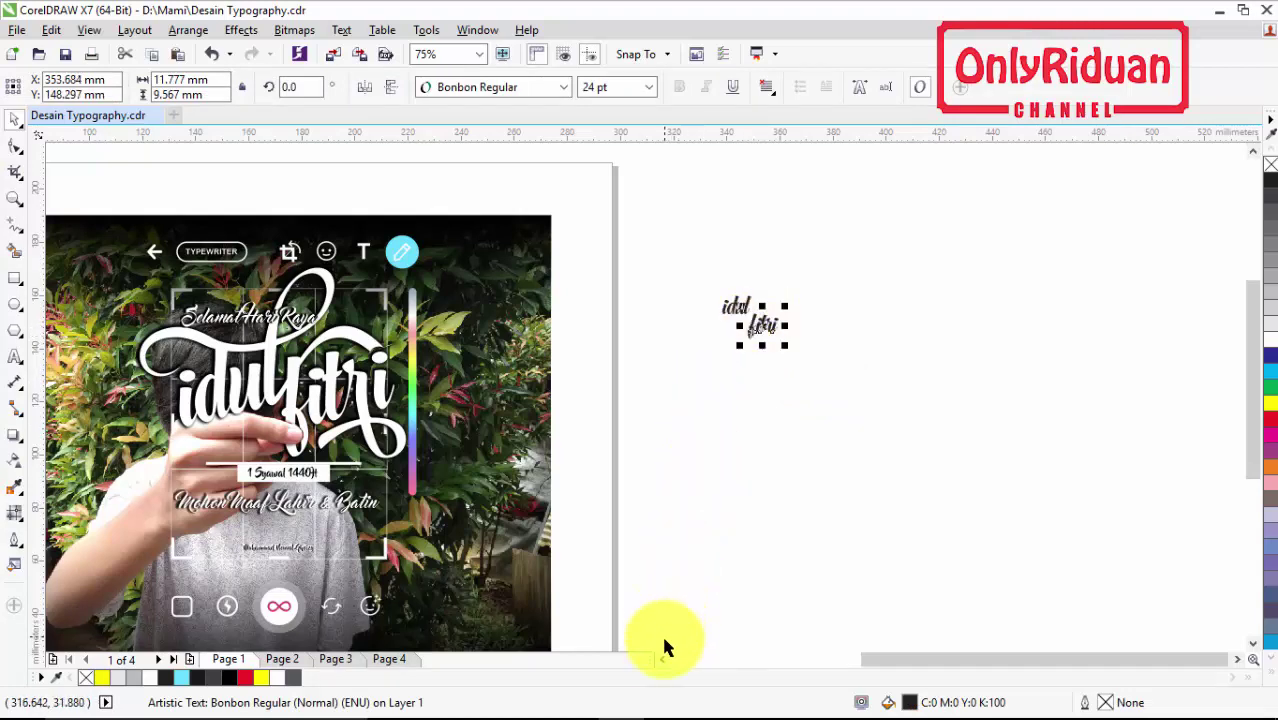
# Step: On page 2, move the arched swash away from the second "idul fitri" example, then undo that move
pyautogui.click(287, 658)
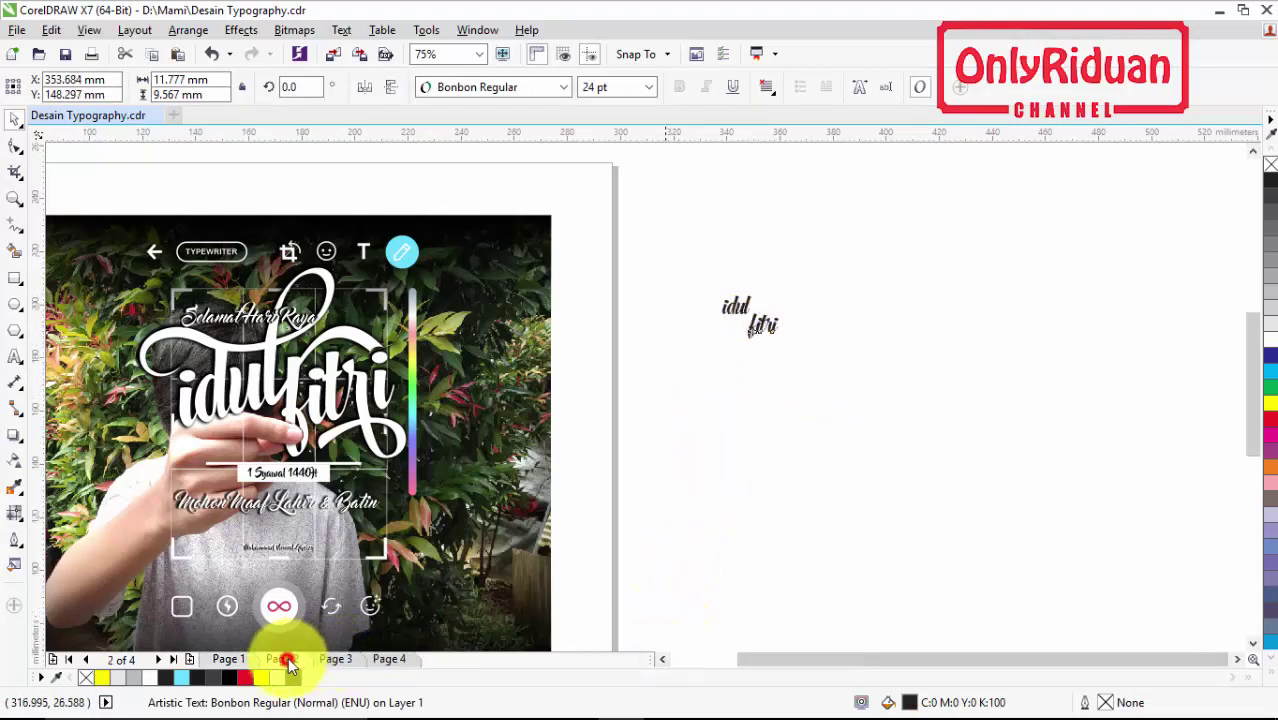
pyautogui.scroll(-2, 707, 351)
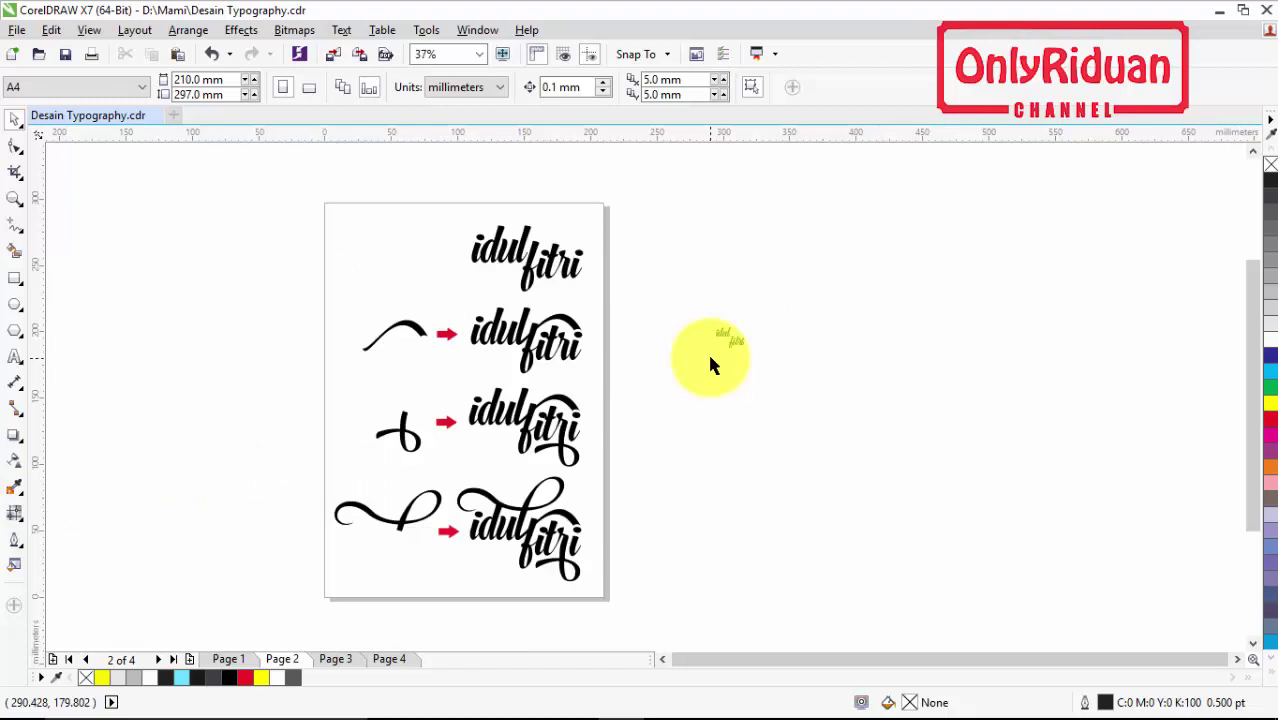
pyautogui.click(15, 198)
pyautogui.moveTo(645, 399); pyautogui.dragTo(645, 399)
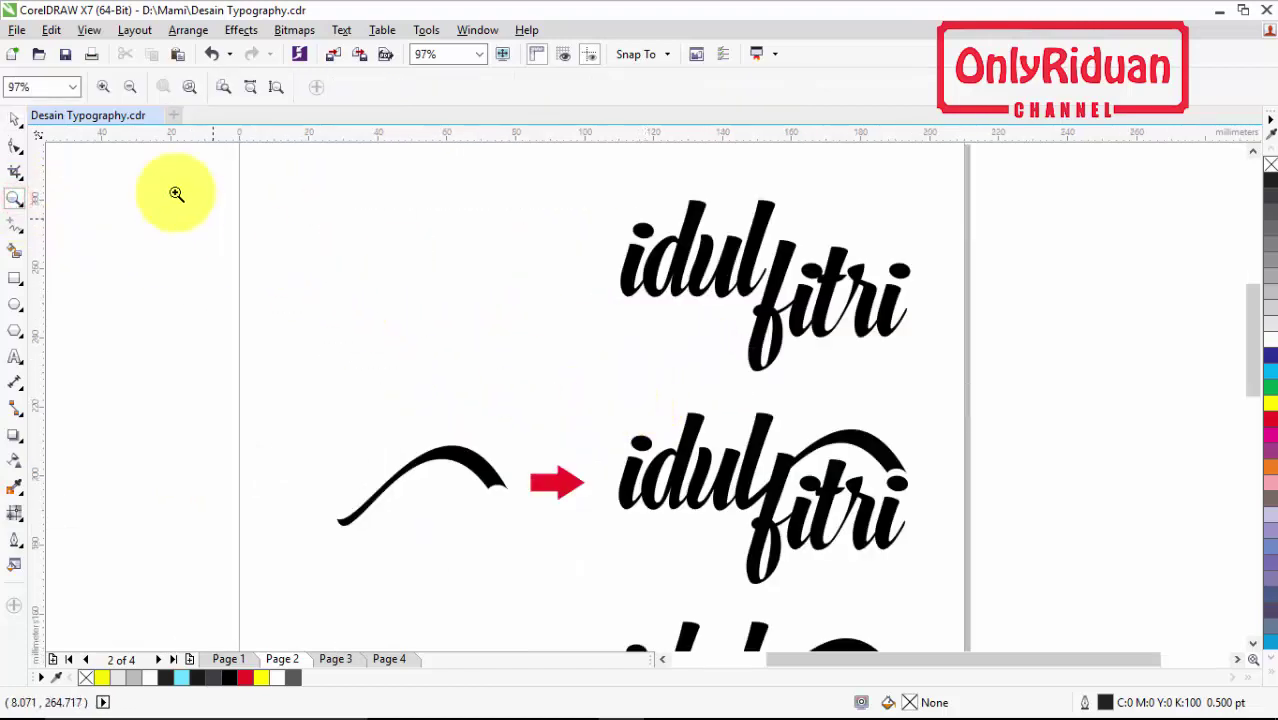
pyautogui.click(15, 119)
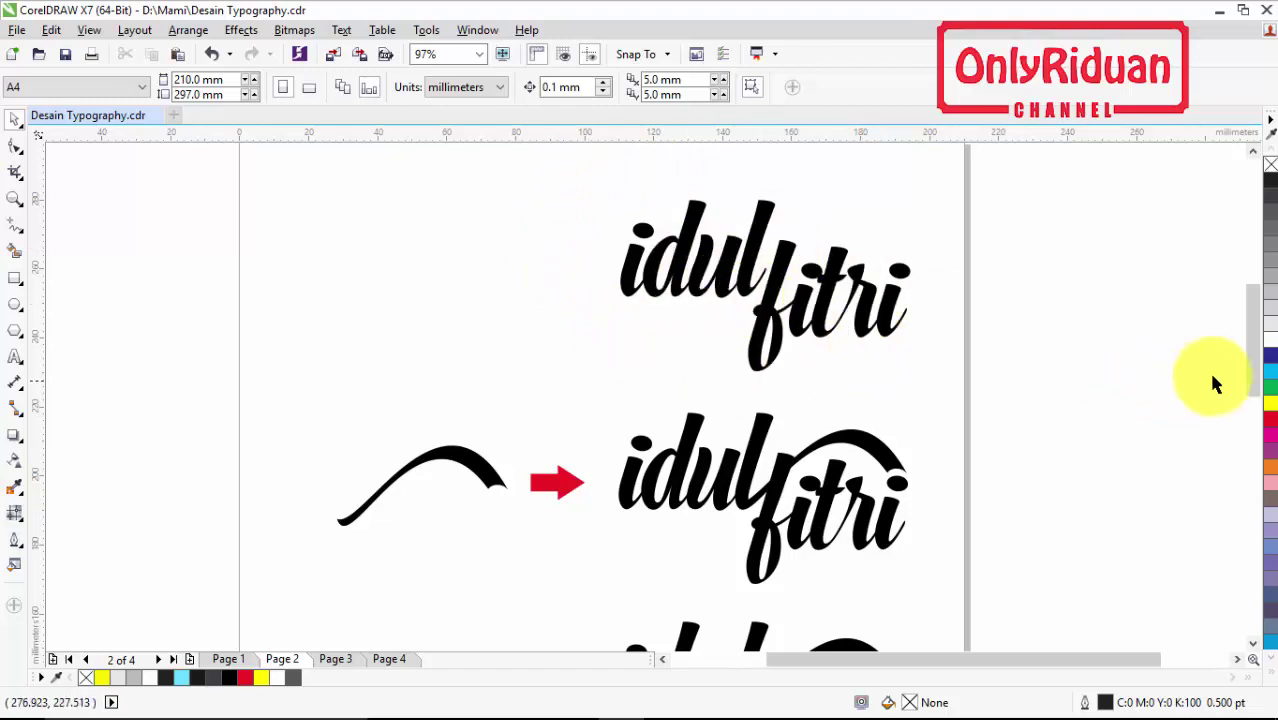
pyautogui.scroll(-3, 1255, 340)
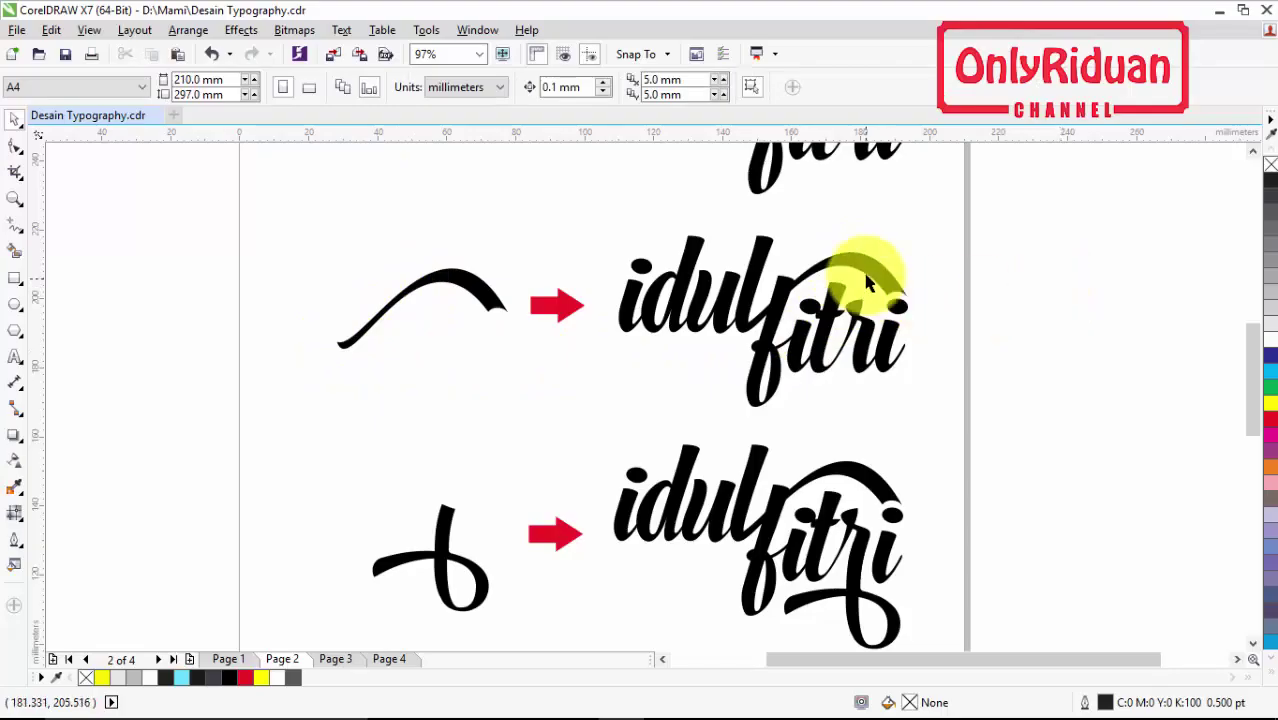
pyautogui.moveTo(856, 271); pyautogui.dragTo(1004, 241)
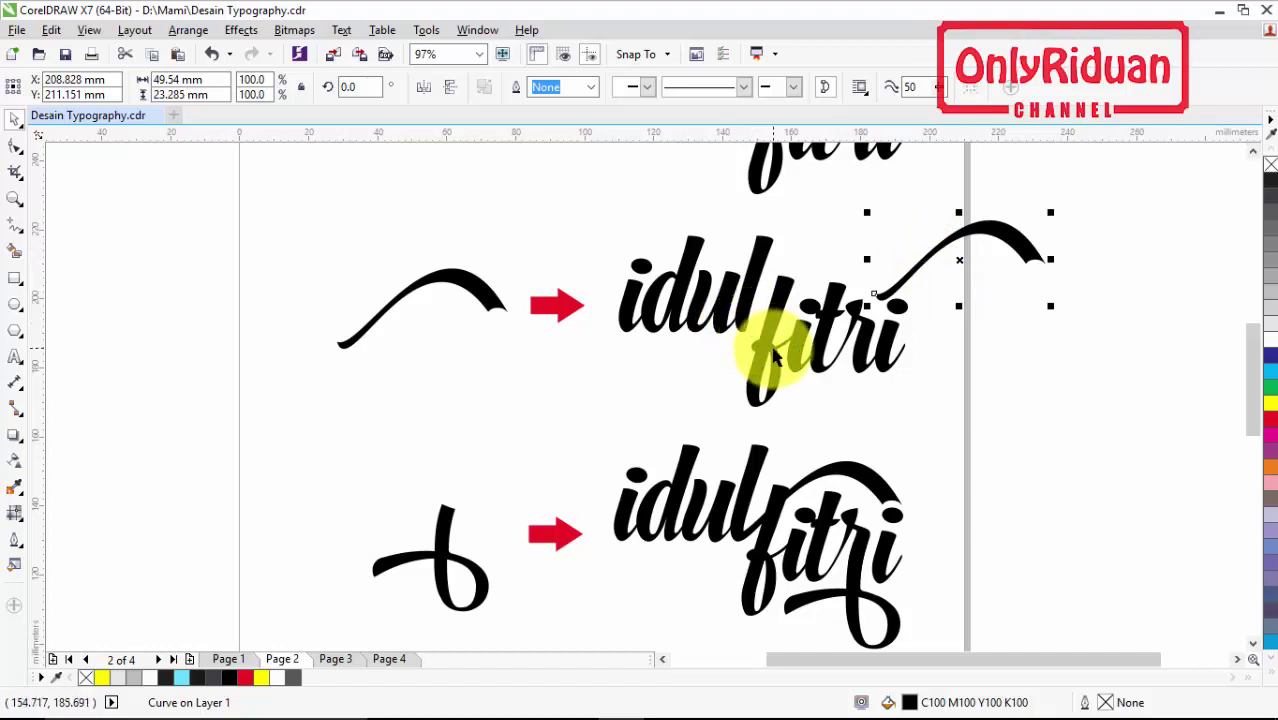
pyautogui.hotkey('ctrl', 'z')
# Step: Move the looped tail swash off the letter "r" in the third lettering example, then undo that move
pyautogui.moveTo(1253, 362); pyautogui.dragTo(1255, 400)
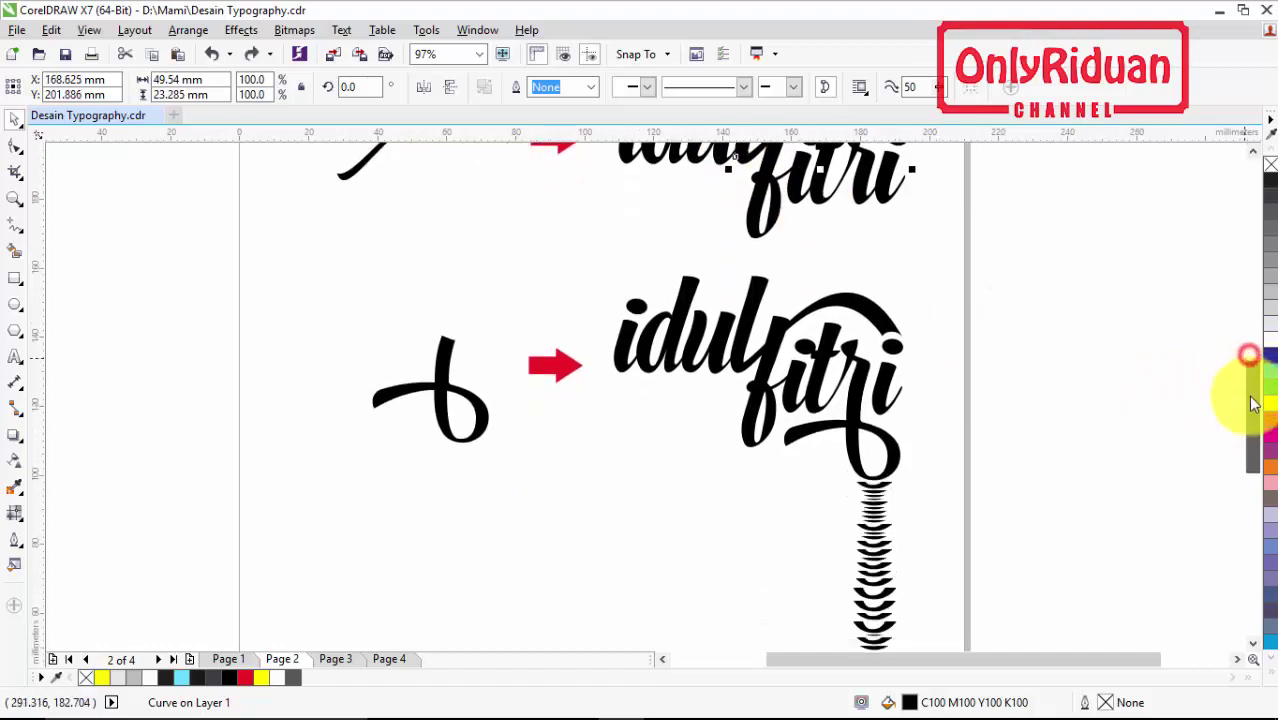
pyautogui.click(464, 386)
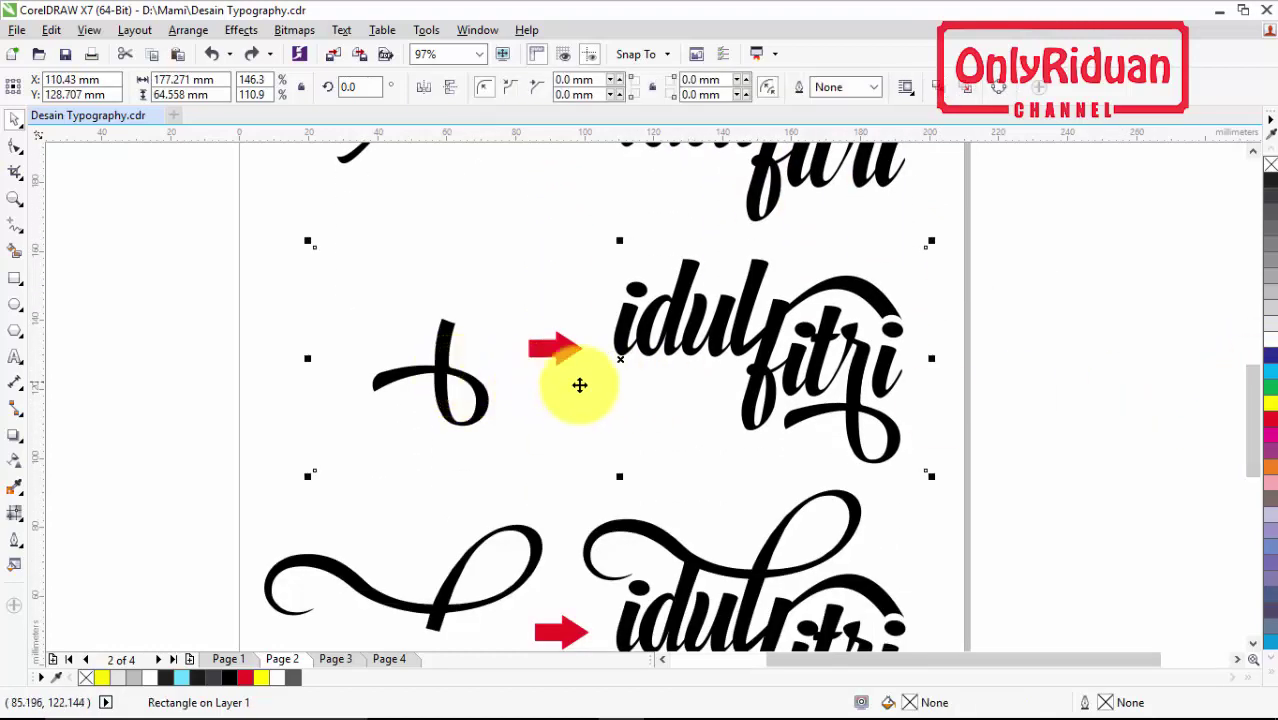
pyautogui.click(630, 381)
pyautogui.click(467, 390)
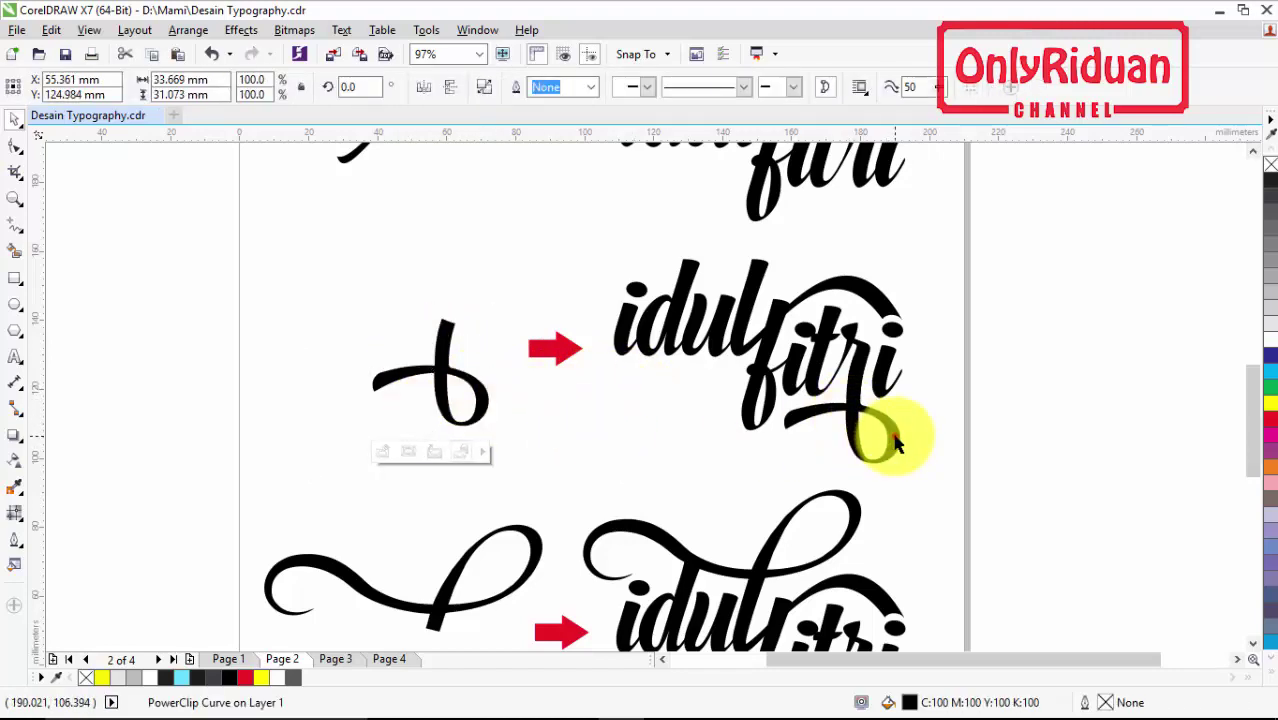
pyautogui.moveTo(896, 444)
pyautogui.mouseDown()
pyautogui.moveTo(851, 428)
pyautogui.moveTo(903, 433)
pyautogui.mouseUp()
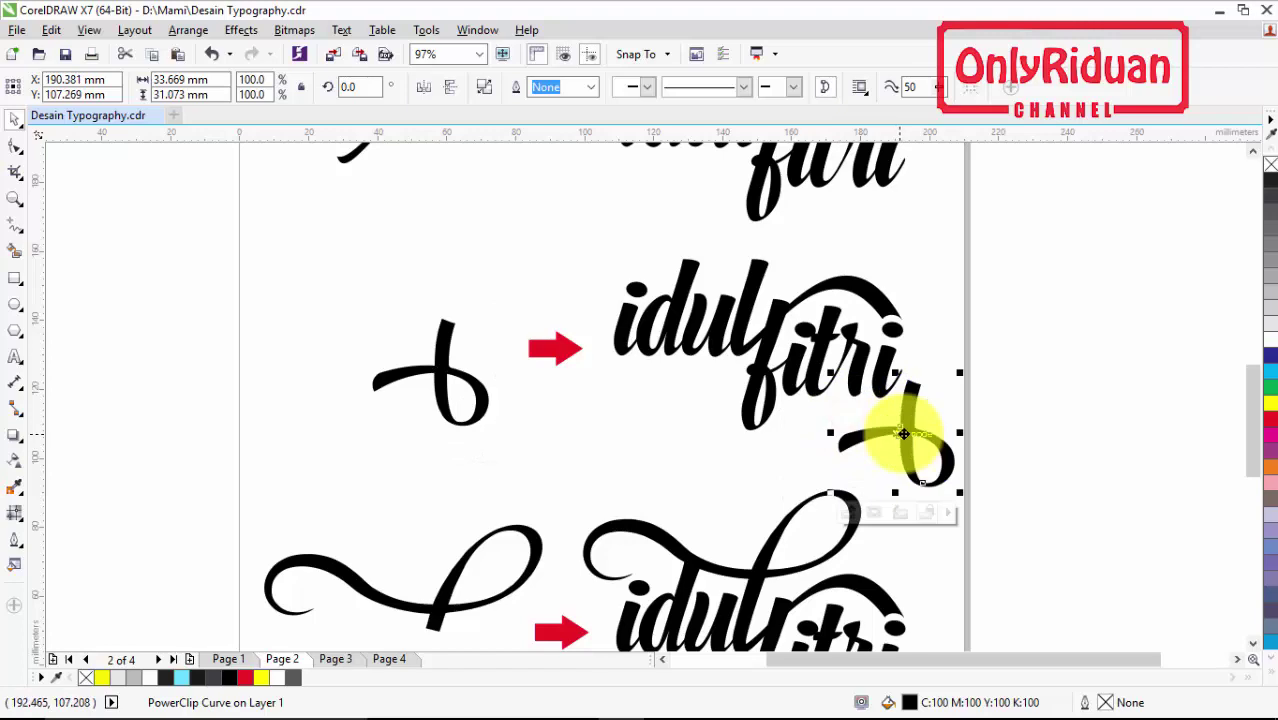
pyautogui.hotkey('ctrl', 'z')
# Step: Ungroup the fourth lettering example at the bottom of page 2 and clear the selection
pyautogui.moveTo(1255, 386); pyautogui.dragTo(1255, 449)
pyautogui.click(442, 382)
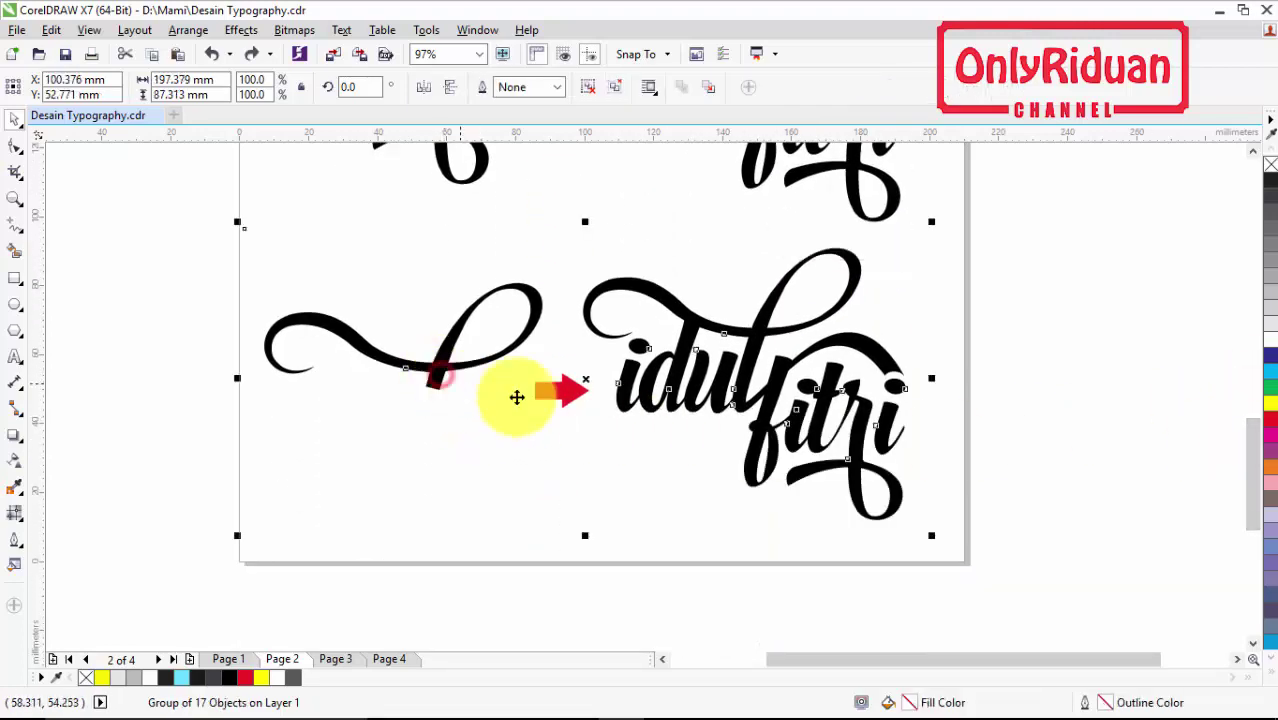
pyautogui.click(977, 356)
pyautogui.click(895, 340)
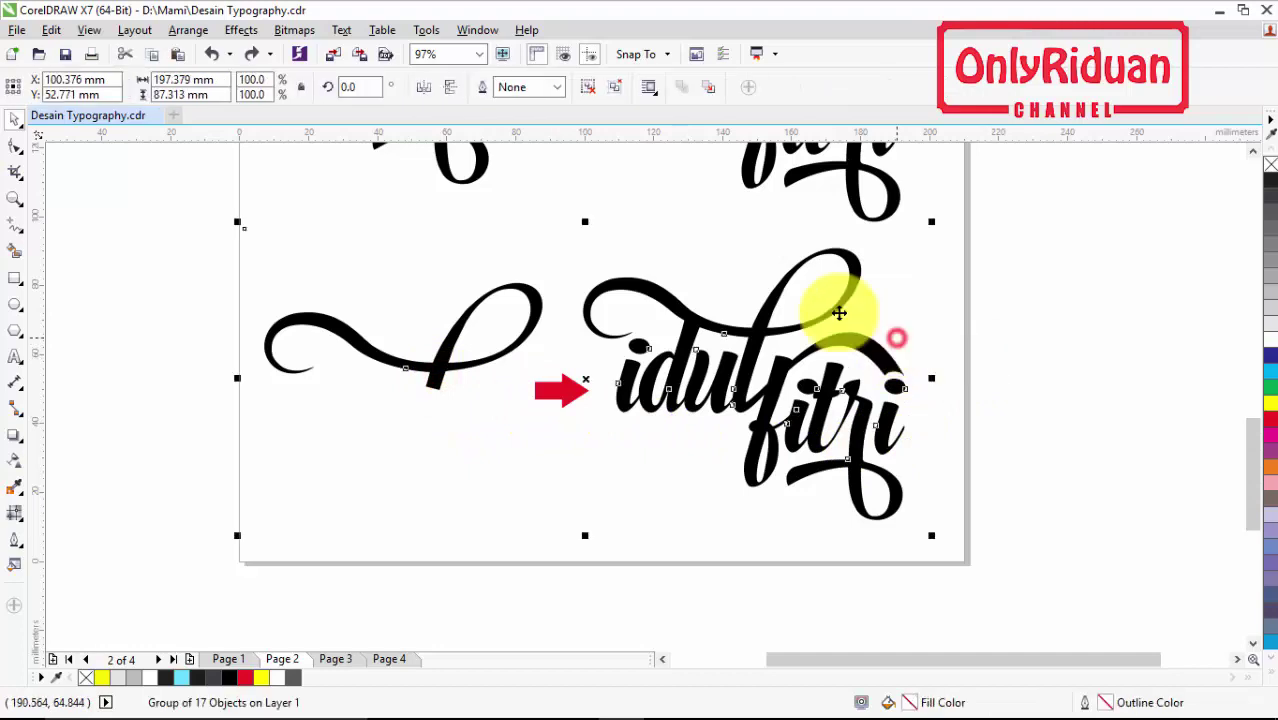
pyautogui.click(612, 87)
pyautogui.click(1044, 322)
pyautogui.click(905, 296)
pyautogui.press('Escape')
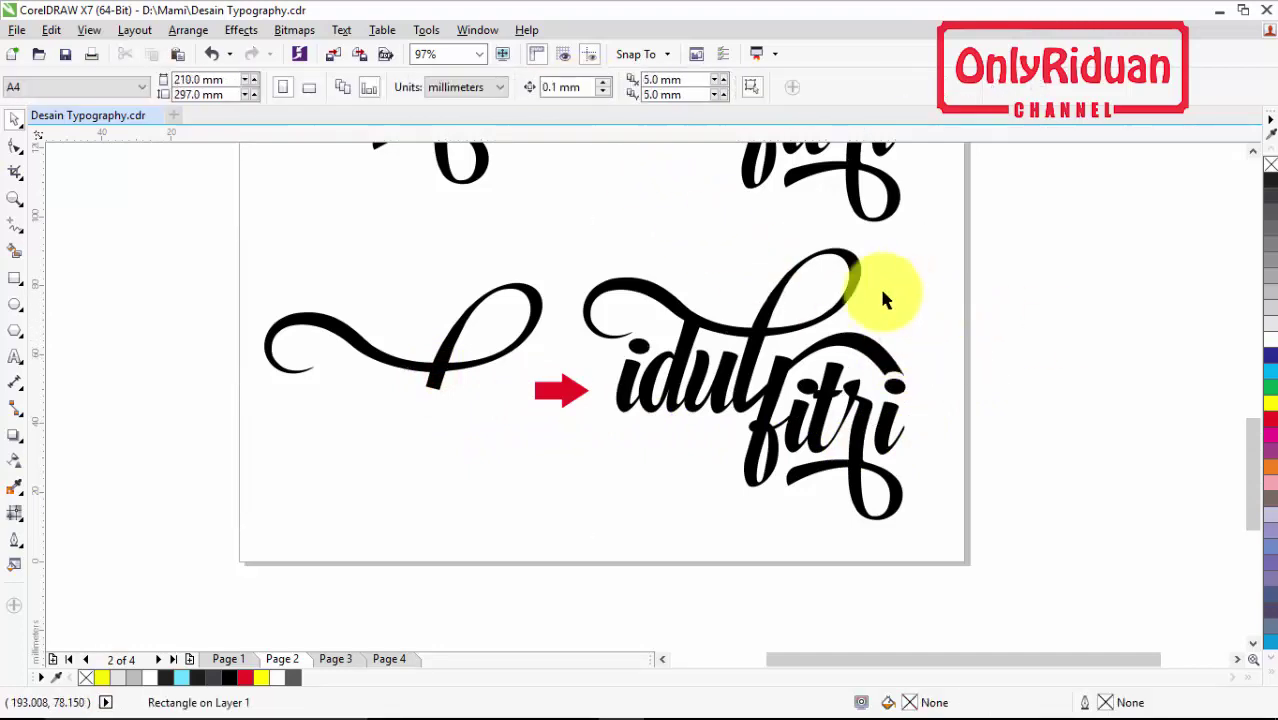
# Step: Inspect the large looping swash of the fourth example and select all pieces of its finished "idul fitri" lettering
pyautogui.click(518, 345)
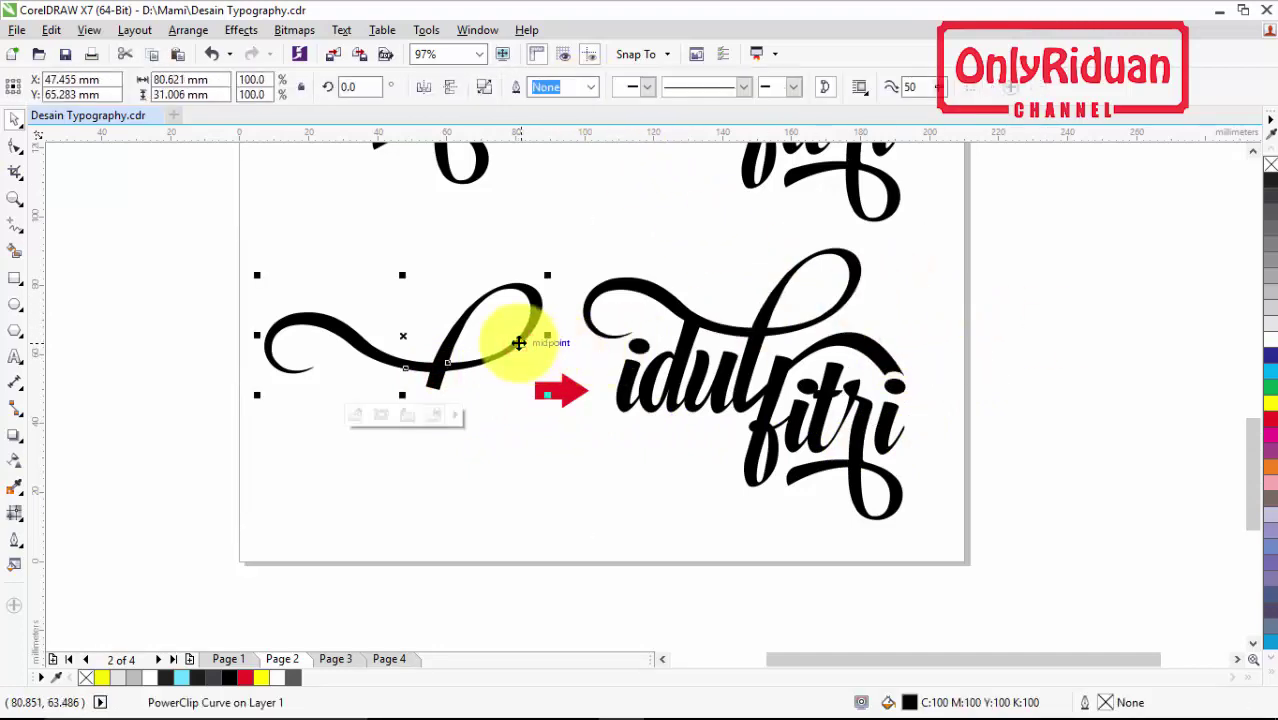
pyautogui.moveTo(518, 343); pyautogui.dragTo(761, 346)
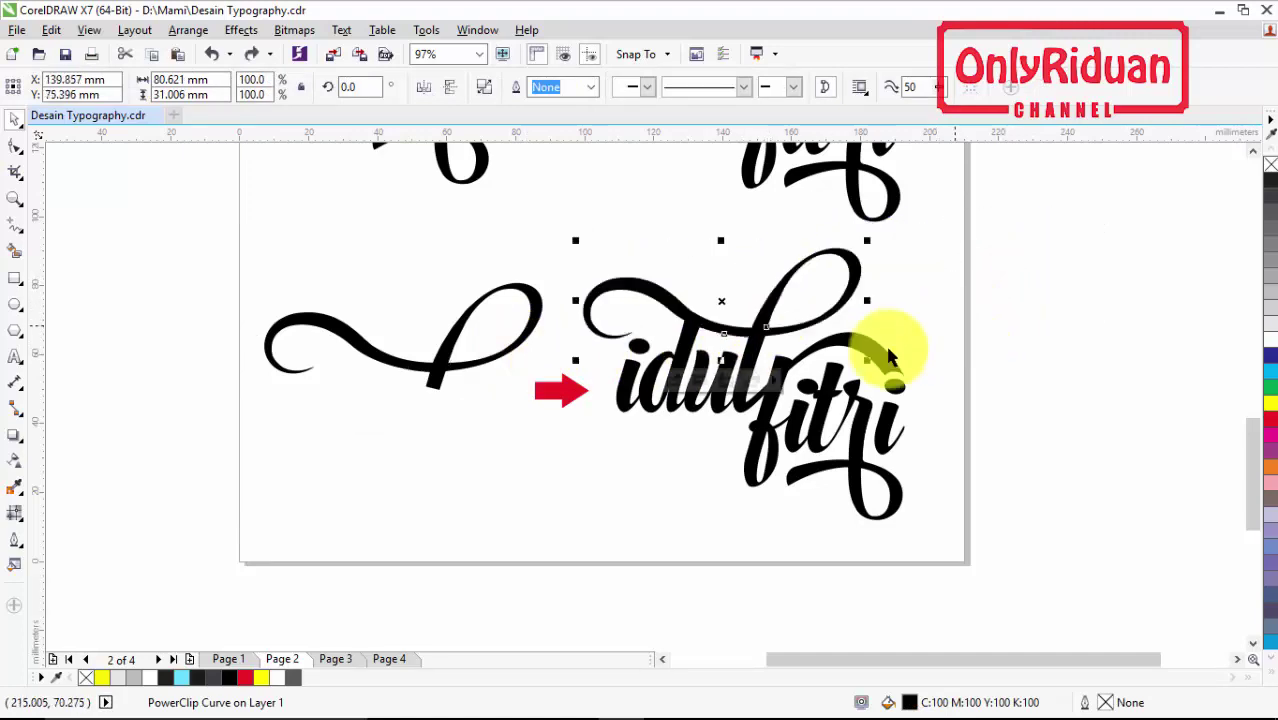
pyautogui.moveTo(1025, 561); pyautogui.dragTo(565, 232)
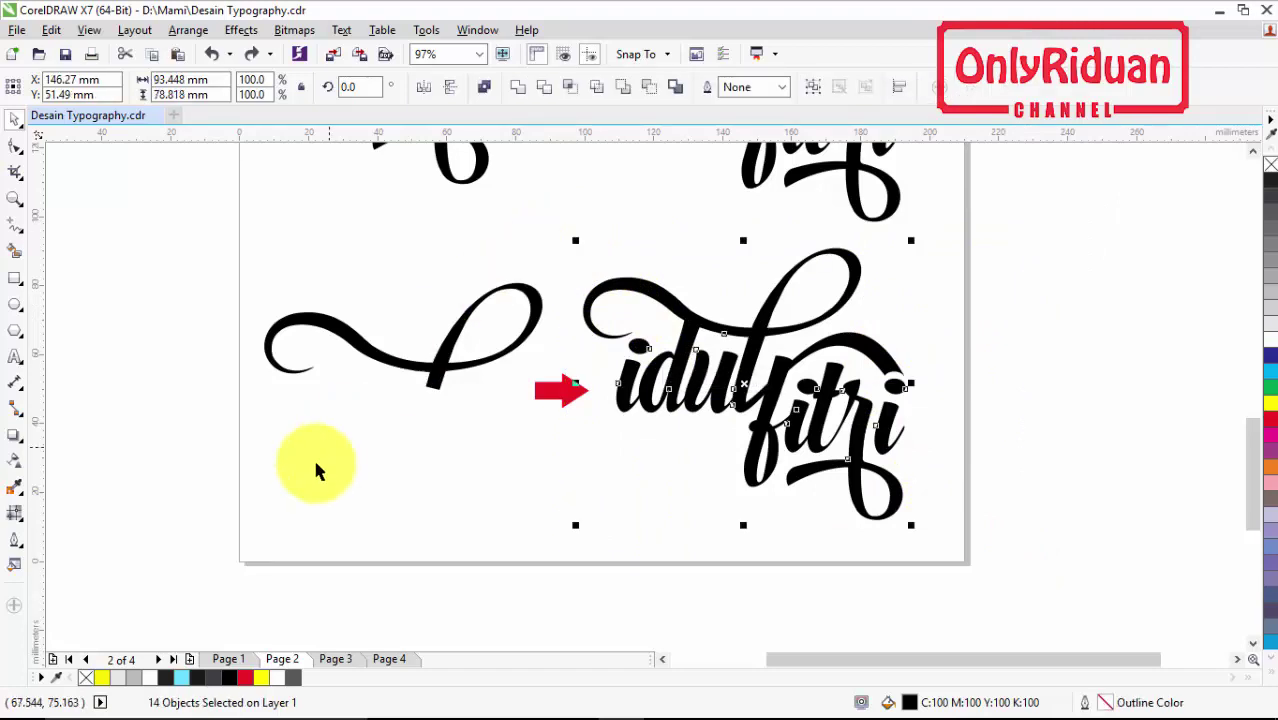
# Step: On page 4, move the "fitri" text up about 3.4 mm so it sits tight against the end of "idul"
pyautogui.click(389, 659)
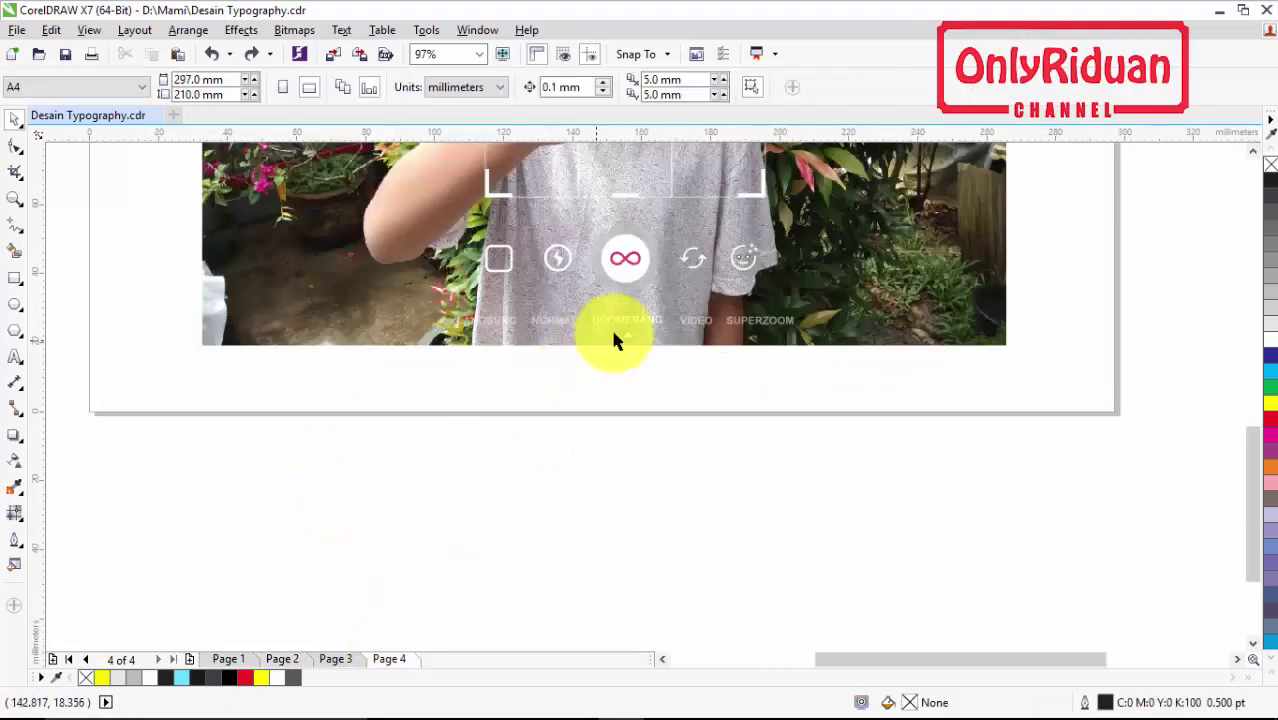
pyautogui.scroll(-4, 616, 334)
pyautogui.scroll(5, 780, 212)
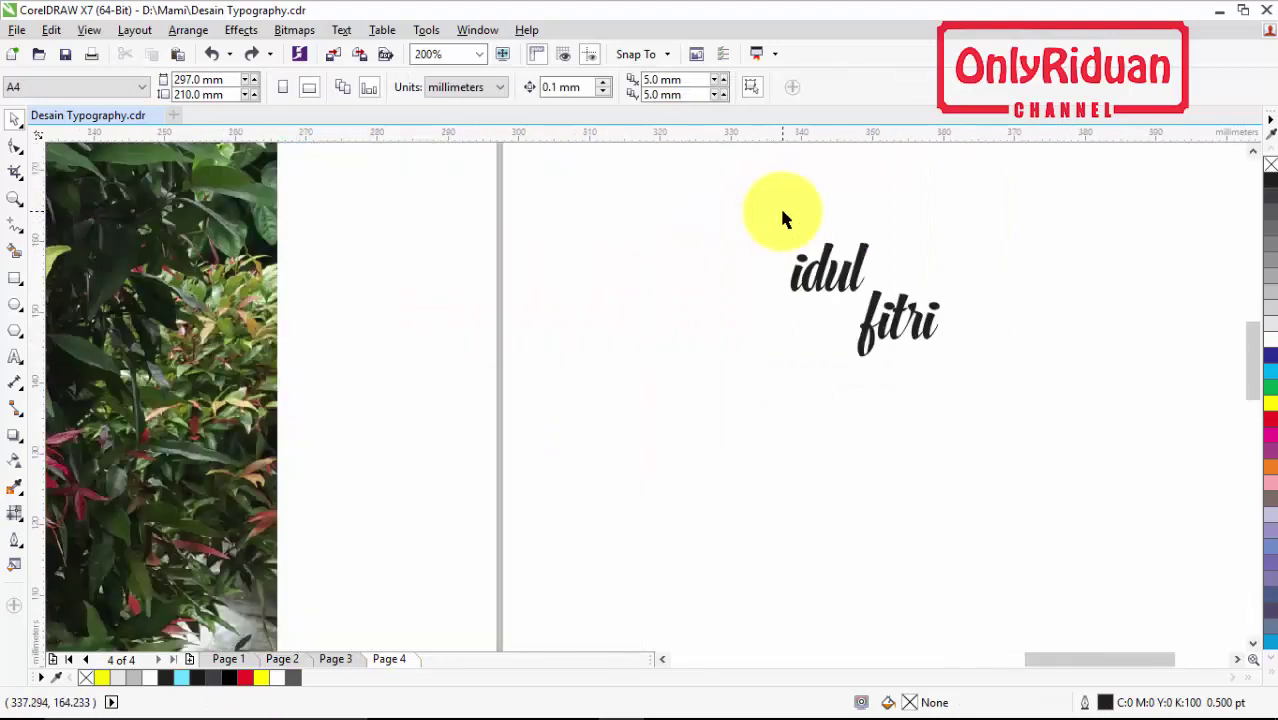
pyautogui.moveTo(897, 337); pyautogui.dragTo(900, 303)
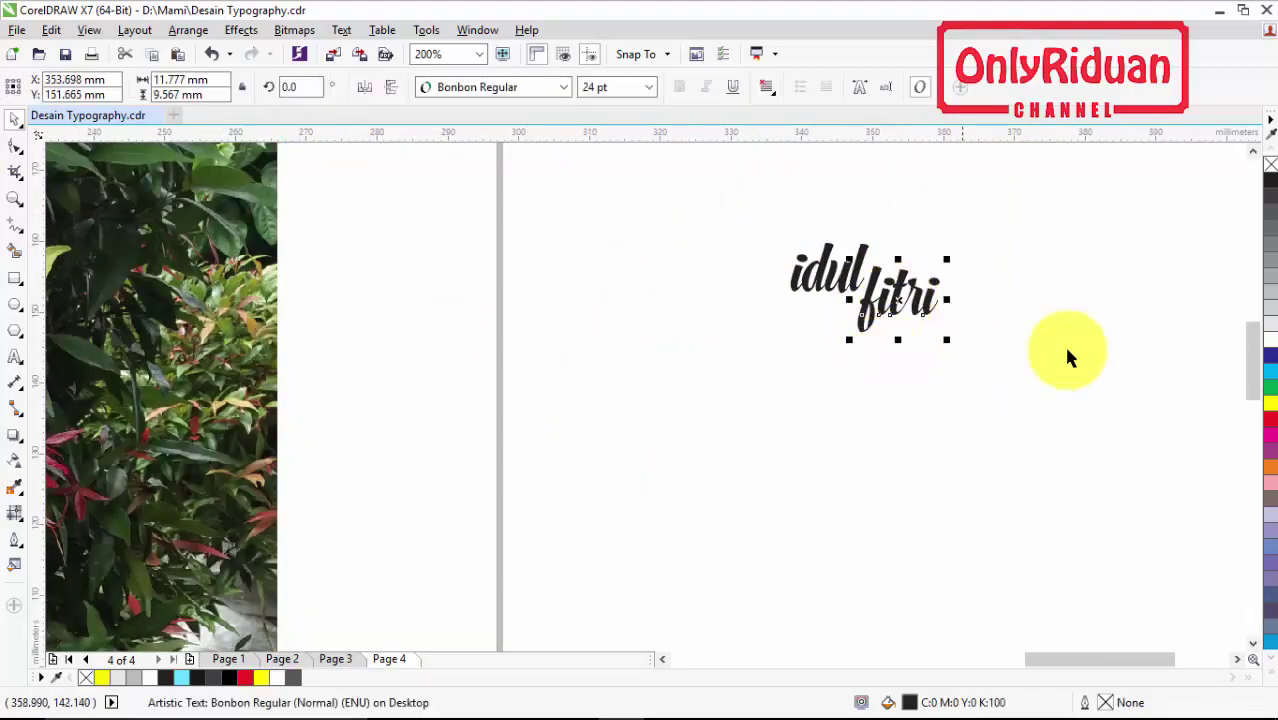
# Step: Convert both the "idul" and "fitri" texts to curves
pyautogui.click(1237, 660)
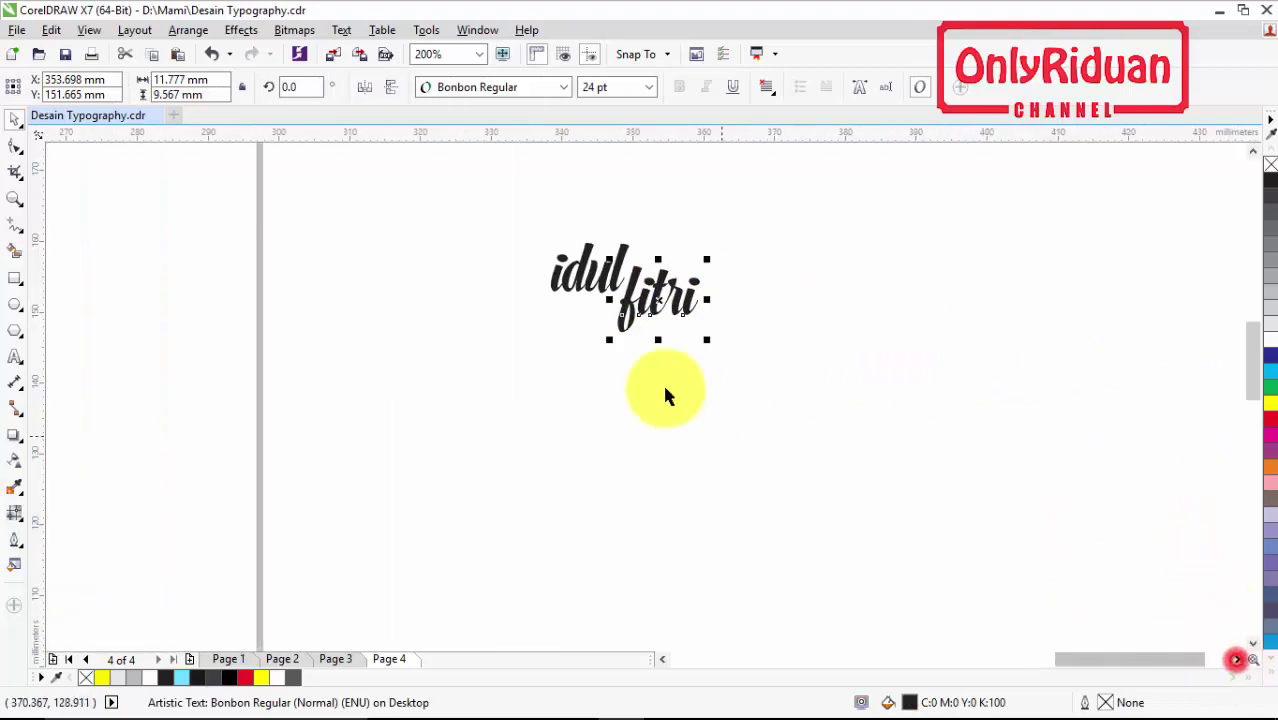
pyautogui.click(17, 200)
pyautogui.moveTo(417, 183); pyautogui.dragTo(750, 368)
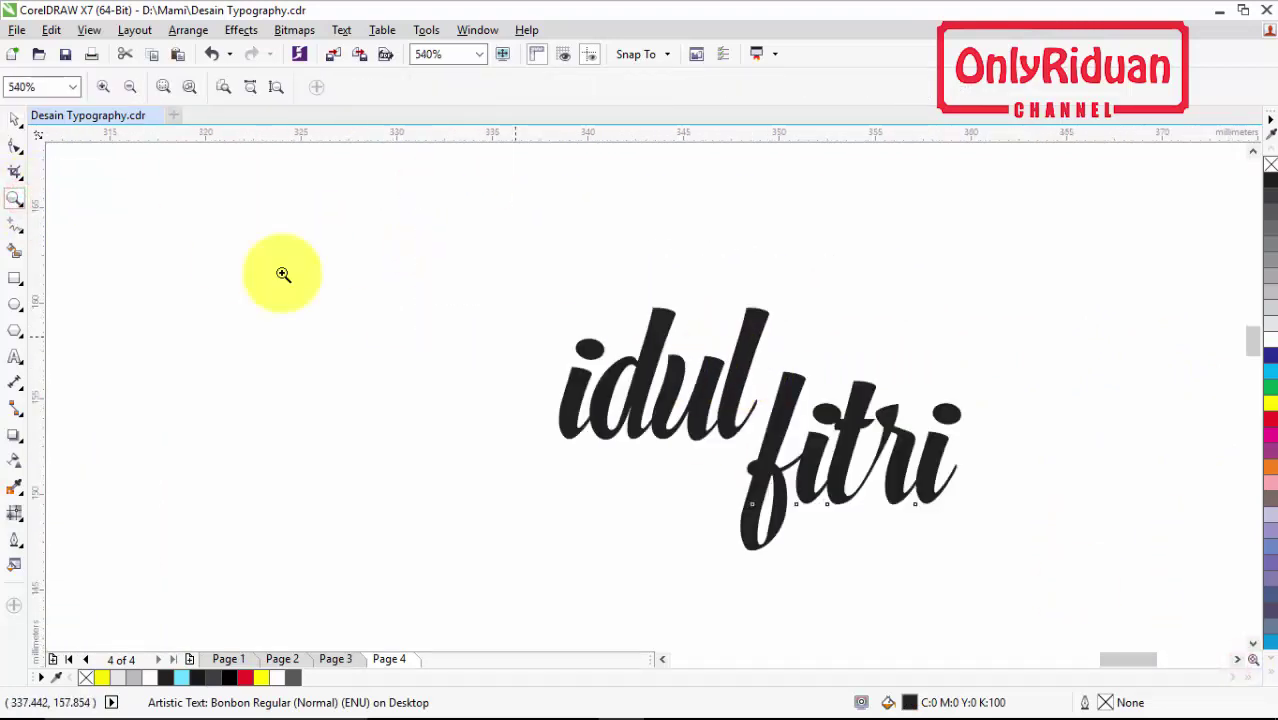
pyautogui.click(22, 130)
pyautogui.moveTo(474, 197); pyautogui.dragTo(1035, 596)
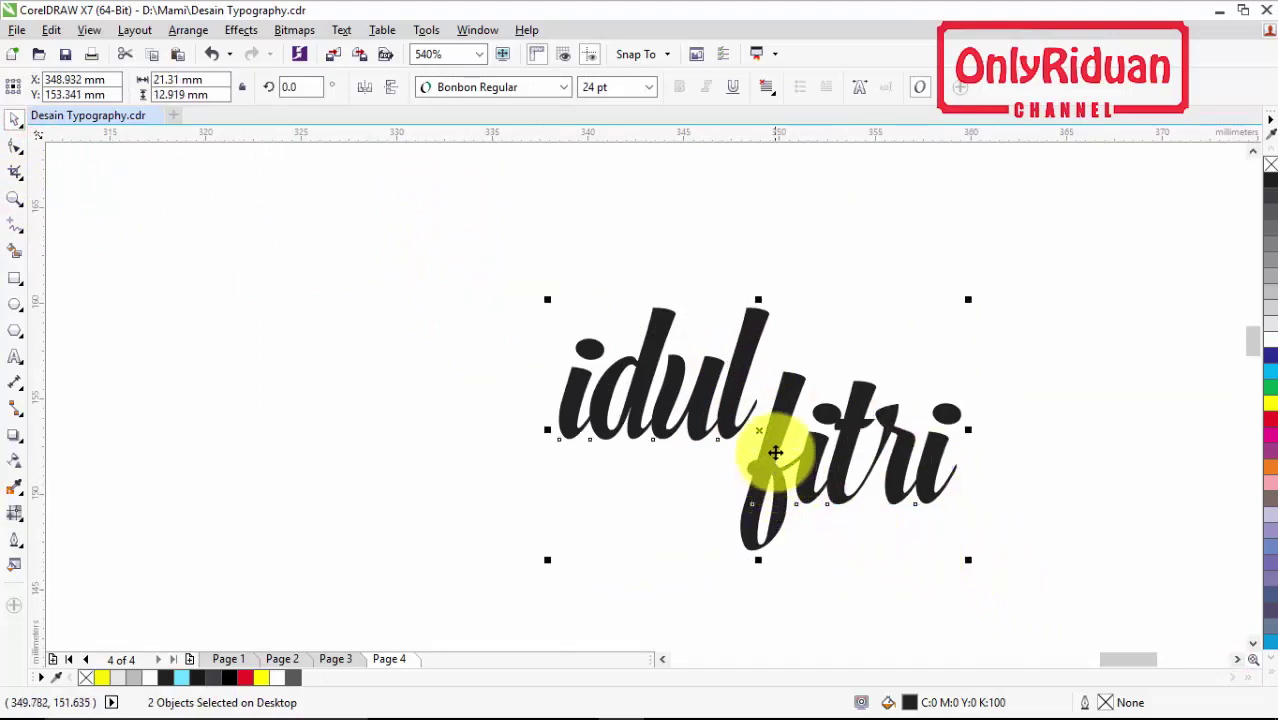
pyautogui.rightClick(770, 436)
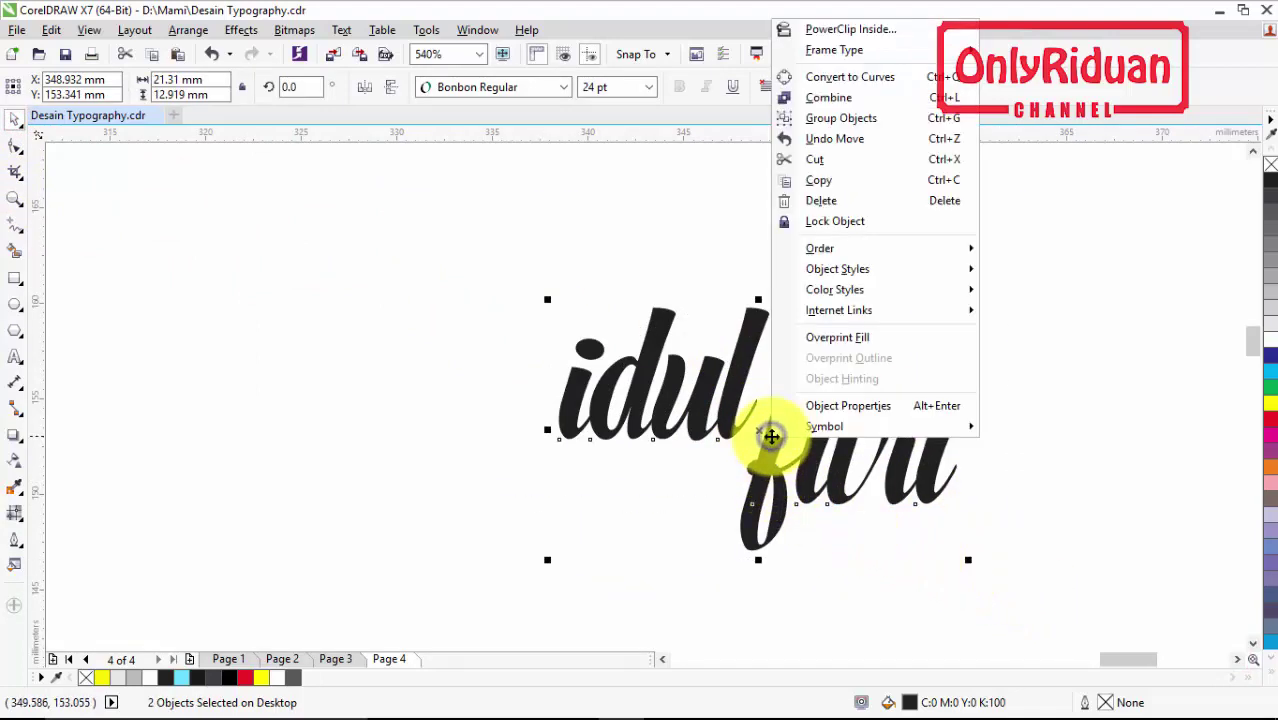
pyautogui.click(833, 82)
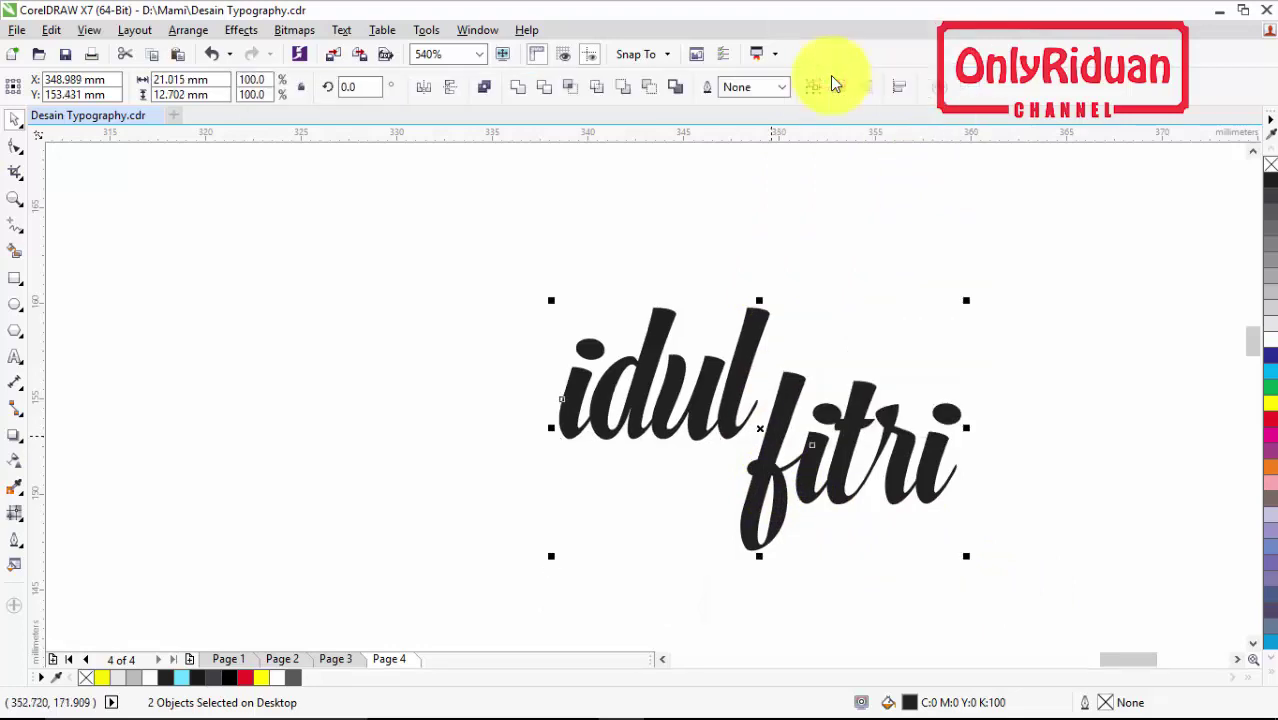
pyautogui.click(1000, 323)
pyautogui.click(827, 428)
pyautogui.click(1041, 492)
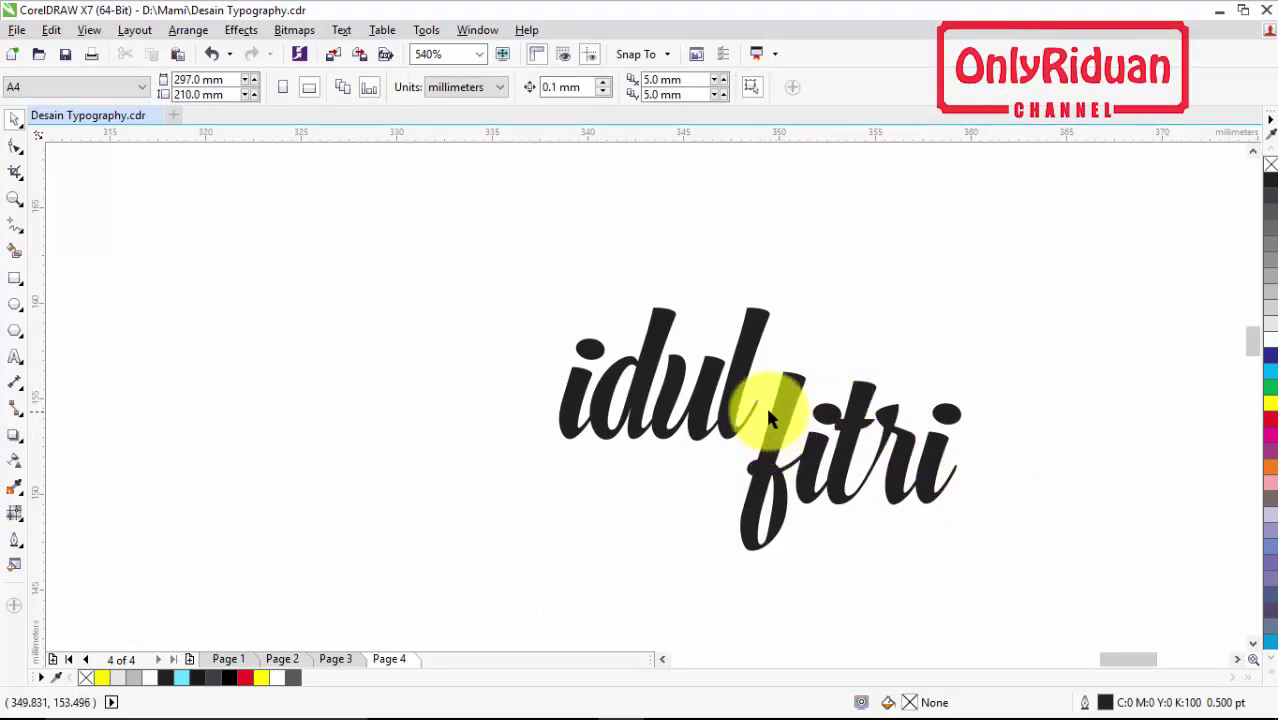
# Step: Enlarge the "idul" and "fitri" curves together to about 78 × 47 mm in the empty area beside page 4
pyautogui.scroll(-3, 768, 418)
pyautogui.scroll(-2, 768, 418)
pyautogui.moveTo(900, 479); pyautogui.dragTo(702, 372)
pyautogui.moveTo(711, 448); pyautogui.dragTo(587, 524)
pyautogui.moveTo(820, 376); pyautogui.dragTo(946, 296)
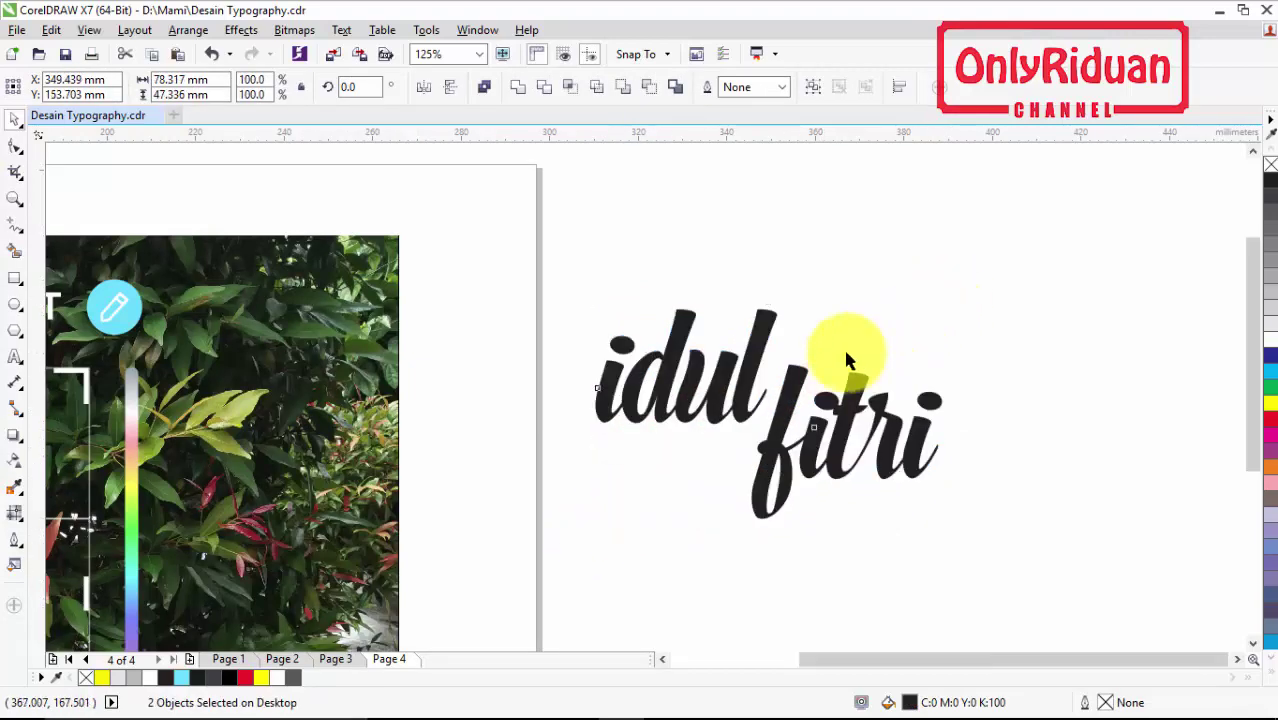
# Step: Copy the arched swash of the second example on page 2 to page 4 and place it just above the "fitri" lettering
pyautogui.scroll(-2, 843, 350)
pyautogui.click(282, 659)
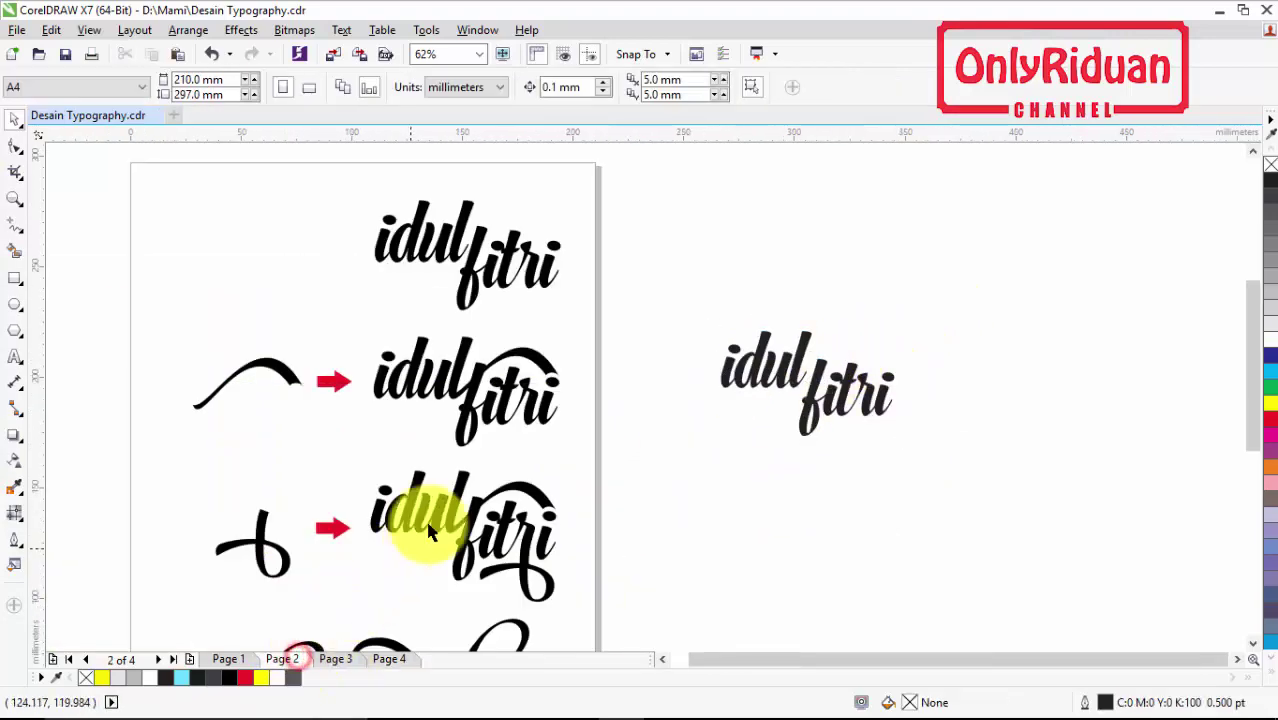
pyautogui.click(283, 370)
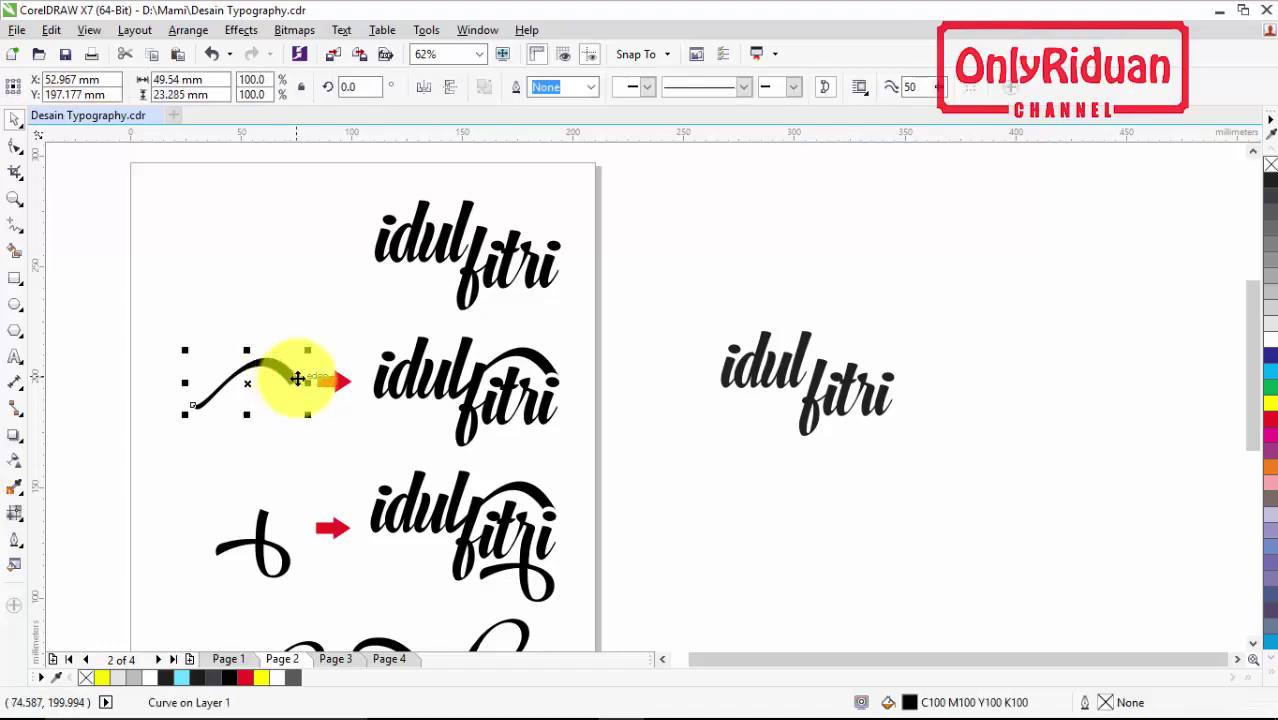
pyautogui.click(396, 659)
pyautogui.hotkey('ctrl', 'v')
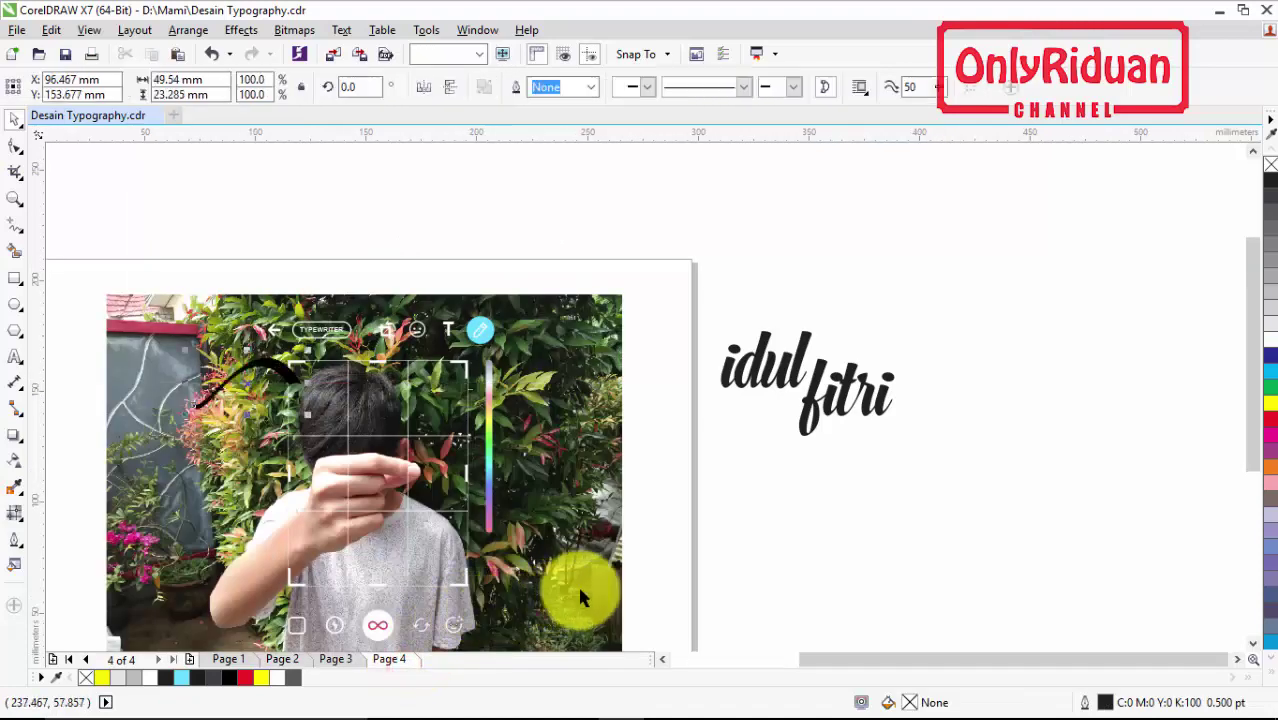
pyautogui.moveTo(255, 362); pyautogui.dragTo(805, 372)
pyautogui.scroll(3, 893, 311)
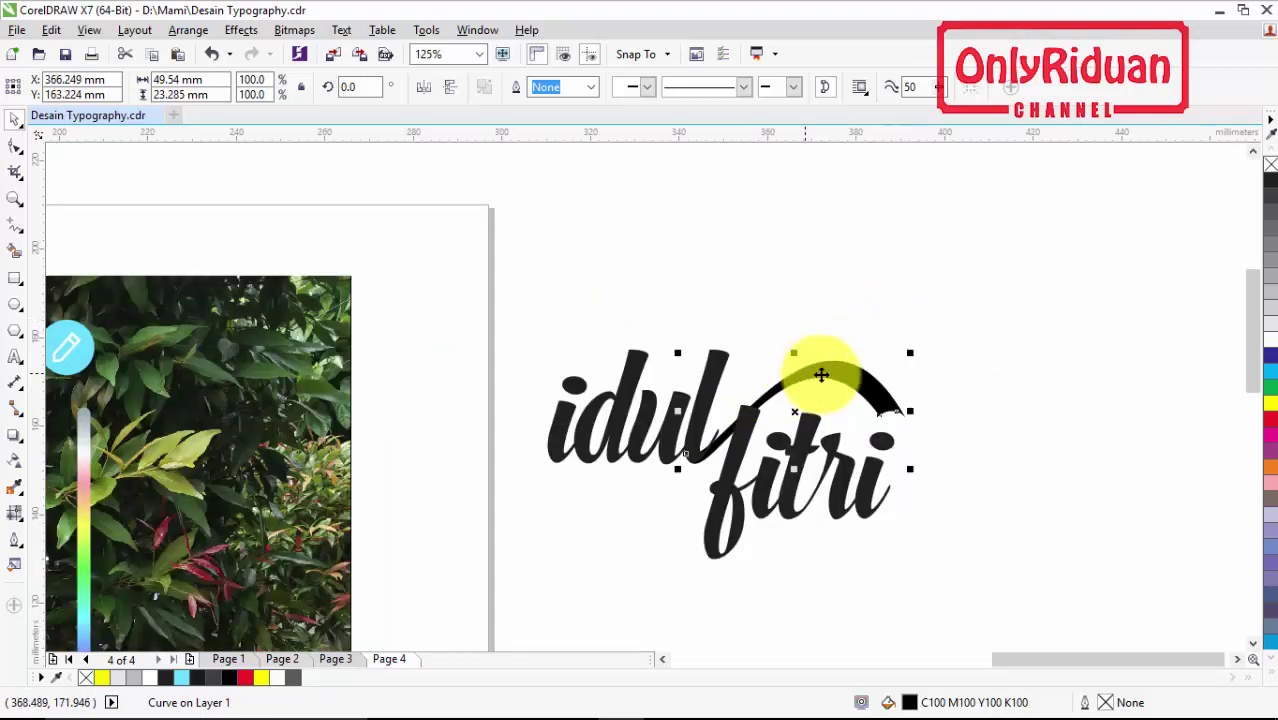
pyautogui.click(967, 395)
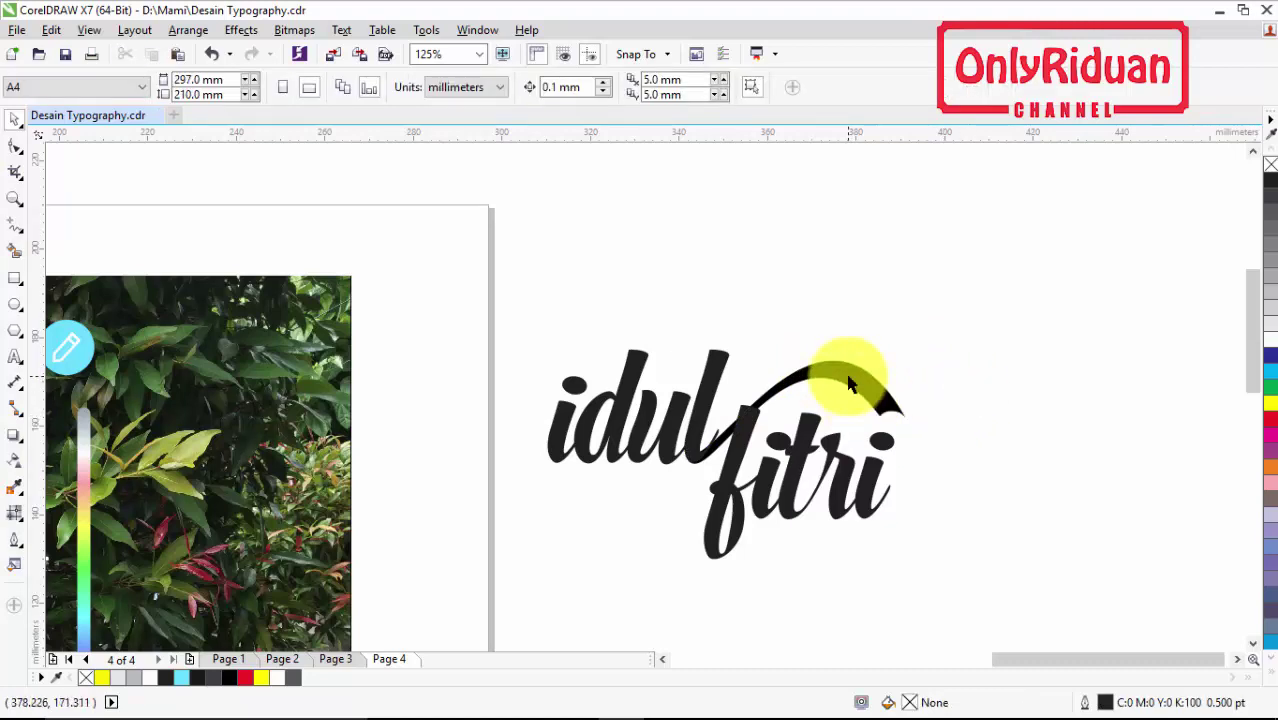
pyautogui.moveTo(848, 383); pyautogui.dragTo(932, 282)
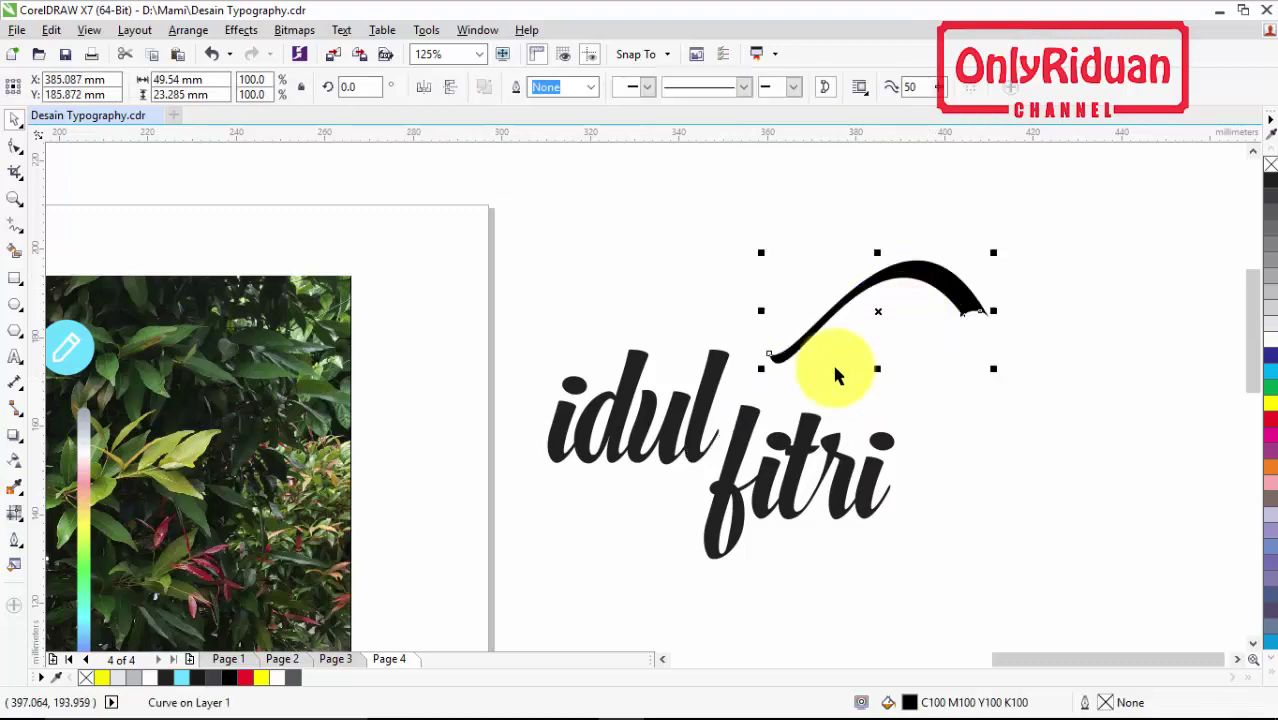
# Step: Draw a closed four-sided Bézier shape about 10 × 12 mm around the thin end stroke of the "l" in "idul"
pyautogui.scroll(2, 712, 452)
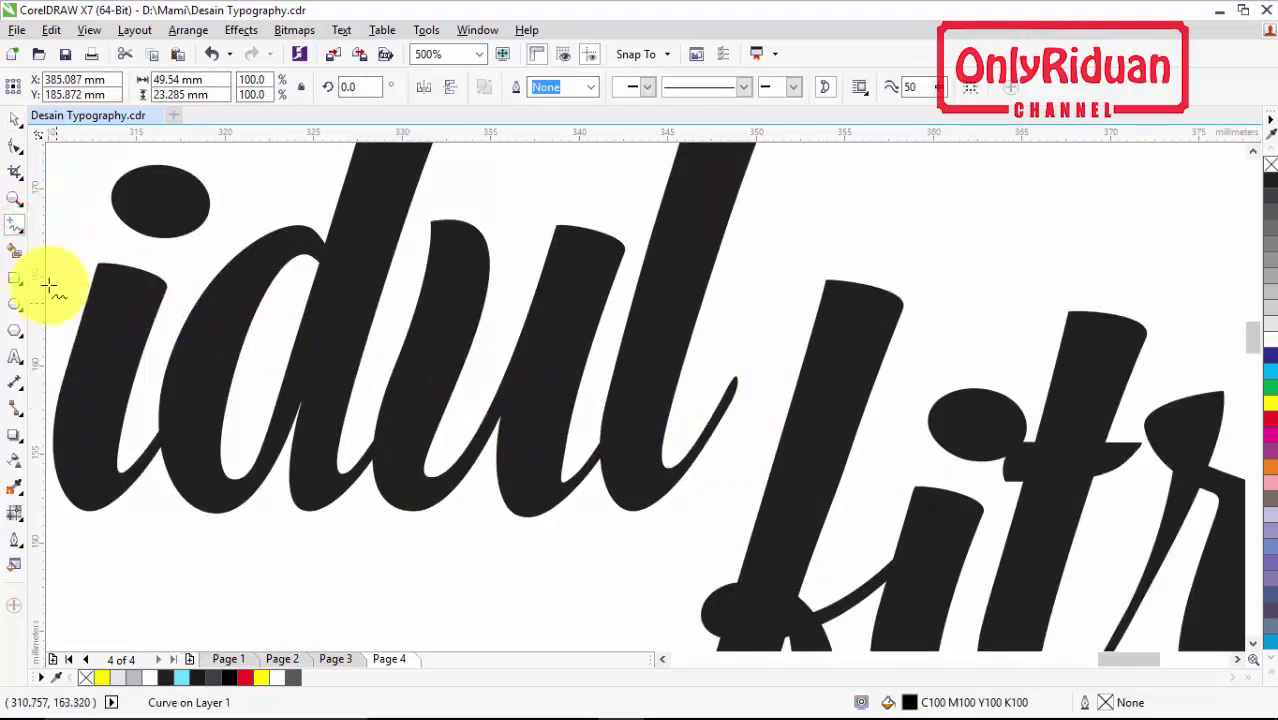
pyautogui.click(16, 232)
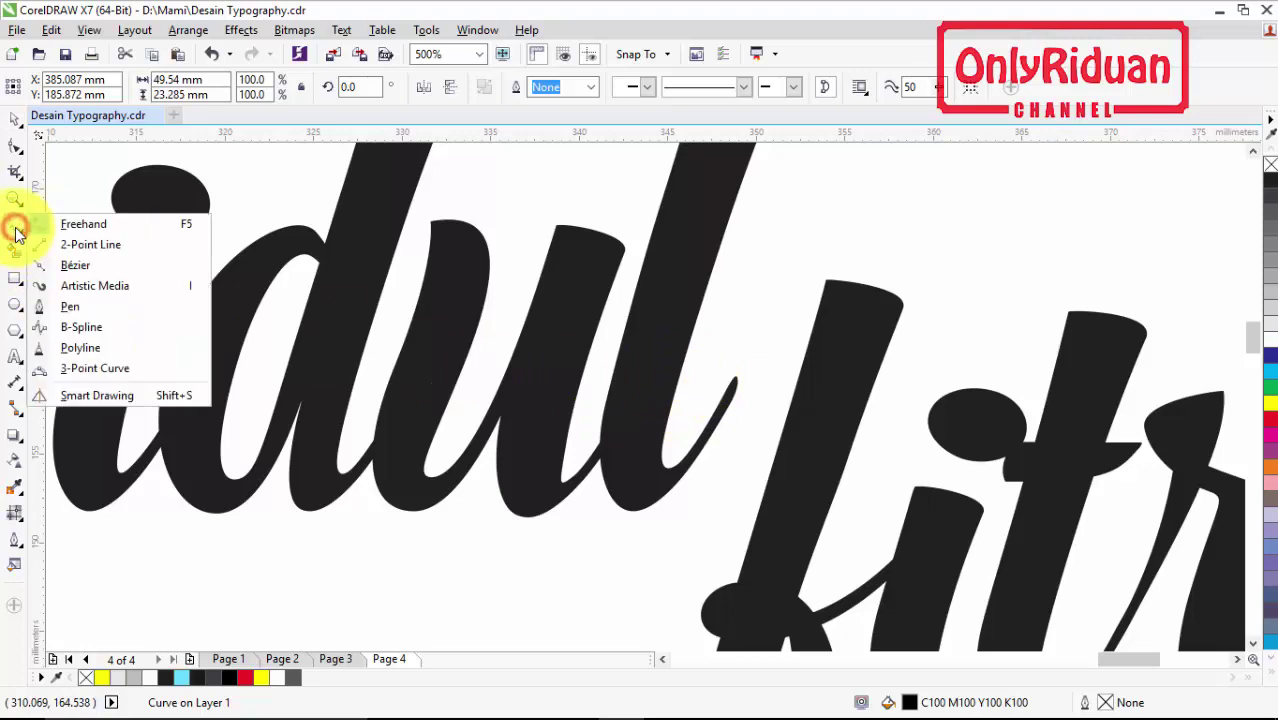
pyautogui.click(78, 268)
pyautogui.click(718, 334)
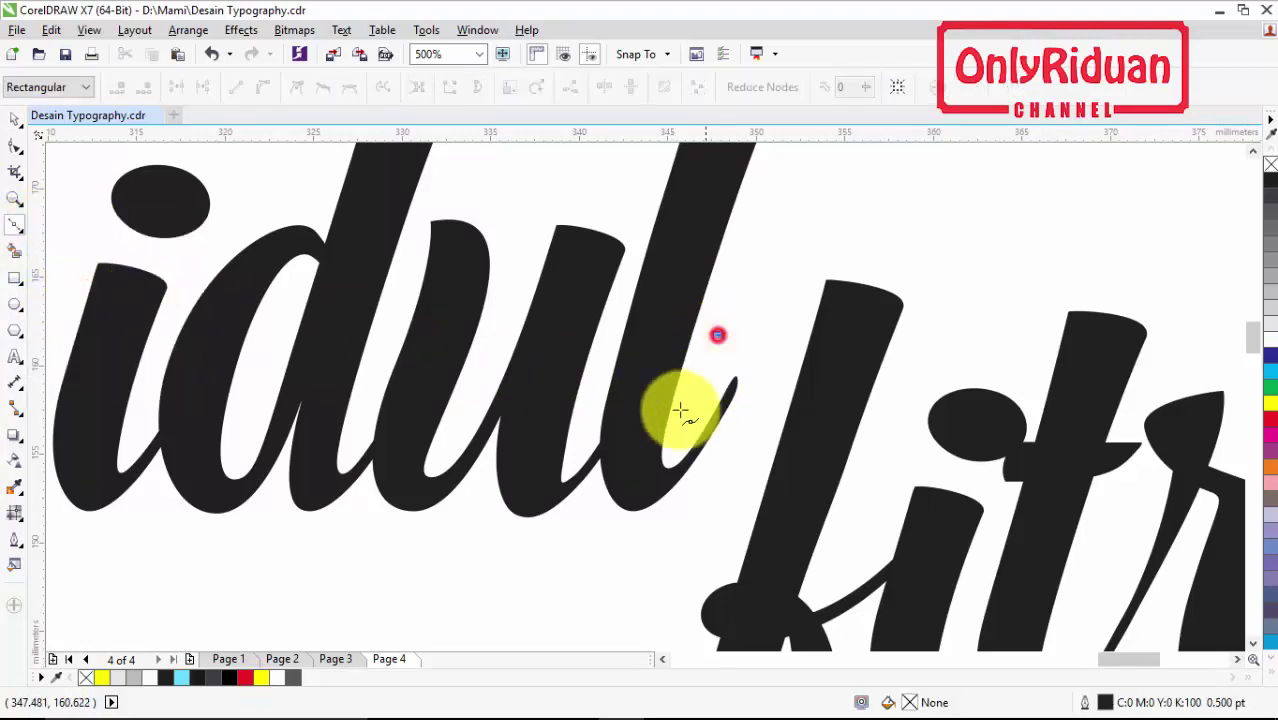
pyautogui.click(600, 543)
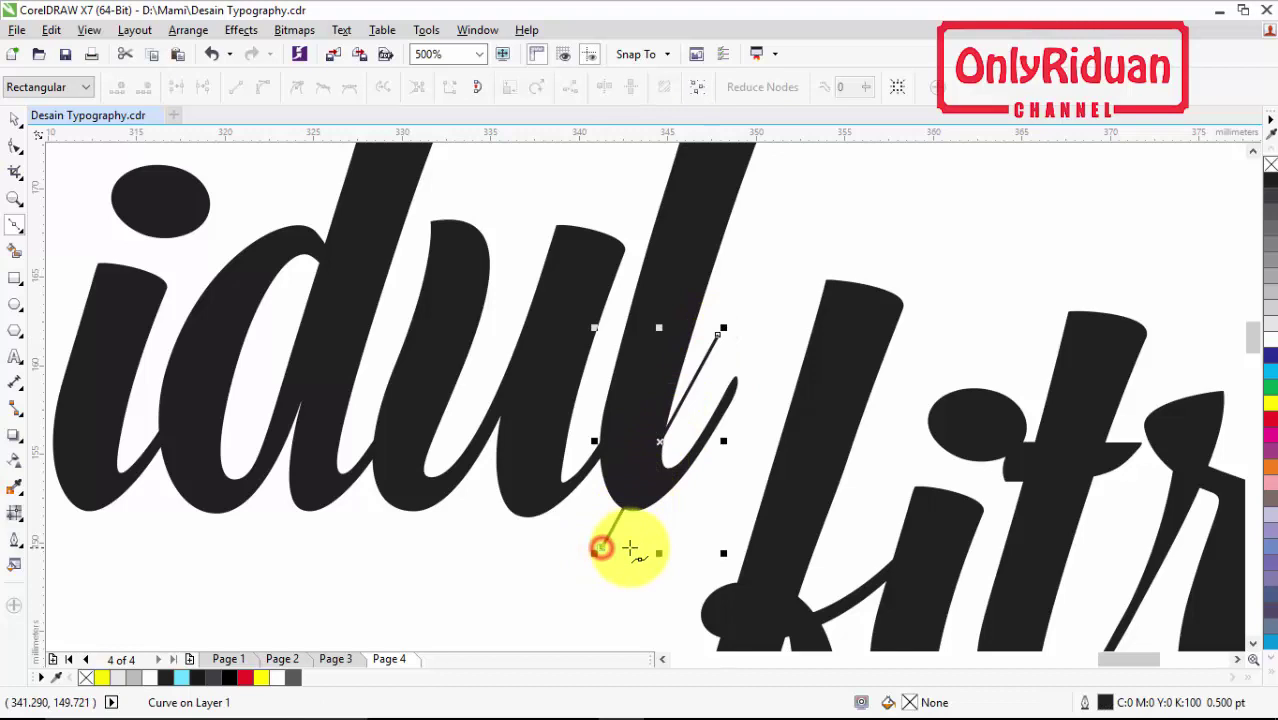
pyautogui.click(724, 525)
pyautogui.click(777, 346)
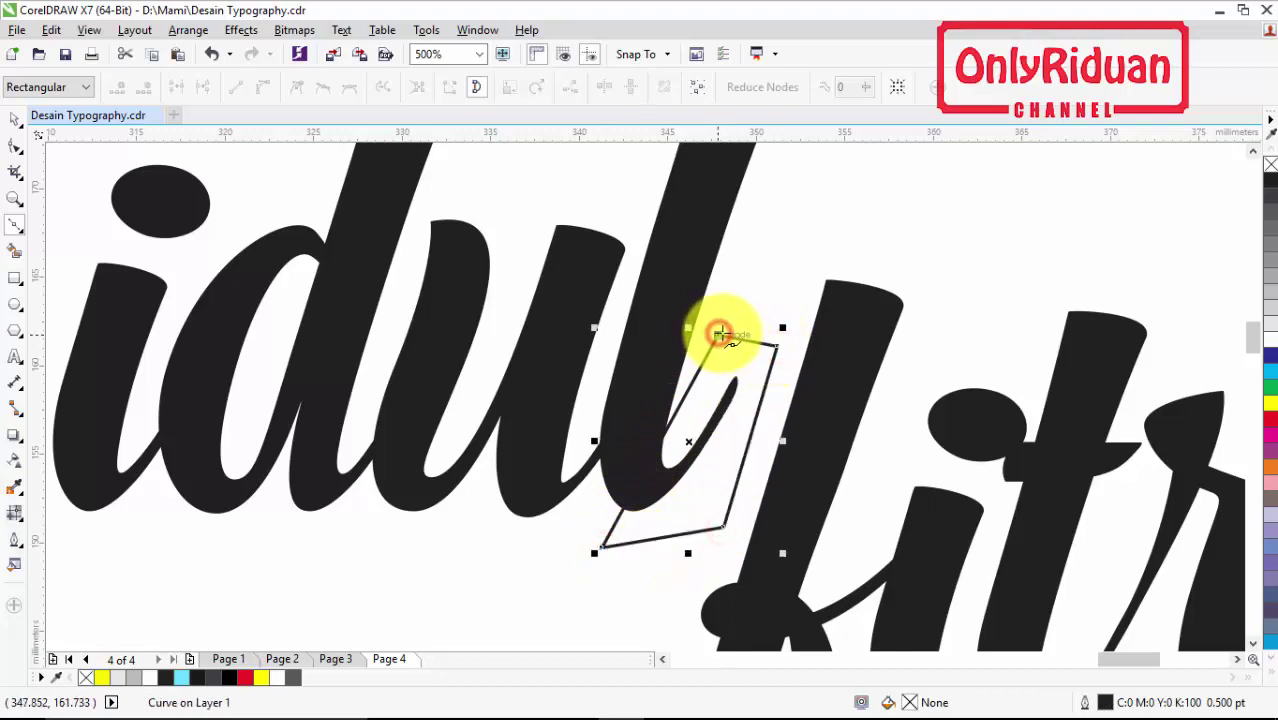
pyautogui.click(718, 334)
# Step: Trim the end stroke off the "l" in "idul" with the four-sided shape and delete the shape
pyautogui.scroll(-2, 718, 334)
pyautogui.click(14, 118)
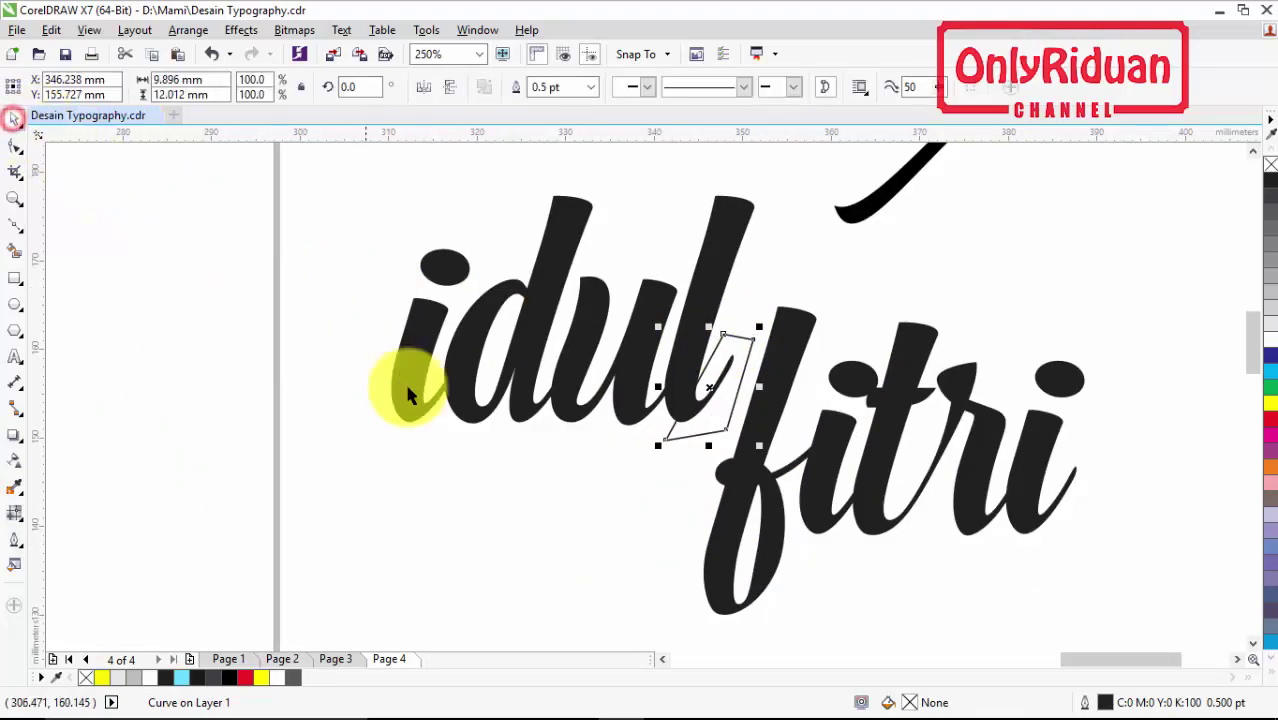
pyautogui.press('shift')
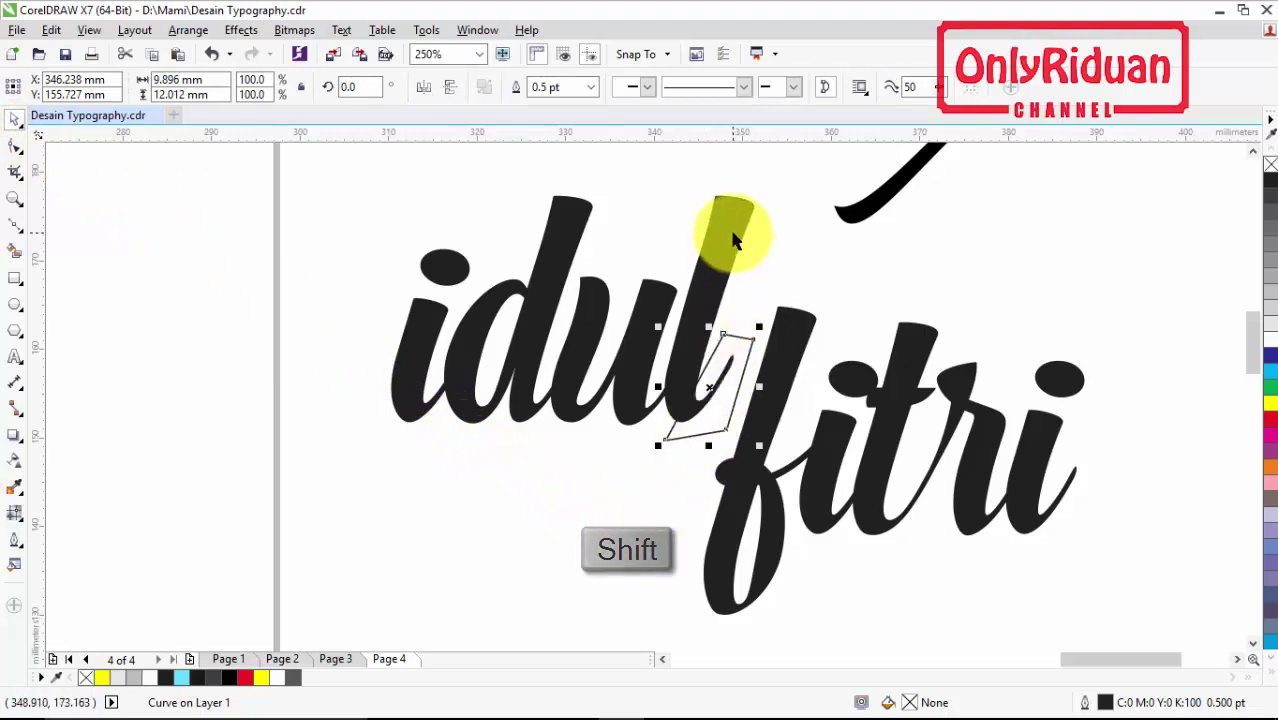
pyautogui.keyDown('shift'); pyautogui.click(732, 232); pyautogui.keyUp('shift')
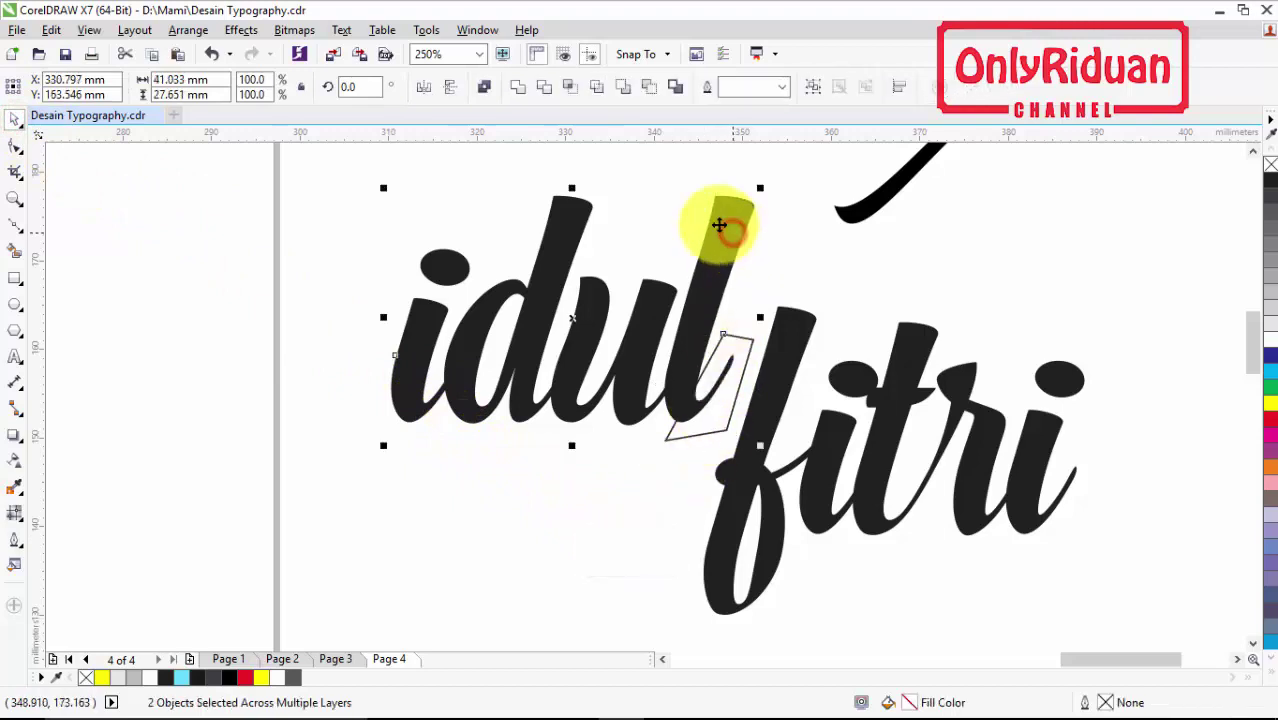
pyautogui.click(548, 93)
pyautogui.click(562, 533)
pyautogui.click(700, 410)
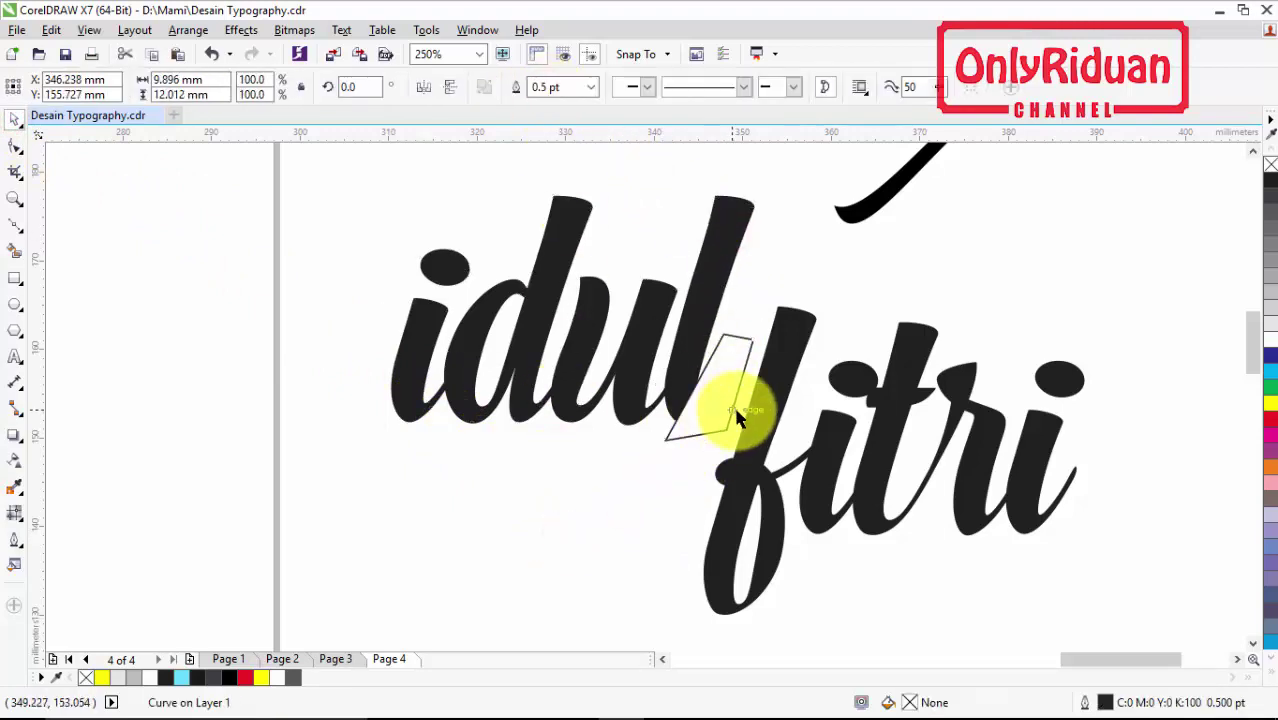
pyautogui.press('Delete')
# Step: Attach the arched swash to the cut end of the "l" and fill both words and the swash with C100 M100 Y100 K100 black
pyautogui.click(860, 215)
pyautogui.moveTo(864, 210)
pyautogui.mouseDown()
pyautogui.moveTo(712, 408)
pyautogui.moveTo(716, 424)
pyautogui.mouseUp()
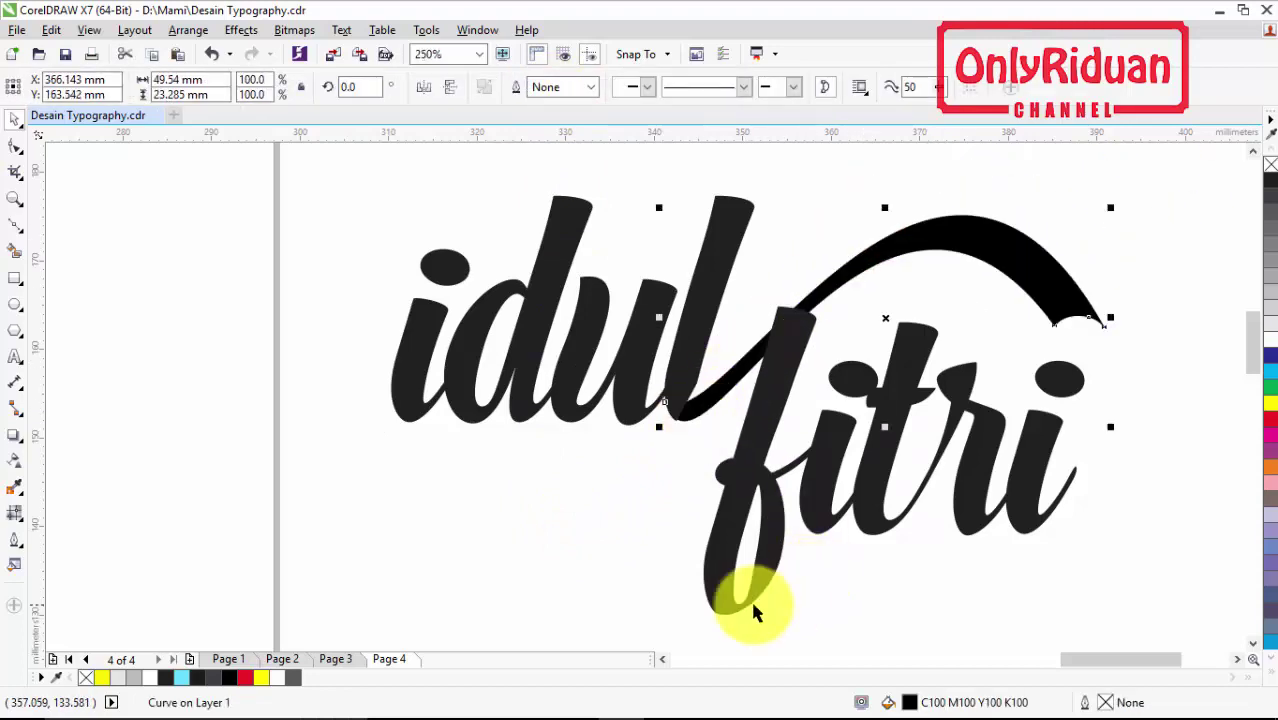
pyautogui.scroll(-3, 676, 475)
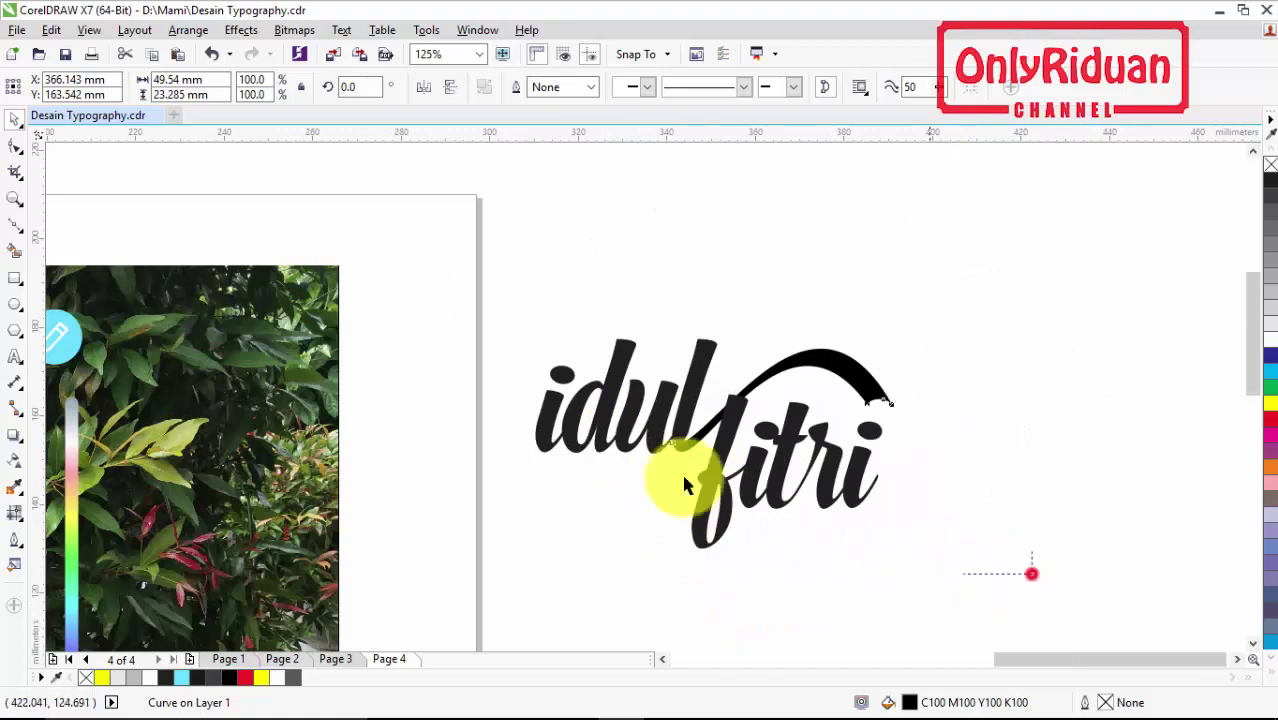
pyautogui.moveTo(1032, 573); pyautogui.dragTo(474, 300)
pyautogui.click(229, 678)
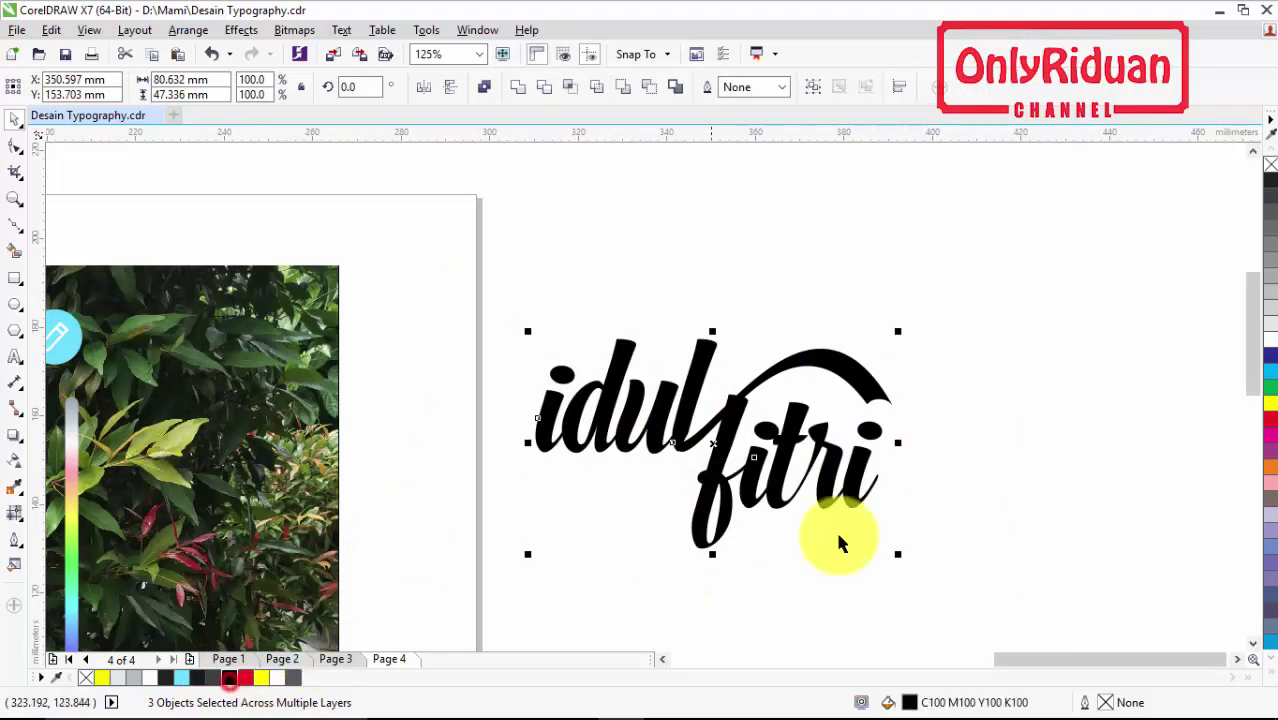
pyautogui.click(1013, 516)
# Step: Nudge the swash so its narrow start fits closely over the cut end of the "l" in "idul"
pyautogui.scroll(2, 777, 436)
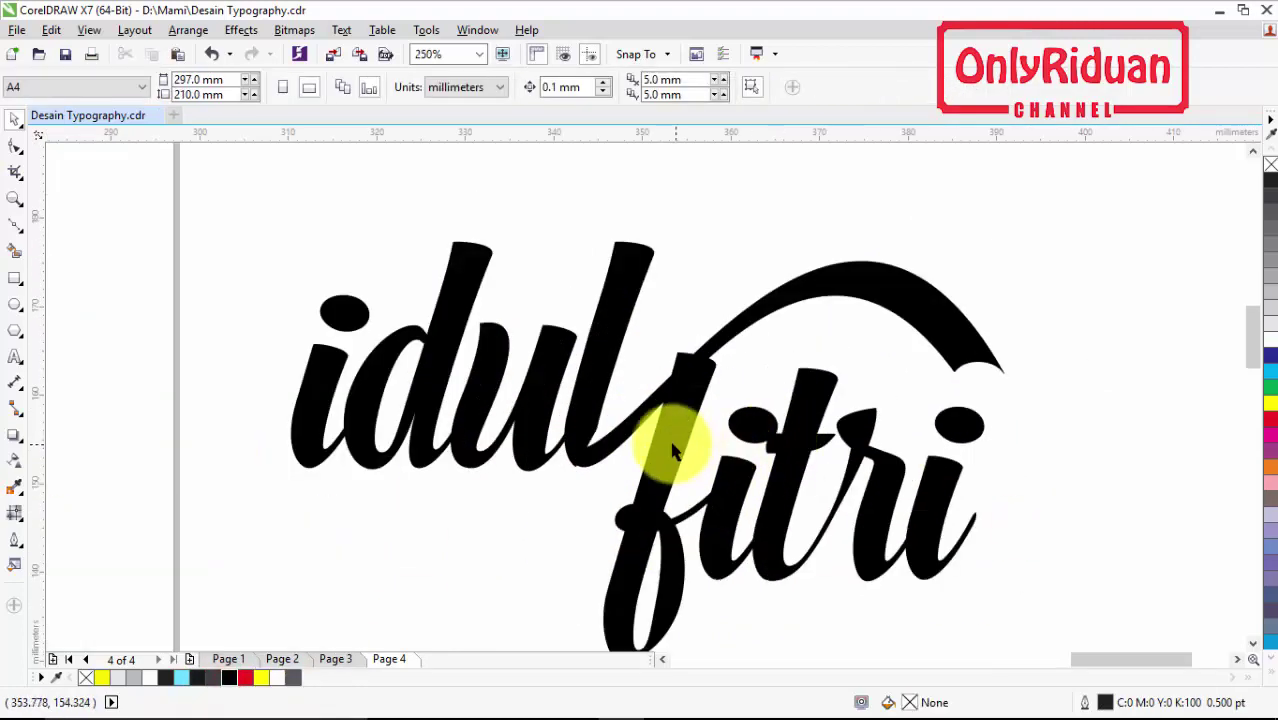
pyautogui.click(640, 422)
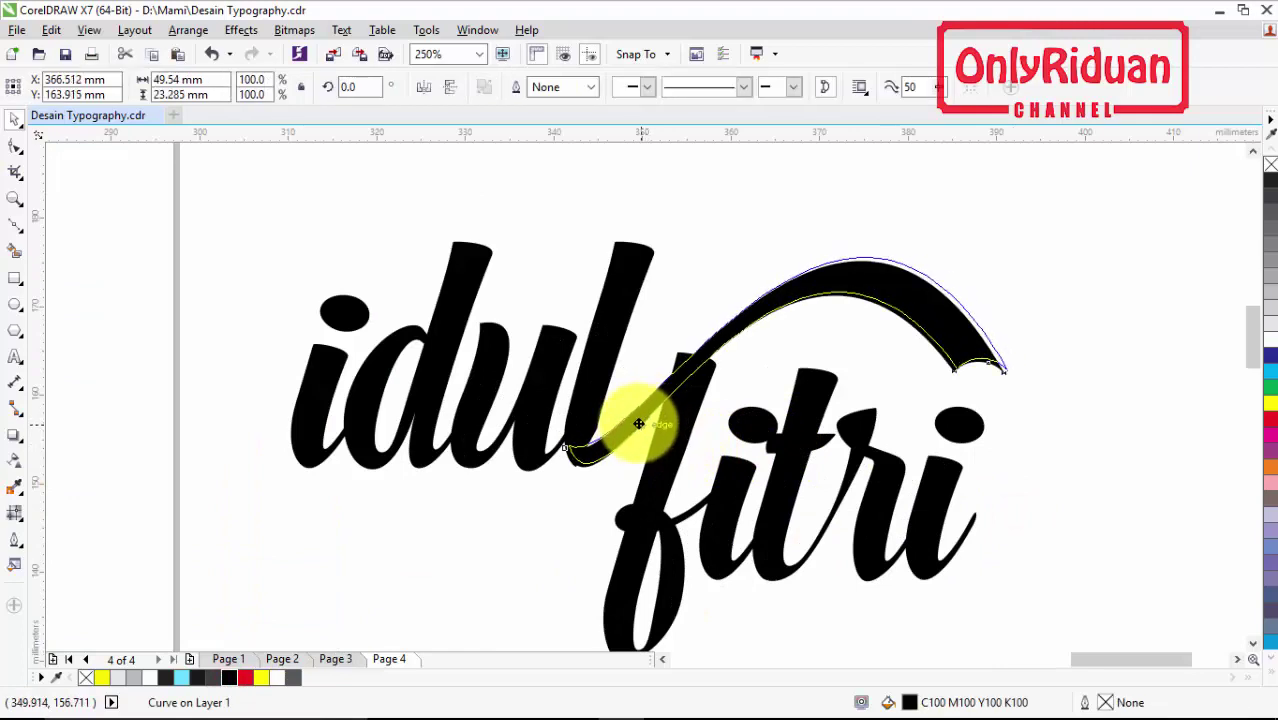
pyautogui.moveTo(638, 423); pyautogui.dragTo(635, 426)
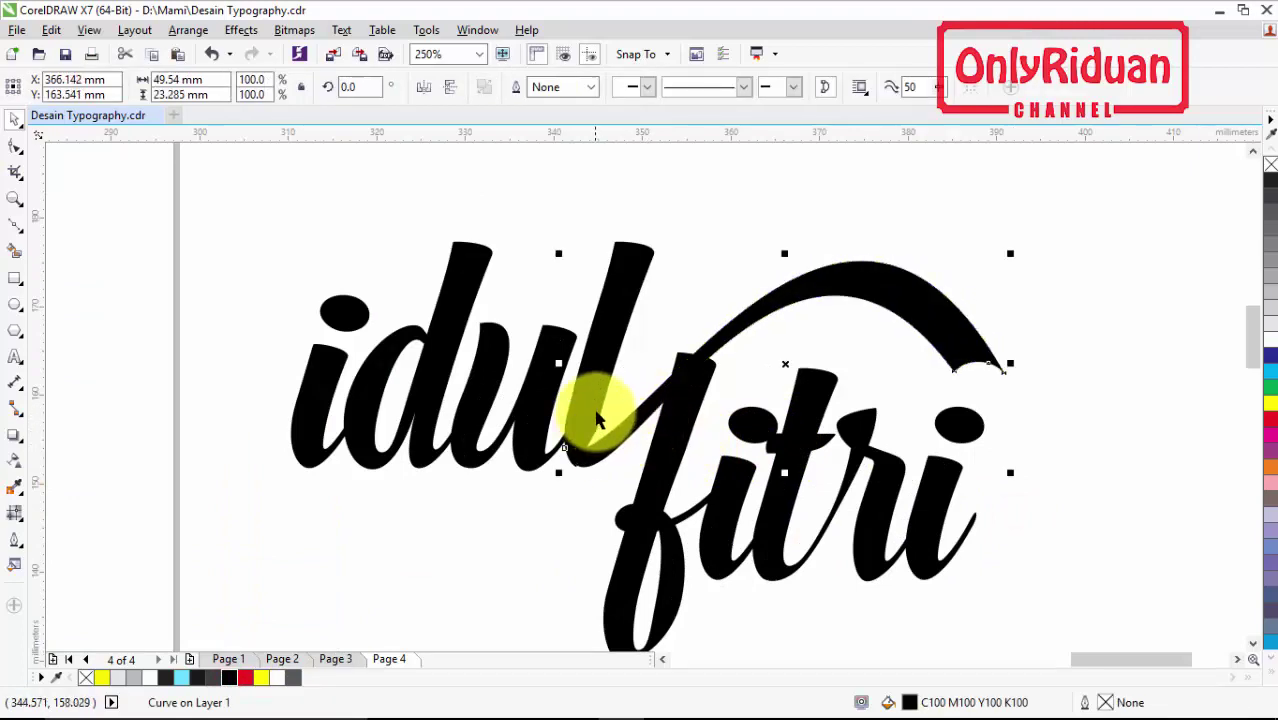
pyautogui.scroll(2, 598, 420)
pyautogui.click(608, 476)
pyautogui.scroll(-4, 615, 468)
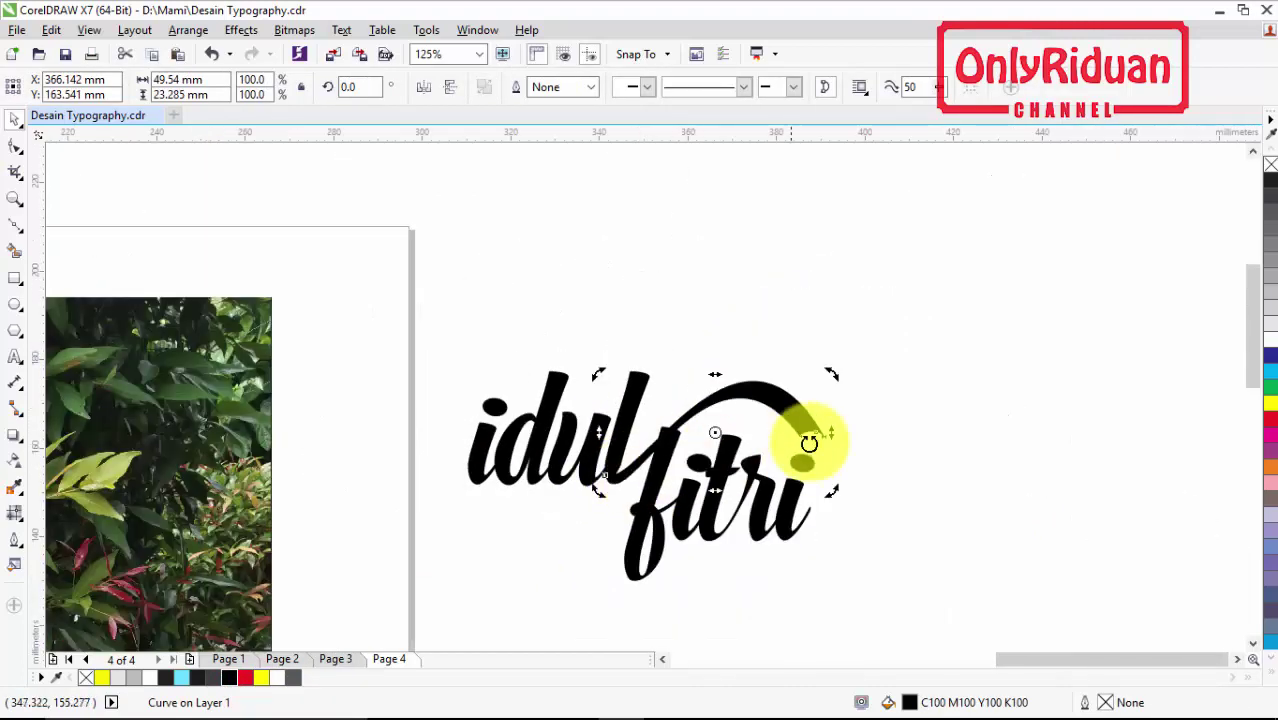
# Step: Move the swash clear above the lettering and trace the top edge of its narrow tail with a 3-point curve about 5 × 2 mm
pyautogui.moveTo(803, 396); pyautogui.dragTo(885, 310)
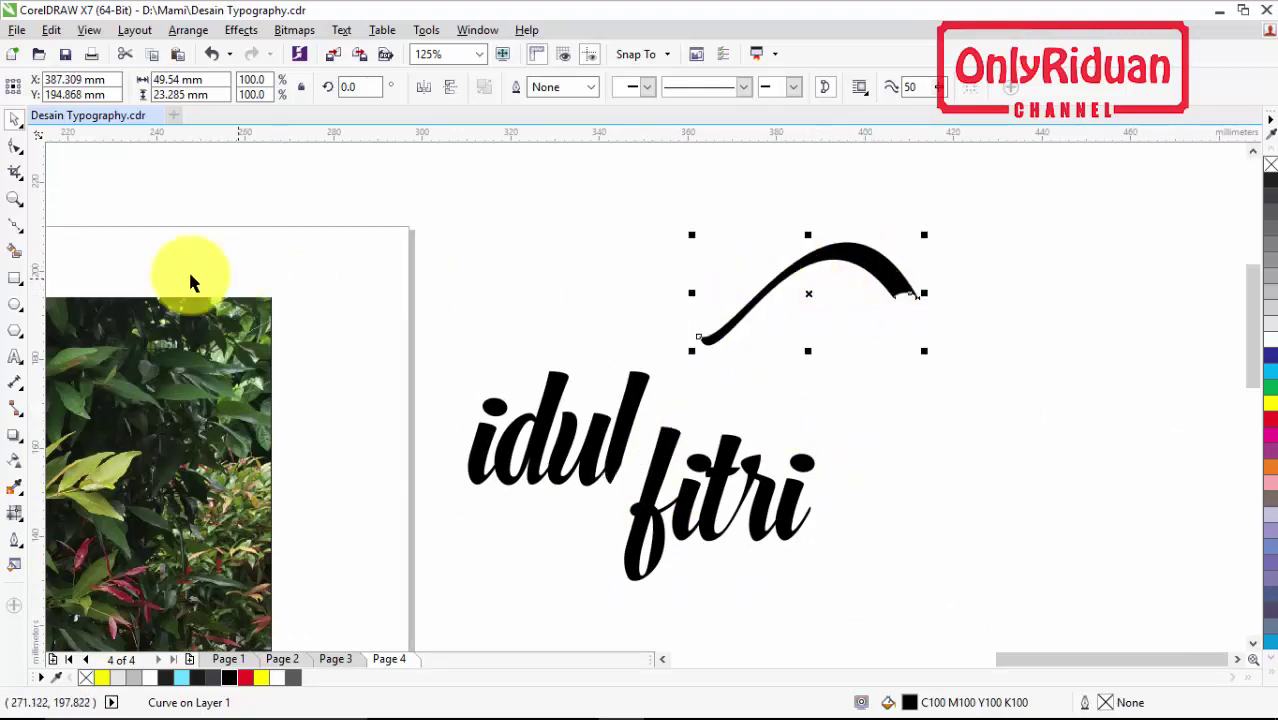
pyautogui.click(16, 226)
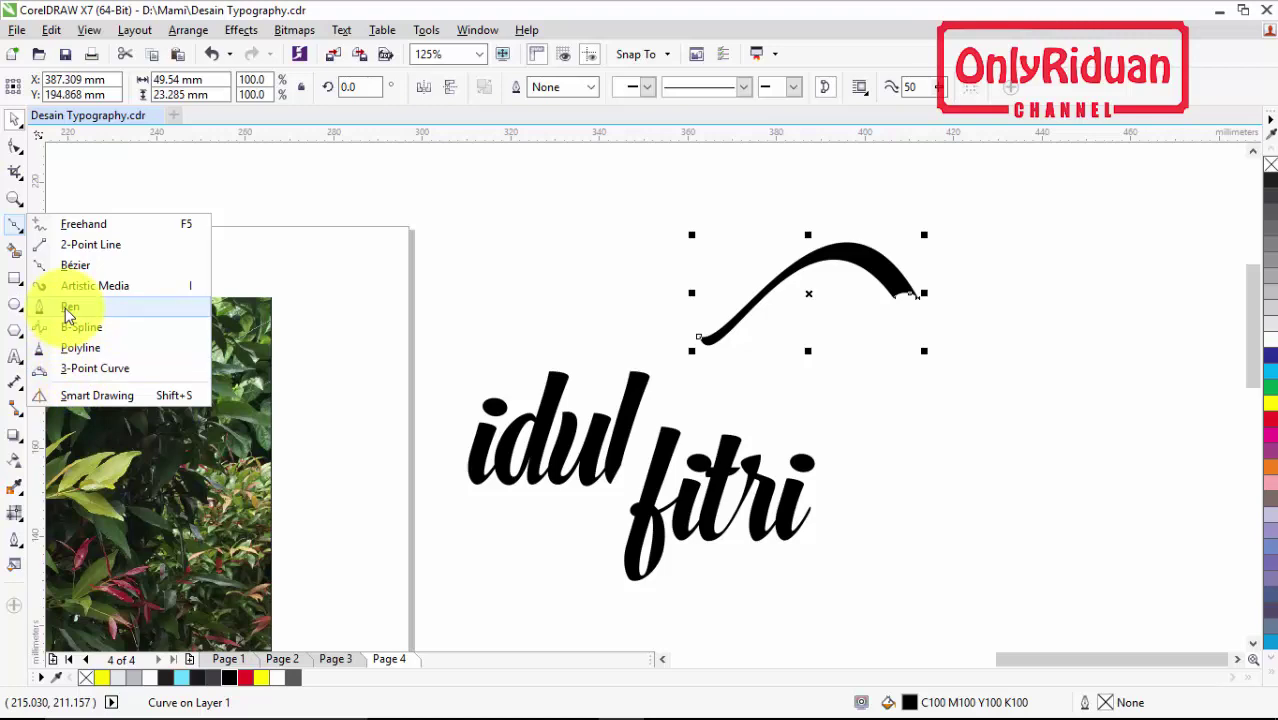
pyautogui.click(80, 368)
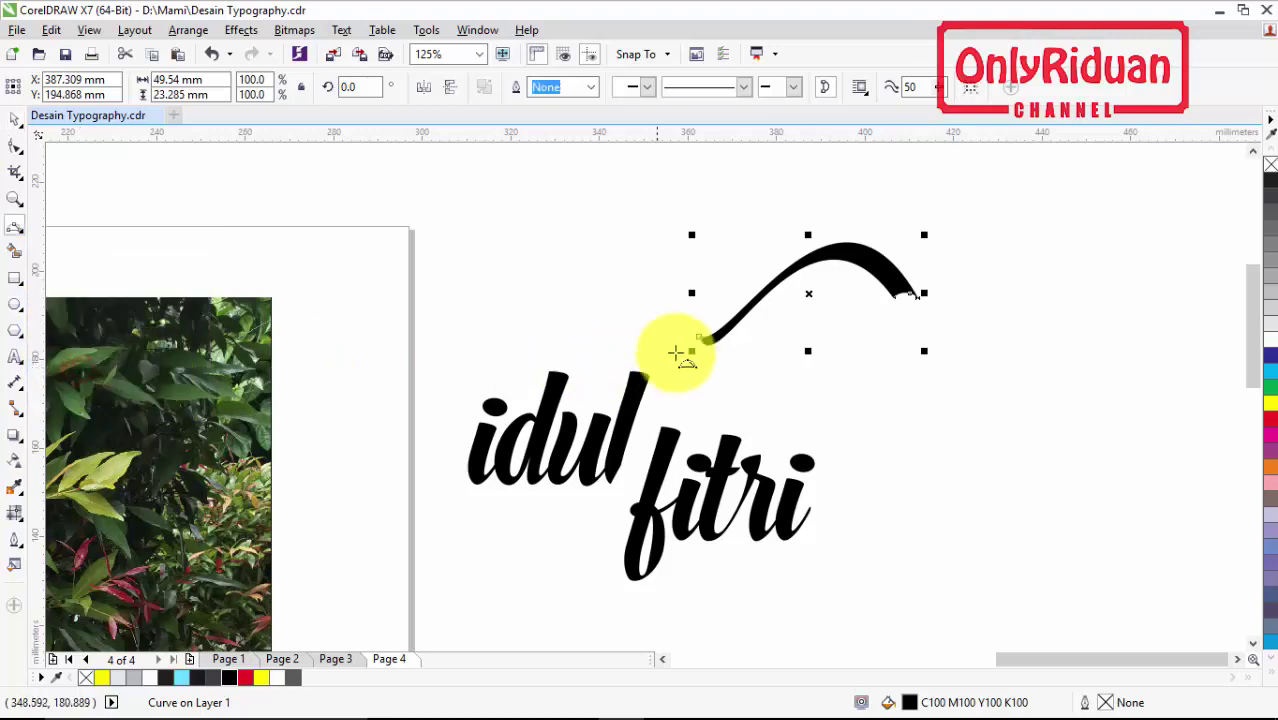
pyautogui.scroll(2, 733, 351)
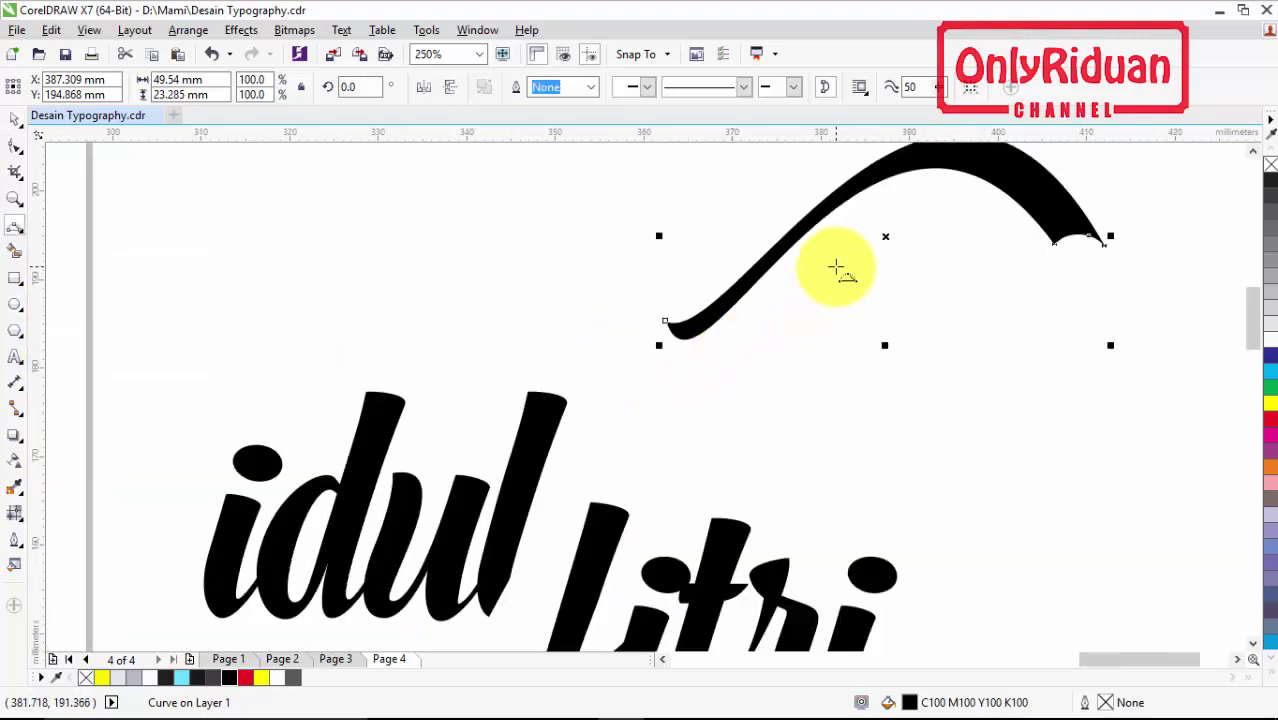
pyautogui.scroll(2, 836, 268)
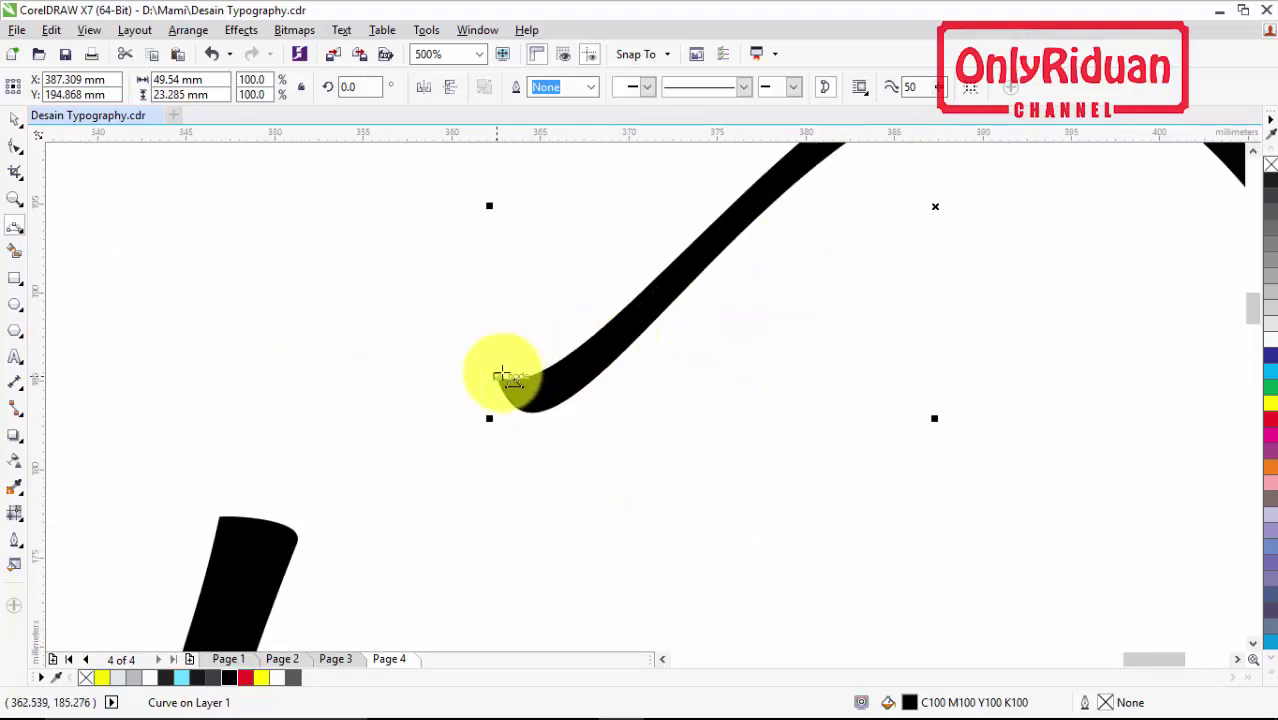
pyautogui.moveTo(497, 378); pyautogui.dragTo(527, 376)
# Step: Continue the 3-point curve along the swash's upper edge, over the crest and down to the outer tip of its wide end
pyautogui.scroll(-2, 676, 328)
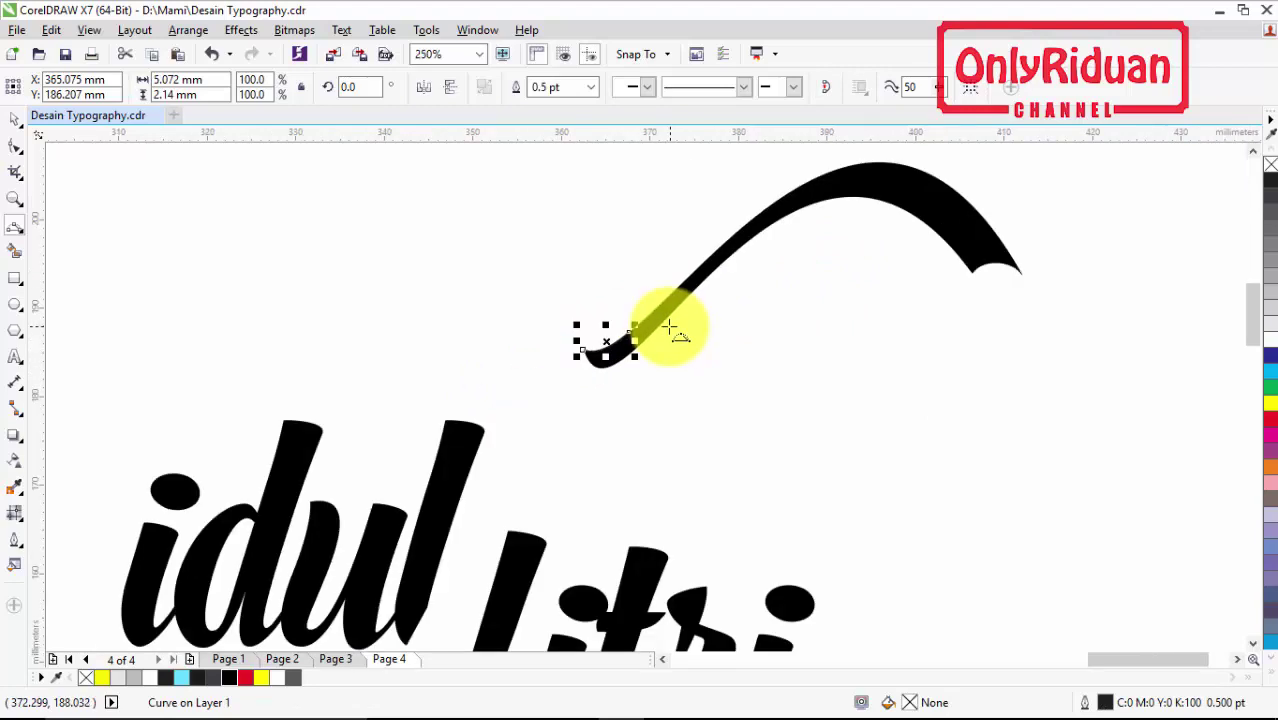
pyautogui.moveTo(628, 335); pyautogui.dragTo(856, 177)
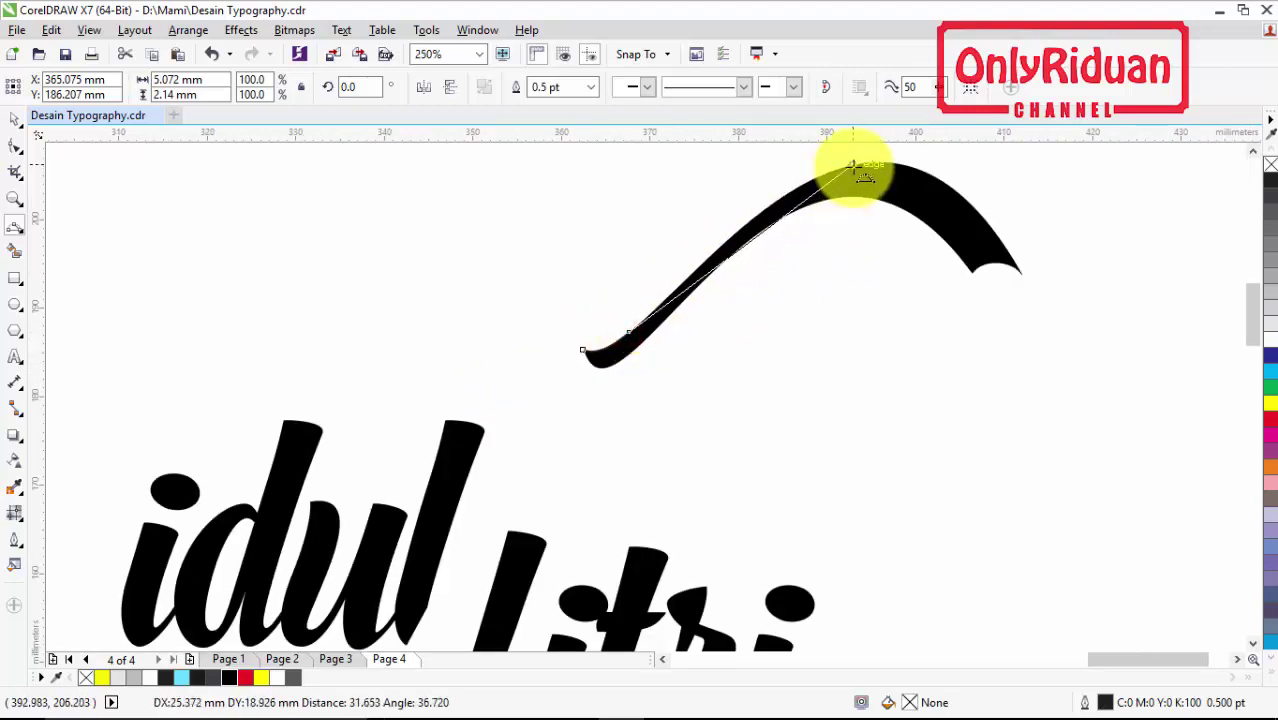
pyautogui.click(793, 189)
pyautogui.moveTo(856, 165); pyautogui.dragTo(1022, 270)
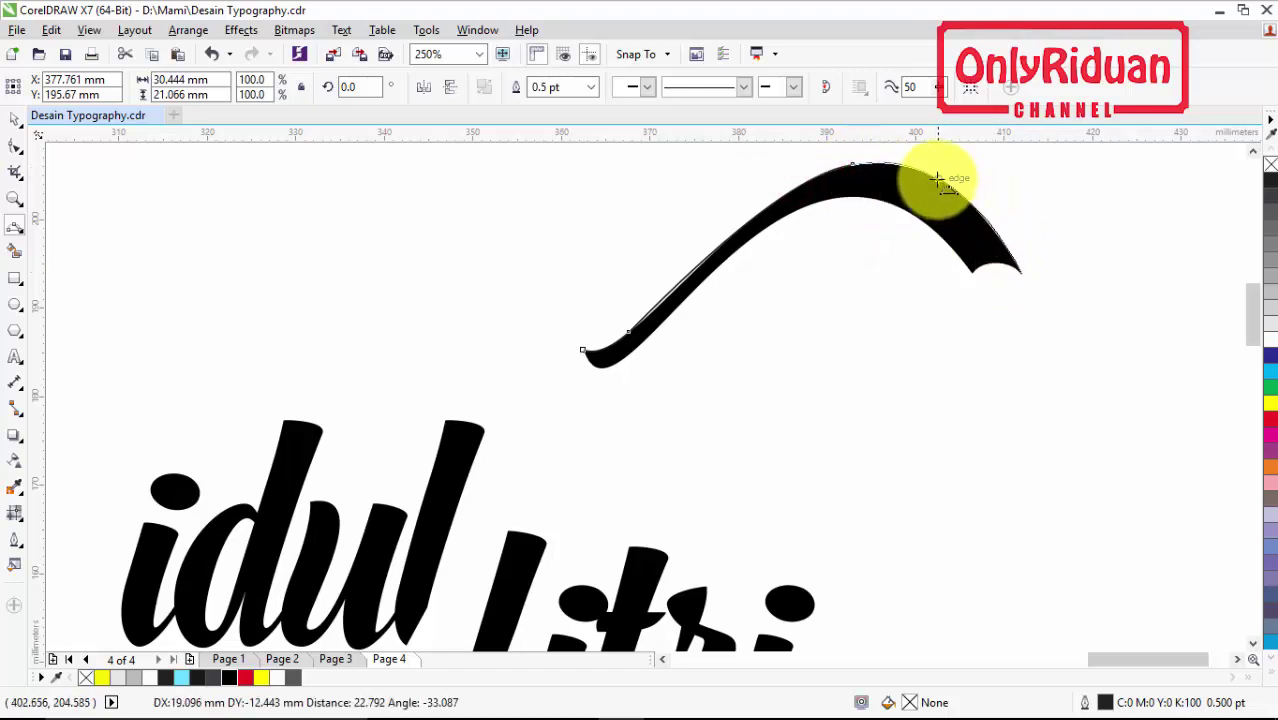
pyautogui.click(937, 178)
# Step: Trace the swash's notched wide end and lower edge back to the narrow tail with 3-point curves, closing the outline
pyautogui.moveTo(1022, 272); pyautogui.dragTo(585, 352)
pyautogui.click(851, 197)
pyautogui.click(600, 367)
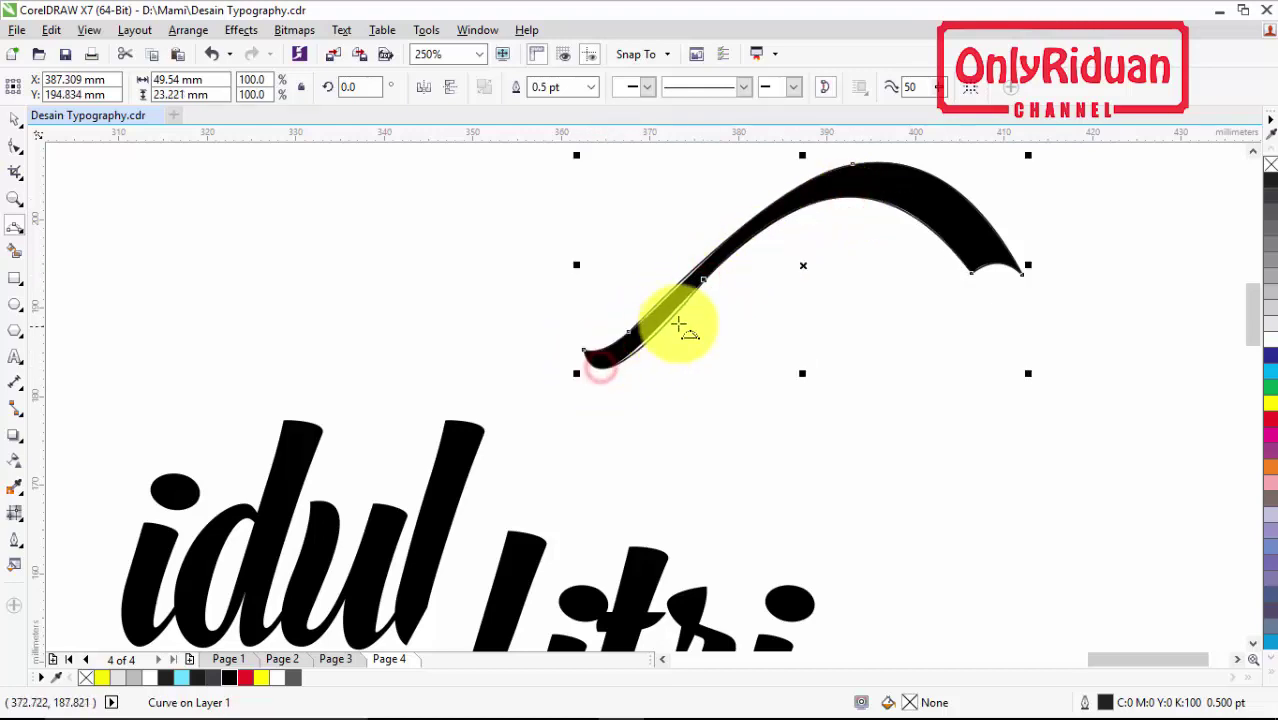
# Step: Reshape the traced outline's nodes and curve handles along the narrow tail so both edges follow the original swash closely
pyautogui.scroll(-4, 682, 310)
pyautogui.scroll(4, 684, 329)
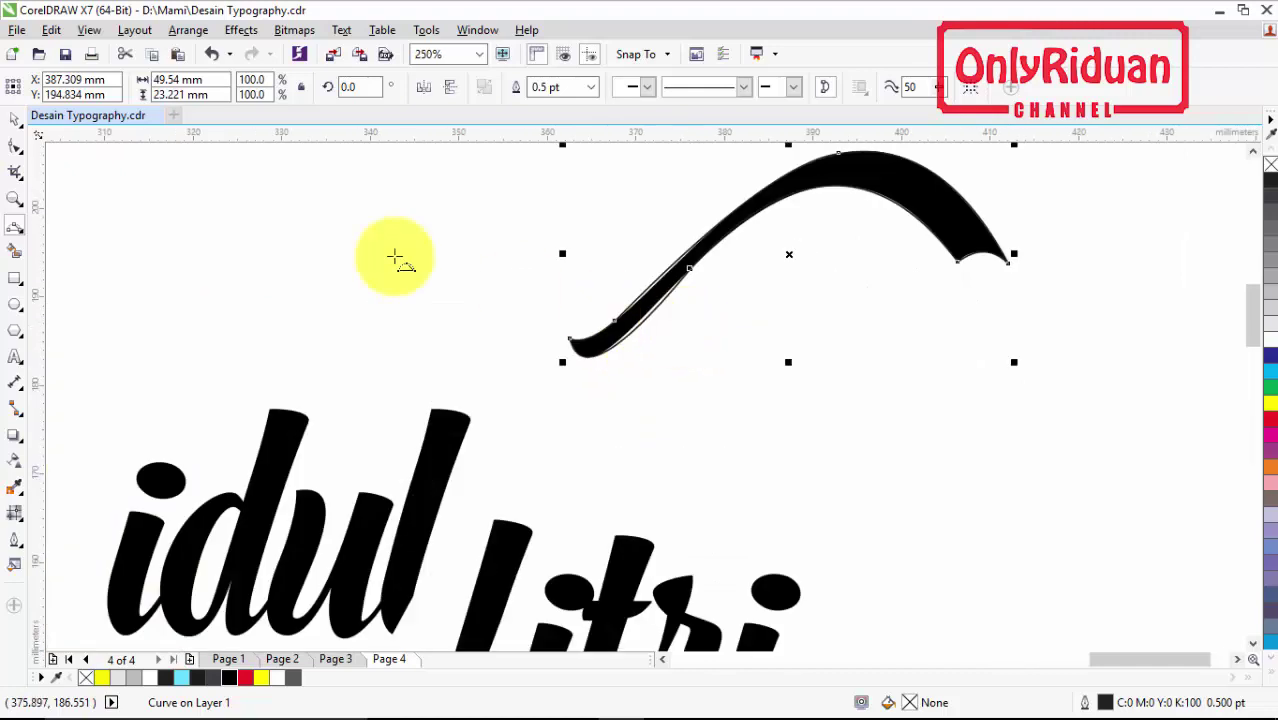
pyautogui.scroll(2, 688, 322)
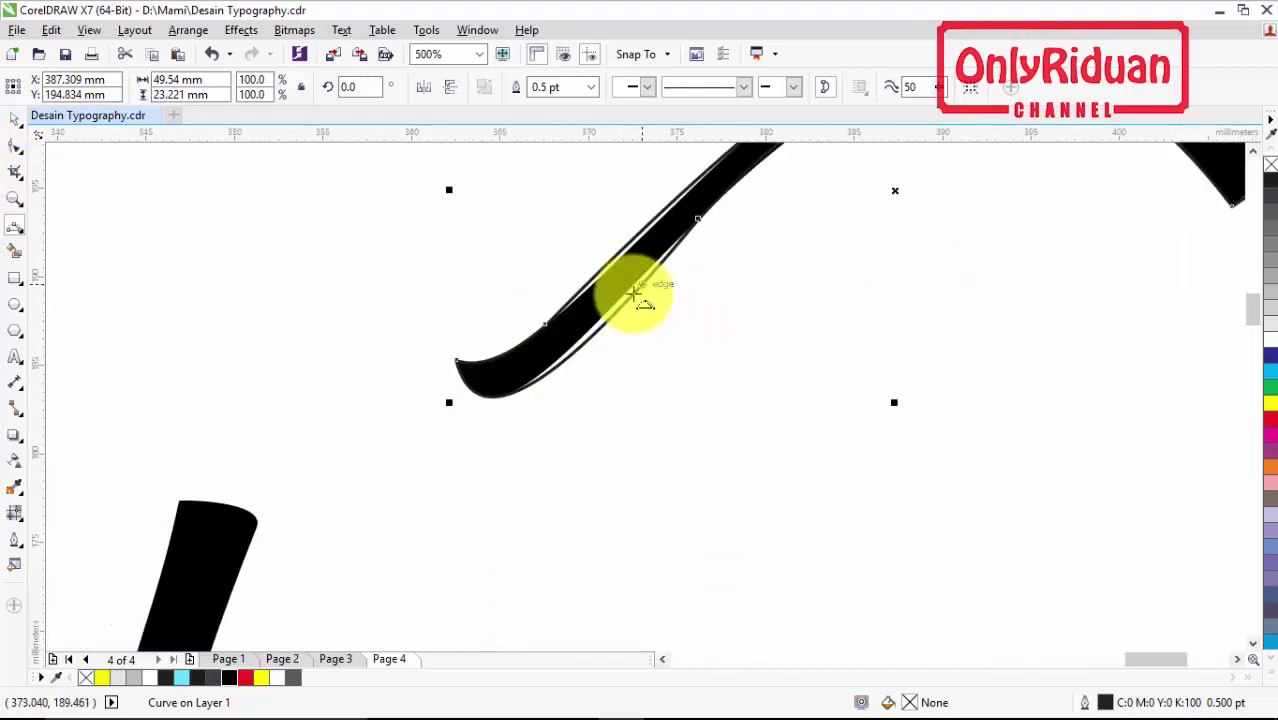
pyautogui.click(16, 147)
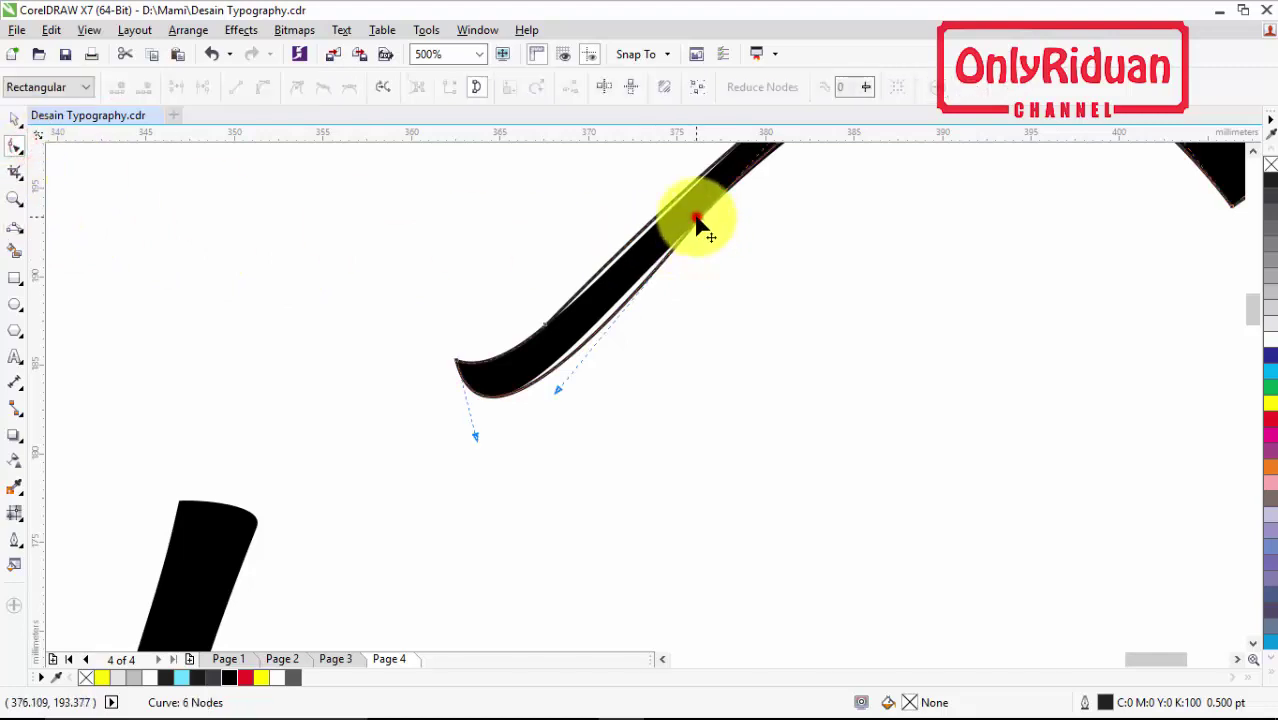
pyautogui.moveTo(560, 399); pyautogui.dragTo(592, 346)
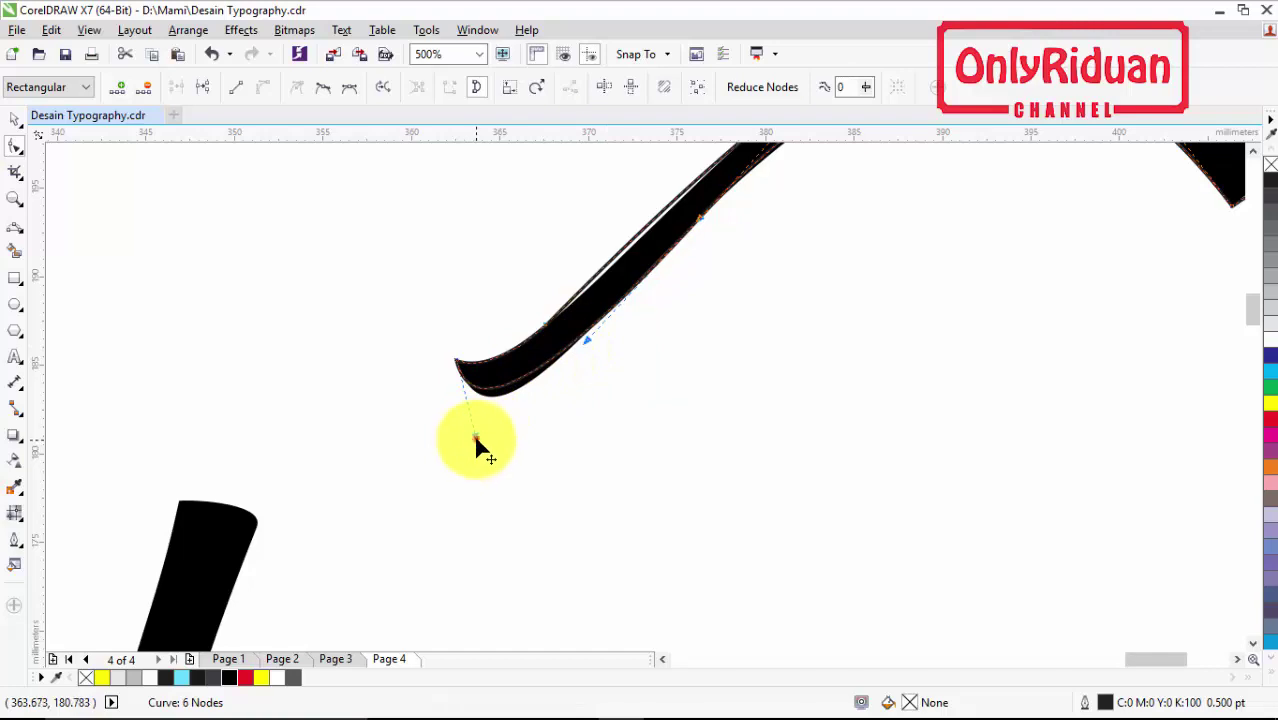
pyautogui.moveTo(475, 436); pyautogui.dragTo(486, 455)
pyautogui.scroll(-1, 617, 362)
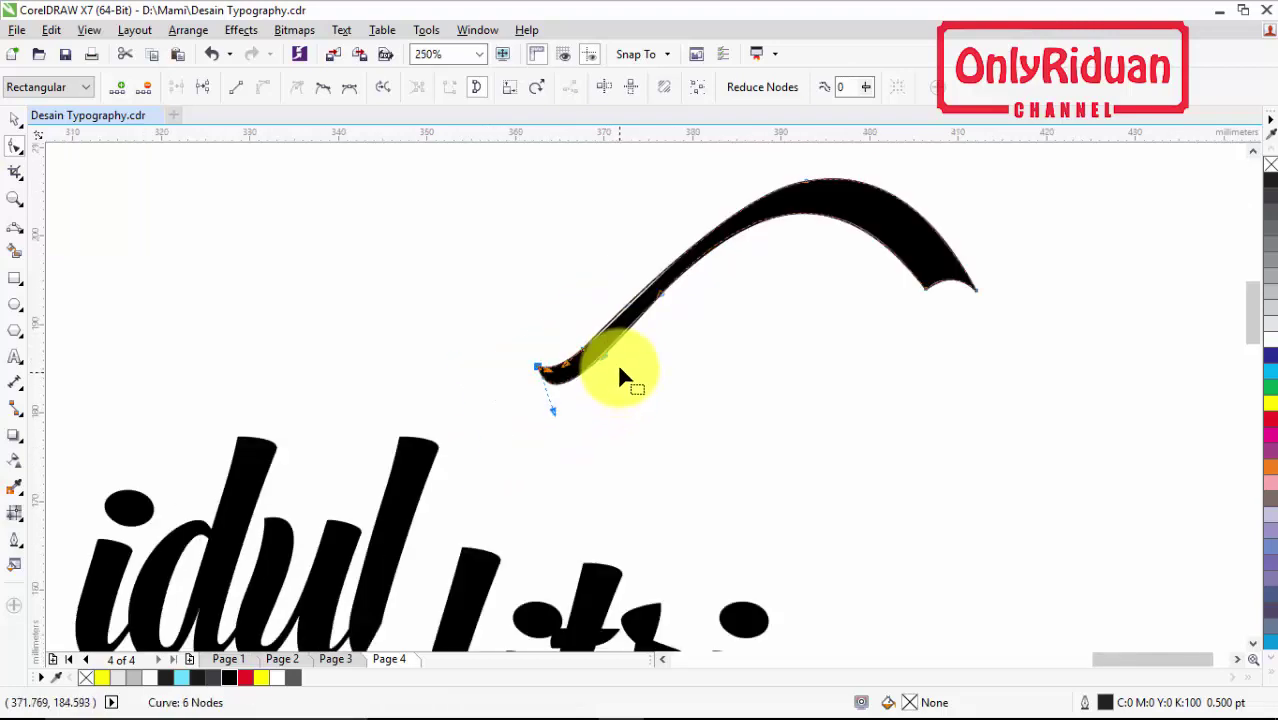
pyautogui.scroll(1, 632, 335)
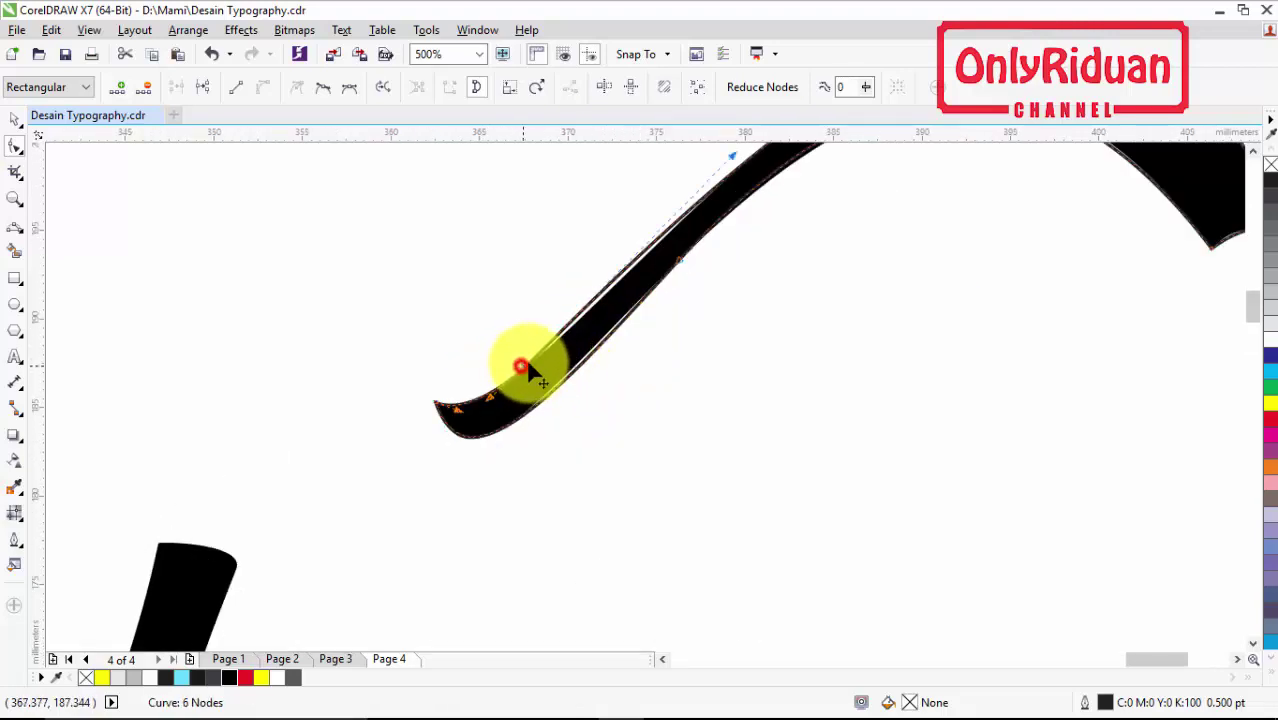
pyautogui.scroll(-1, 530, 370)
pyautogui.moveTo(671, 245); pyautogui.dragTo(665, 266)
pyautogui.scroll(-1, 665, 262)
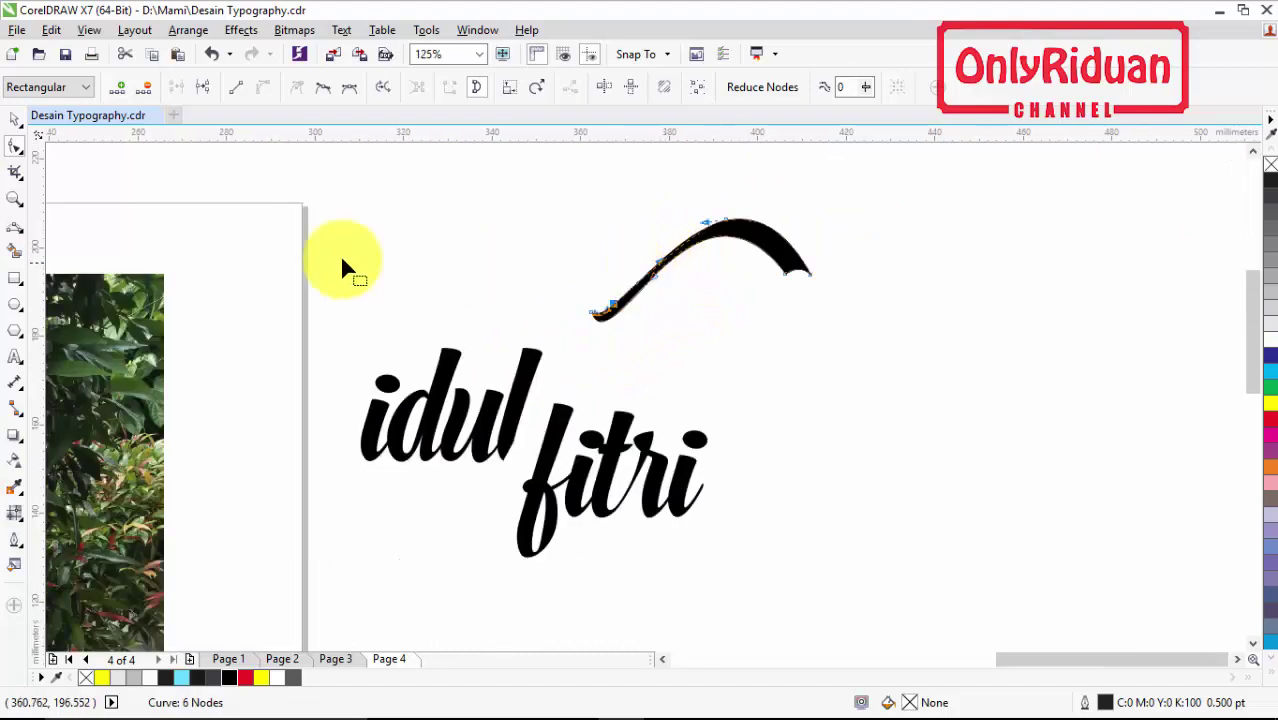
# Step: Move the traced outline below and beside the original swash and fill it with black, C100 M100 Y100 K100
pyautogui.click(15, 119)
pyautogui.moveTo(707, 277); pyautogui.dragTo(816, 366)
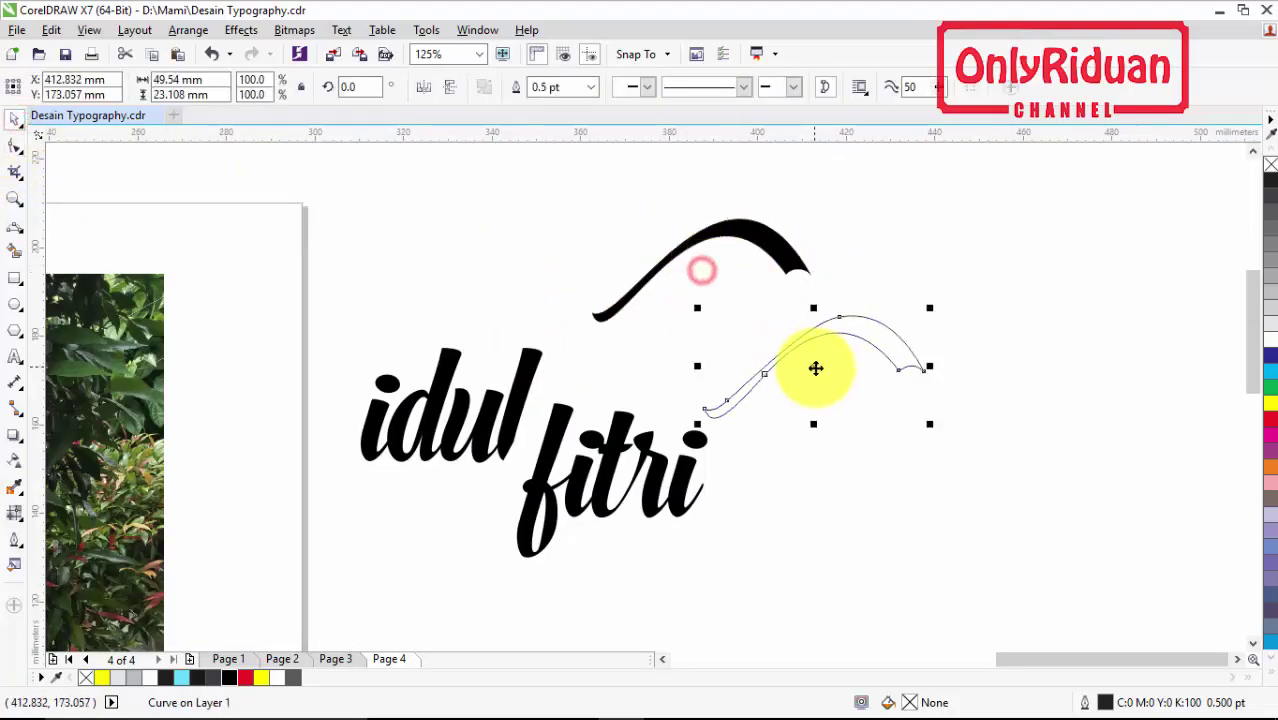
pyautogui.click(229, 677)
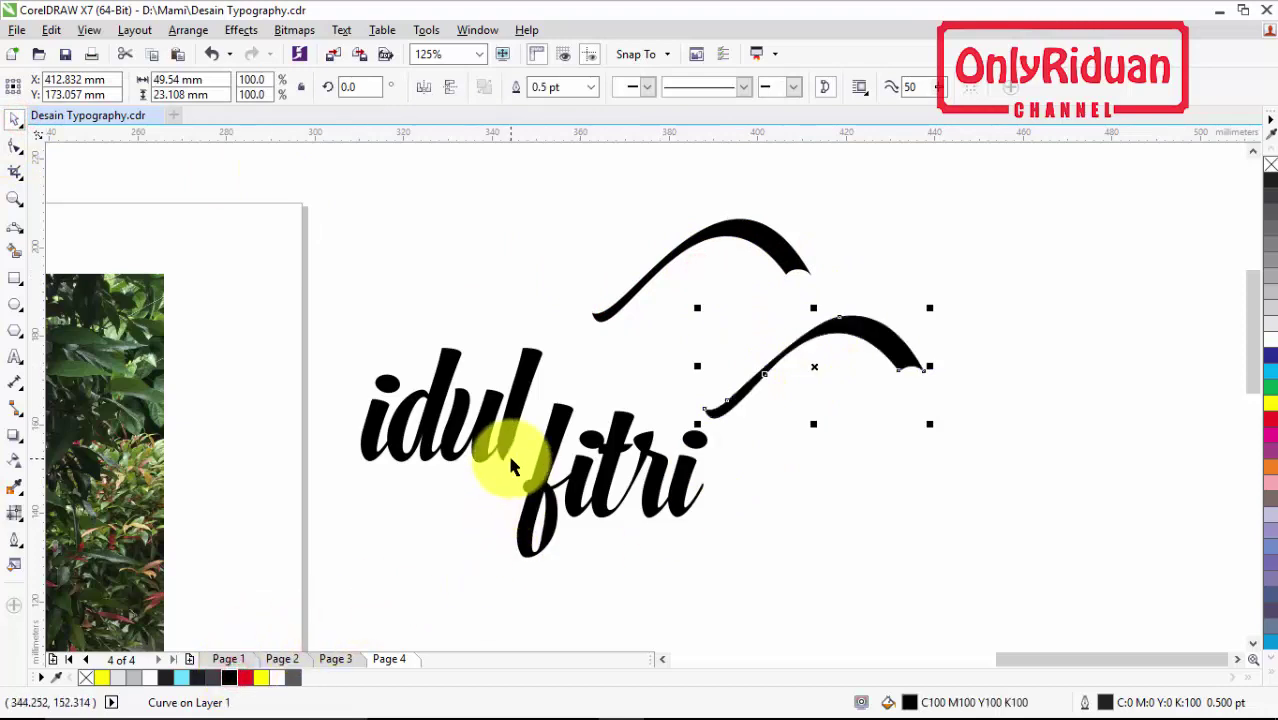
# Step: Switch to Page 2 and move the looped swash beneath the third "idul fitri" lettering clear off the page
pyautogui.scroll(-1, 530, 447)
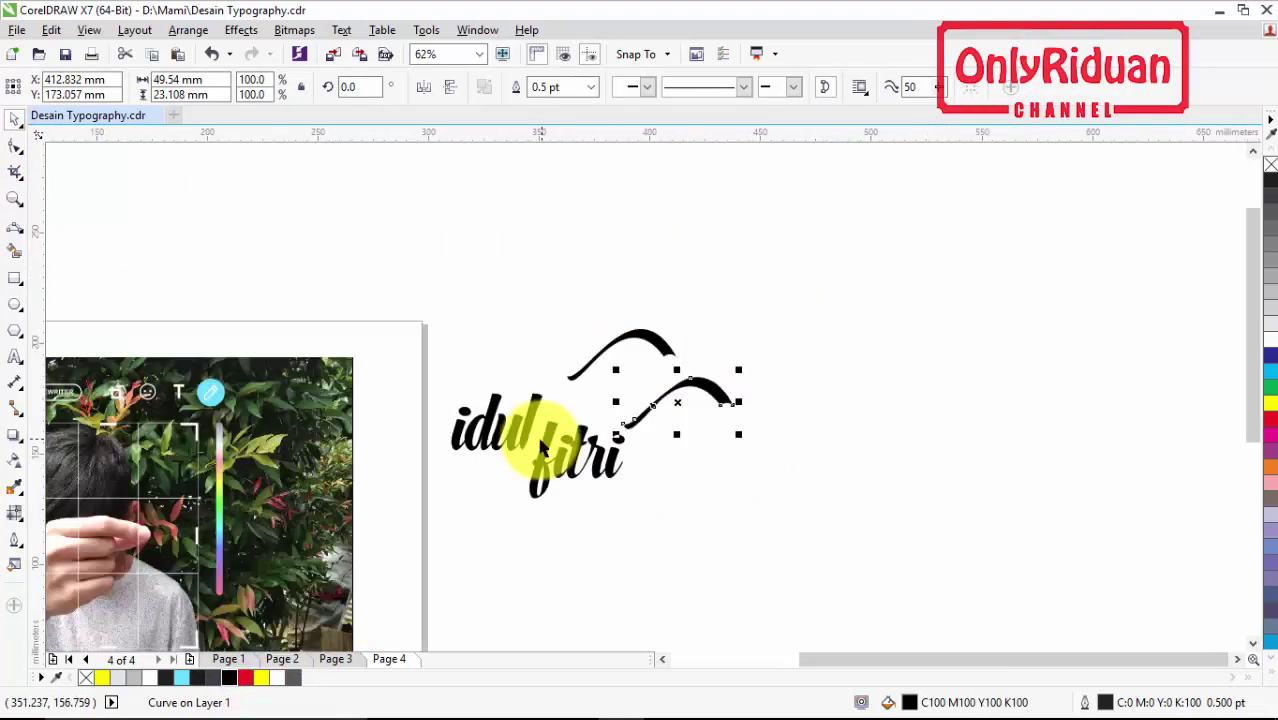
pyautogui.click(284, 661)
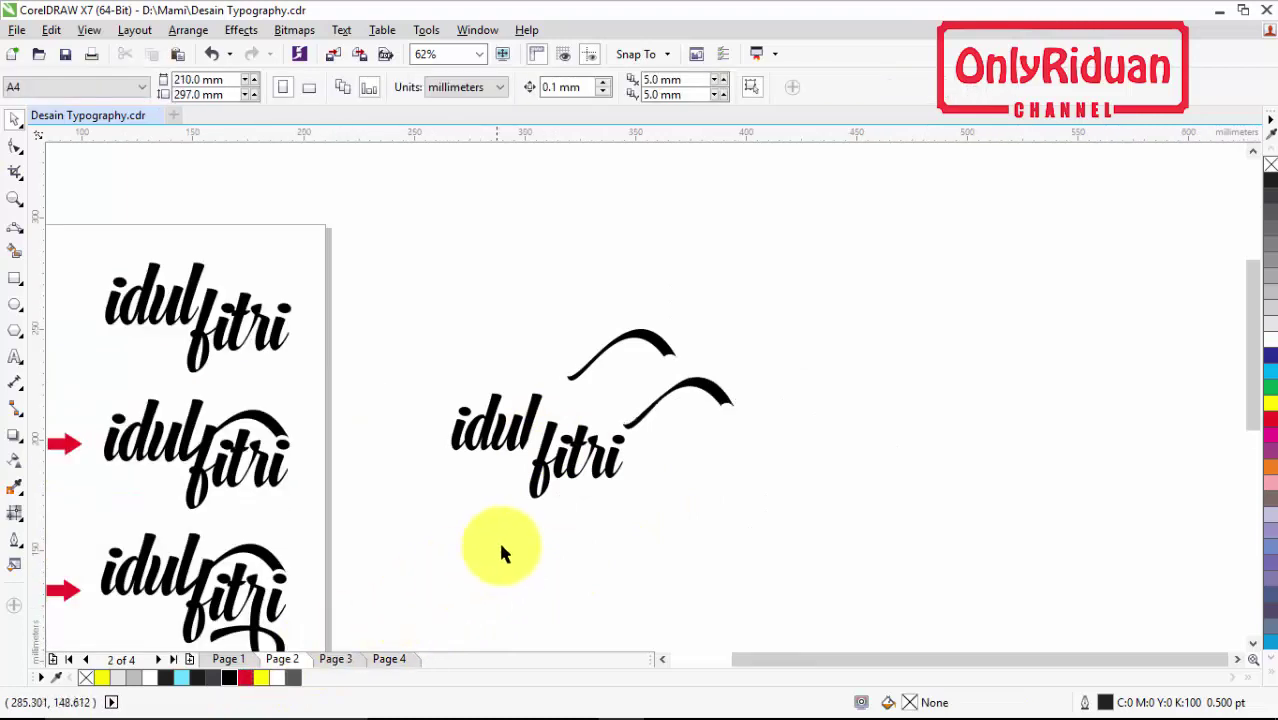
pyautogui.click(662, 659)
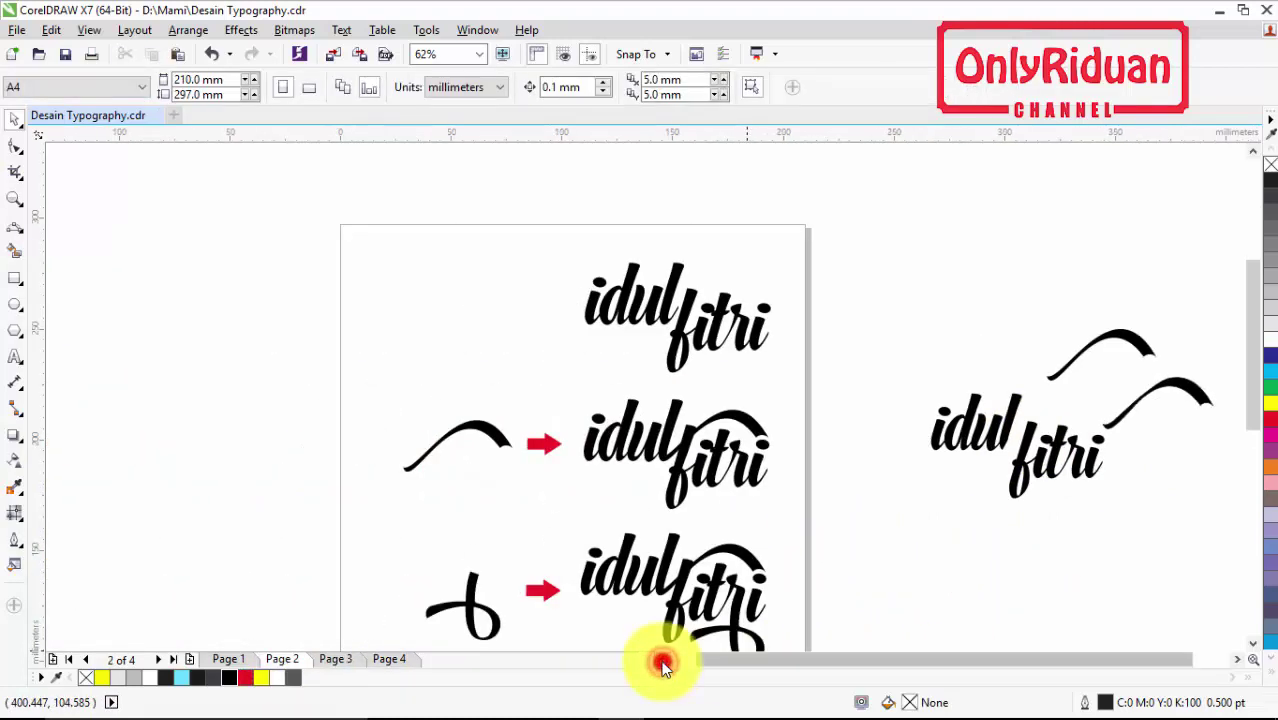
pyautogui.scroll(-2, 791, 527)
pyautogui.moveTo(1254, 400); pyautogui.dragTo(1215, 472)
pyautogui.click(636, 457)
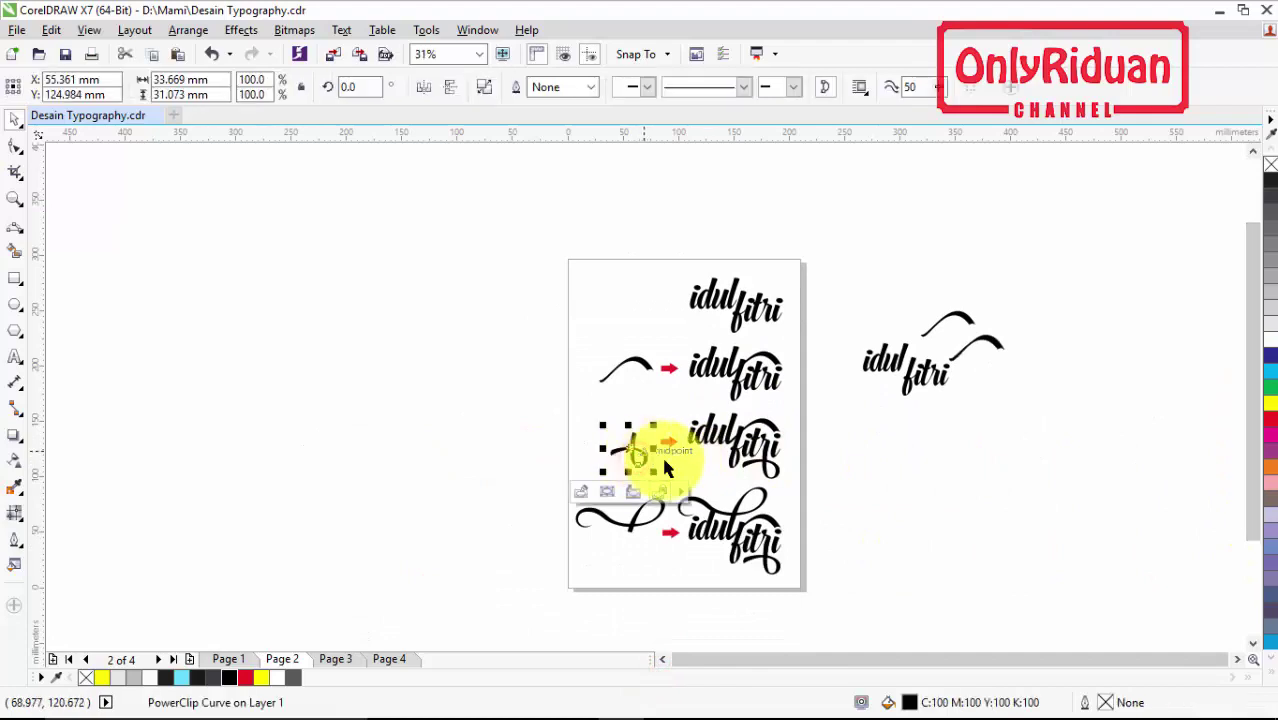
pyautogui.click(826, 483)
pyautogui.scroll(2, 787, 460)
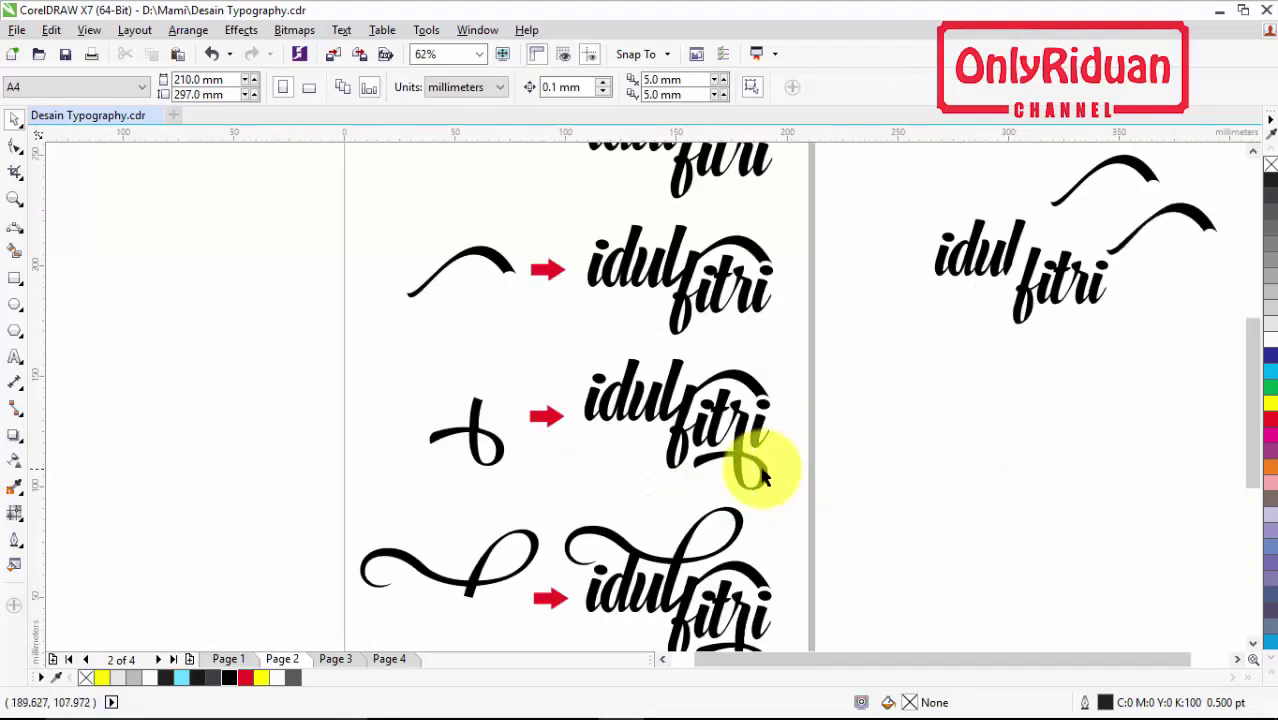
pyautogui.moveTo(758, 467); pyautogui.dragTo(679, 423)
pyautogui.scroll(4, 922, 464)
pyautogui.scroll(-2, 679, 423)
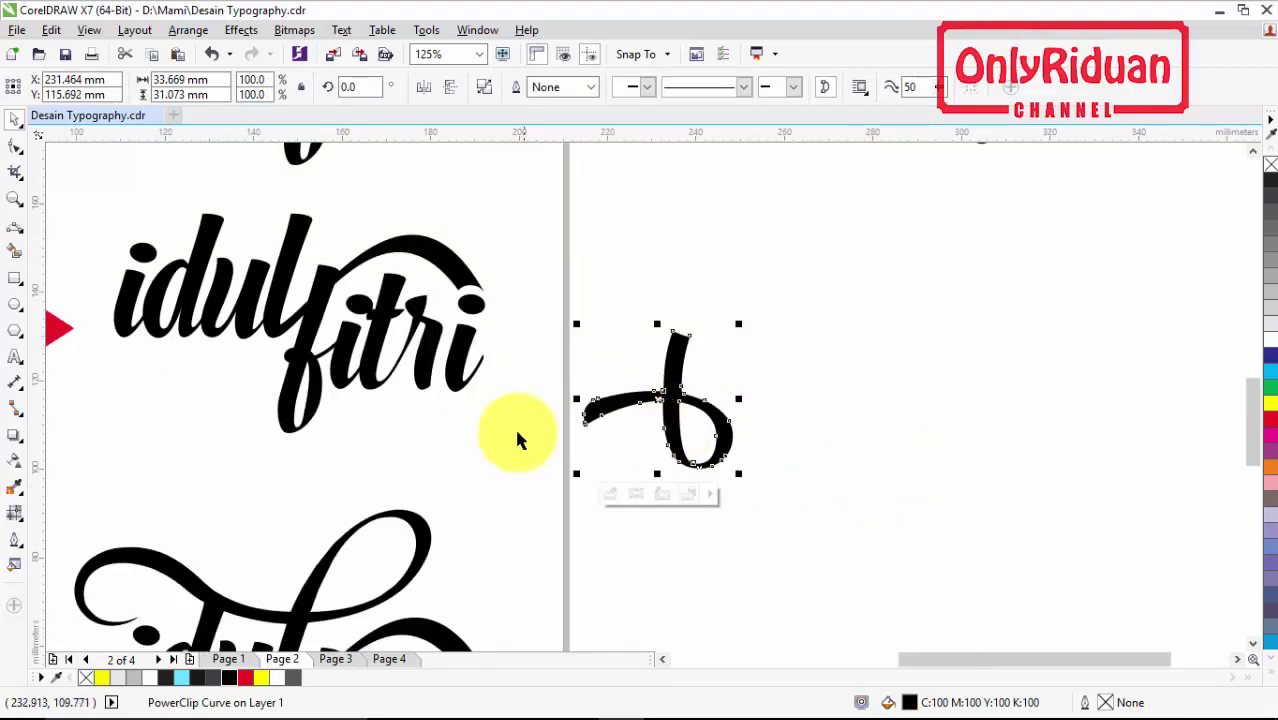
# Step: Move the looped swash back under the "r" of "fitri" and nudge it until its stem overlaps the letter's lower end
pyautogui.moveTo(679, 358); pyautogui.dragTo(432, 385)
pyautogui.scroll(2, 440, 395)
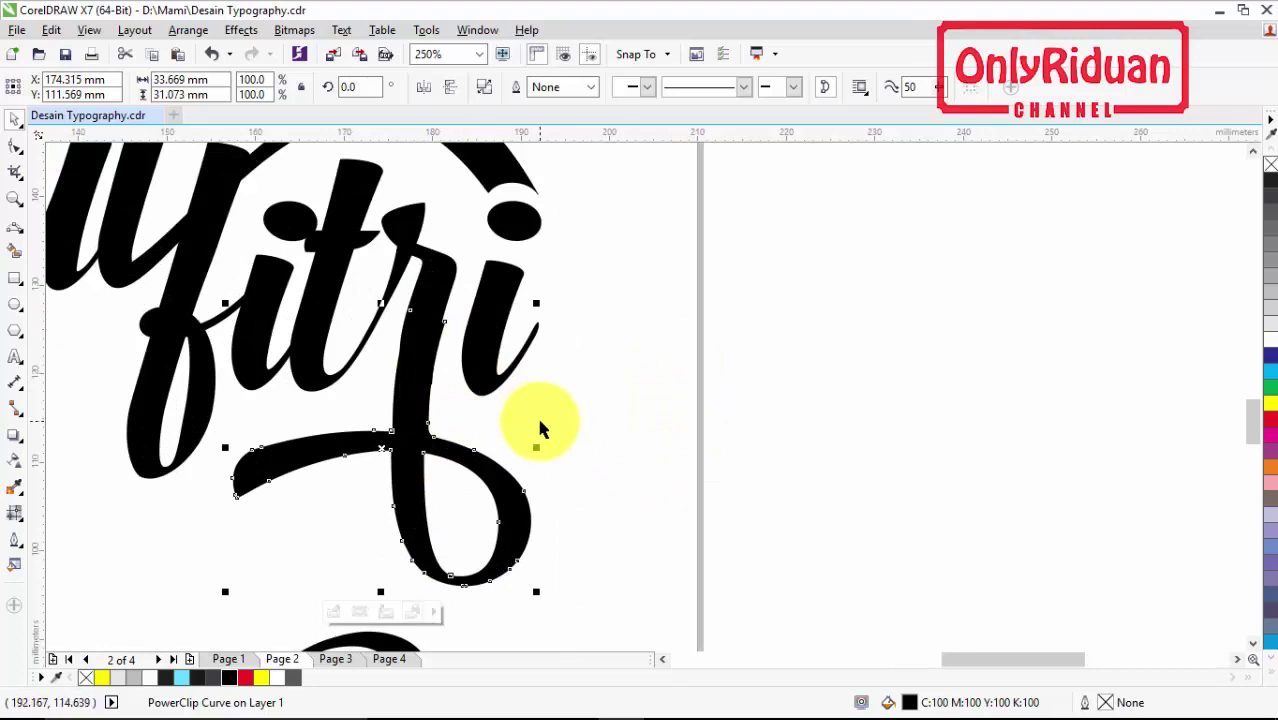
pyautogui.press('Up')
pyautogui.press('Up')
pyautogui.press('Up')
pyautogui.press('Up')
pyautogui.press('Left')
pyautogui.press('Left')
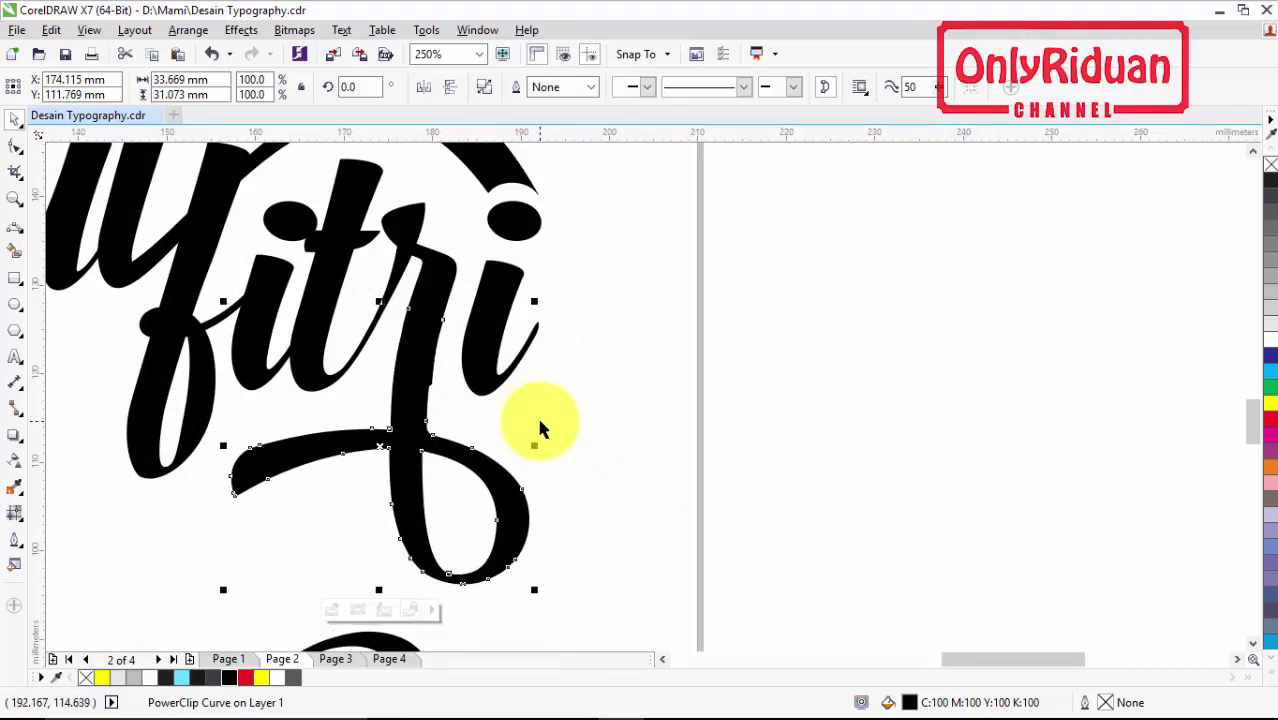
pyautogui.press('Up')
pyautogui.press('Right')
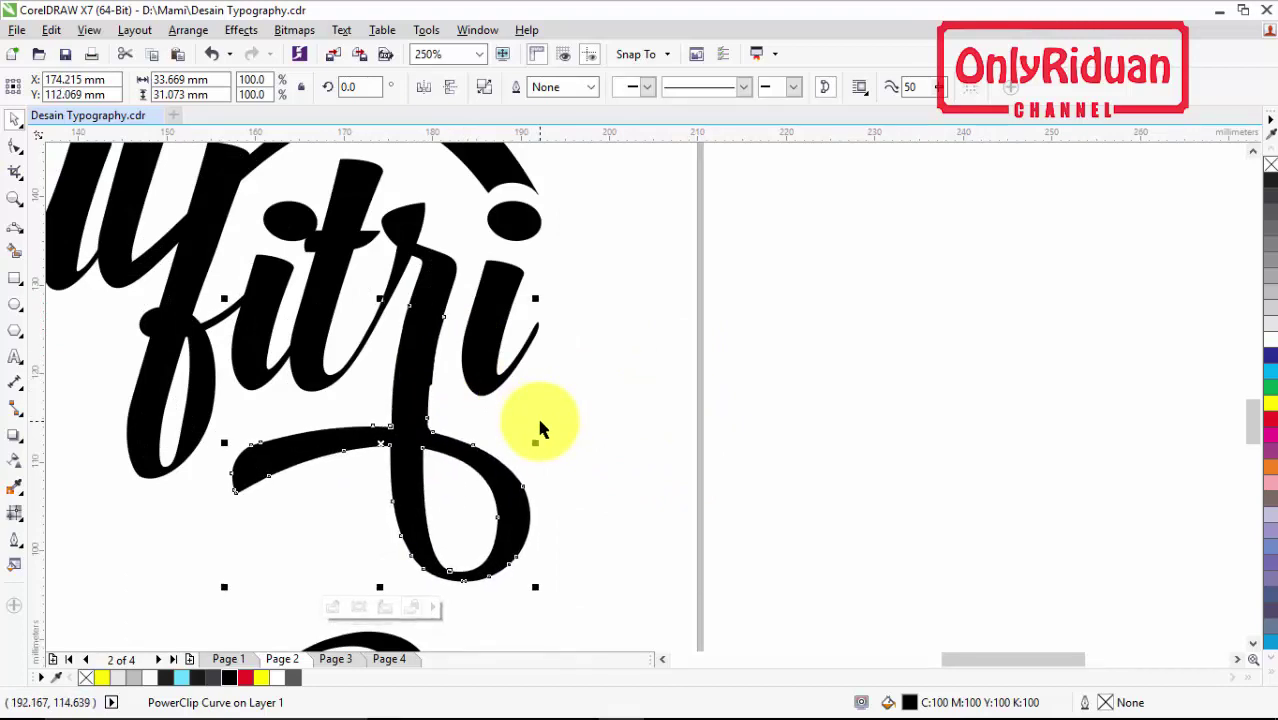
pyautogui.press('Up')
pyautogui.press('Up')
pyautogui.press('Up')
pyautogui.press('Up')
pyautogui.press('Up')
pyautogui.press('Up')
pyautogui.press('Up')
pyautogui.press('Up')
pyautogui.press('Up')
pyautogui.press('Up')
pyautogui.press('Up')
pyautogui.press('Up')
pyautogui.press('Up')
pyautogui.press('Up')
pyautogui.press('Up')
pyautogui.press('Right')
pyautogui.press('Right')
pyautogui.press('Right')
pyautogui.press('Right')
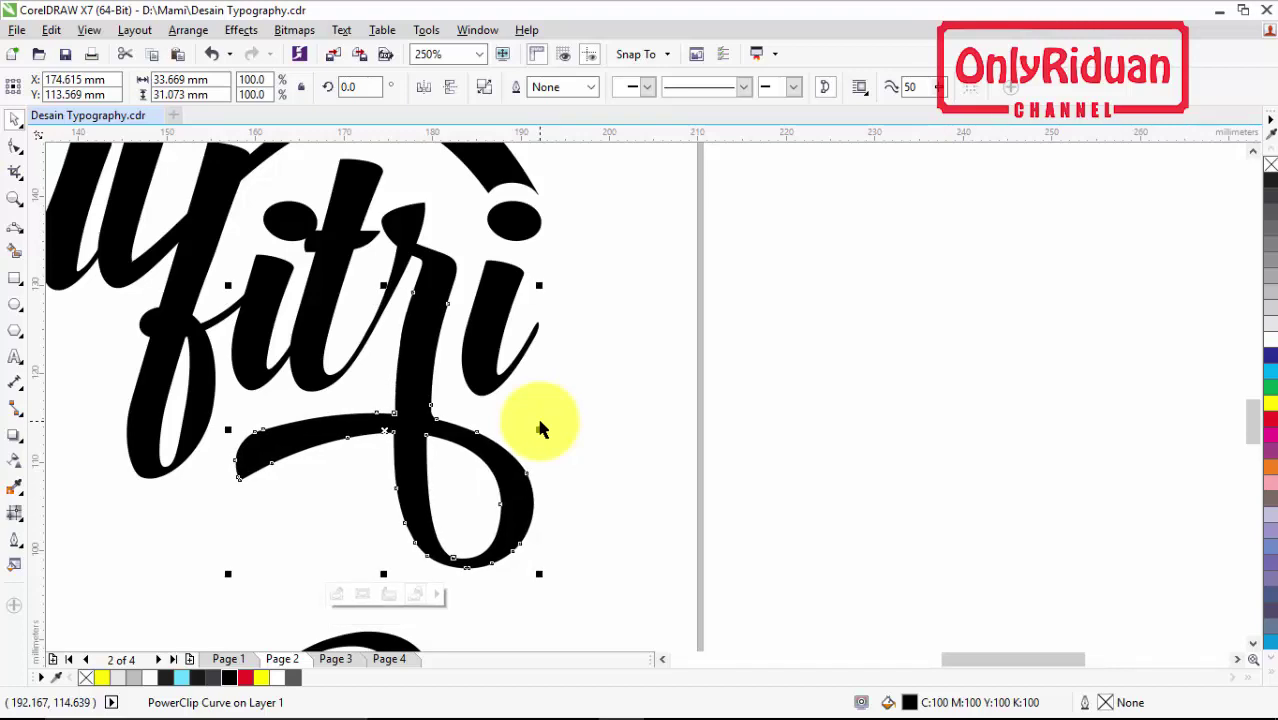
pyautogui.hotkey('ctrl', 'z')
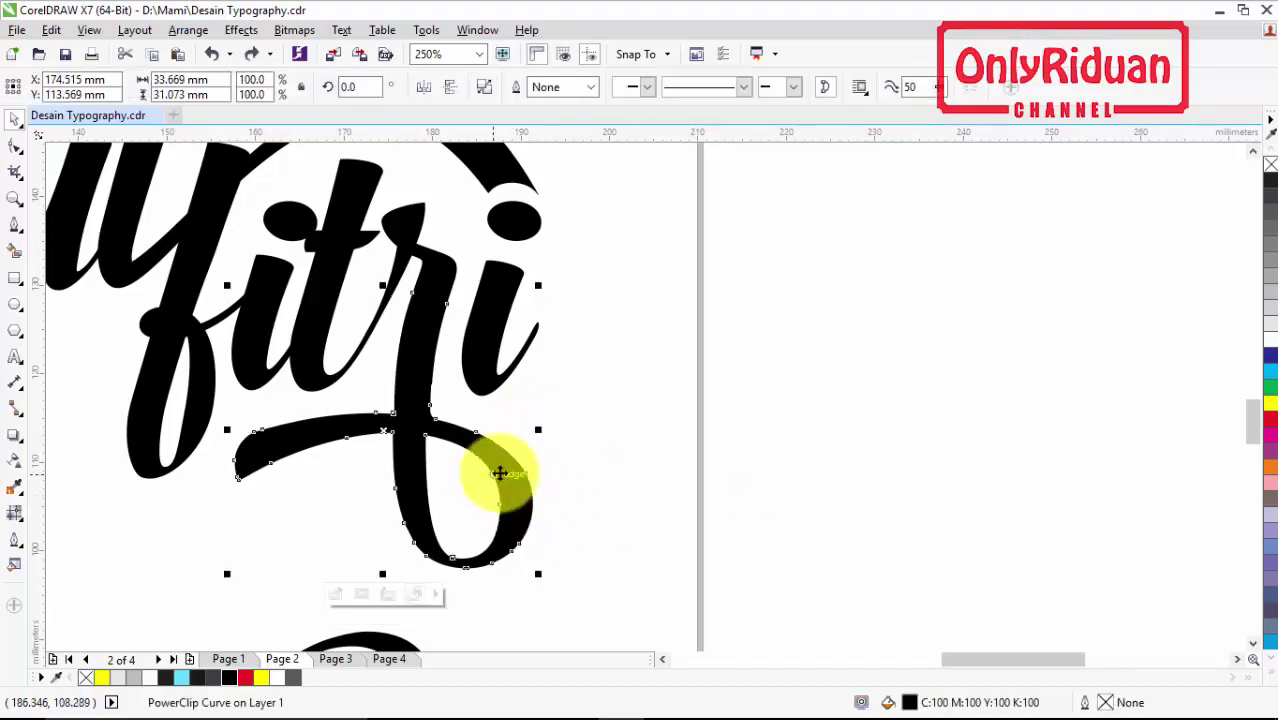
# Step: Place the looped swash beside the page and trace the inside of its loop with 3-point curves, about 9 × 14 mm
pyautogui.moveTo(408, 437); pyautogui.dragTo(892, 402)
pyautogui.click(780, 489)
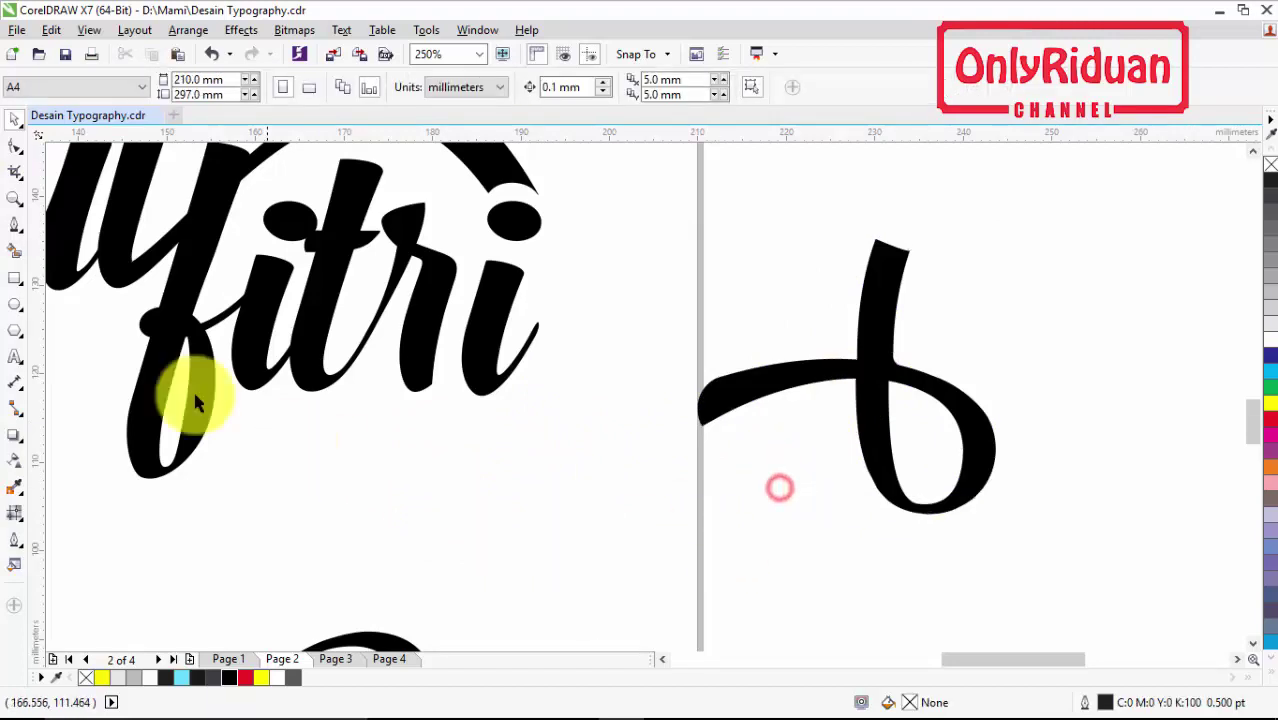
pyautogui.click(19, 231)
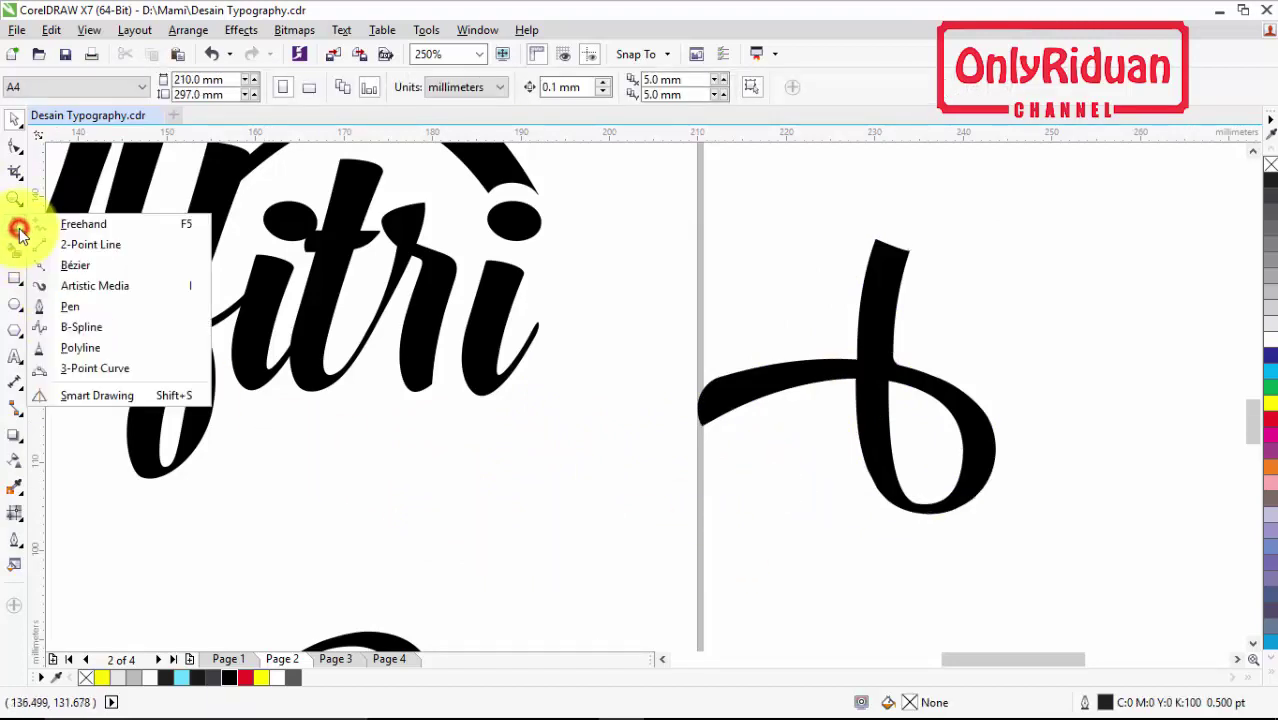
pyautogui.click(80, 368)
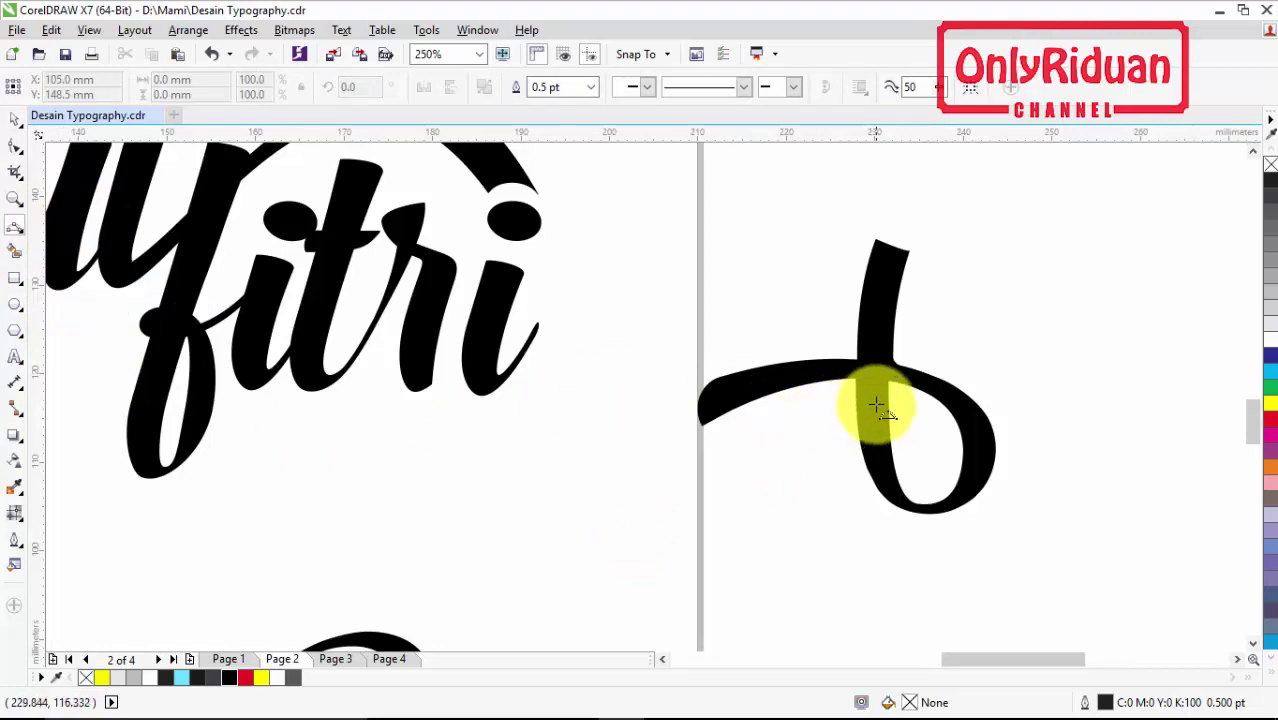
pyautogui.moveTo(888, 381); pyautogui.dragTo(955, 508)
pyautogui.click(944, 404)
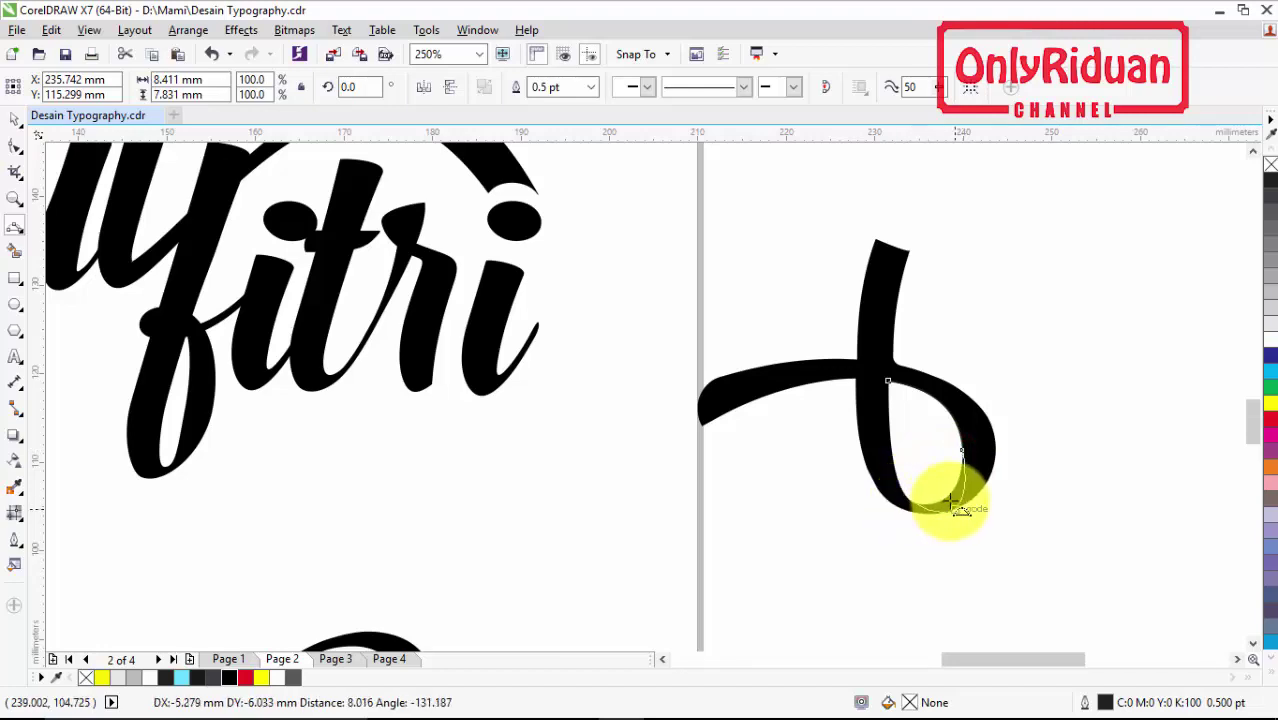
pyautogui.click(946, 492)
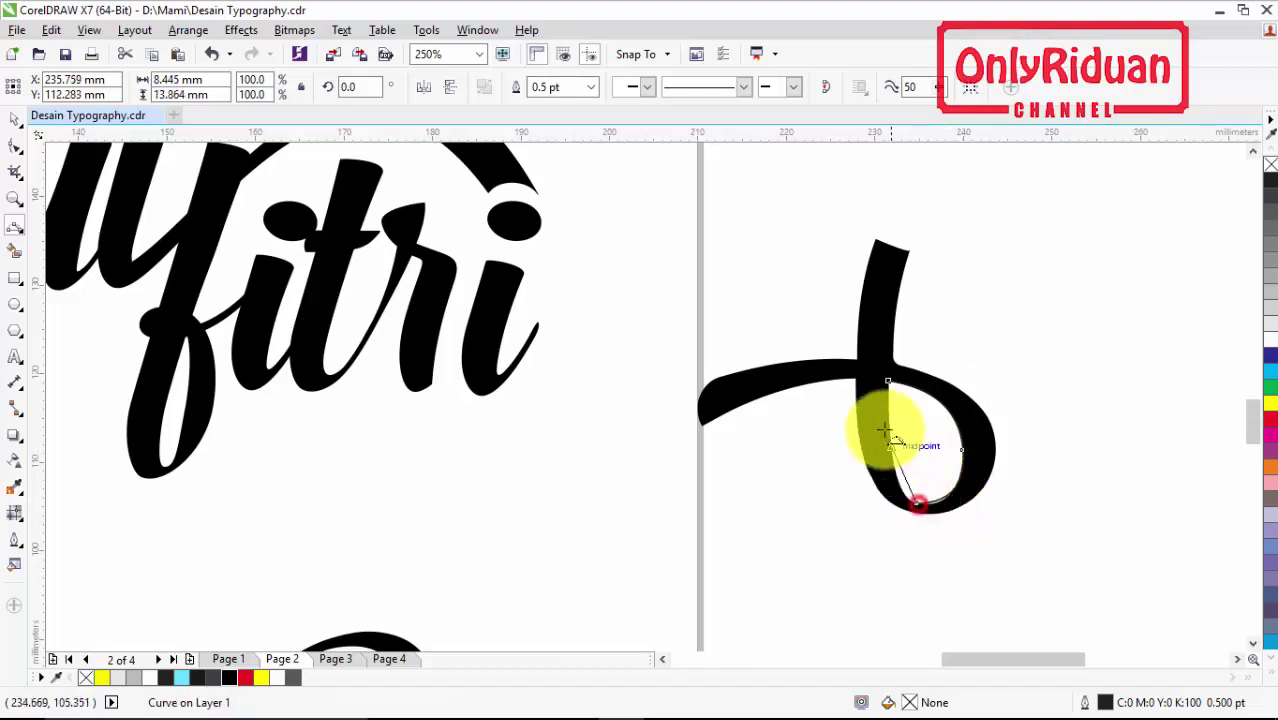
pyautogui.moveTo(887, 381); pyautogui.dragTo(922, 505)
pyautogui.click(941, 491)
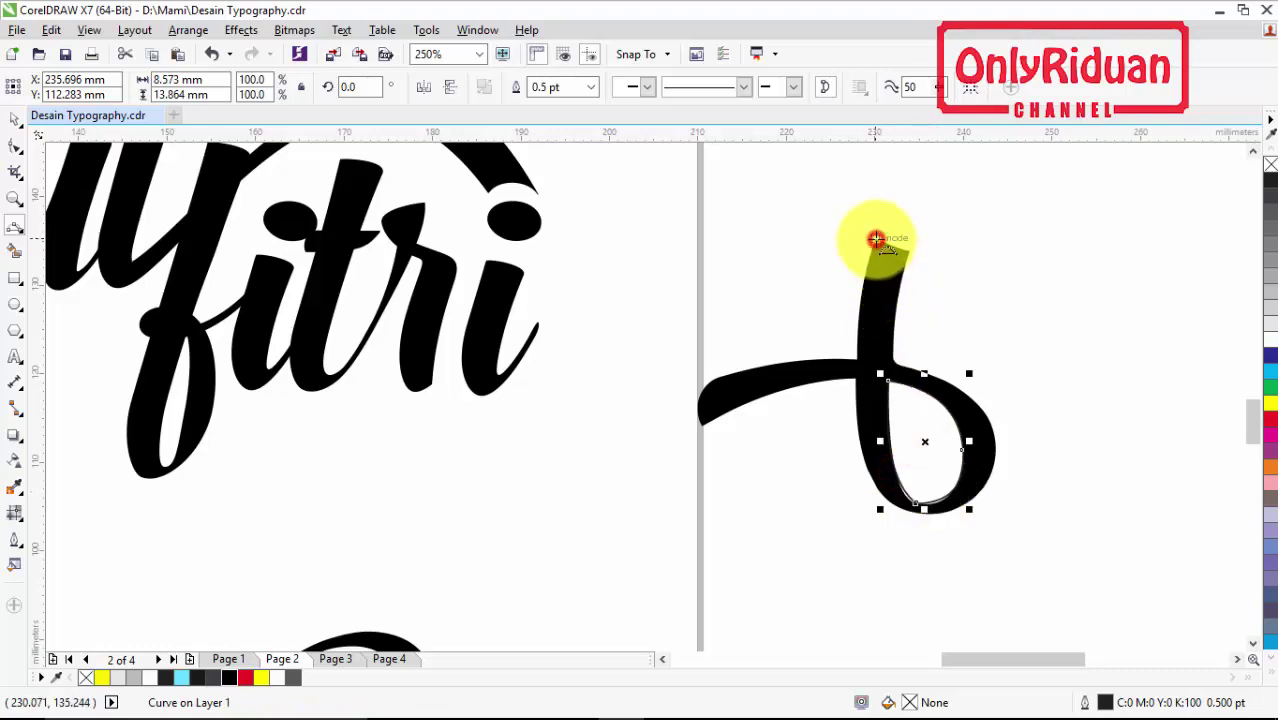
pyautogui.moveTo(875, 240); pyautogui.dragTo(907, 252)
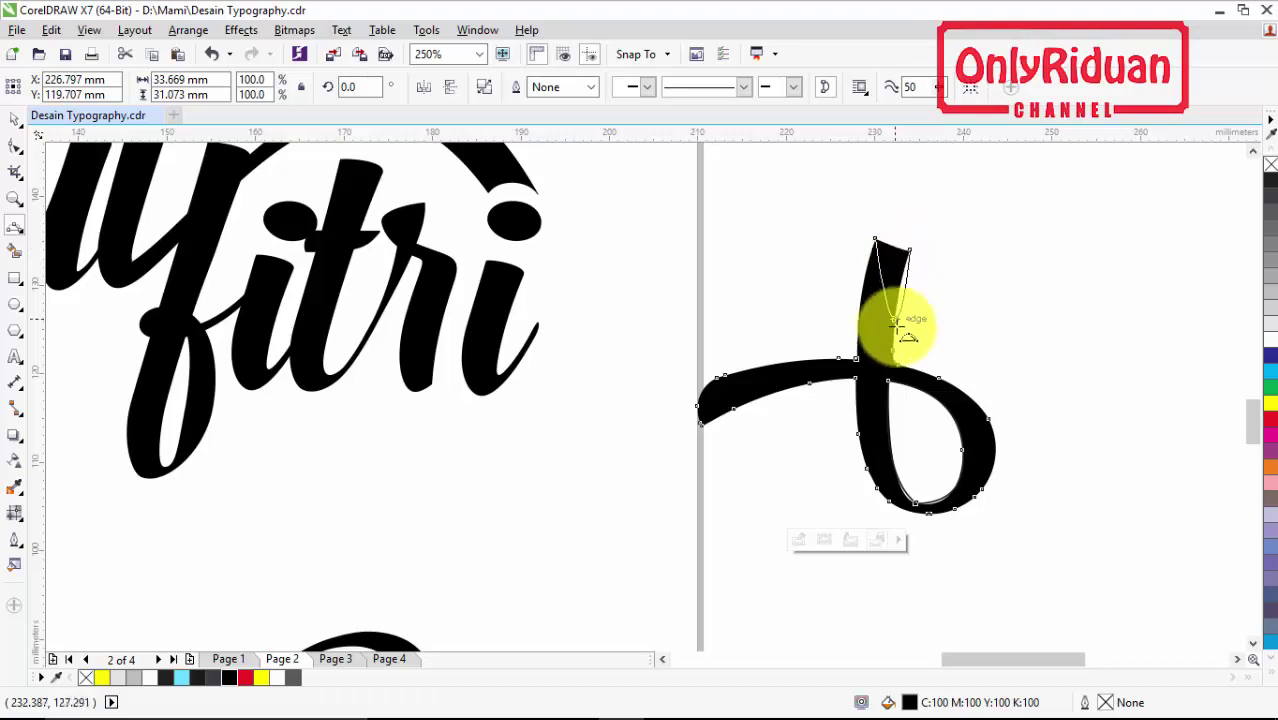
pyautogui.click(900, 352)
pyautogui.press('Escape')
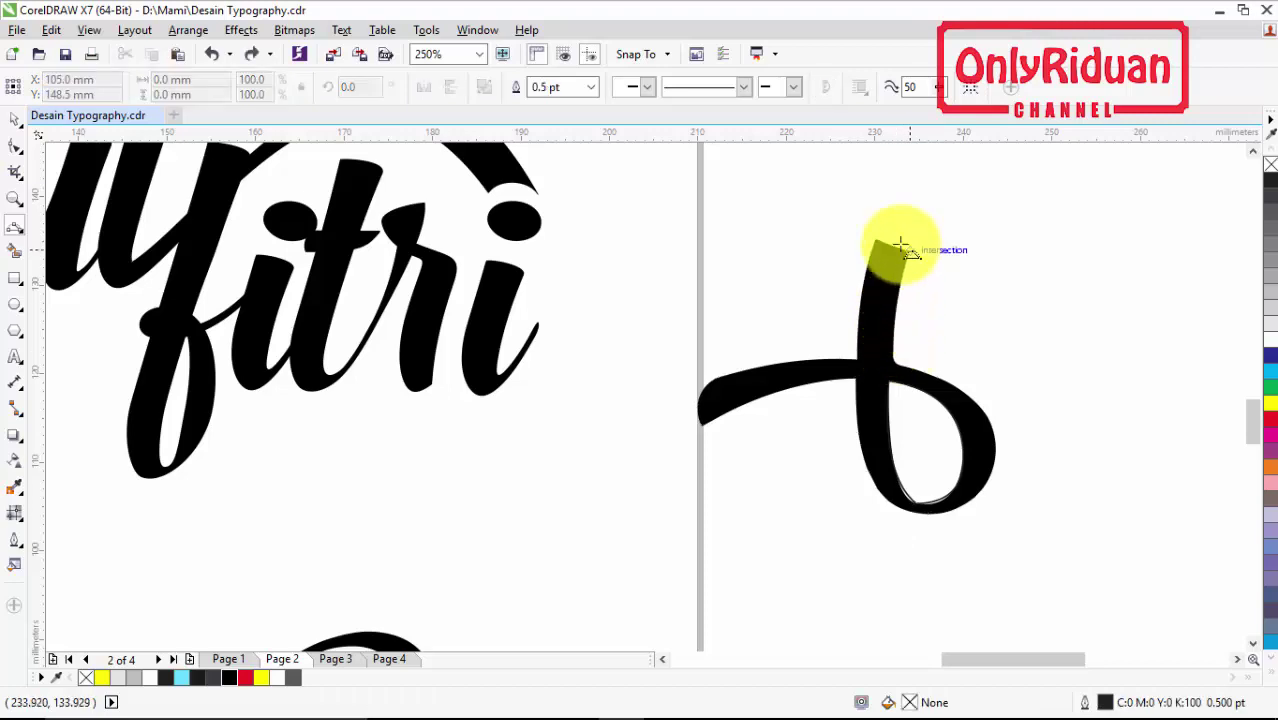
# Step: Trace the top edge and right side of the swash's stem down to the crossing with 3-point curves, about 4 × 14 mm
pyautogui.scroll(2, 887, 249)
pyautogui.click(862, 233)
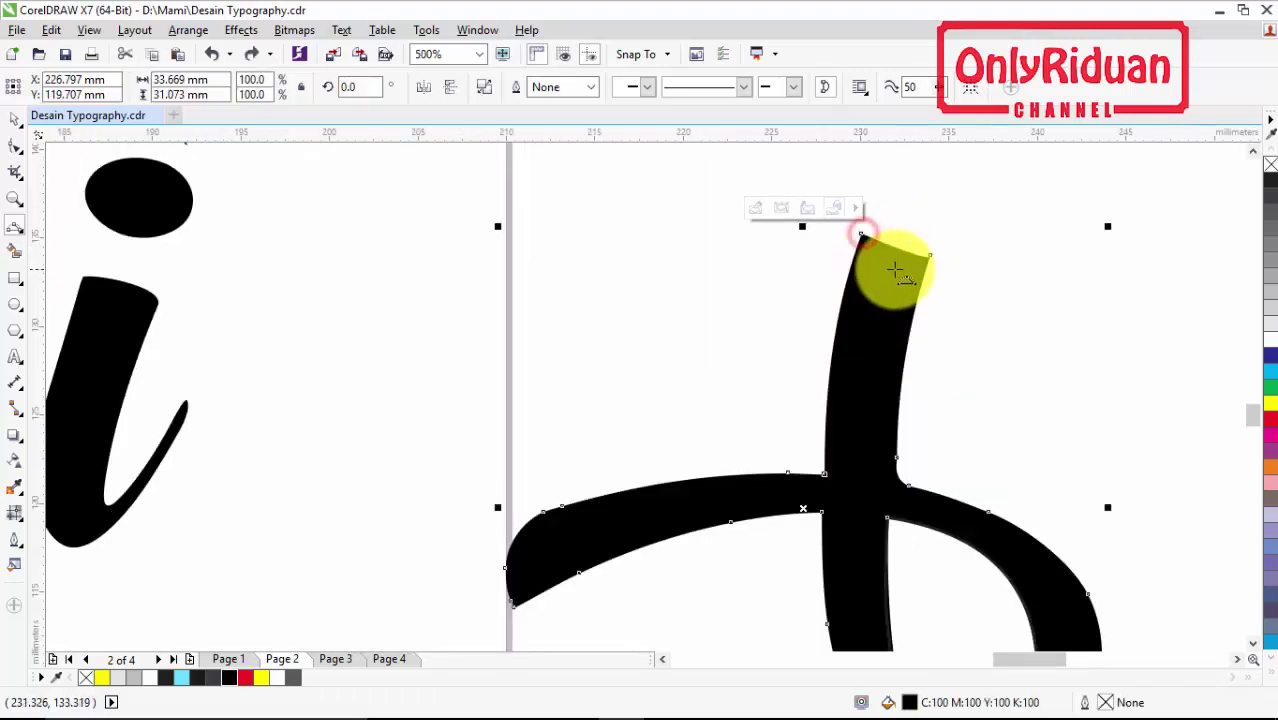
pyautogui.moveTo(862, 233); pyautogui.dragTo(930, 256)
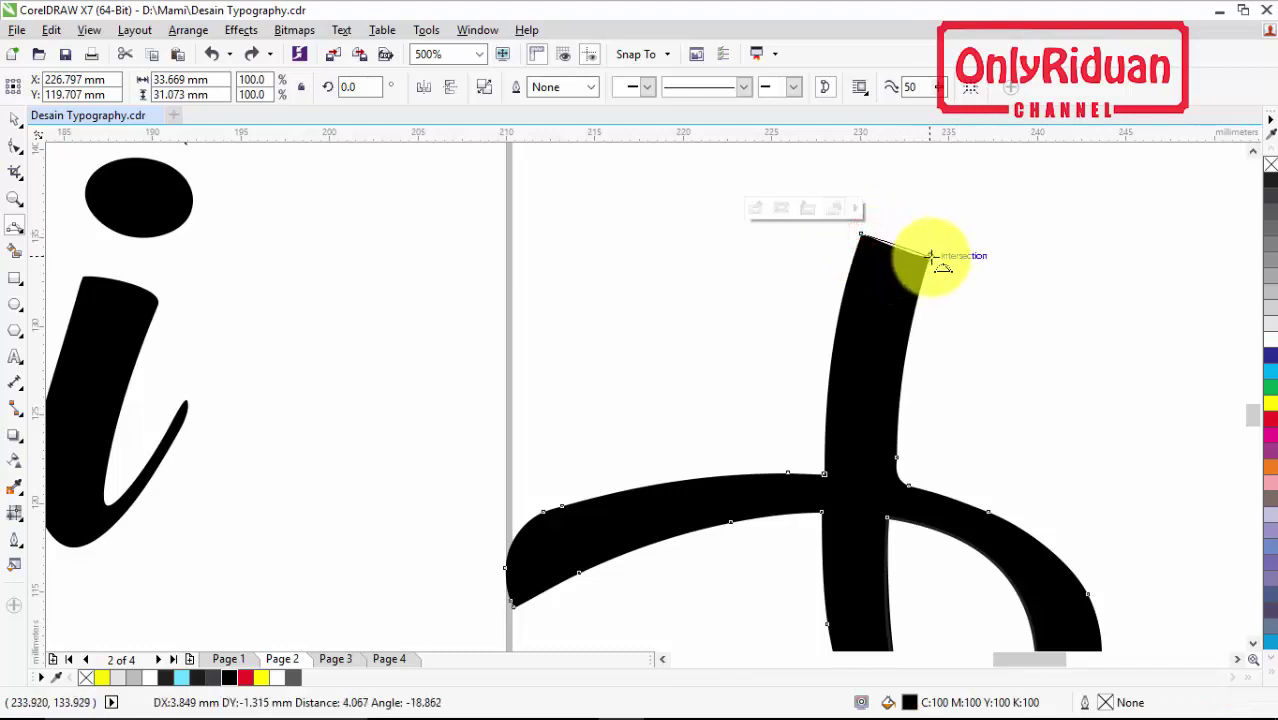
pyautogui.click(903, 250)
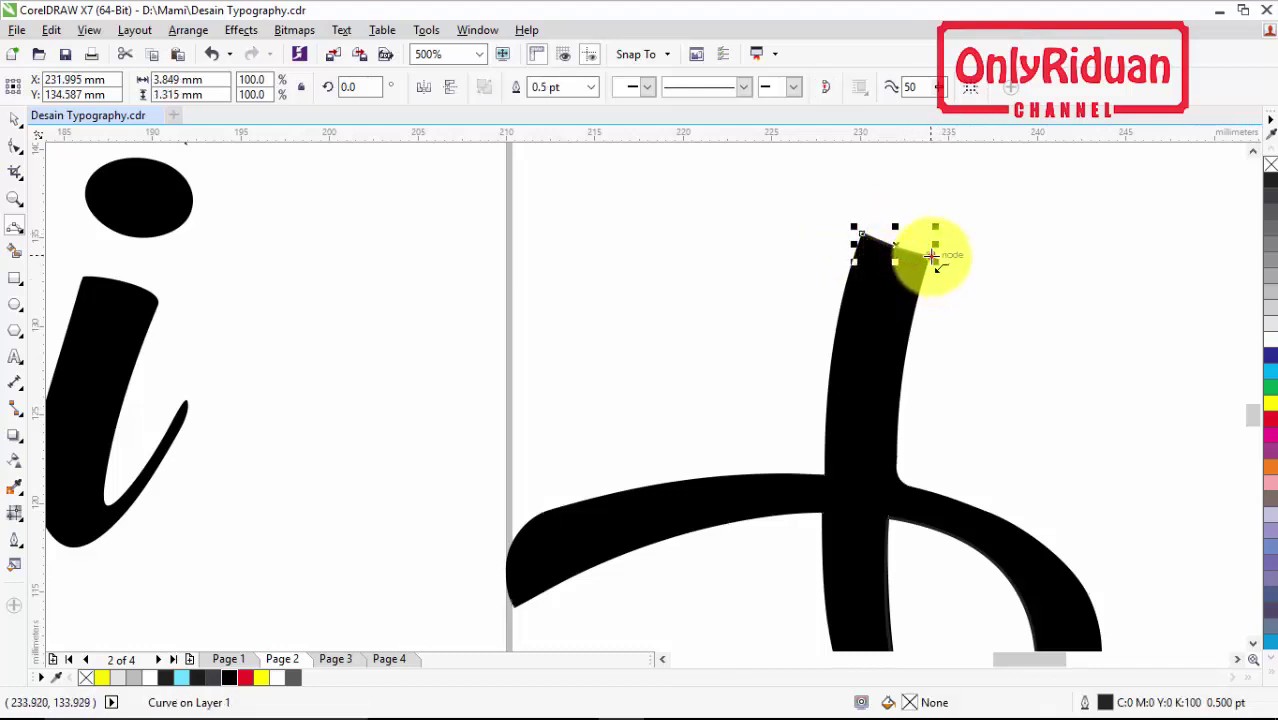
pyautogui.moveTo(931, 256)
pyautogui.mouseDown()
pyautogui.moveTo(892, 473)
pyautogui.moveTo(998, 533)
pyautogui.moveTo(1021, 585)
pyautogui.moveTo(1013, 543)
pyautogui.mouseUp()
pyautogui.click(903, 380)
# Step: Trace the loop's outer edge with 3-point curves, from the stem's right side around the bottom and up to the arm's underside
pyautogui.scroll(-2, 933, 491)
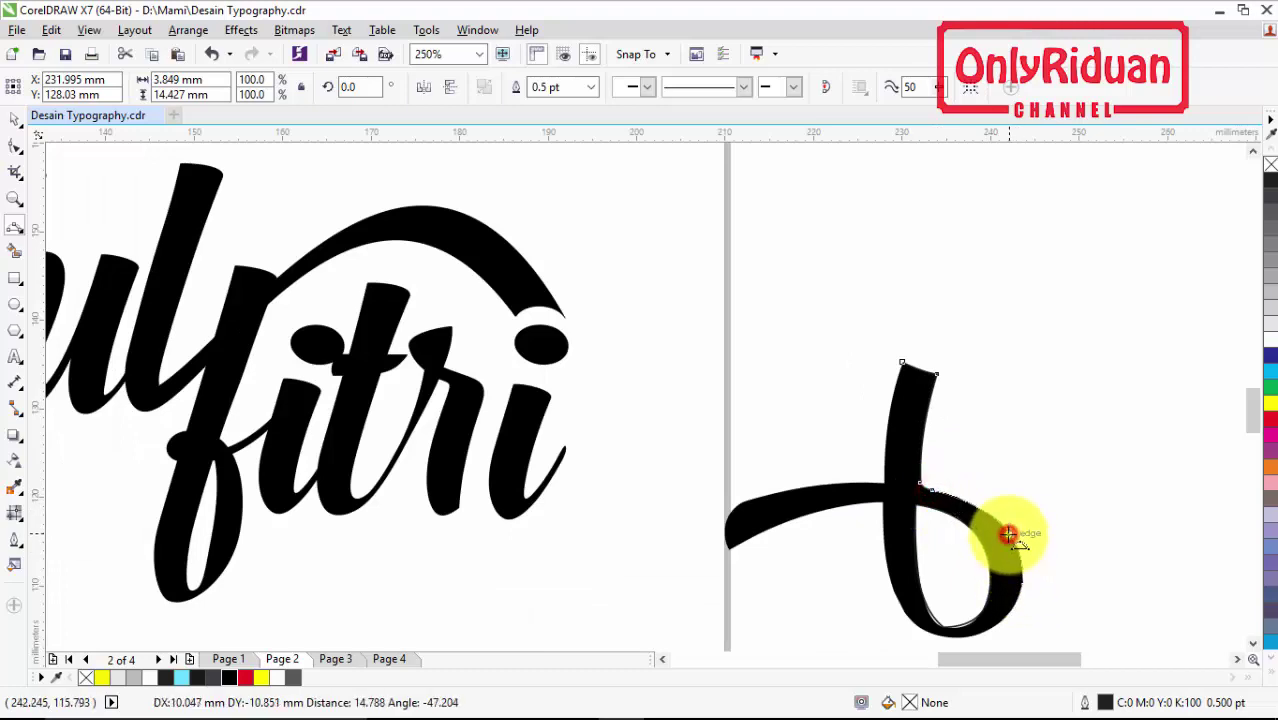
pyautogui.click(1008, 535)
pyautogui.moveTo(1022, 590); pyautogui.dragTo(892, 501)
pyautogui.click(995, 635)
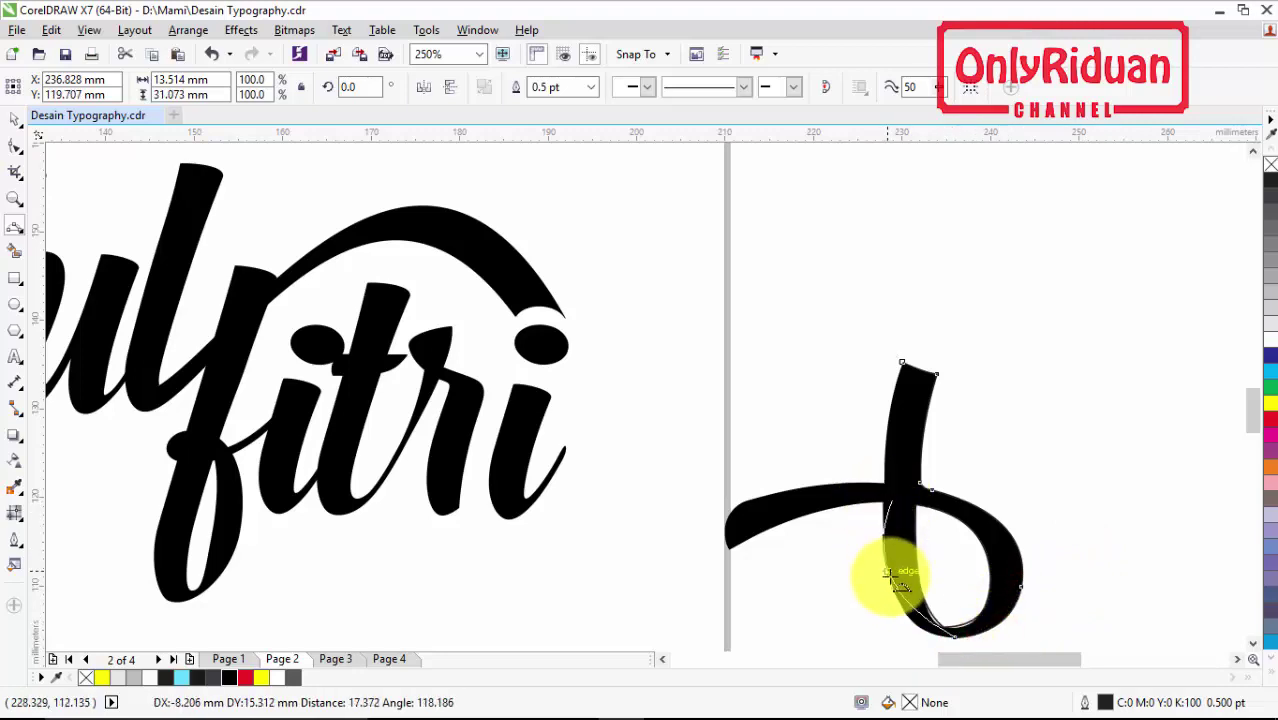
pyautogui.click(896, 584)
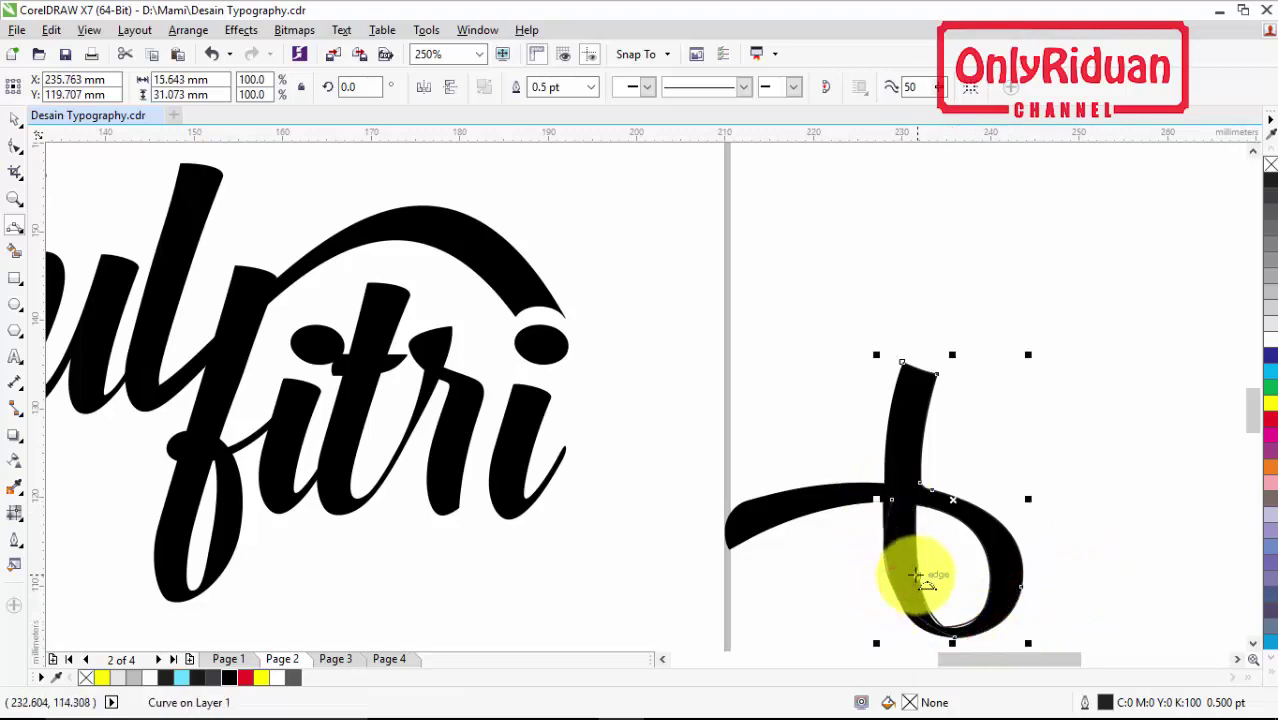
pyautogui.moveTo(955, 637); pyautogui.dragTo(877, 510)
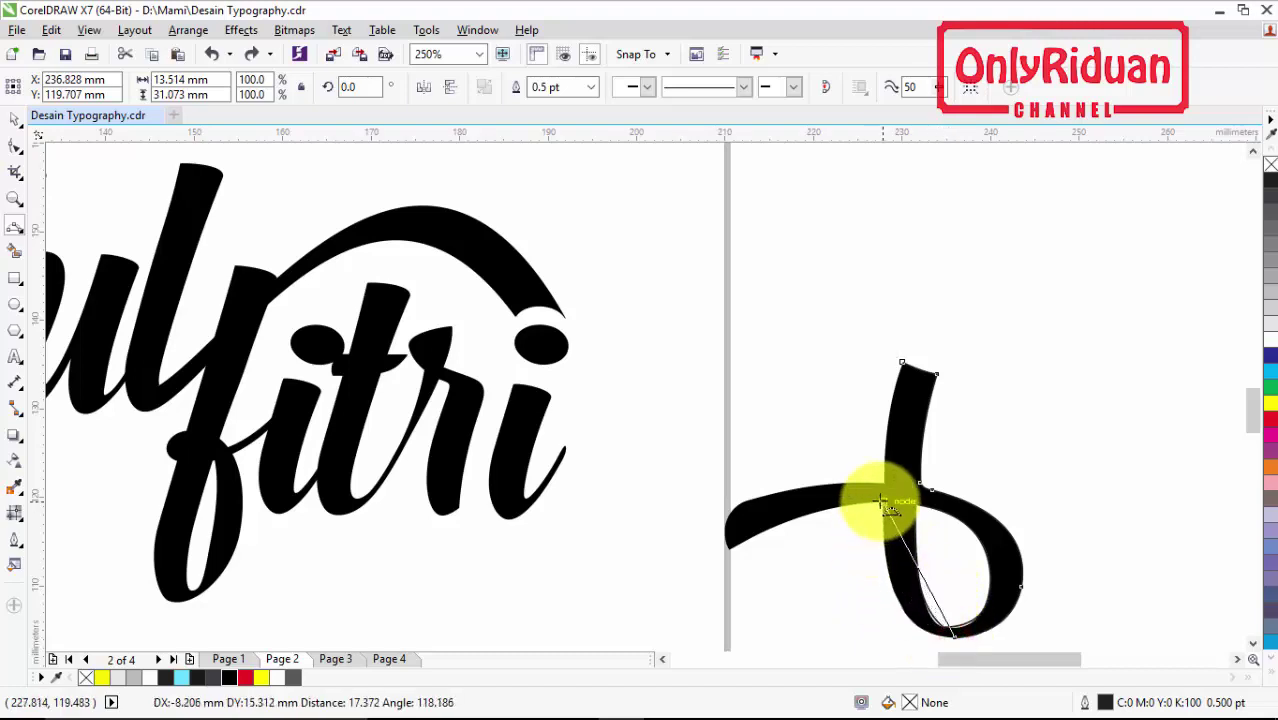
pyautogui.click(904, 611)
# Step: Trace the swash's side arm and the stem's remaining edge with 3-point curves, closing the outline at about 34 × 31 mm
pyautogui.moveTo(884, 503); pyautogui.dragTo(902, 362)
pyautogui.click(799, 516)
pyautogui.click(804, 488)
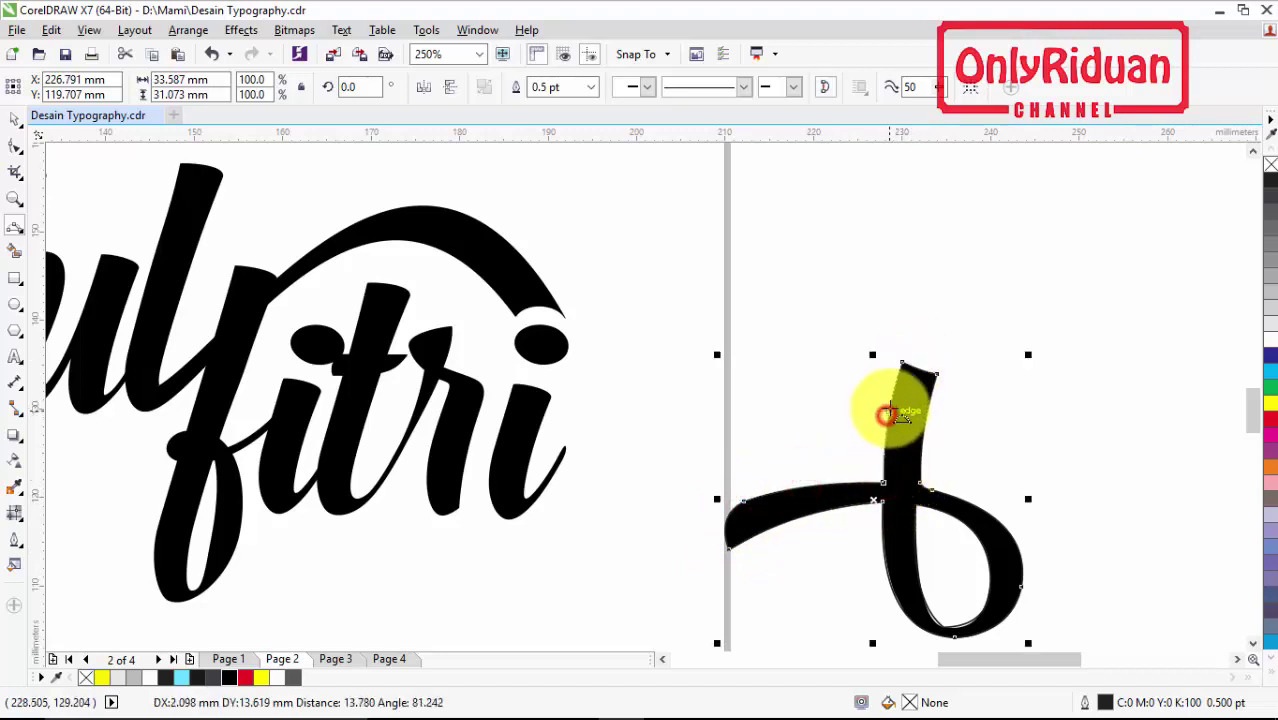
pyautogui.click(889, 414)
# Step: Move the traced swash outline and its inner loop shape to the empty area beside the original, placing the inner shape inside the loop
pyautogui.scroll(-4, 889, 414)
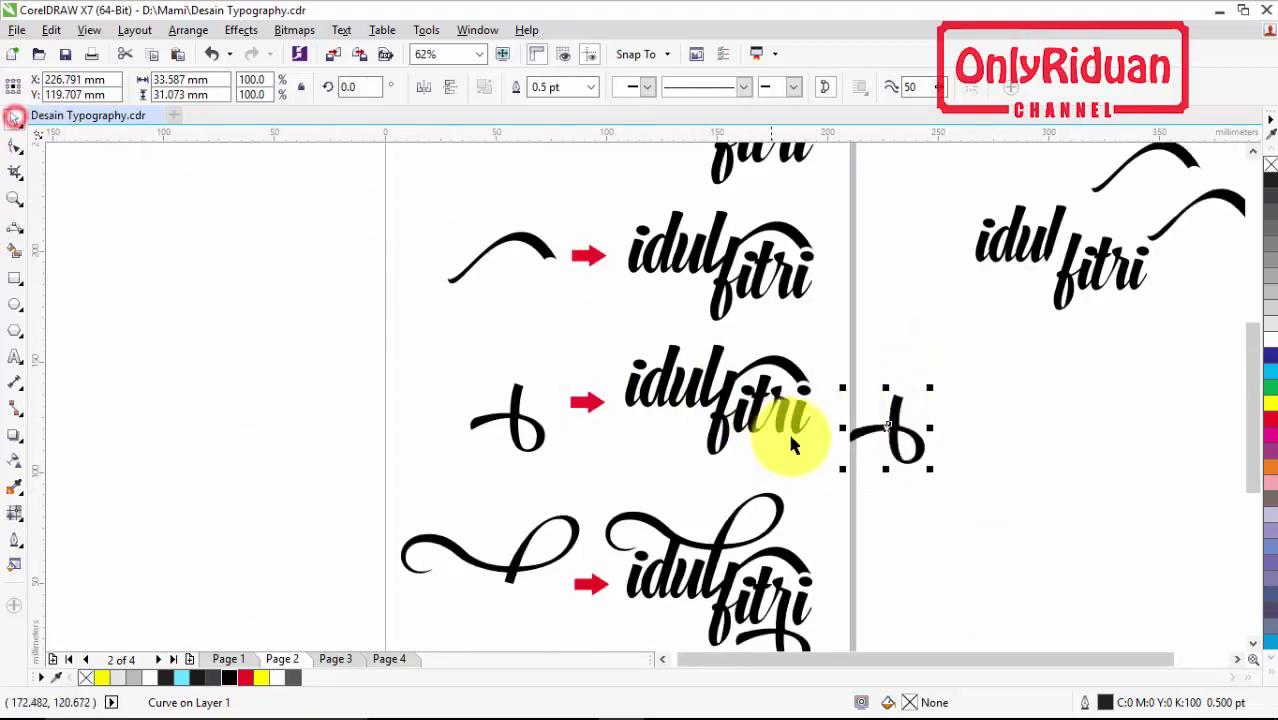
pyautogui.moveTo(887, 428); pyautogui.dragTo(1024, 462)
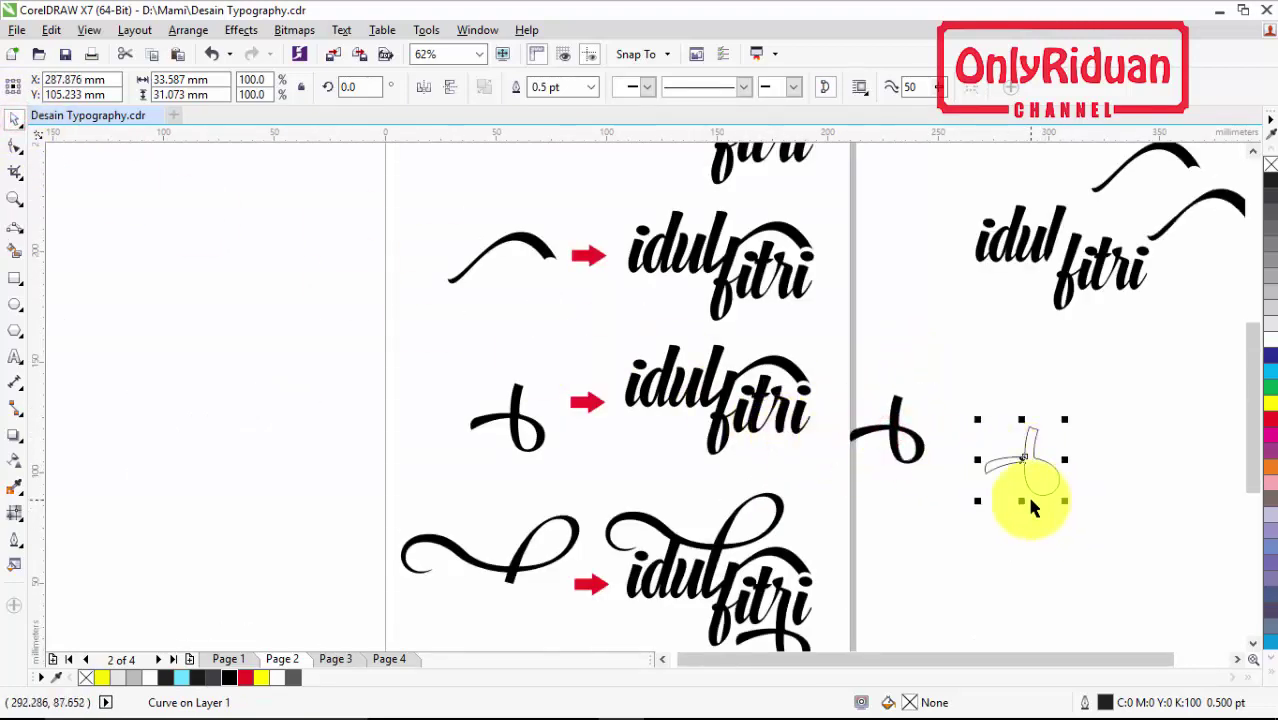
pyautogui.scroll(2, 945, 467)
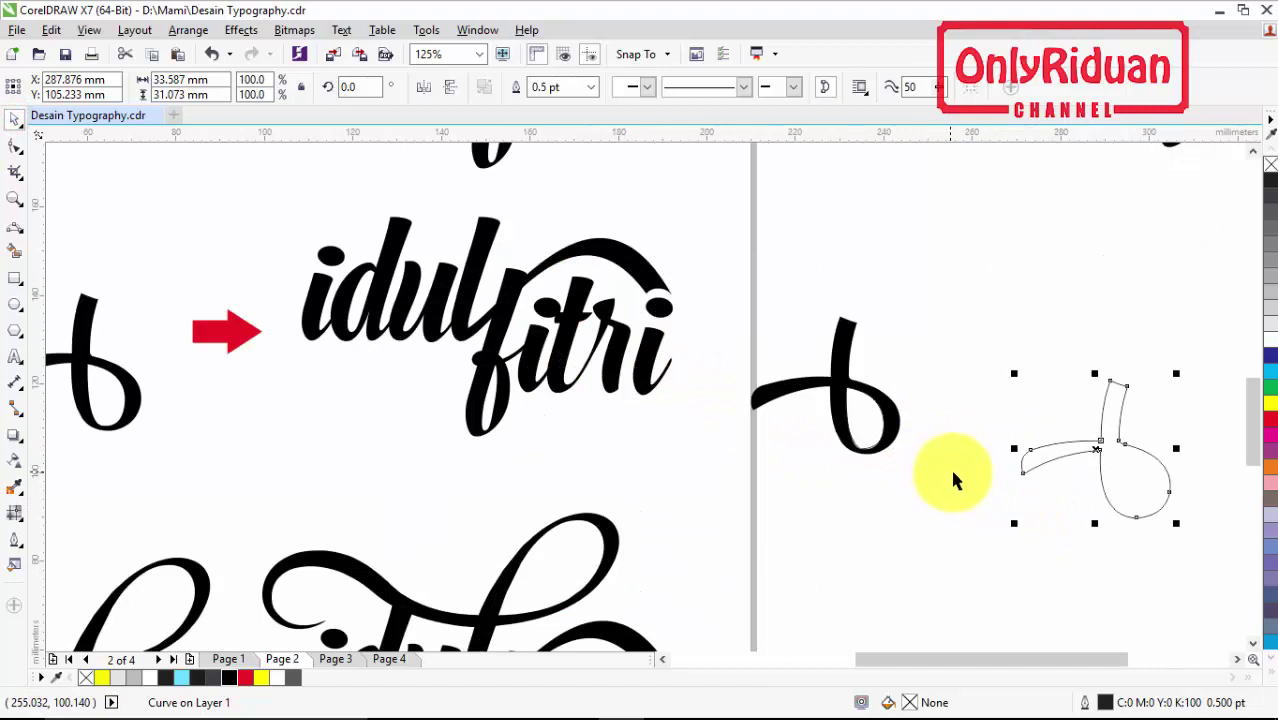
pyautogui.moveTo(863, 415); pyautogui.dragTo(1132, 484)
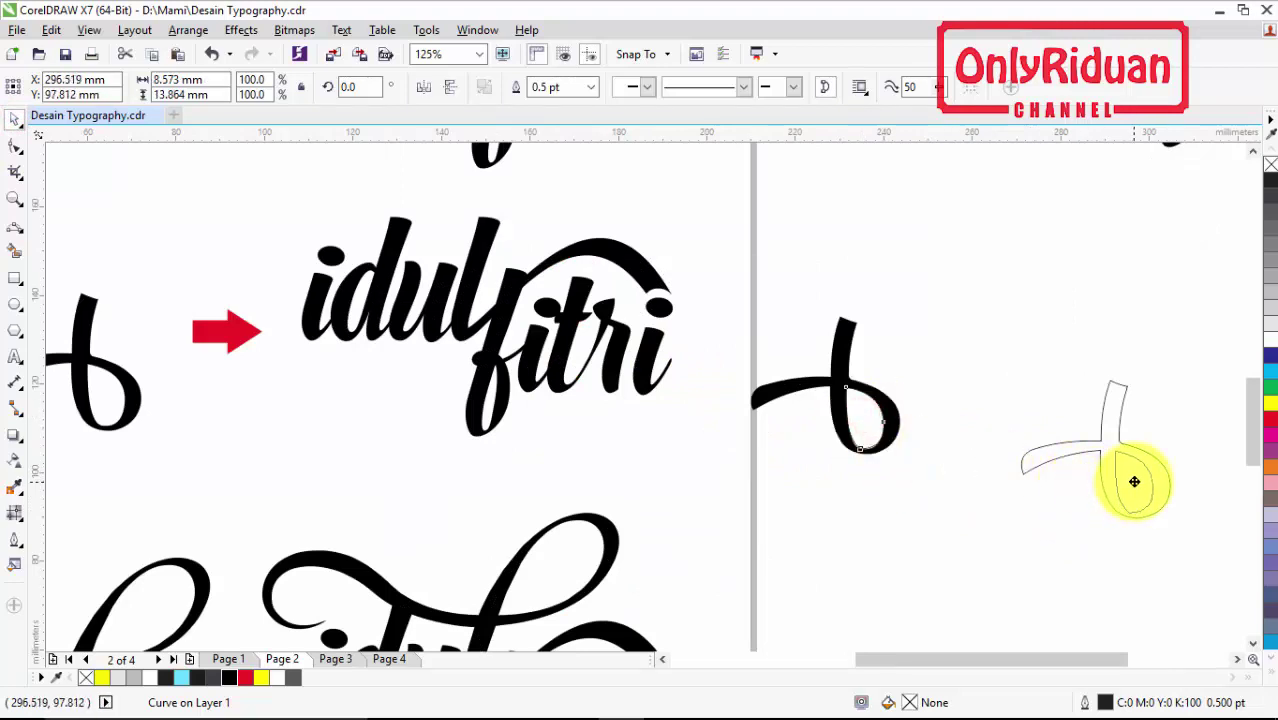
# Step: Trim the inner loop shape out of the traced swash outline
pyautogui.scroll(1, 1138, 498)
pyautogui.moveTo(1180, 572); pyautogui.dragTo(1040, 380)
pyautogui.keyDown('shift'); pyautogui.click(1060, 295); pyautogui.keyUp('shift')
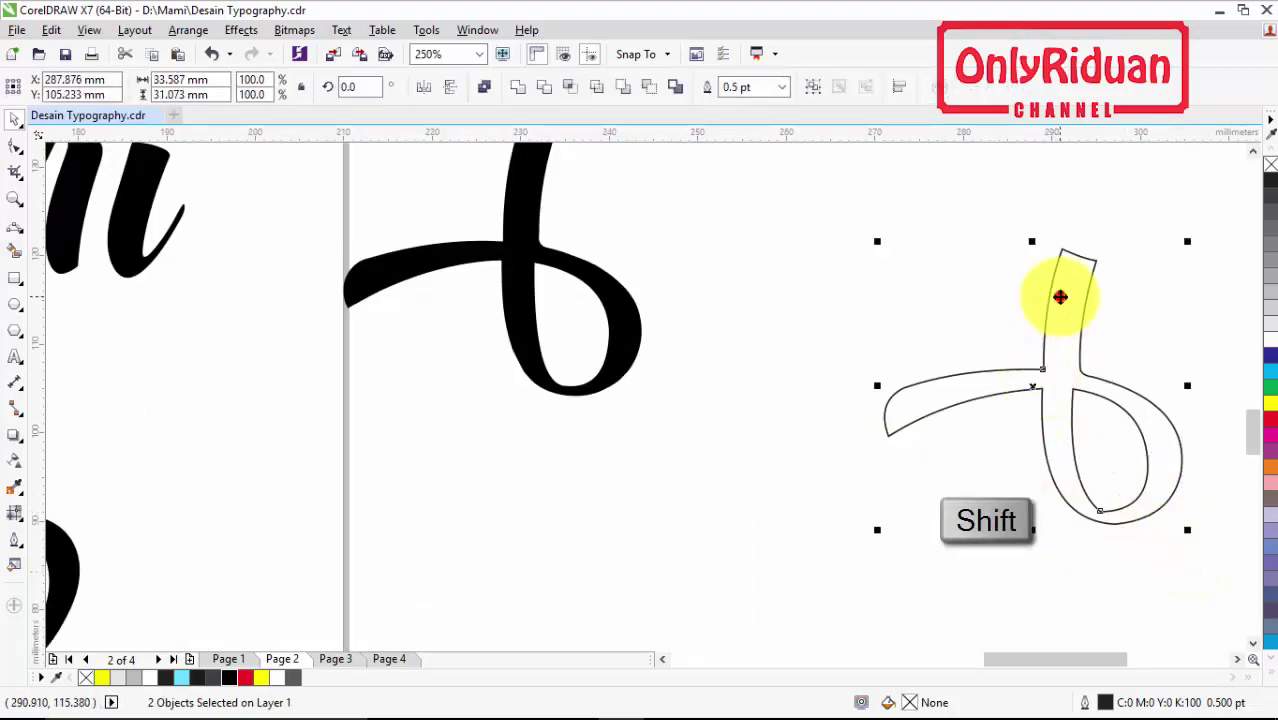
pyautogui.click(546, 86)
pyautogui.click(723, 183)
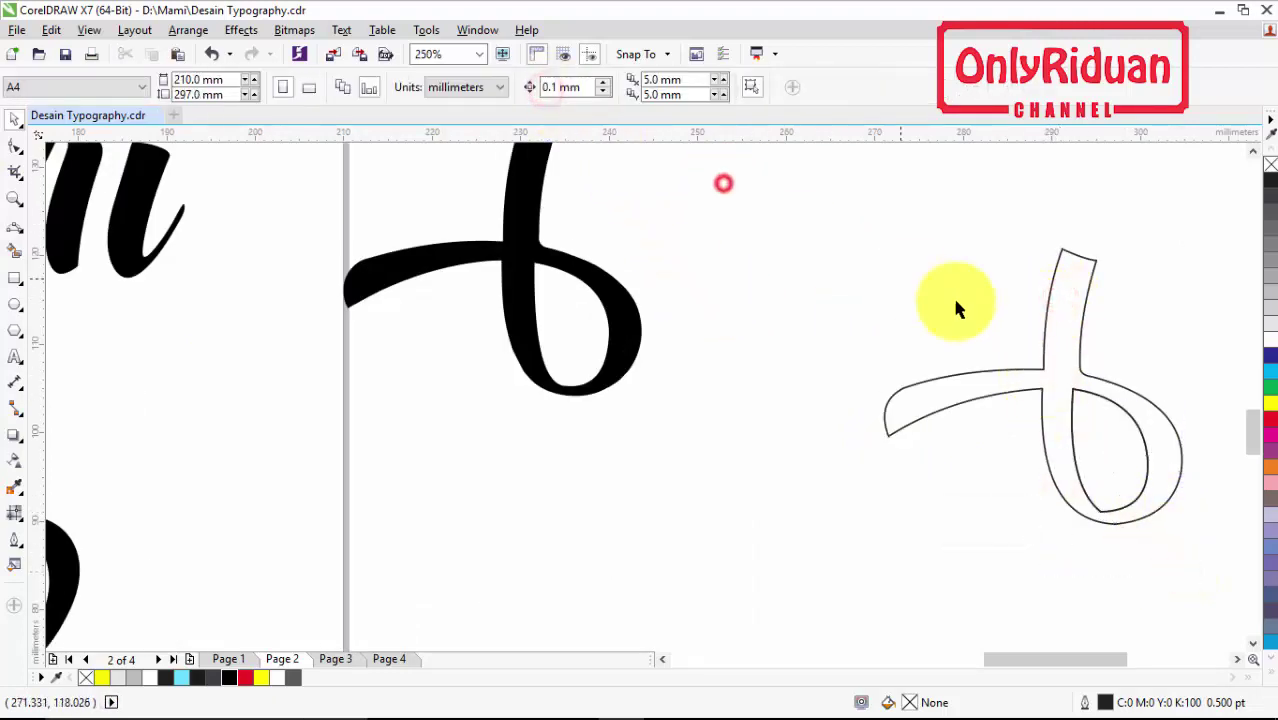
# Step: Move the trimmed swash between the original and the leftover inner shape and fill it black
pyautogui.moveTo(1058, 330); pyautogui.dragTo(866, 265)
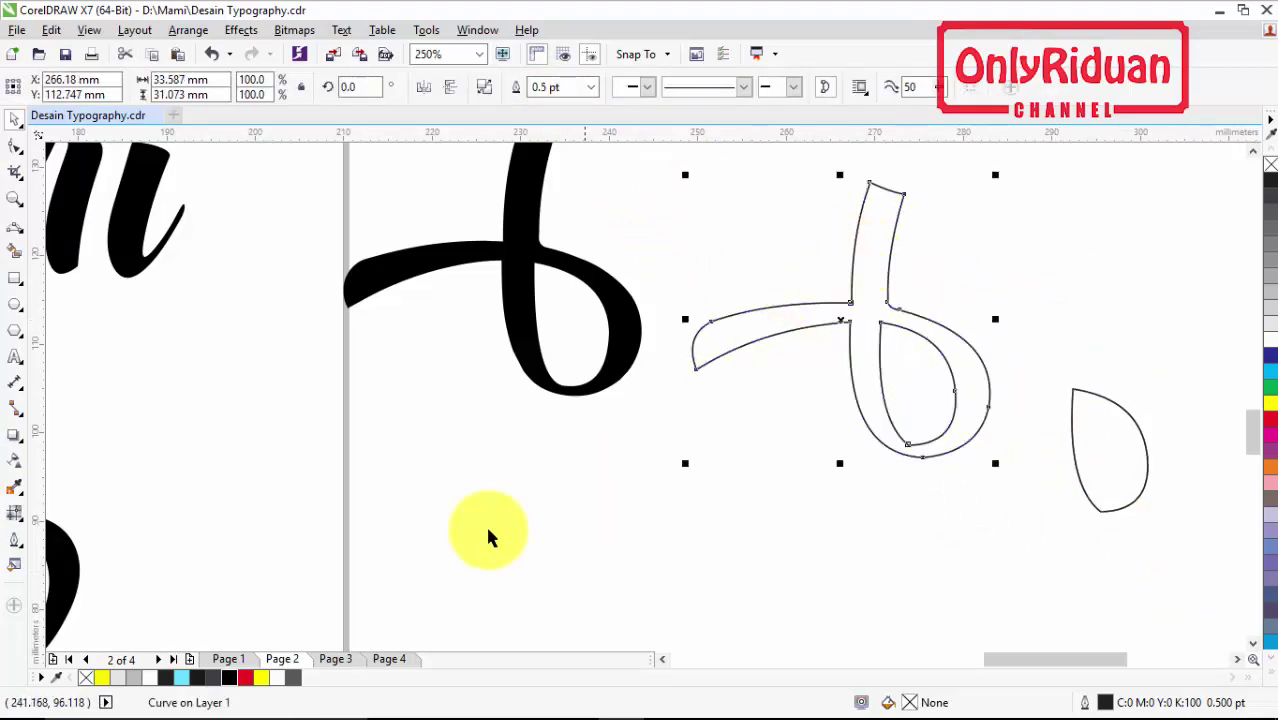
pyautogui.click(229, 677)
pyautogui.click(752, 491)
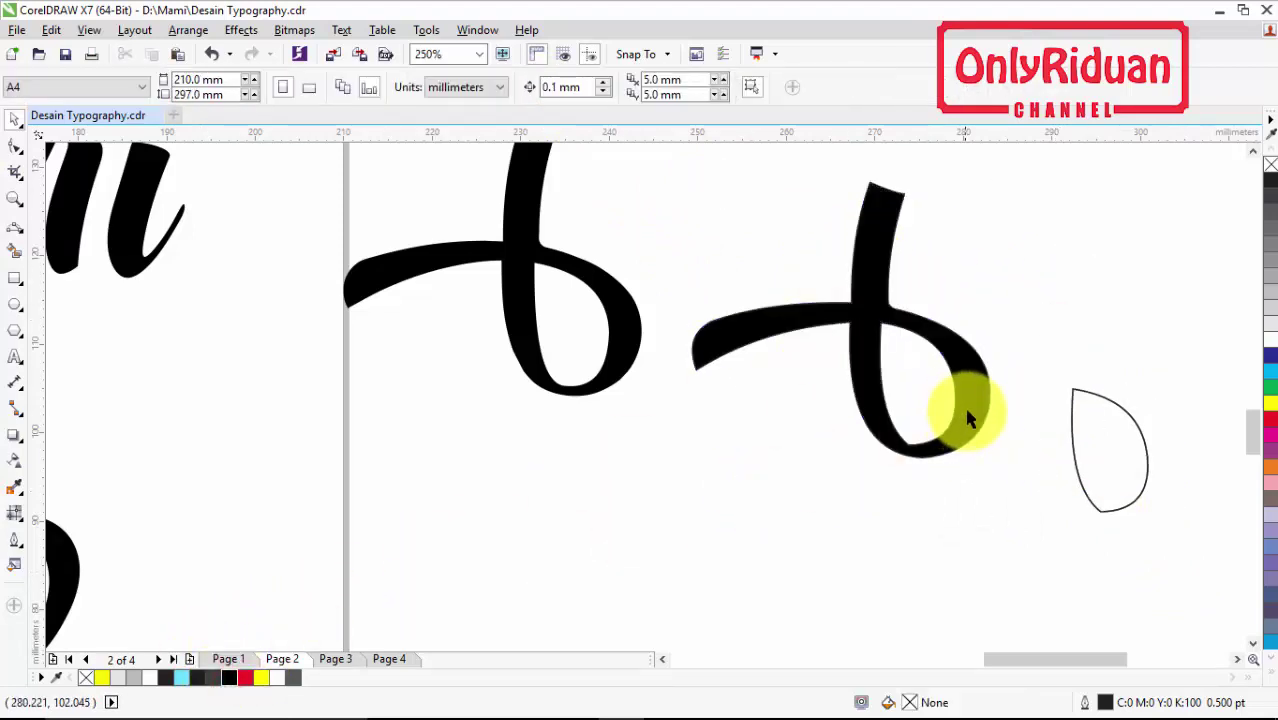
# Step: Copy the finished "idul fitri" lettering with all swashes from Page 2, paste it on Page 4 and place it over the photo
pyautogui.scroll(-4, 968, 418)
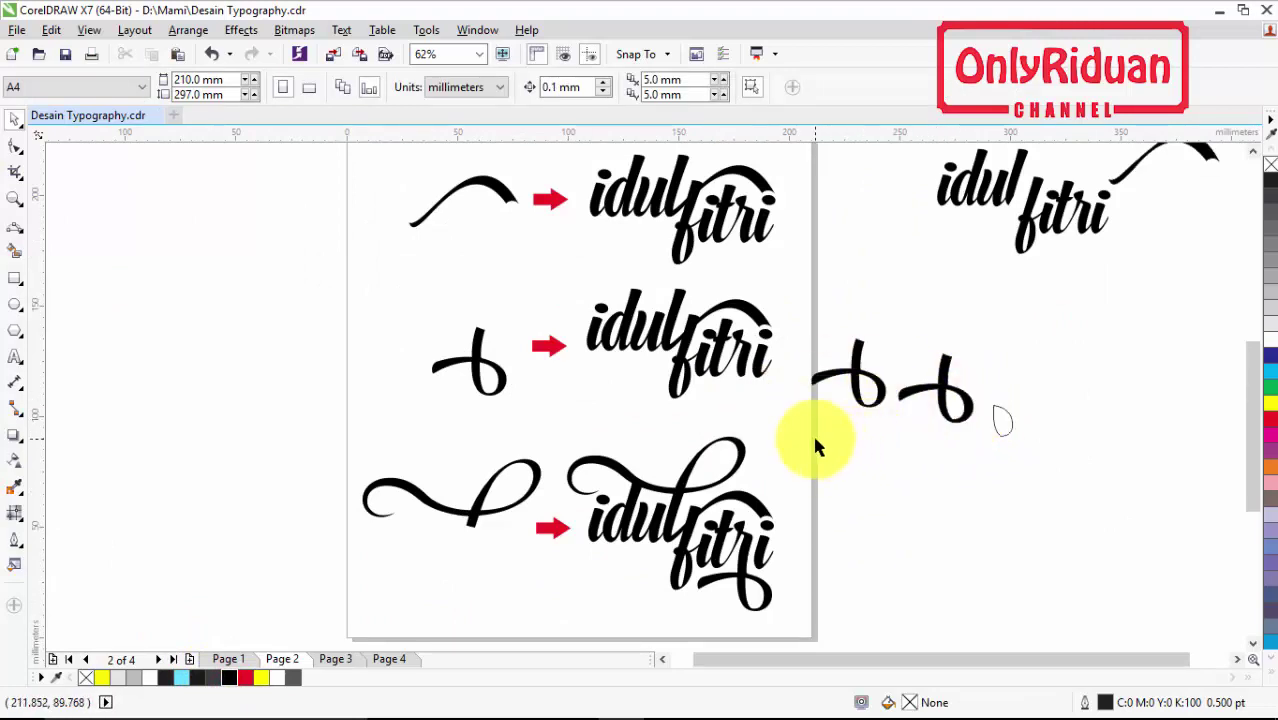
pyautogui.click(859, 587)
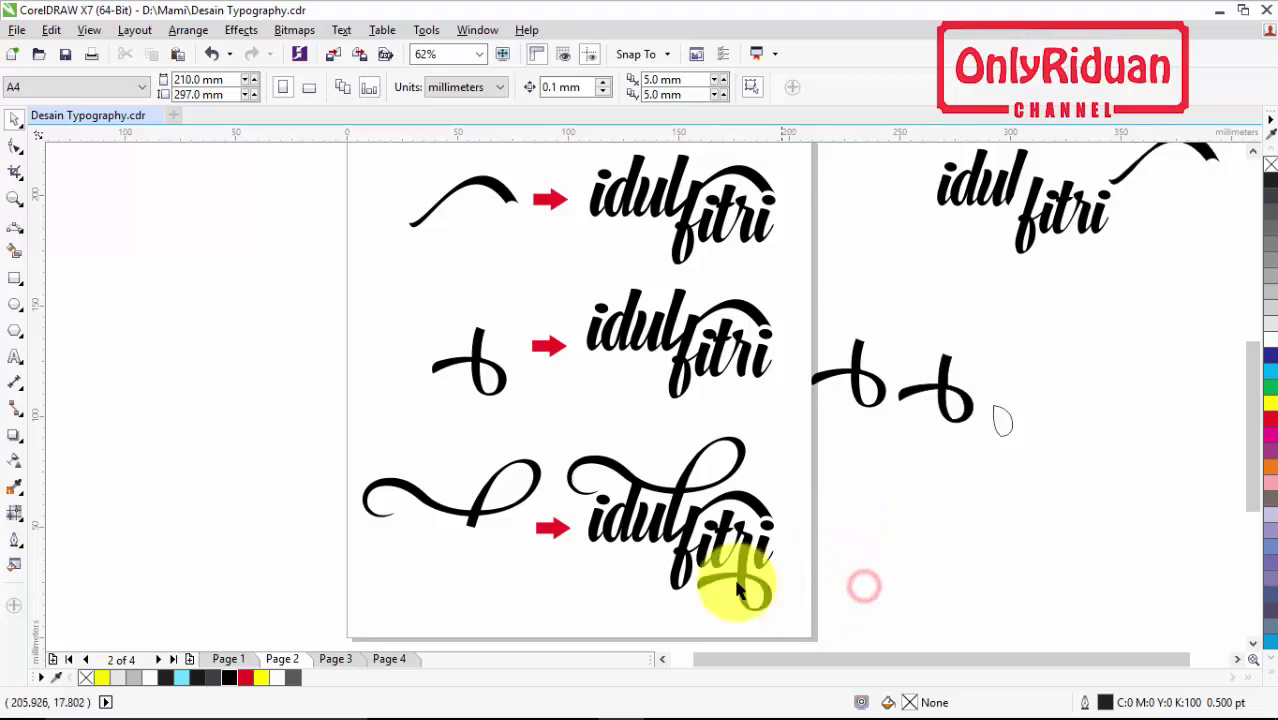
pyautogui.moveTo(876, 616); pyautogui.dragTo(551, 434)
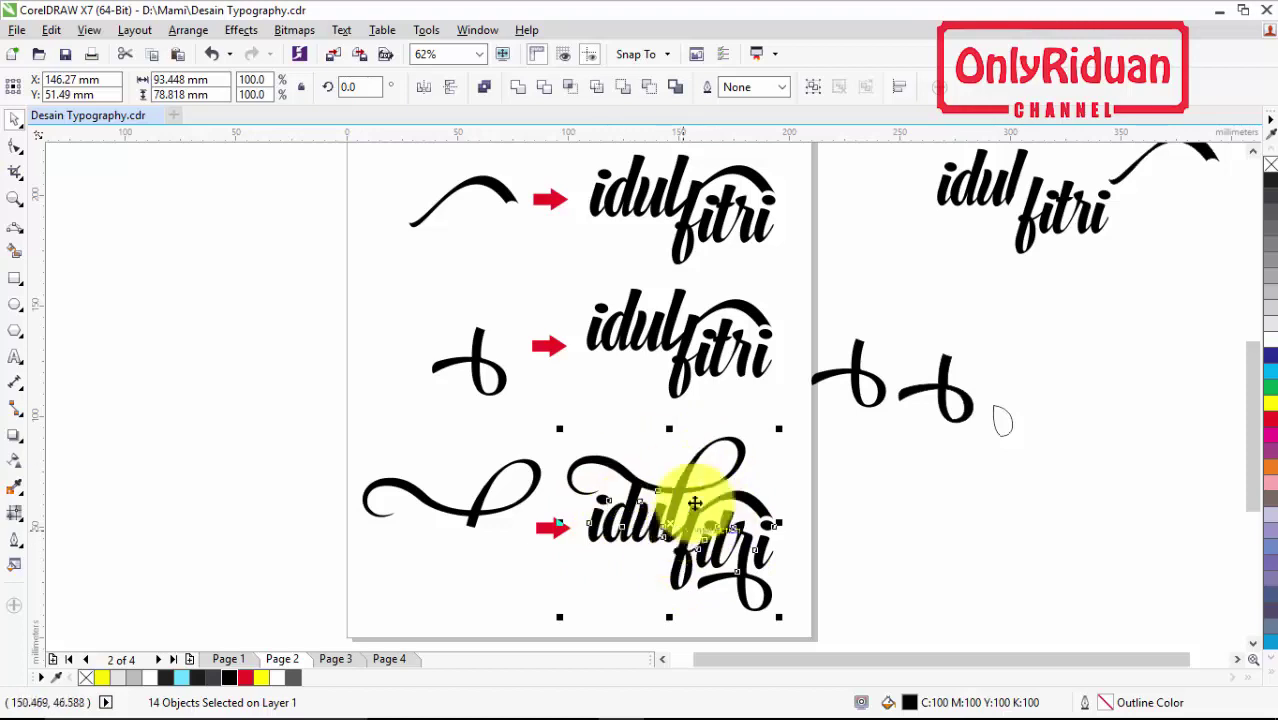
pyautogui.click(394, 658)
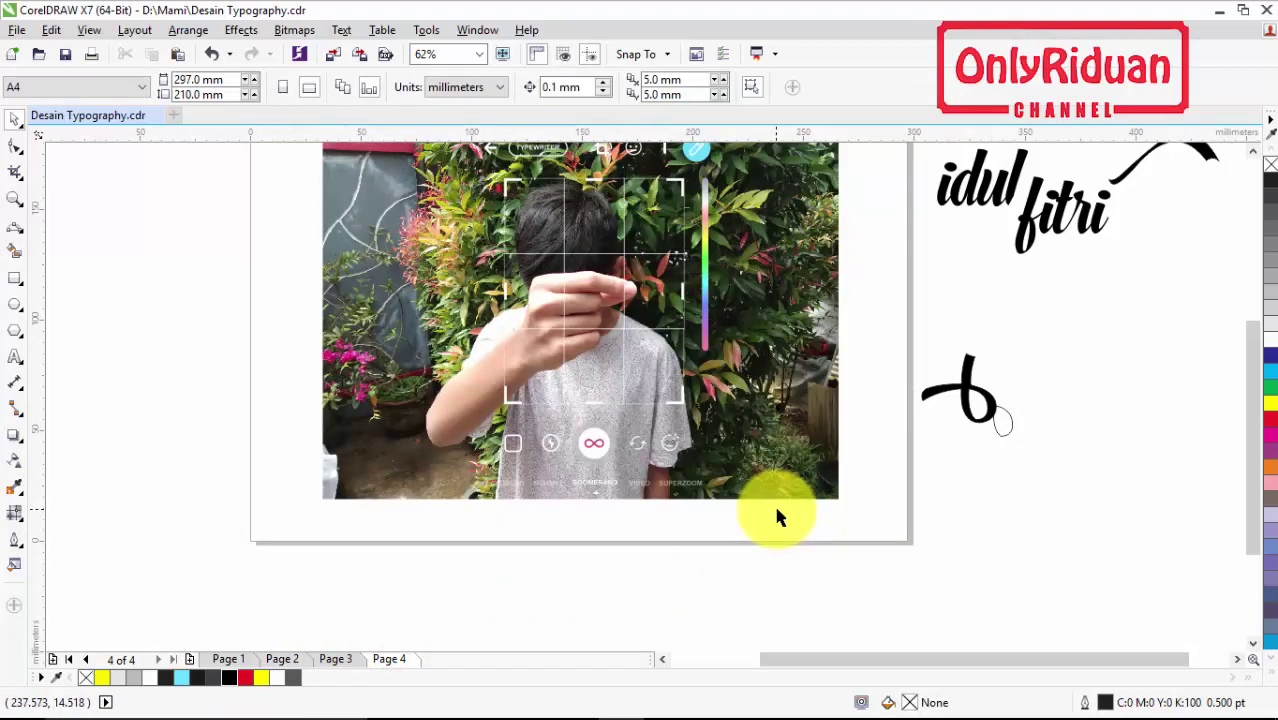
pyautogui.hotkey('ctrl', 'v')
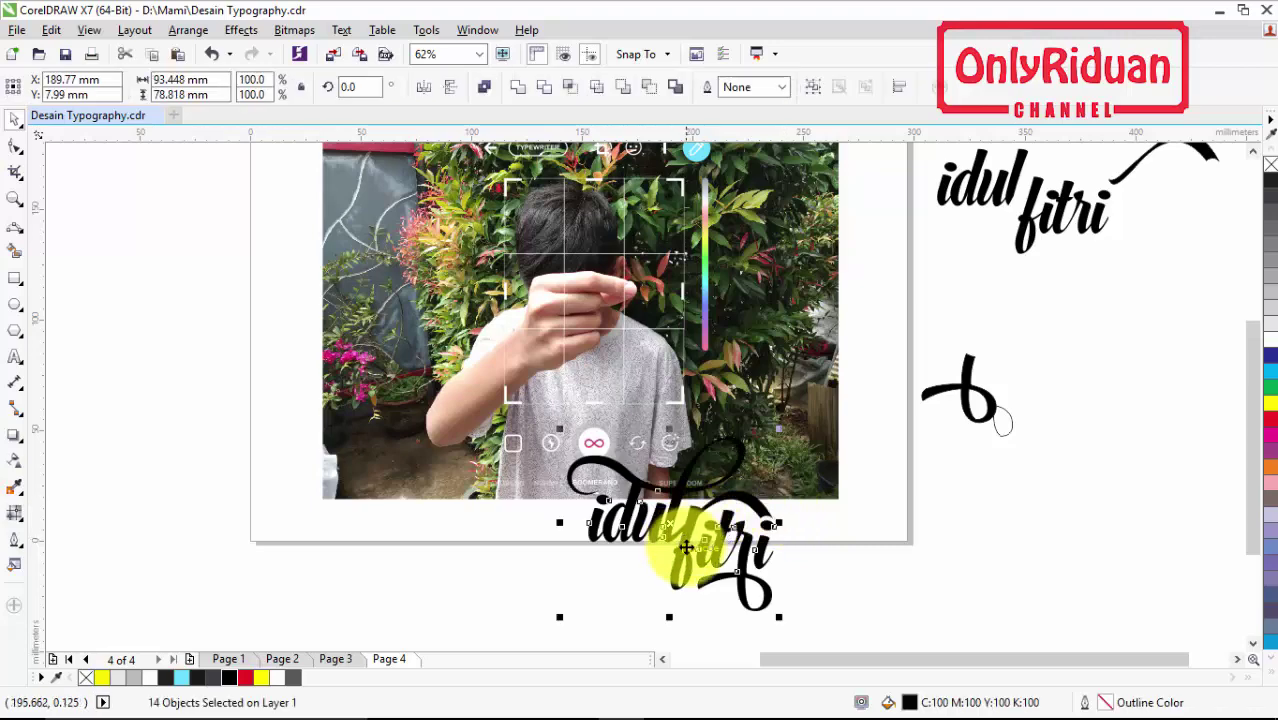
pyautogui.moveTo(689, 538); pyautogui.dragTo(632, 250)
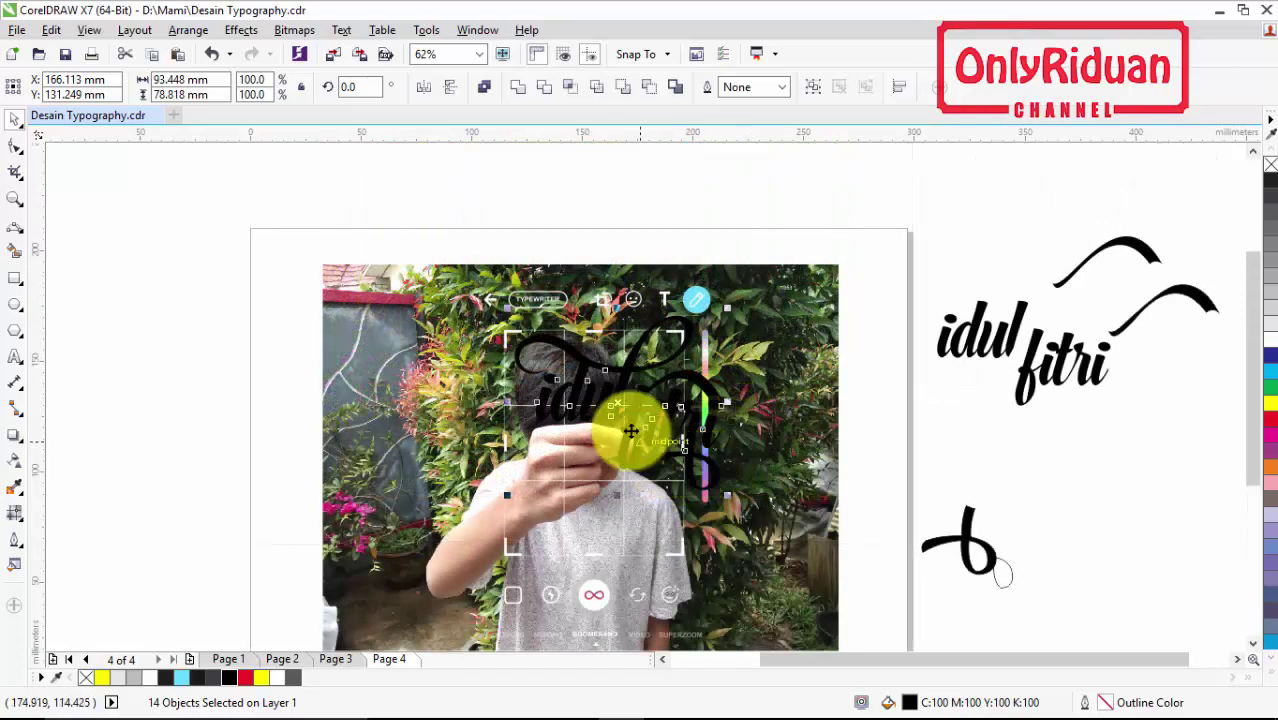
# Step: Weld all pieces of the pasted lettering into one object beside the page and place it back over the photo
pyautogui.moveTo(618, 403); pyautogui.dragTo(150, 422)
pyautogui.click(660, 665)
pyautogui.click(391, 551)
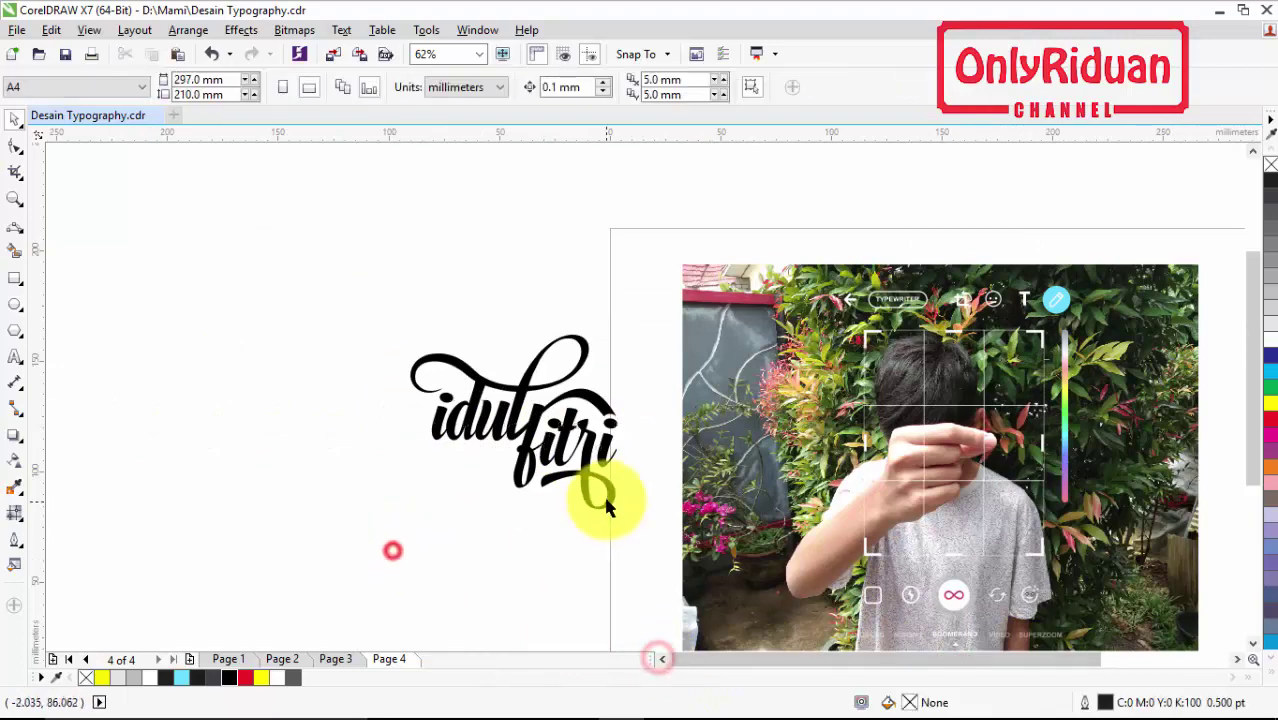
pyautogui.click(590, 492)
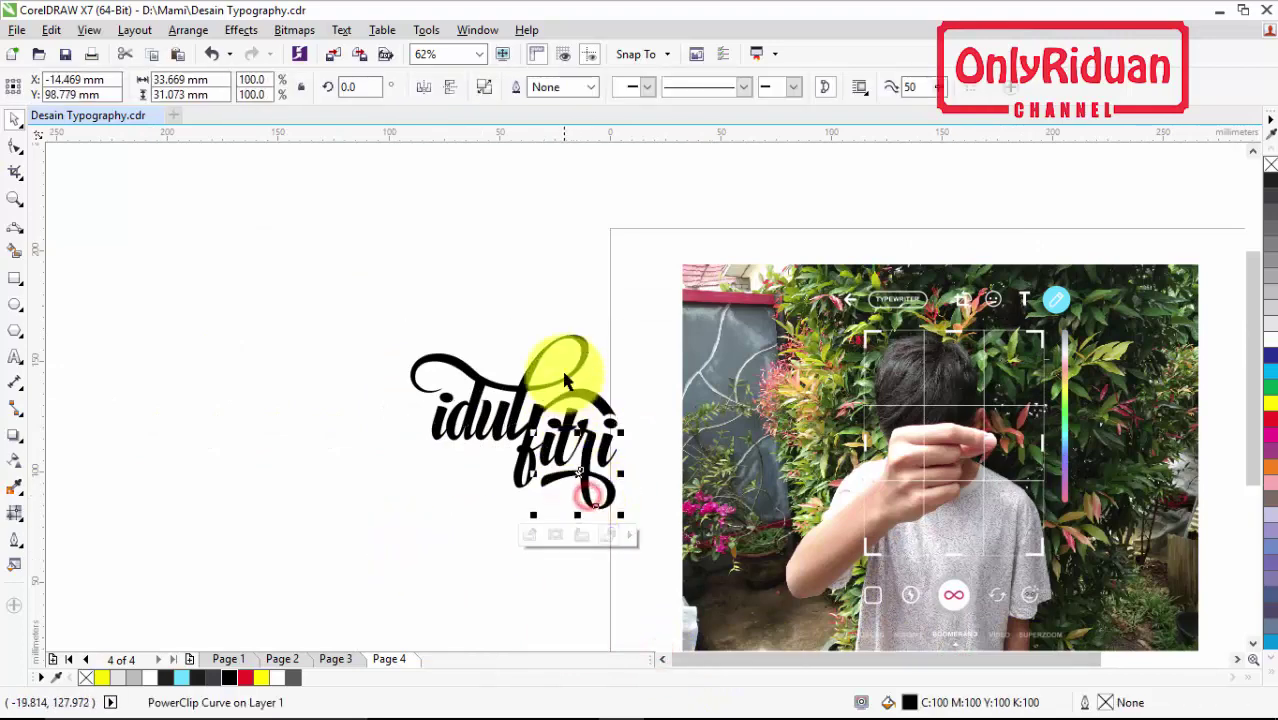
pyautogui.click(613, 394)
pyautogui.click(636, 543)
pyautogui.moveTo(342, 248); pyautogui.dragTo(653, 547)
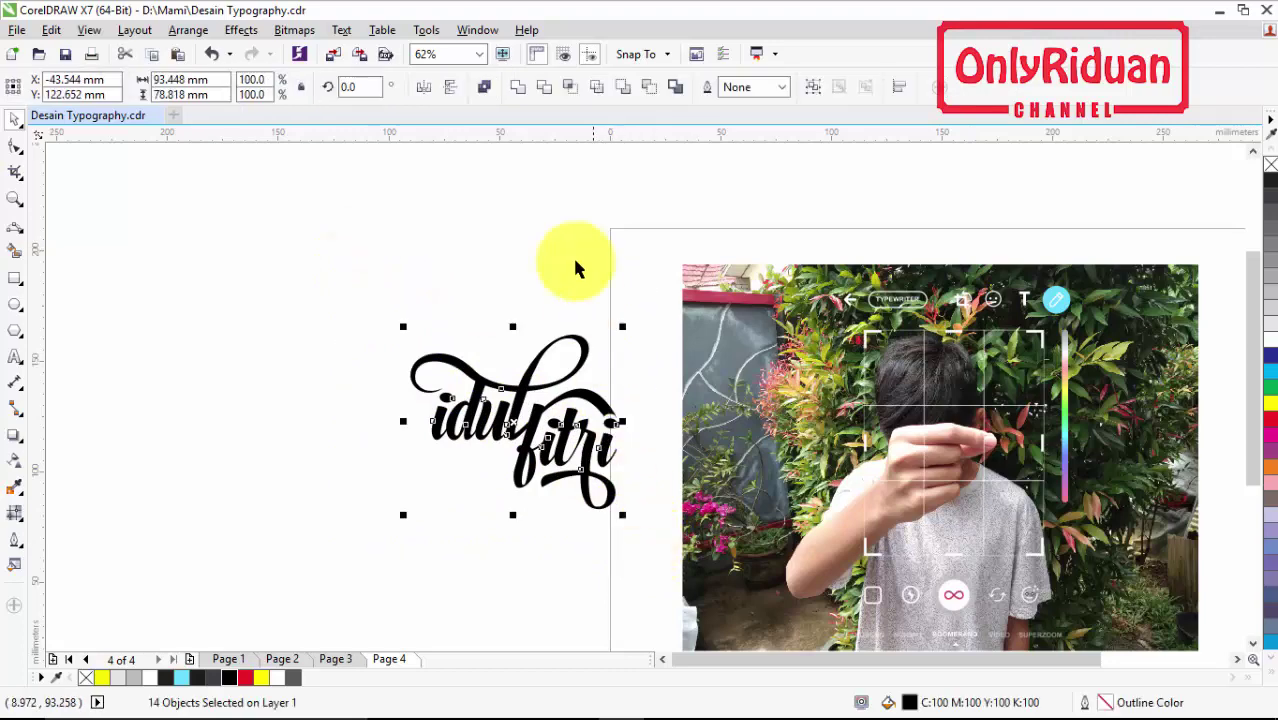
pyautogui.click(524, 88)
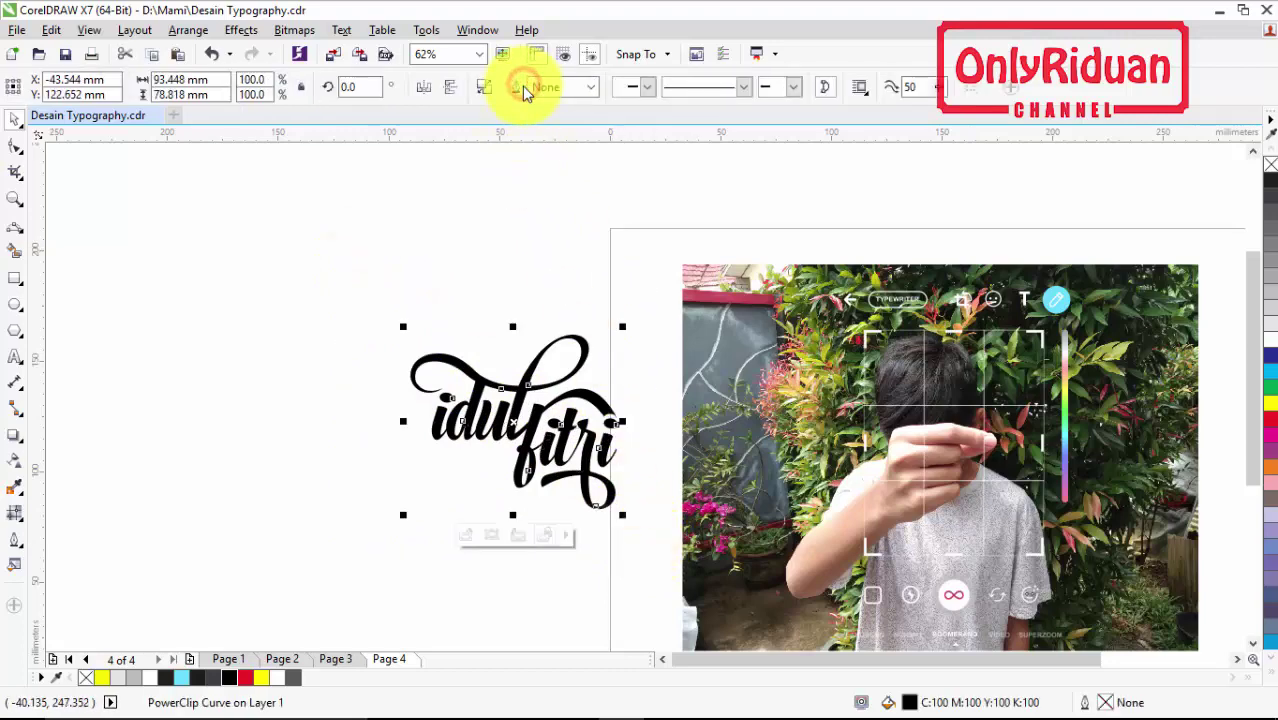
pyautogui.click(507, 276)
pyautogui.moveTo(524, 398); pyautogui.dragTo(1036, 413)
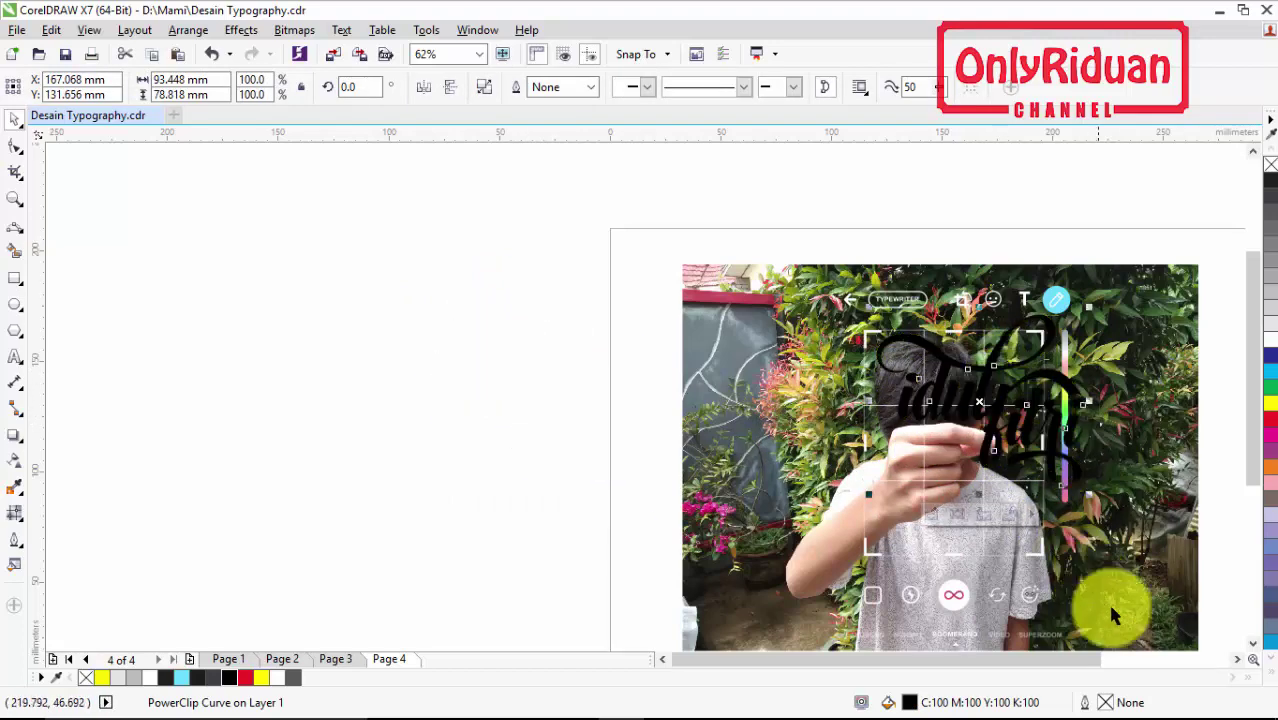
# Step: Nudge the photo upward behind the lettering and the story interface
pyautogui.click(1232, 658)
pyautogui.click(885, 373)
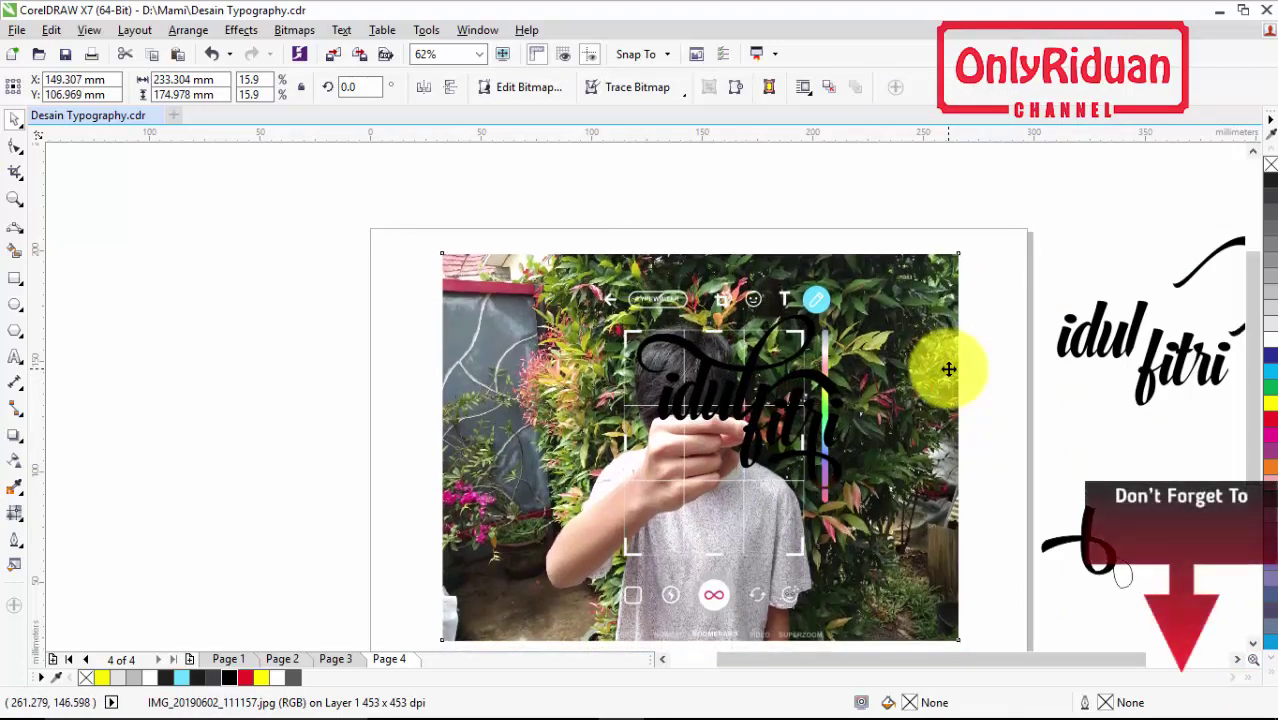
pyautogui.click(948, 370)
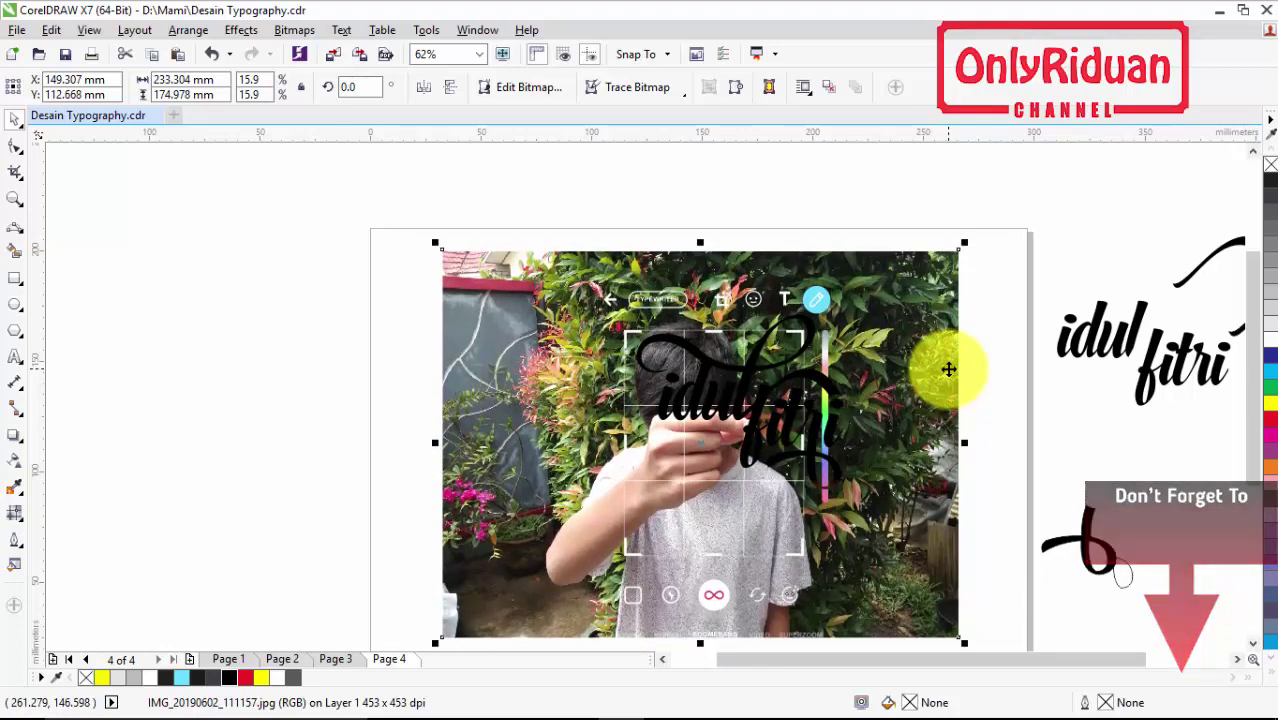
pyautogui.click(983, 405)
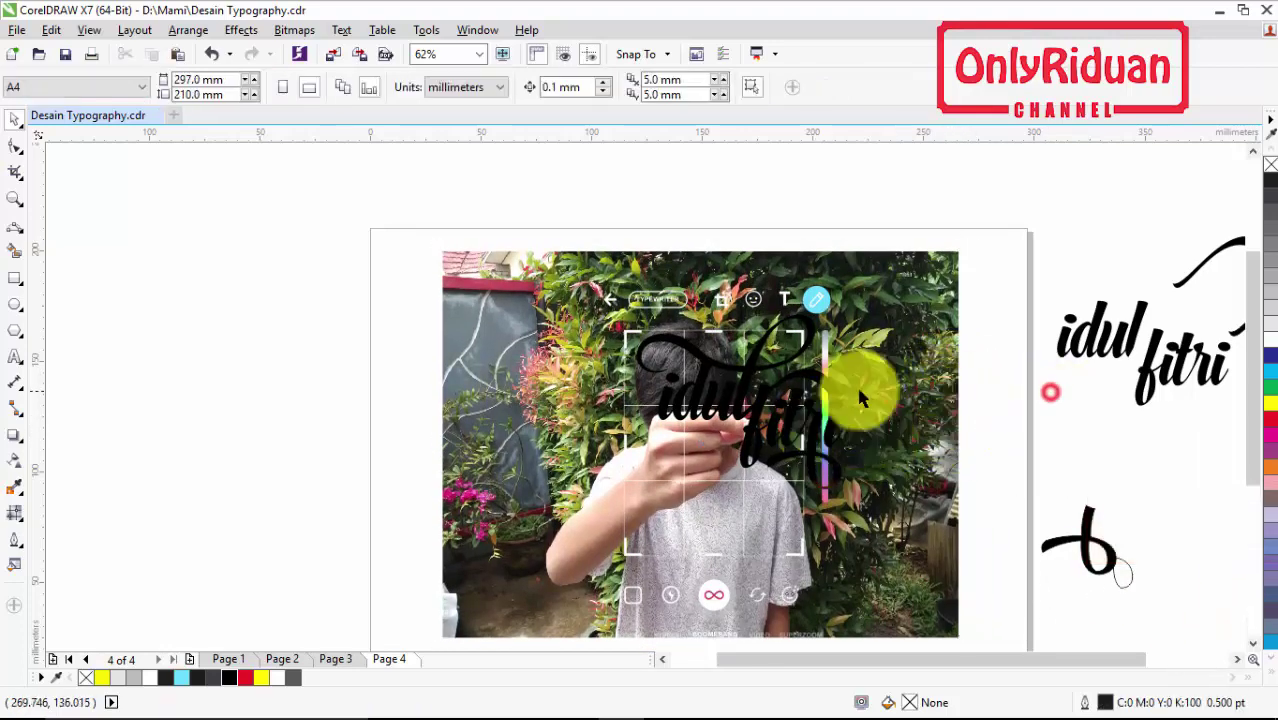
# Step: Fill the welded "idul fitri" lettering white and rotate it about 12.7 degrees counterclockwise
pyautogui.click(756, 394)
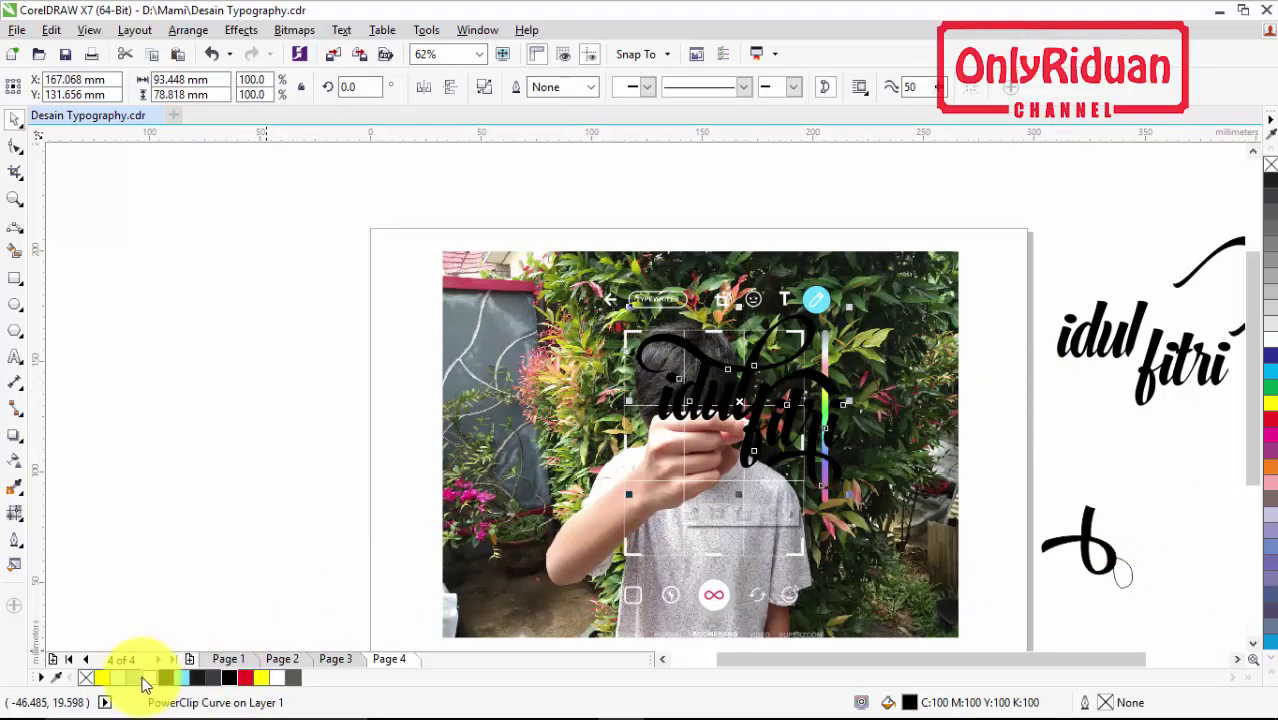
pyautogui.click(143, 679)
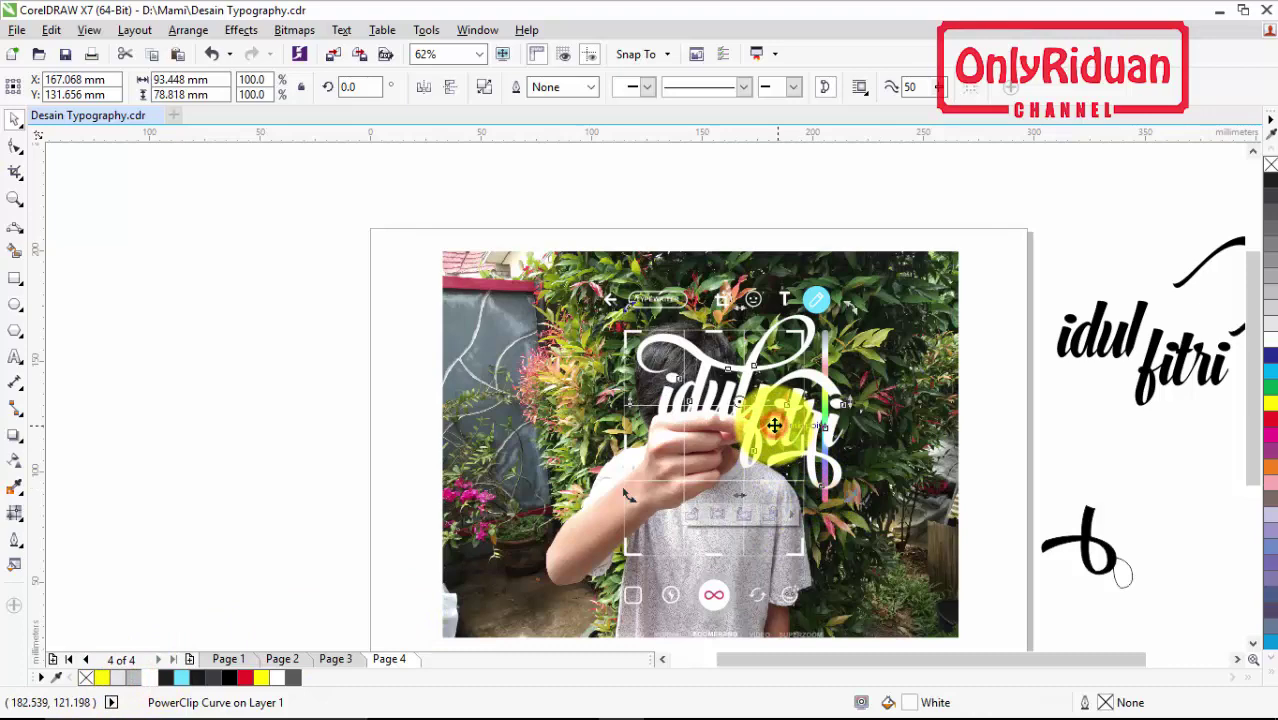
pyautogui.click(774, 425)
pyautogui.moveTo(845, 485); pyautogui.dragTo(865, 465)
# Step: Move the photo down and slightly to the left so the hand sits beneath the lettering
pyautogui.click(927, 380)
pyautogui.moveTo(927, 380); pyautogui.dragTo(921, 407)
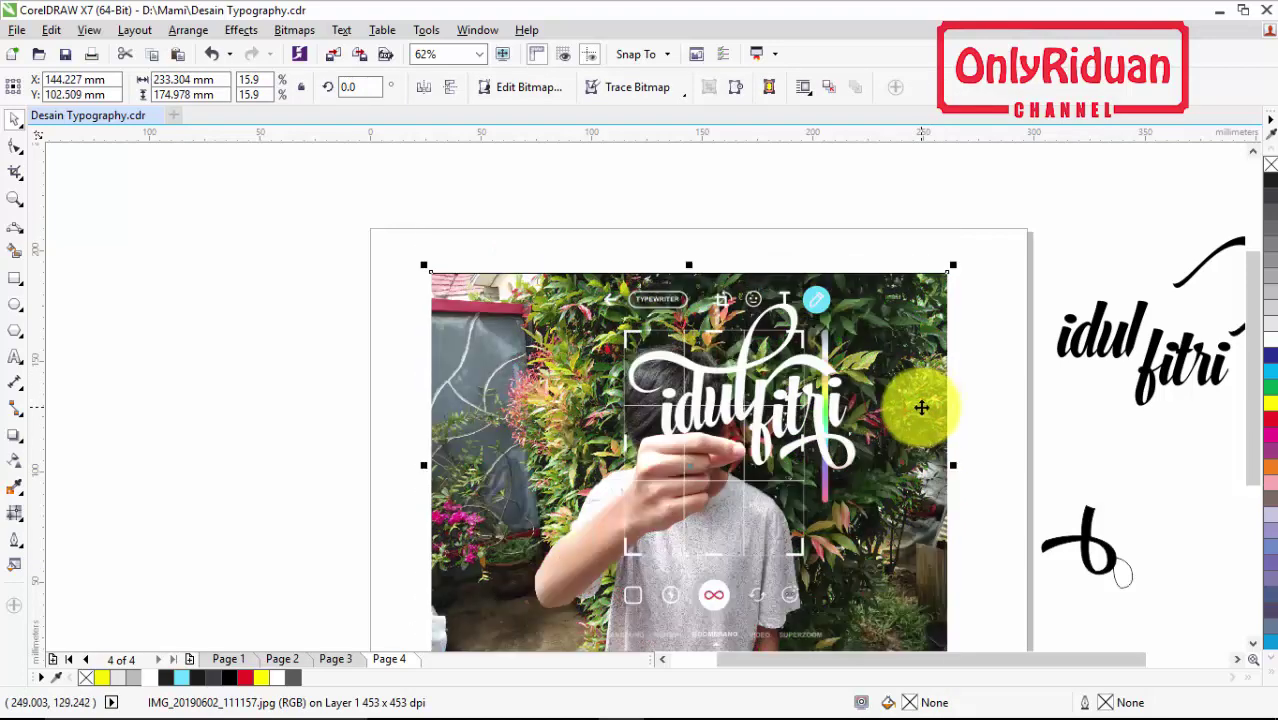
pyautogui.click(1009, 441)
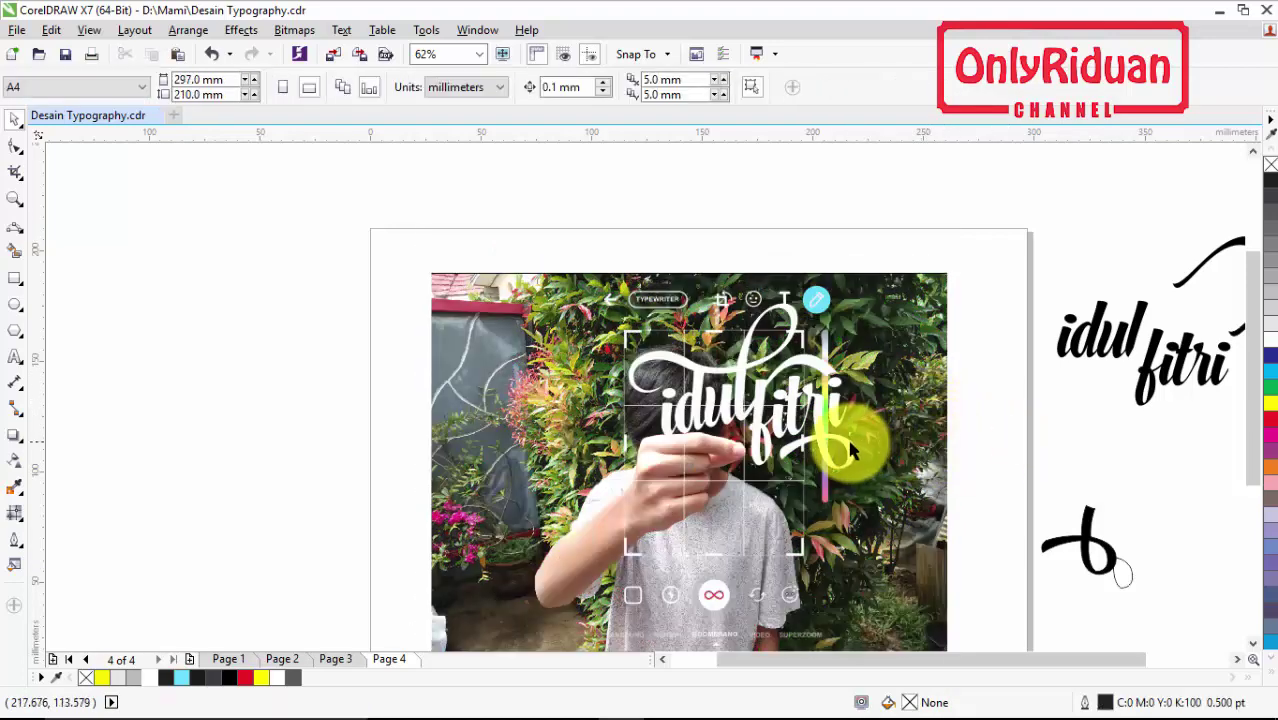
# Step: Move the lettering down and left onto the pinching fingers, and nudge the photo down about 5 mm to match
pyautogui.moveTo(850, 446); pyautogui.dragTo(831, 441)
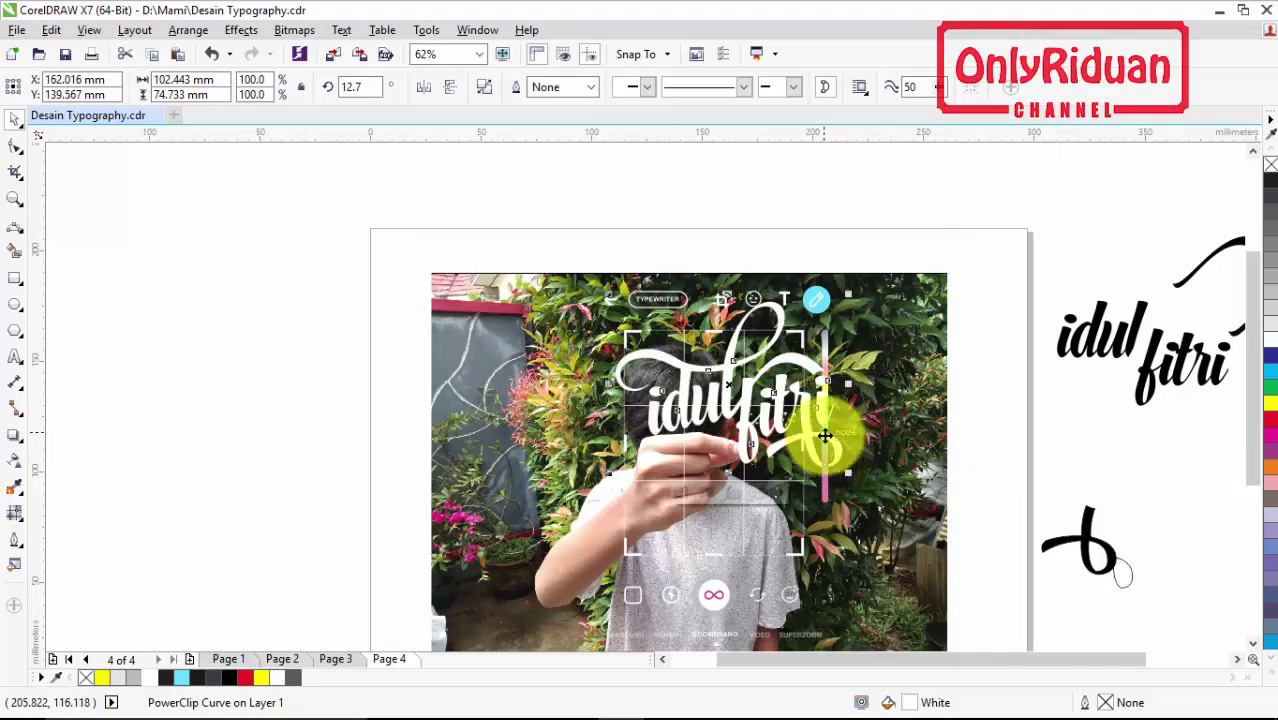
pyautogui.moveTo(779, 412); pyautogui.dragTo(790, 440)
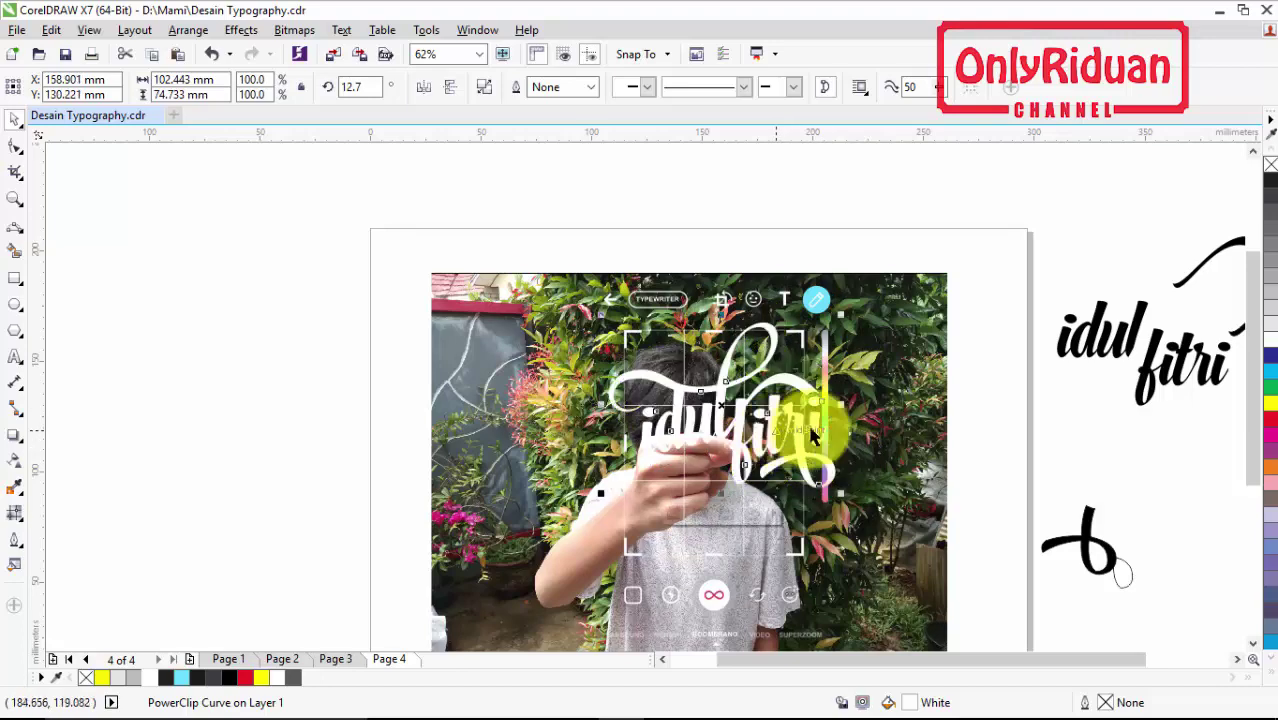
pyautogui.click(900, 428)
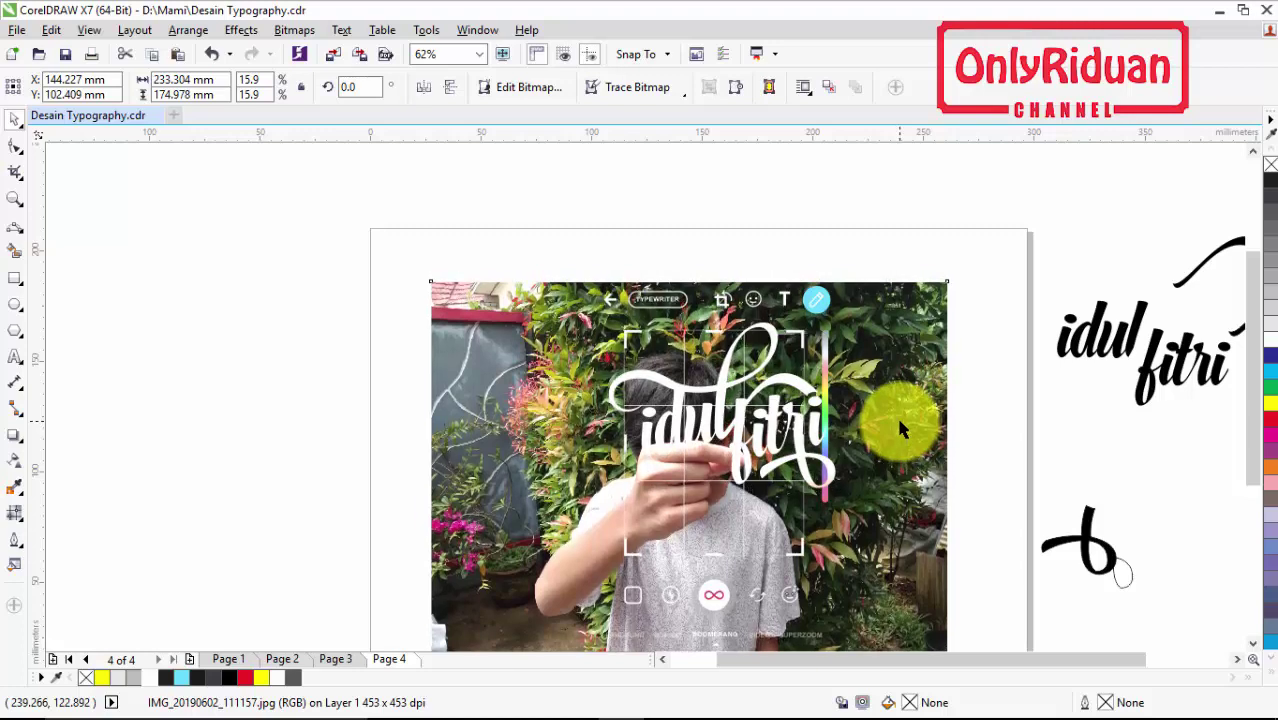
pyautogui.press('Down')
pyautogui.press('Down')
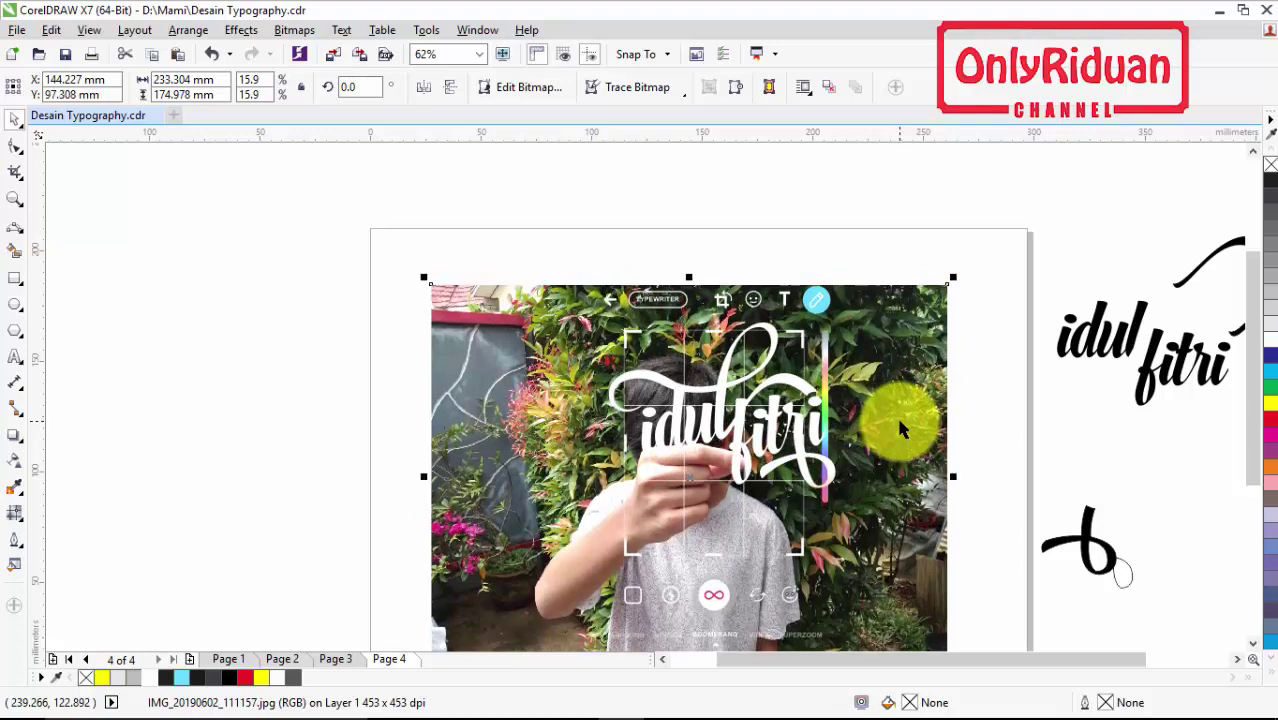
# Step: Nudge the photo down about 0.3 mm behind the lettering
pyautogui.press('Down')
pyautogui.press('Down')
pyautogui.press('Down')
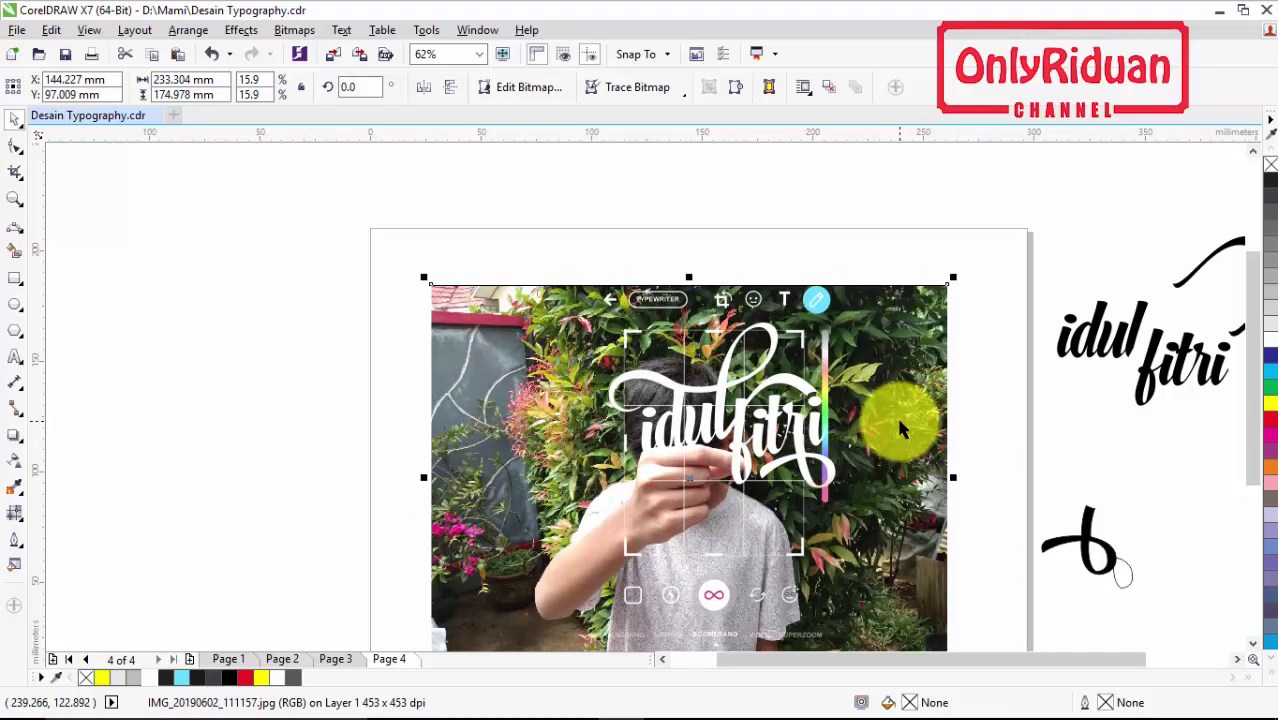
# Step: Compare how the fingers hold the lettering with the finished design on Page 1
pyautogui.click(14, 198)
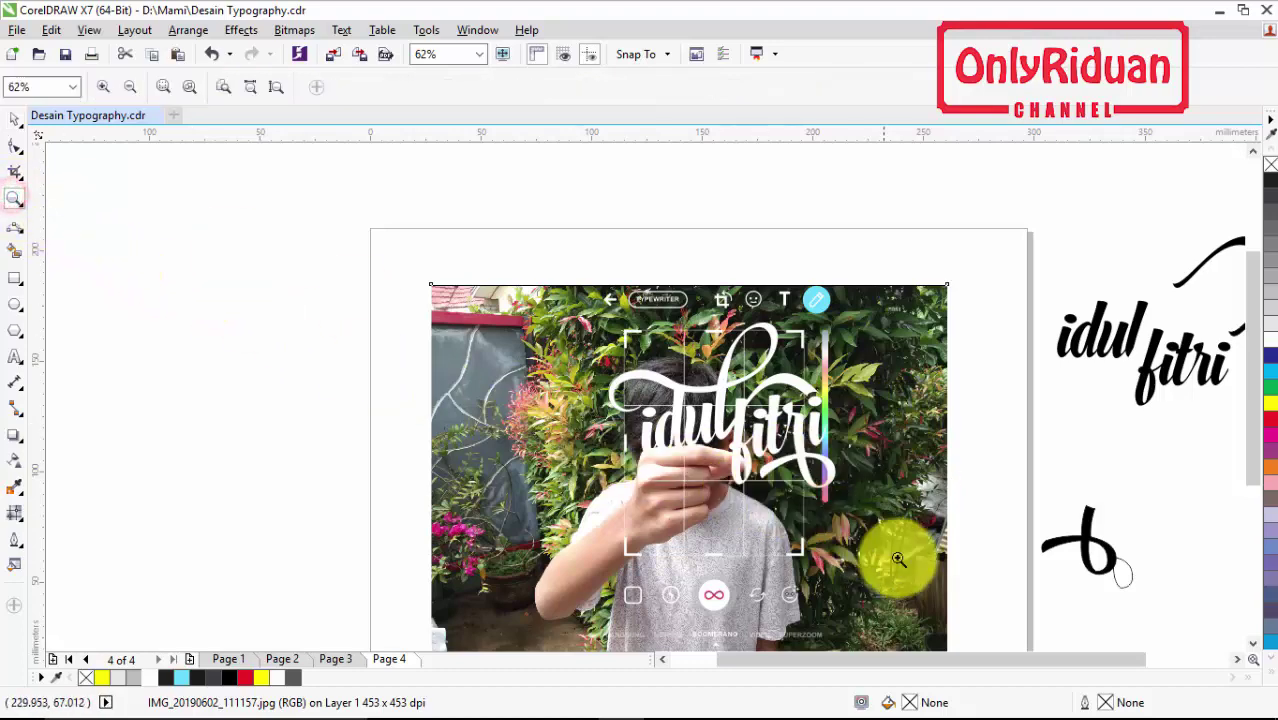
pyautogui.click(590, 364)
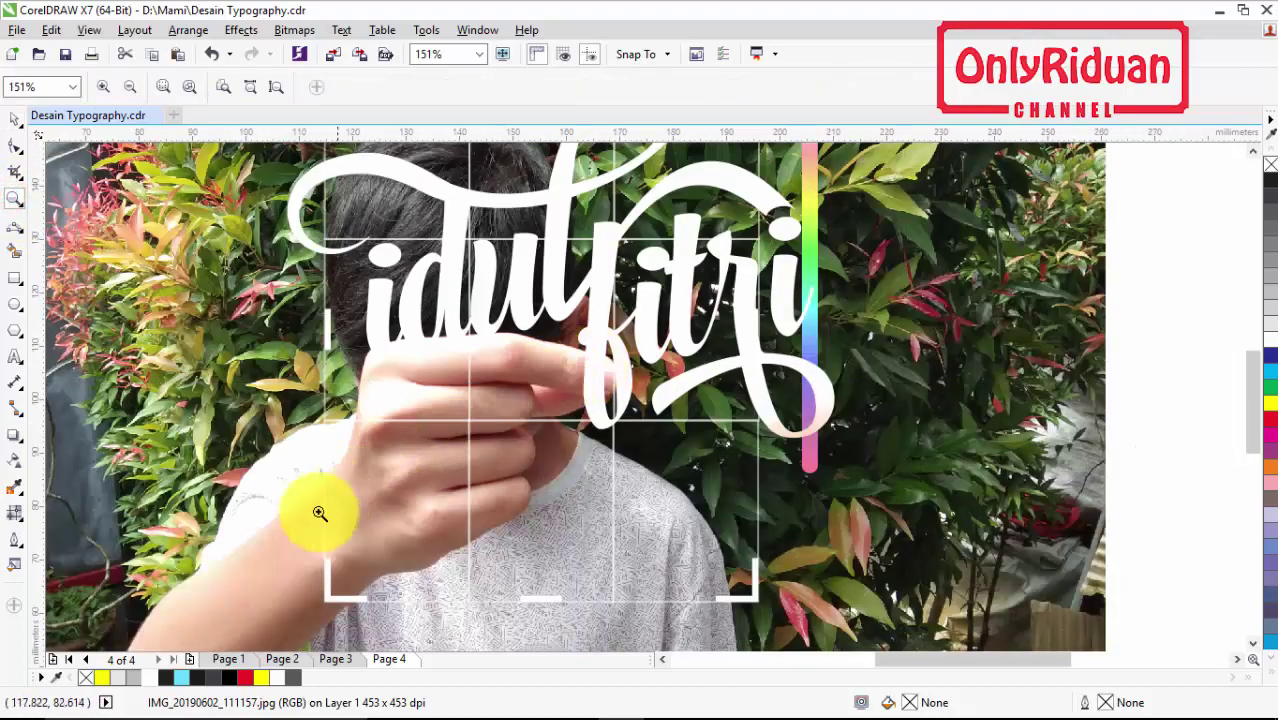
pyautogui.click(230, 662)
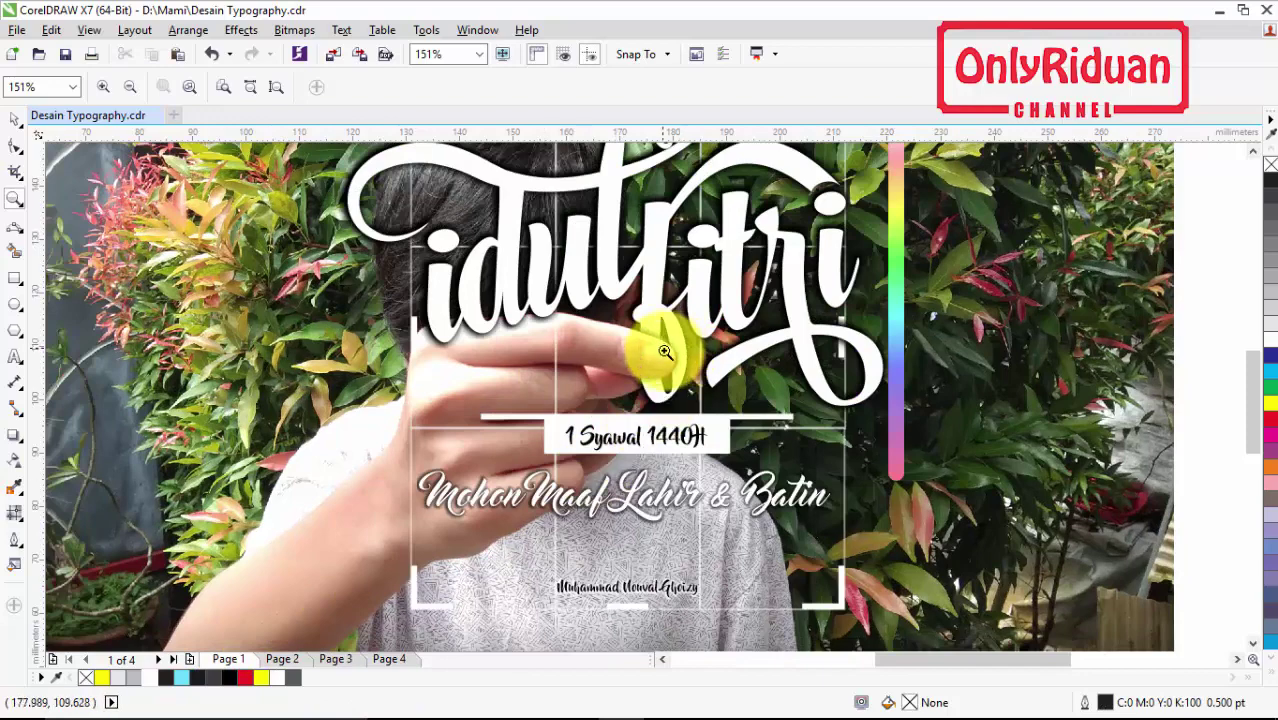
pyautogui.click(389, 659)
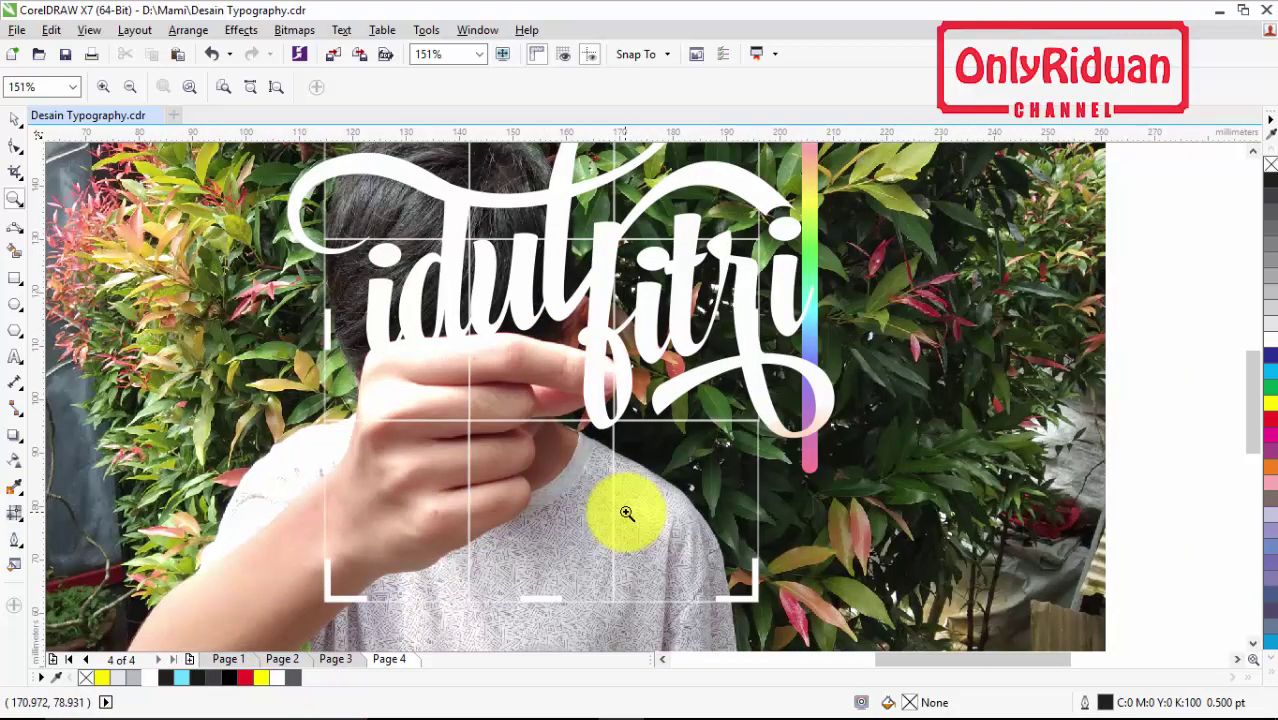
pyautogui.click(15, 118)
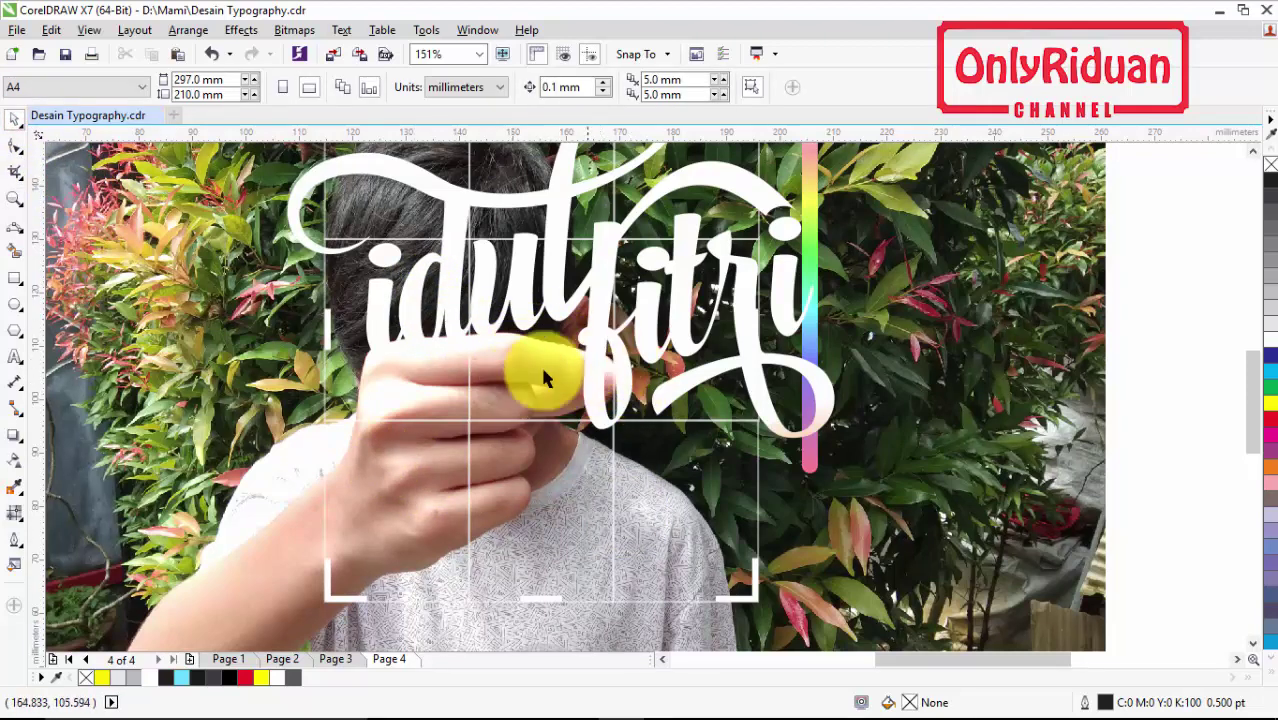
# Step: Place a copy of the photo outside the page, to the right of the spare lettering
pyautogui.scroll(-2, 553, 374)
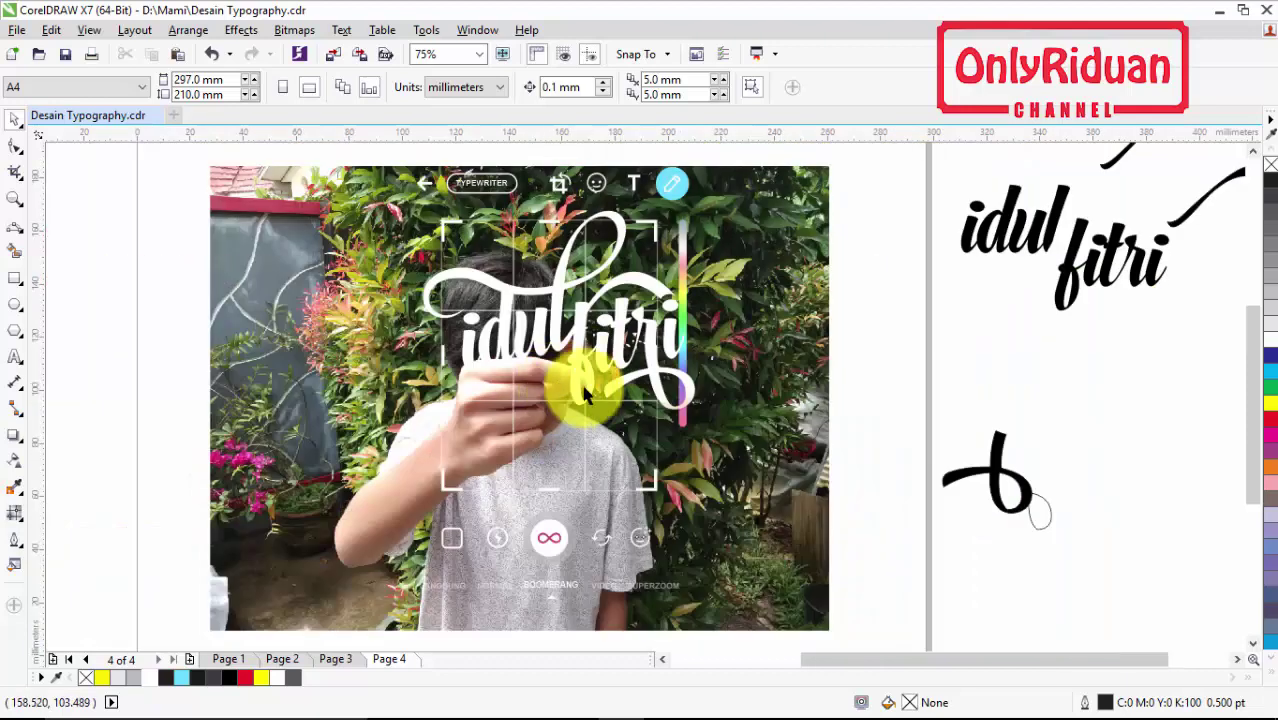
pyautogui.scroll(-1, 600, 400)
pyautogui.click(452, 335)
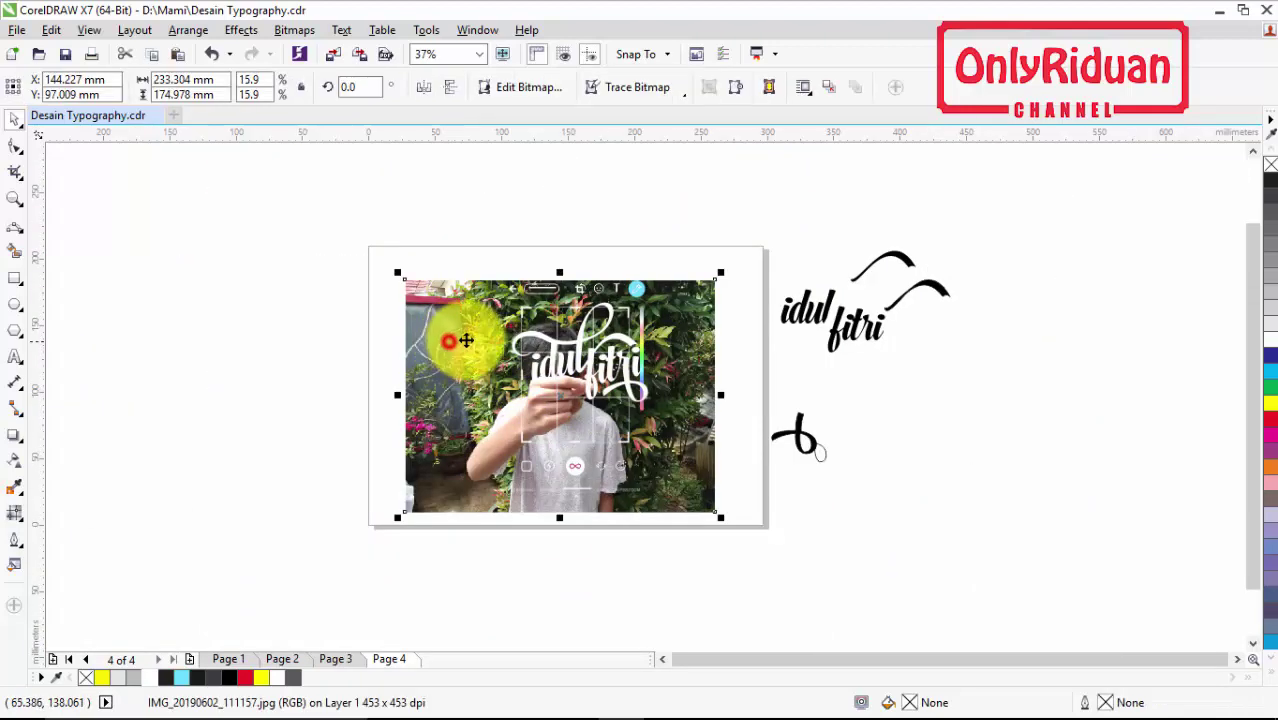
pyautogui.moveTo(424, 305); pyautogui.dragTo(912, 378)
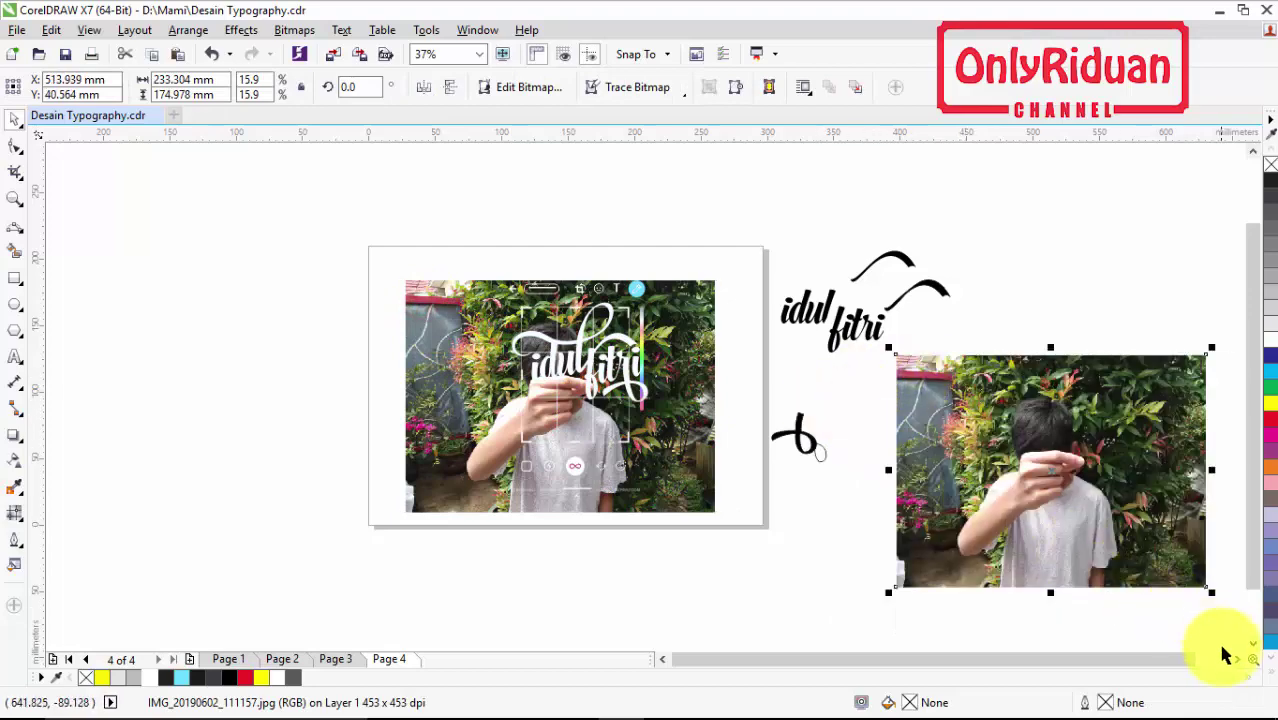
# Step: With the Pen tool, trace the upper edge and rounded tip of the top finger on the photo copy
pyautogui.click(1238, 659)
pyautogui.click(1238, 659)
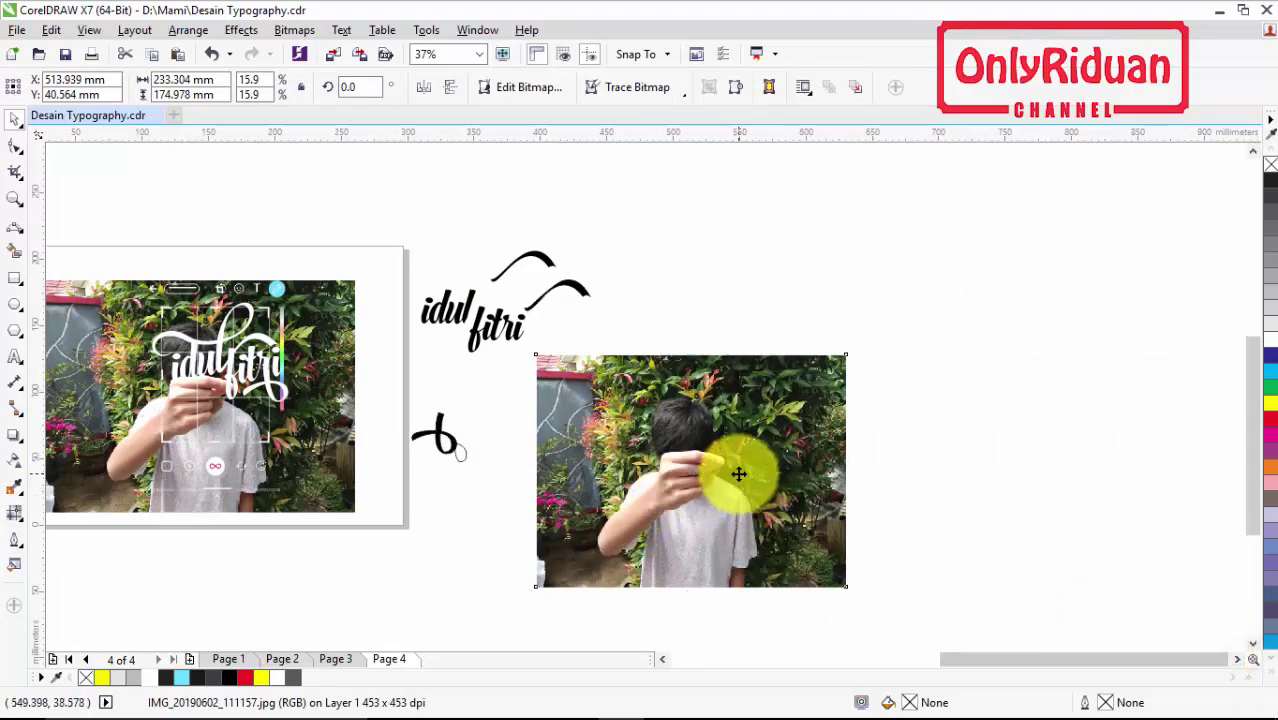
pyautogui.scroll(4, 694, 456)
pyautogui.scroll(2, 694, 456)
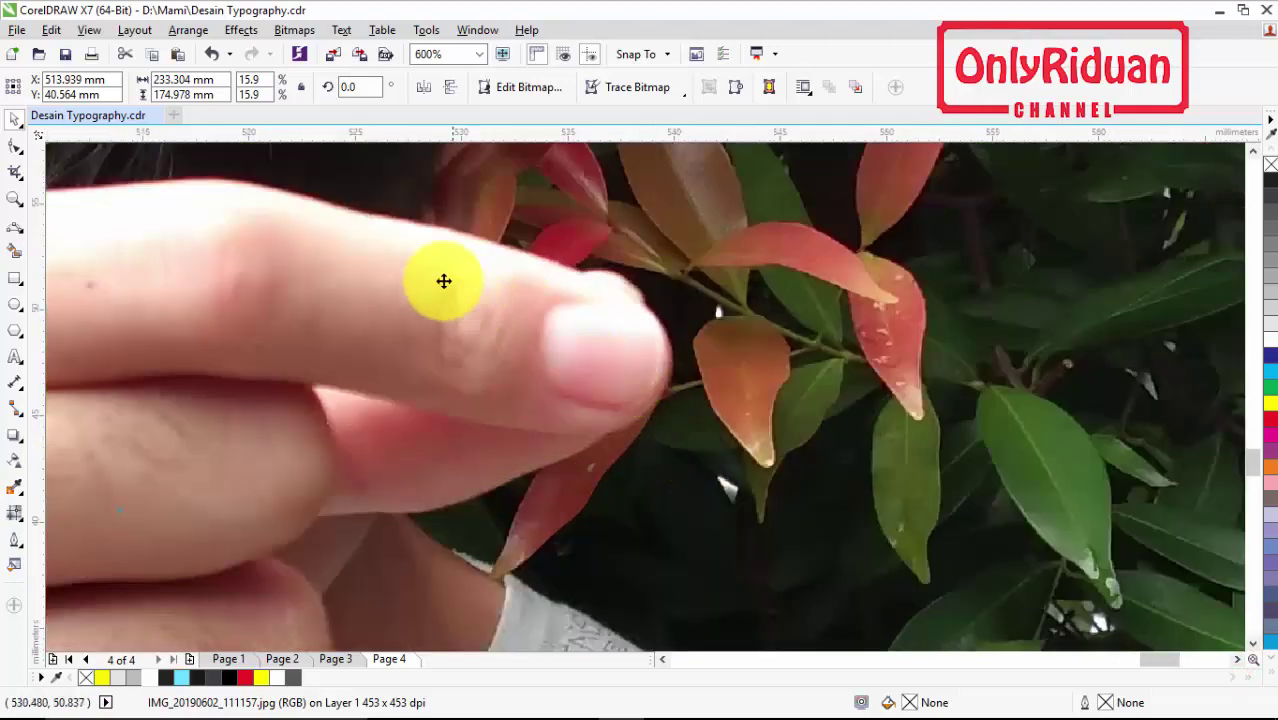
pyautogui.click(14, 230)
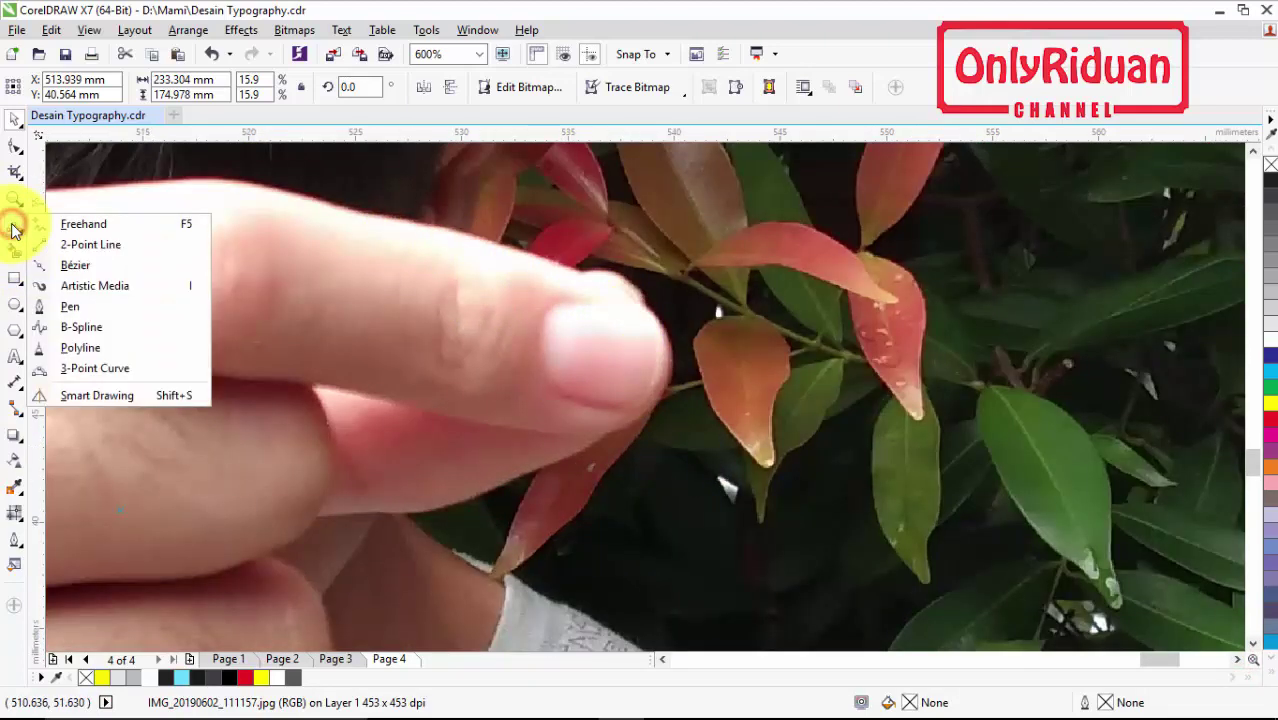
pyautogui.click(70, 307)
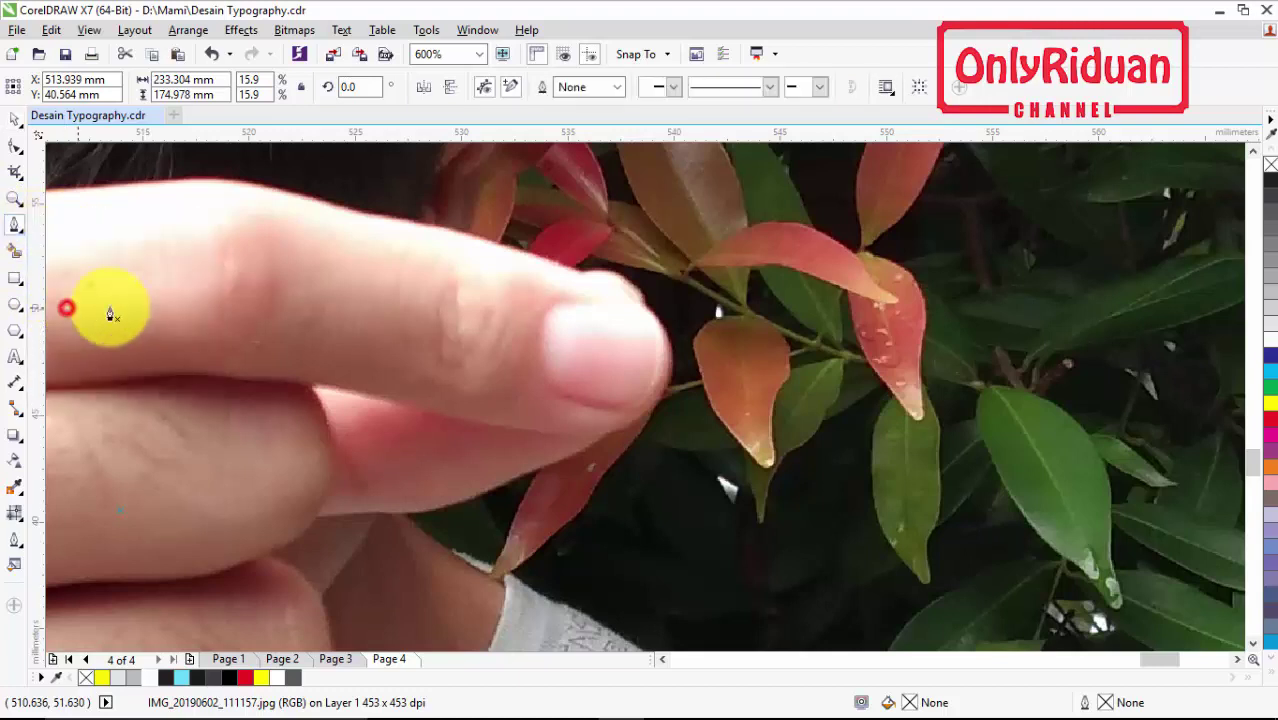
pyautogui.click(336, 210)
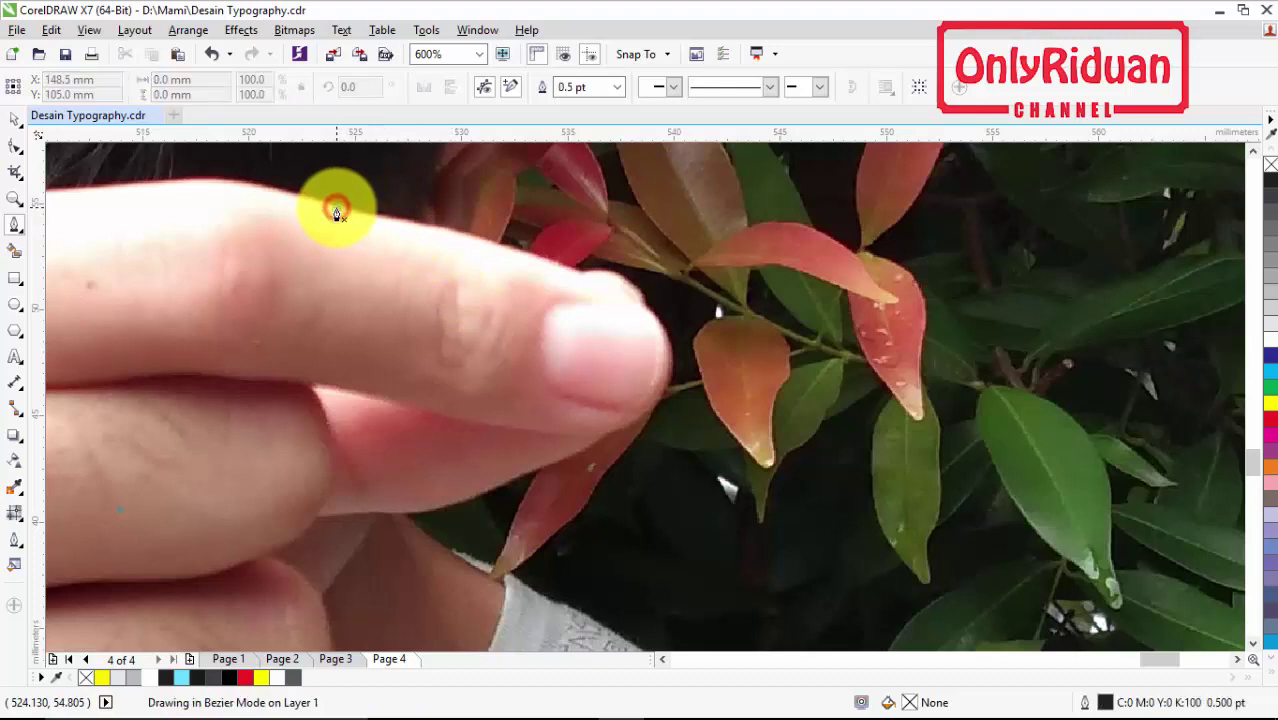
pyautogui.click(488, 243)
pyautogui.doubleClick(508, 256)
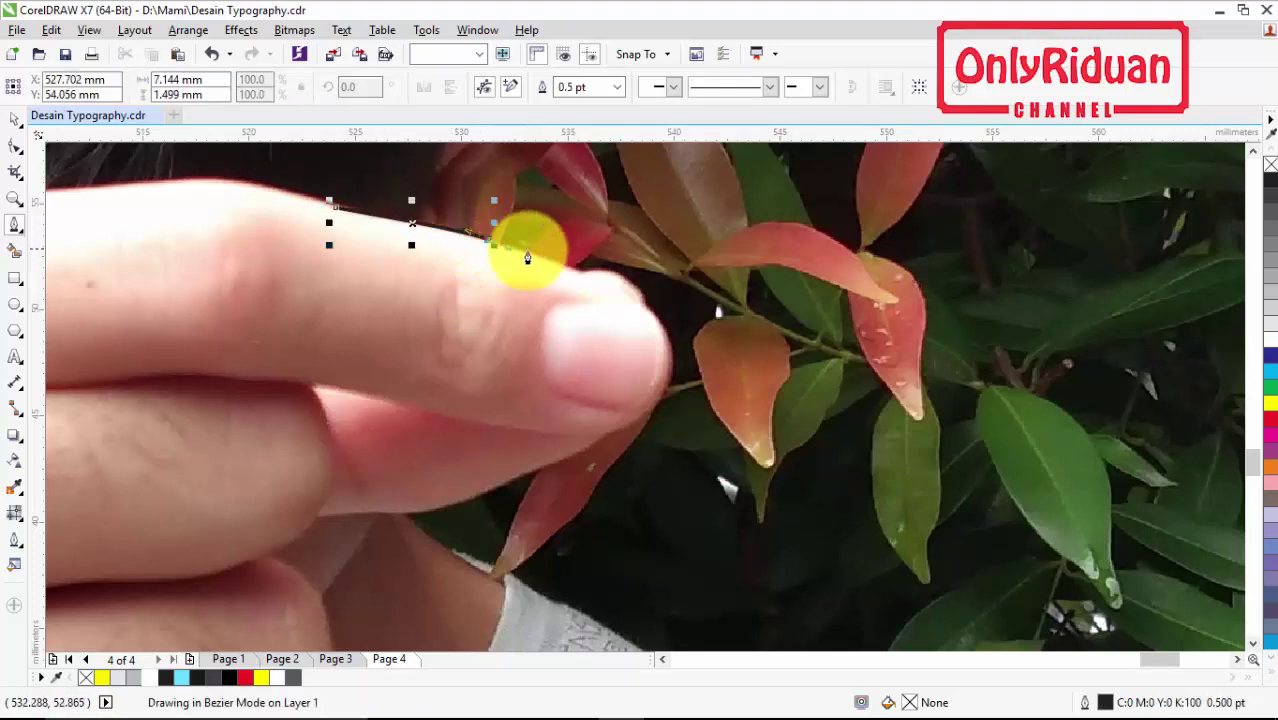
pyautogui.click(583, 275)
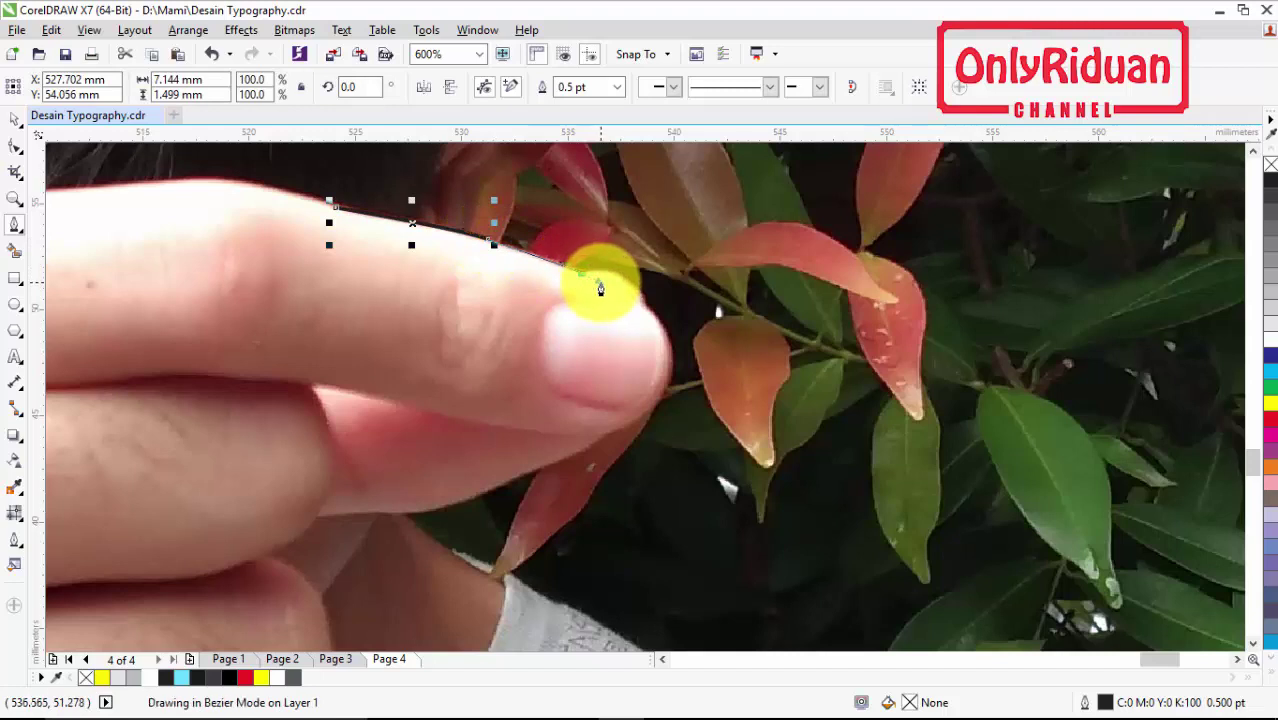
pyautogui.moveTo(664, 334); pyautogui.dragTo(662, 379)
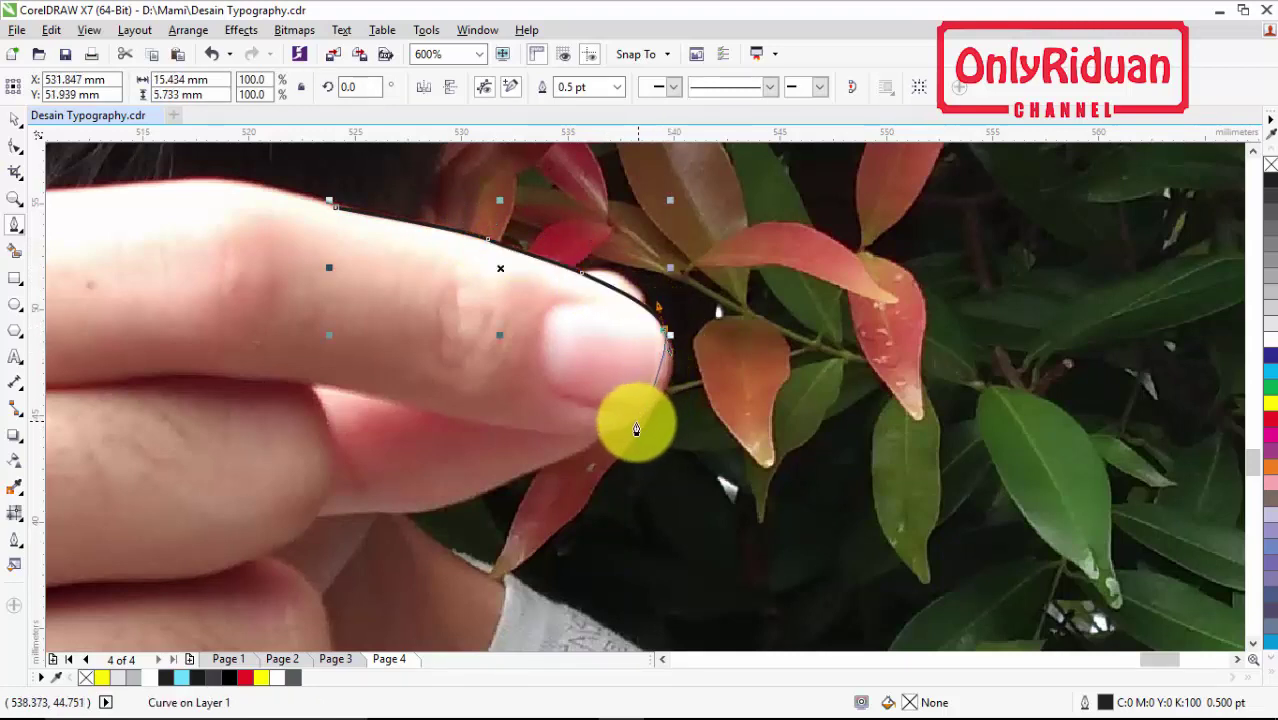
# Step: Continue the path along the underside of the finger and close it into an outline about 16.8 × 10.6 mm
pyautogui.moveTo(630, 428); pyautogui.dragTo(580, 447)
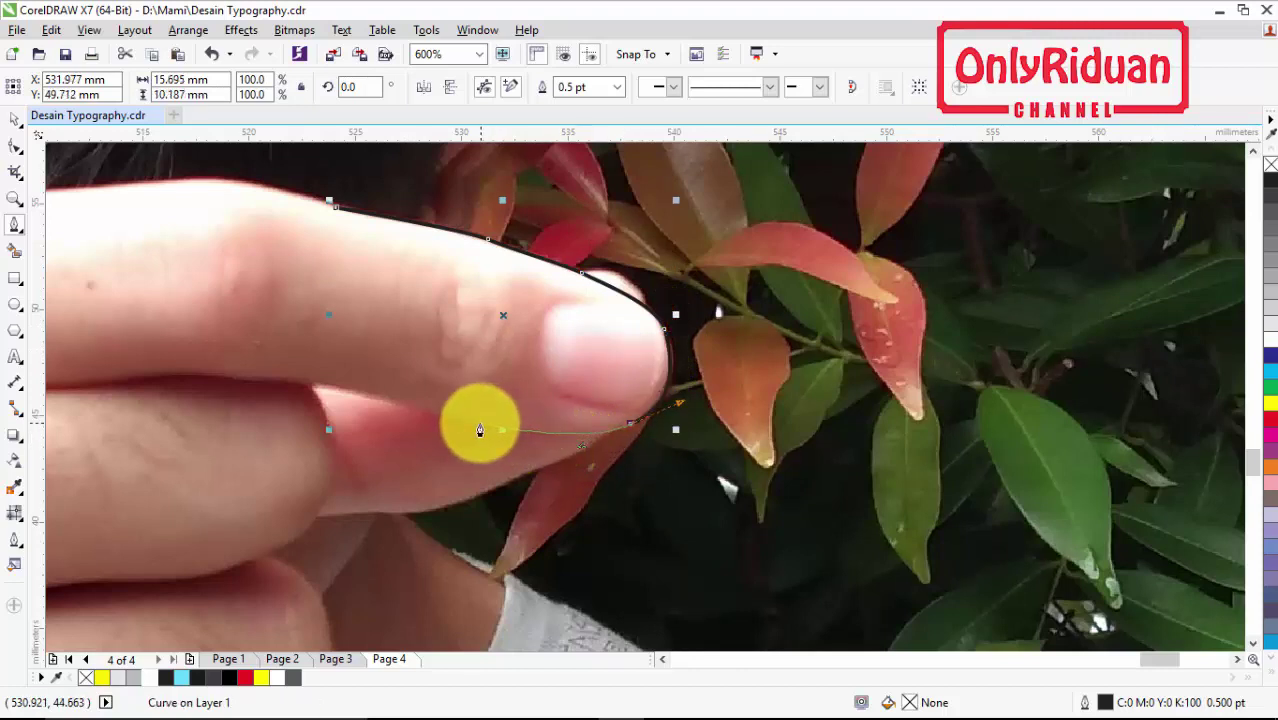
pyautogui.click(471, 426)
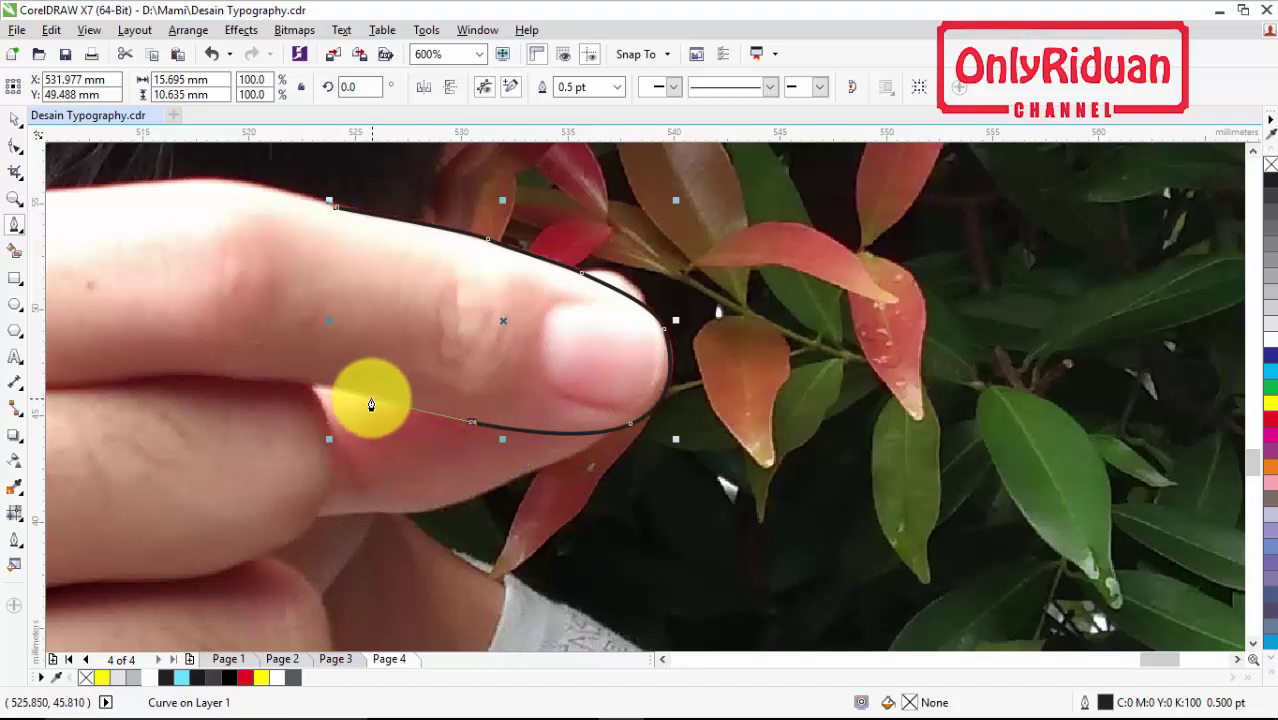
pyautogui.click(361, 397)
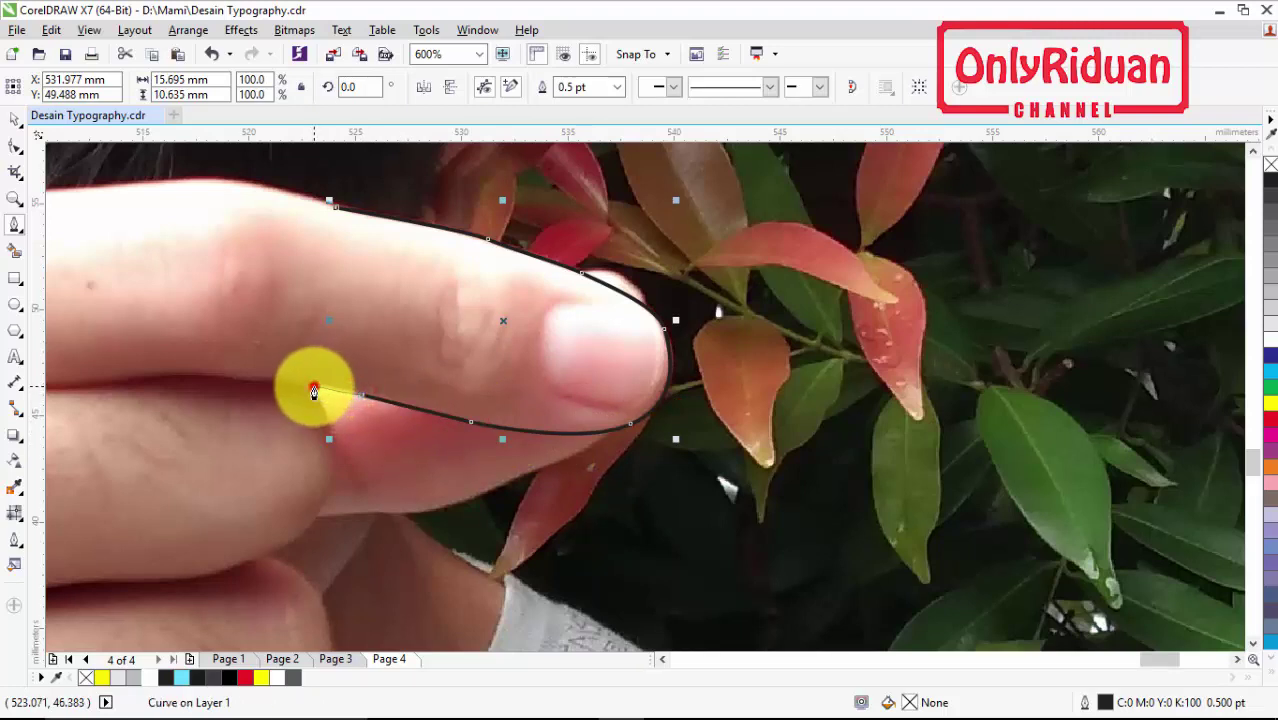
pyautogui.click(313, 391)
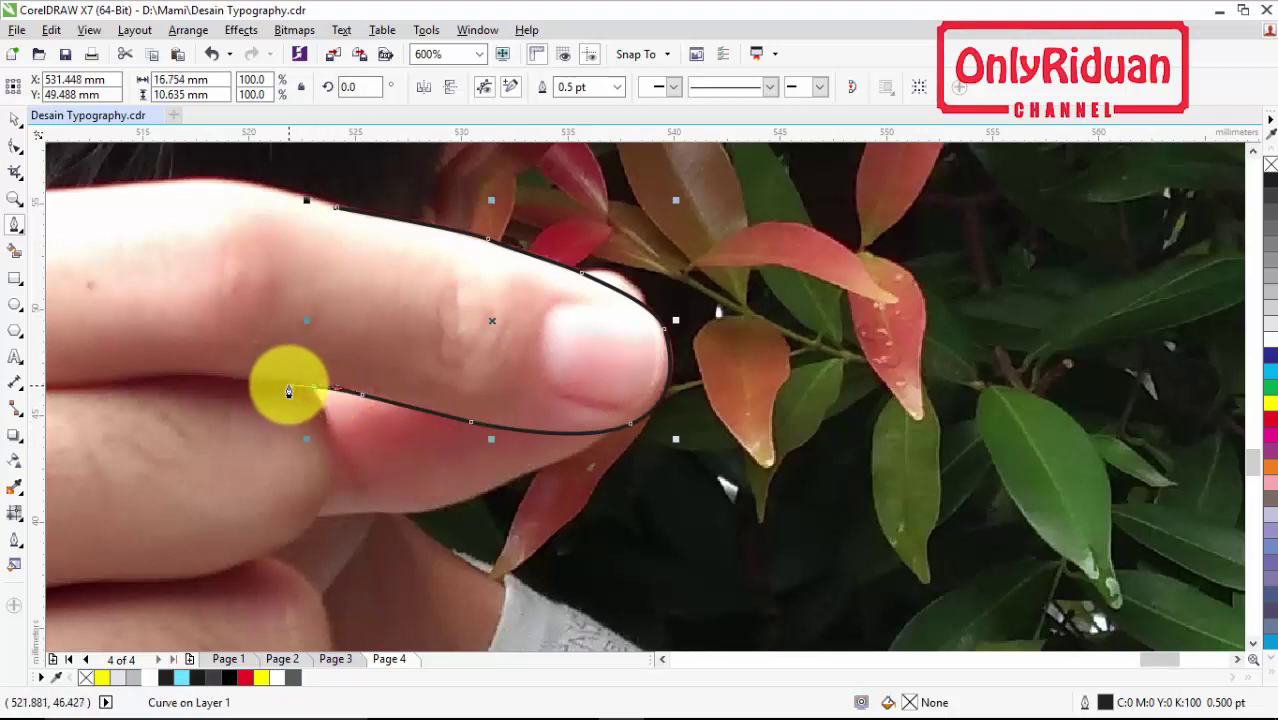
pyautogui.press('alt')
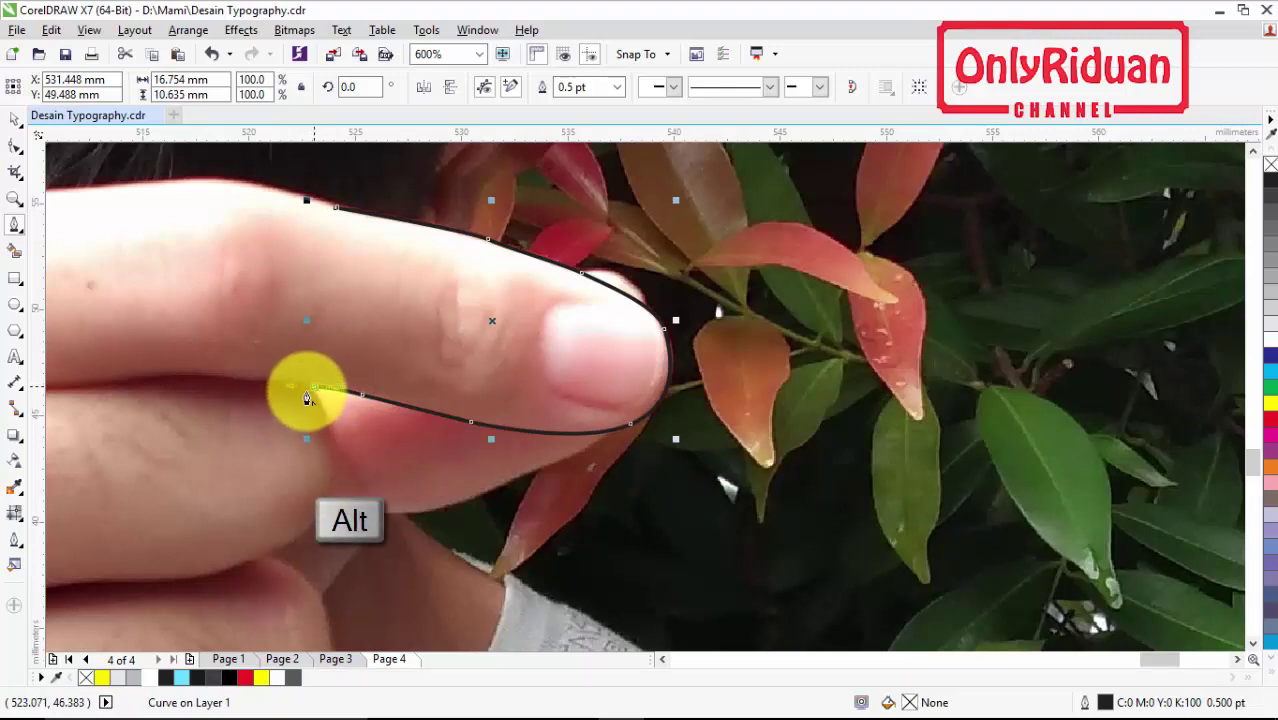
pyautogui.moveTo(288, 392); pyautogui.dragTo(337, 207)
pyautogui.click(315, 393)
# Step: Intersect the closed finger outline with the photo copy to cut out the fingertip
pyautogui.scroll(-3, 371, 215)
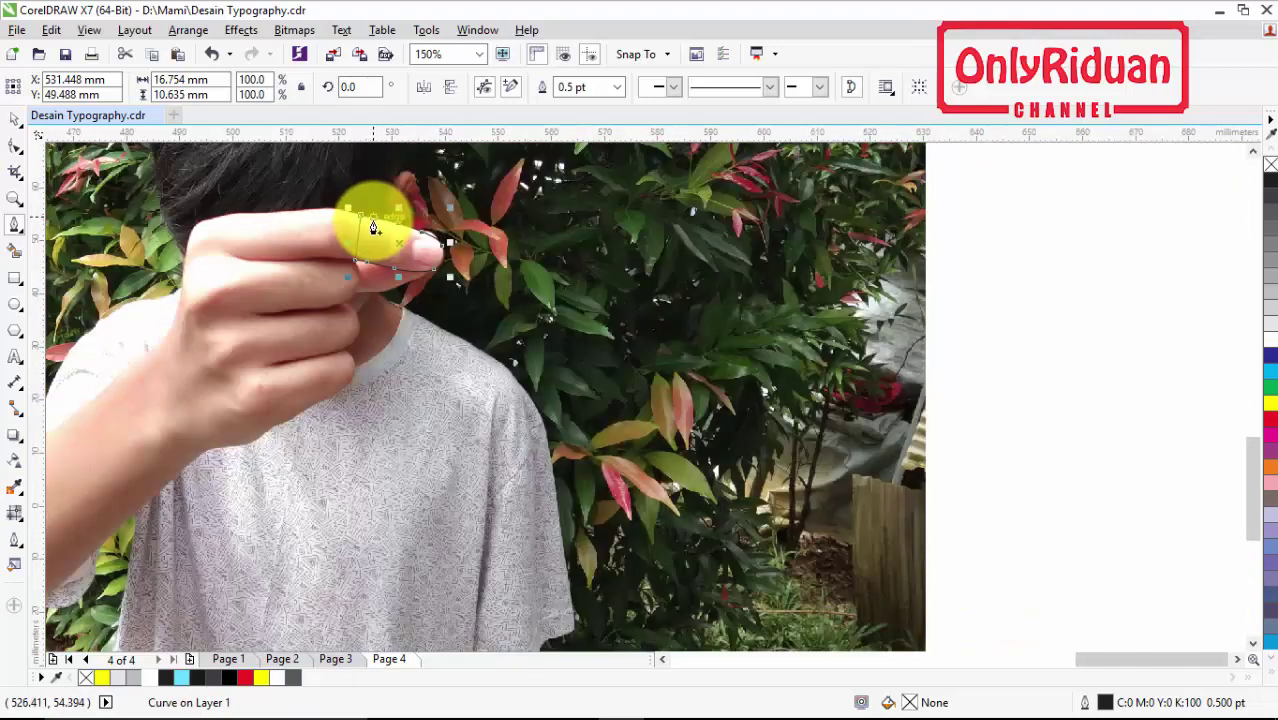
pyautogui.click(14, 118)
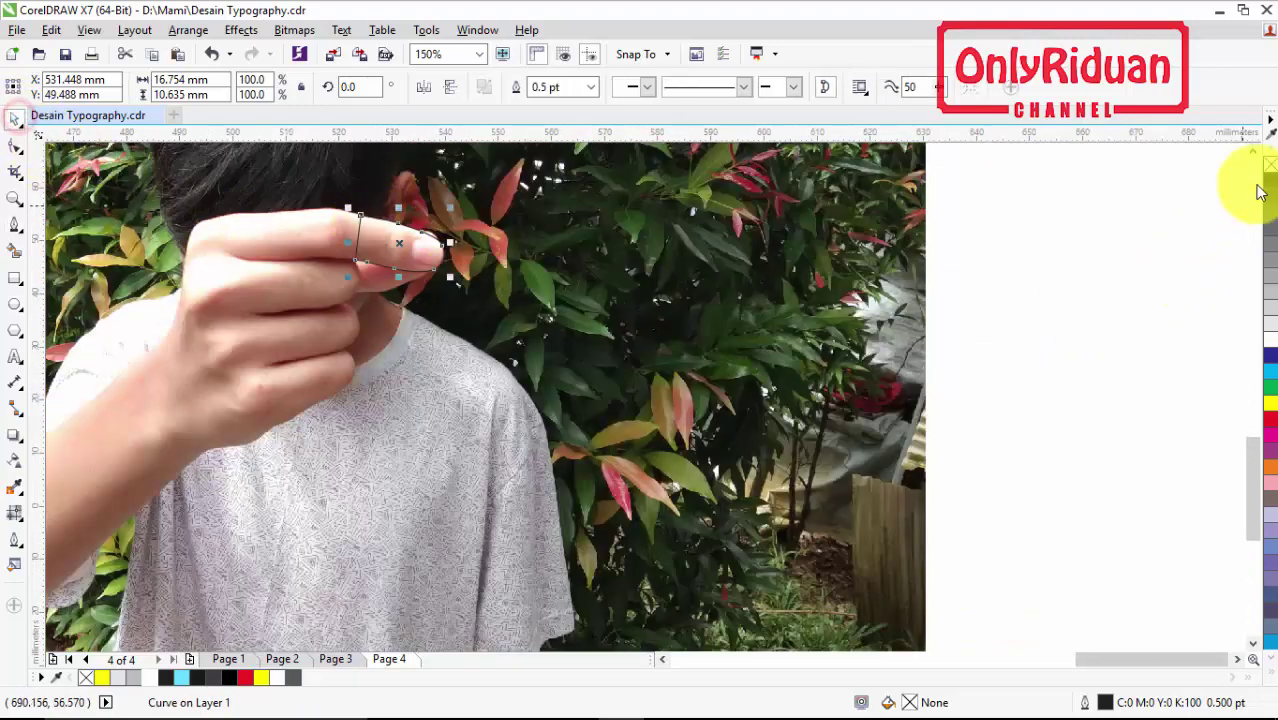
pyautogui.click(1255, 152)
pyautogui.press('shift')
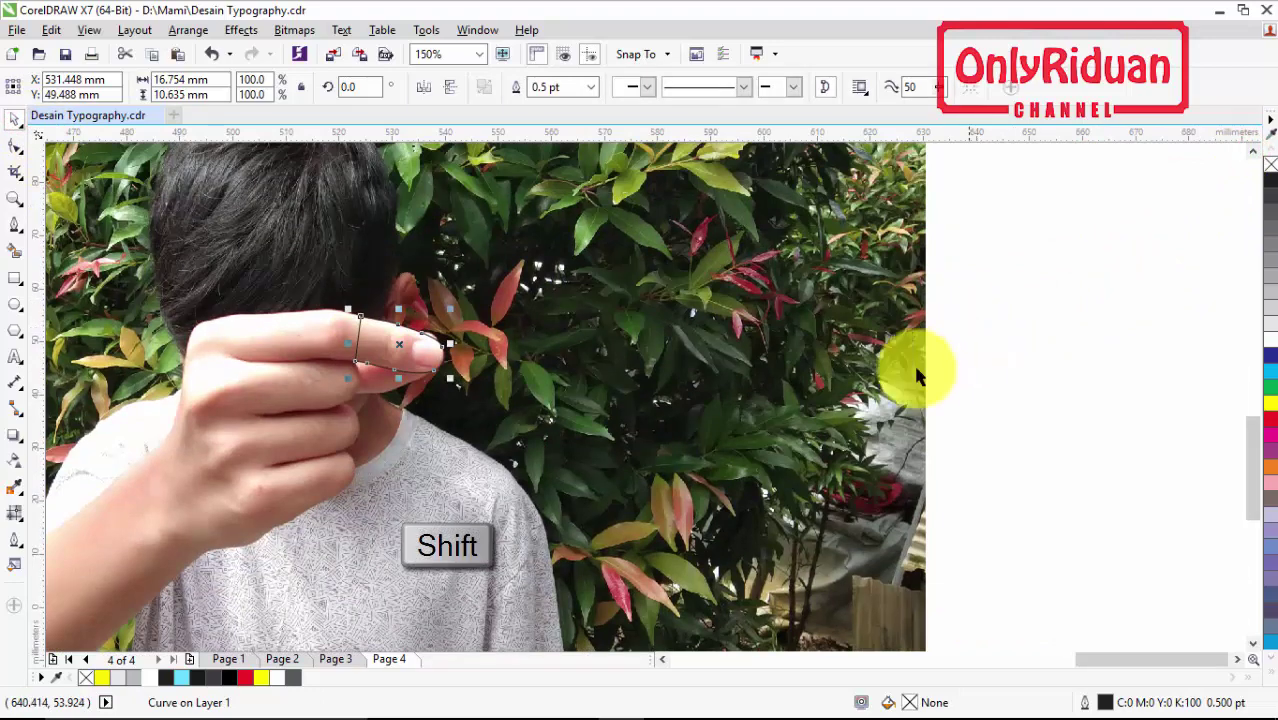
pyautogui.keyDown('shift'); pyautogui.click(706, 314); pyautogui.keyUp('shift')
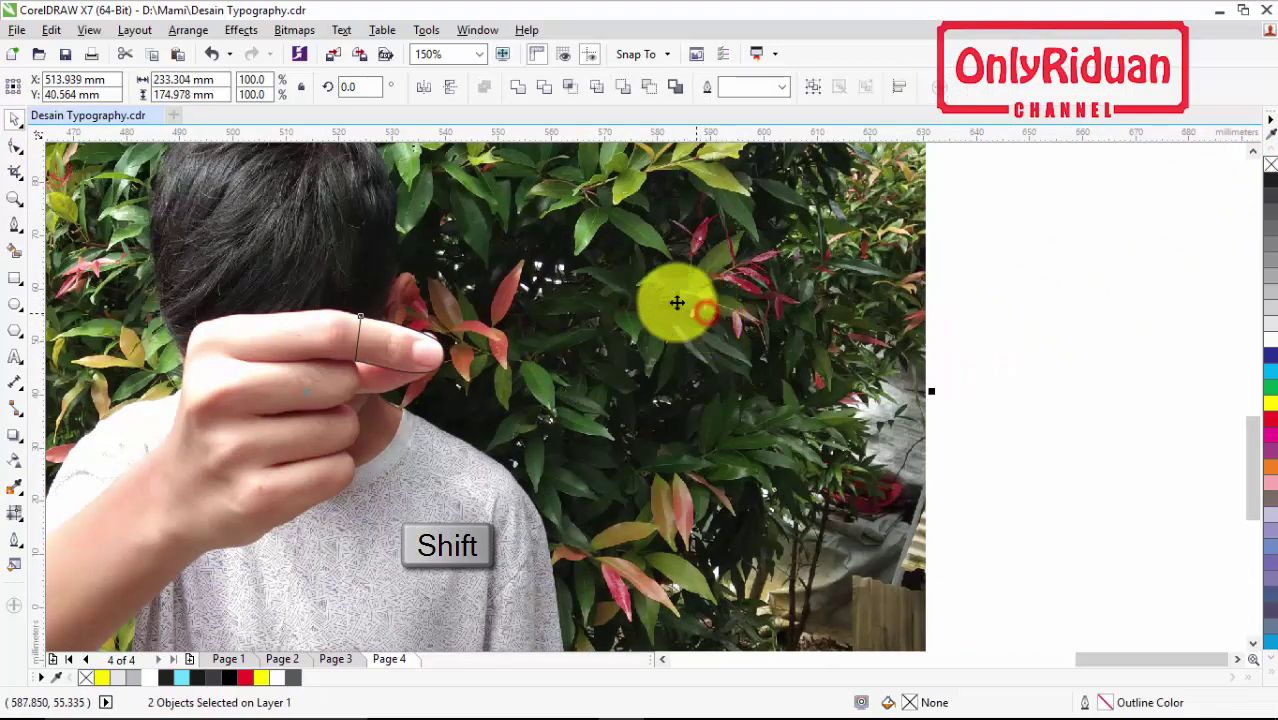
pyautogui.click(569, 89)
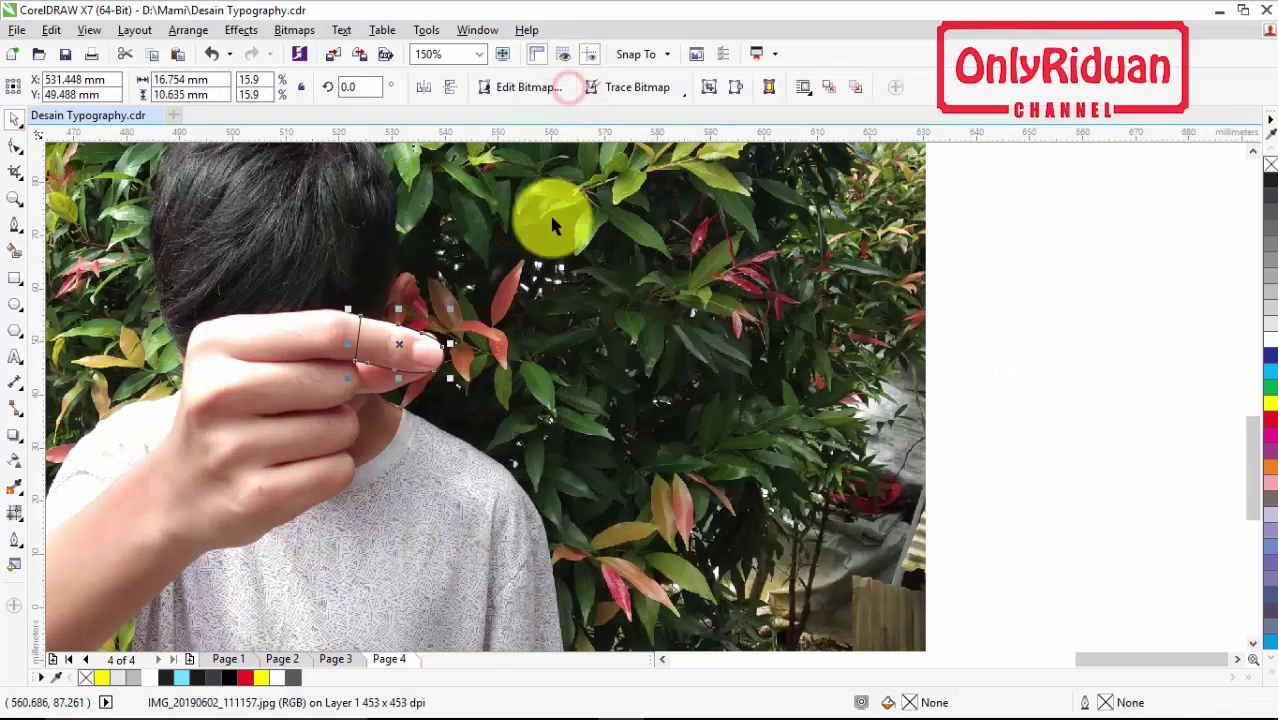
# Step: Pull the cut-out fingertip away from the hand and set the traced outline aside
pyautogui.moveTo(440, 340); pyautogui.dragTo(627, 385)
pyautogui.click(405, 350)
pyautogui.press('Delete')
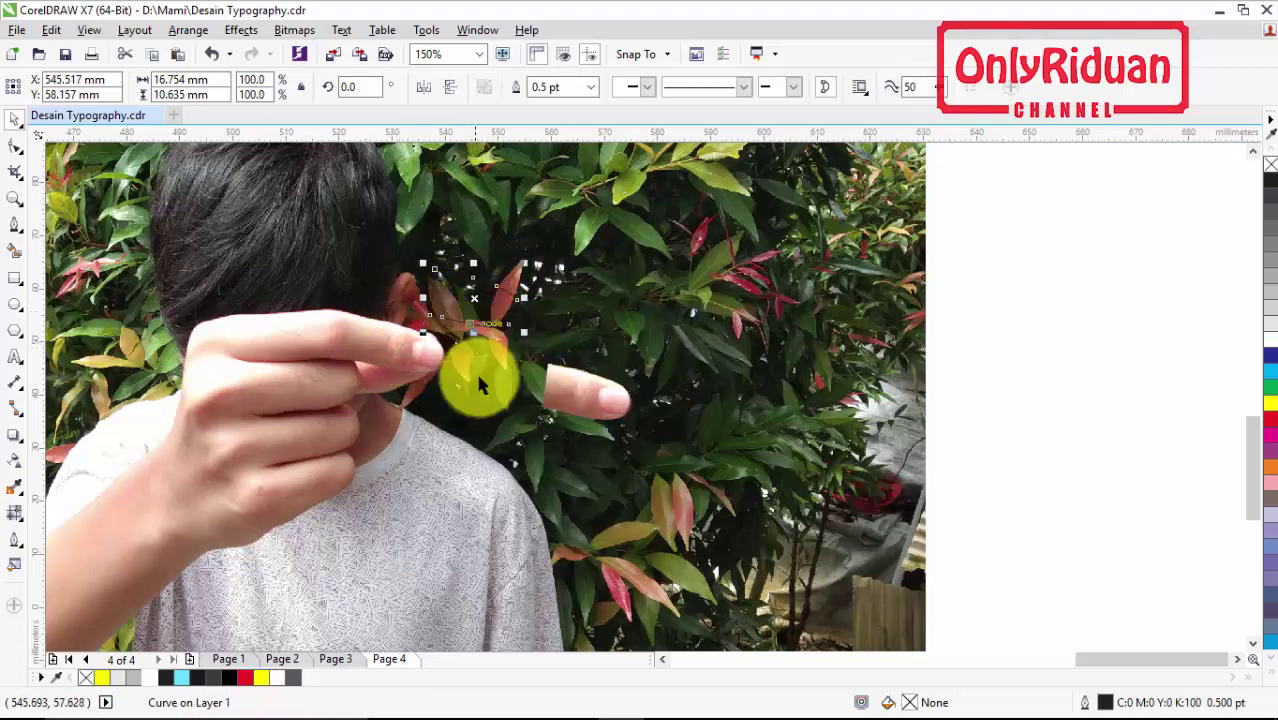
# Step: Move the cut-out fingertip onto the page, over the matching finger and in front of the letter f
pyautogui.click(571, 405)
pyautogui.scroll(-2, 604, 410)
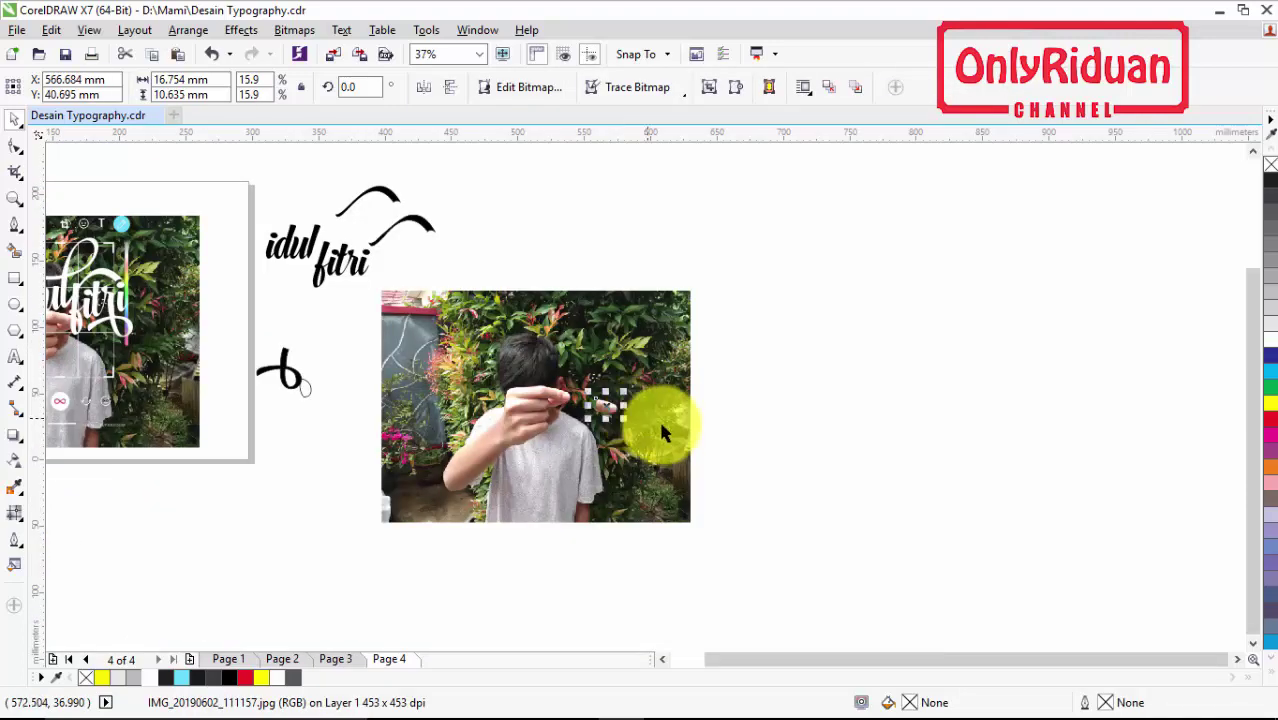
pyautogui.moveTo(607, 410); pyautogui.dragTo(182, 330)
pyautogui.click(663, 662)
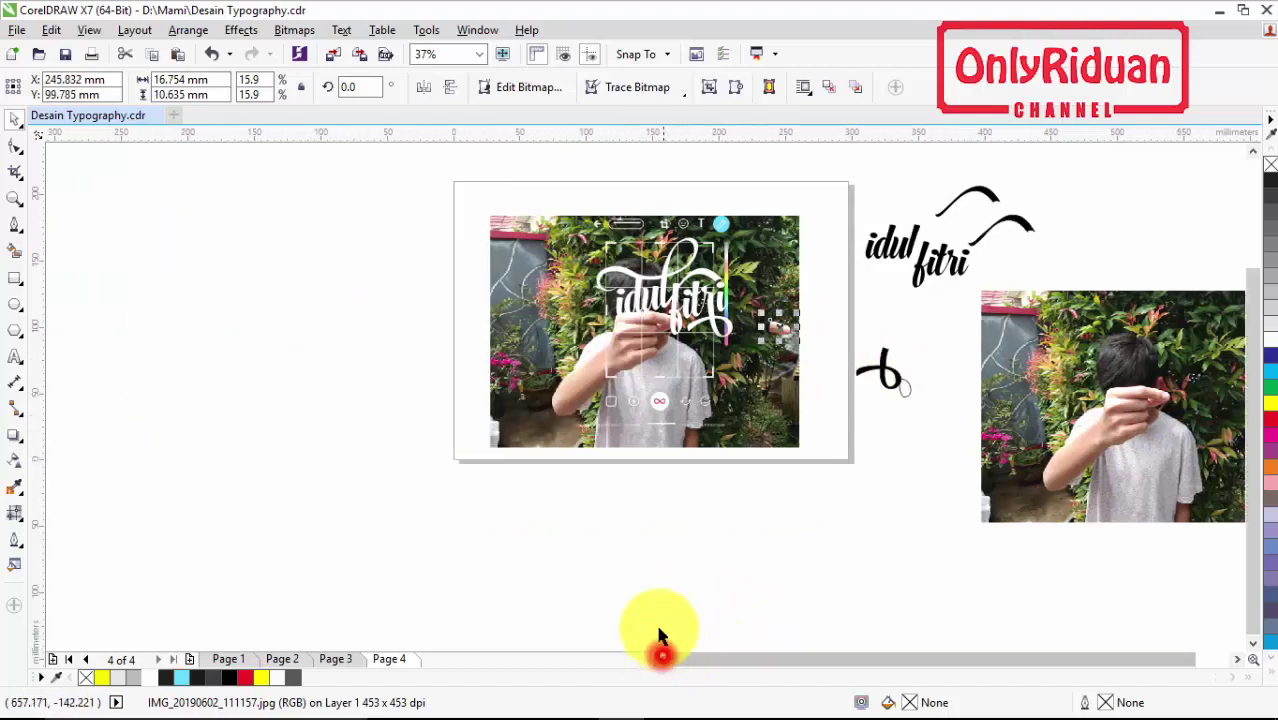
pyautogui.moveTo(780, 328); pyautogui.dragTo(687, 357)
pyautogui.scroll(2, 678, 314)
pyautogui.scroll(2, 668, 314)
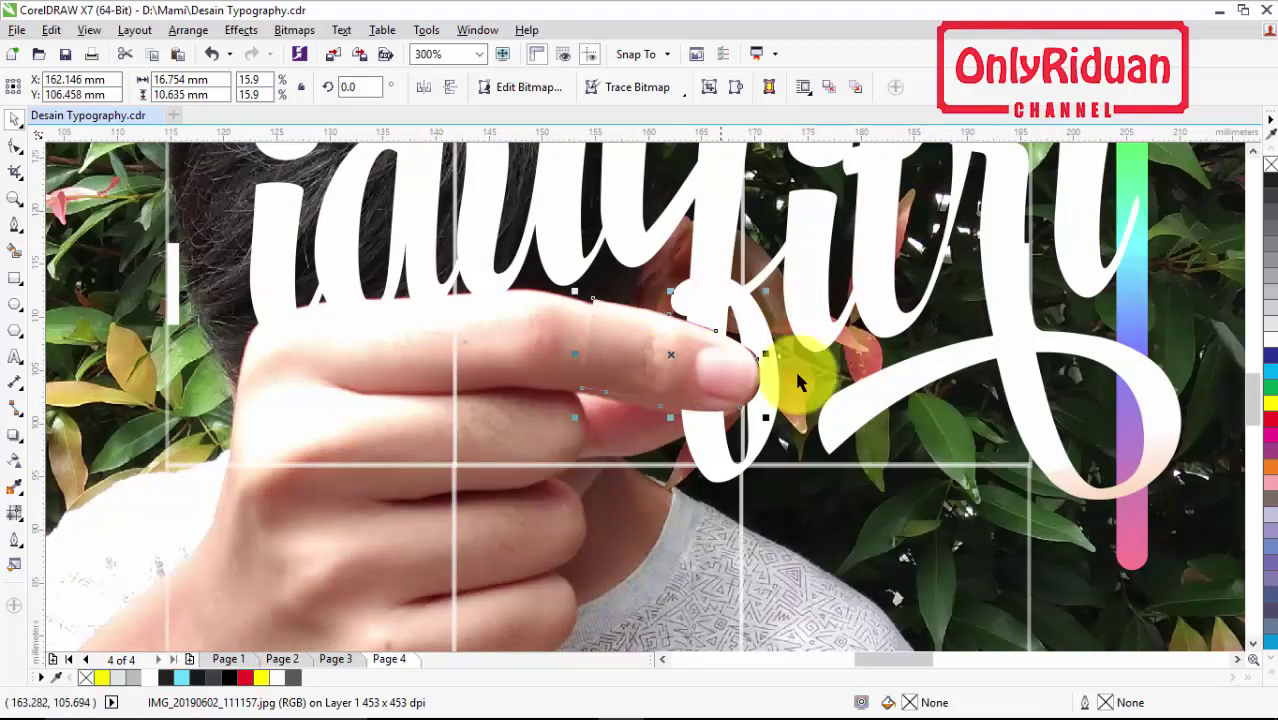
# Step: Nudge the cut-out fingertip down about 0.6 mm to line up with the finger in the photo
pyautogui.press('Down')
pyautogui.press('Down')
pyautogui.press('Down')
pyautogui.press('Down')
pyautogui.press('Down')
pyautogui.press('Down')
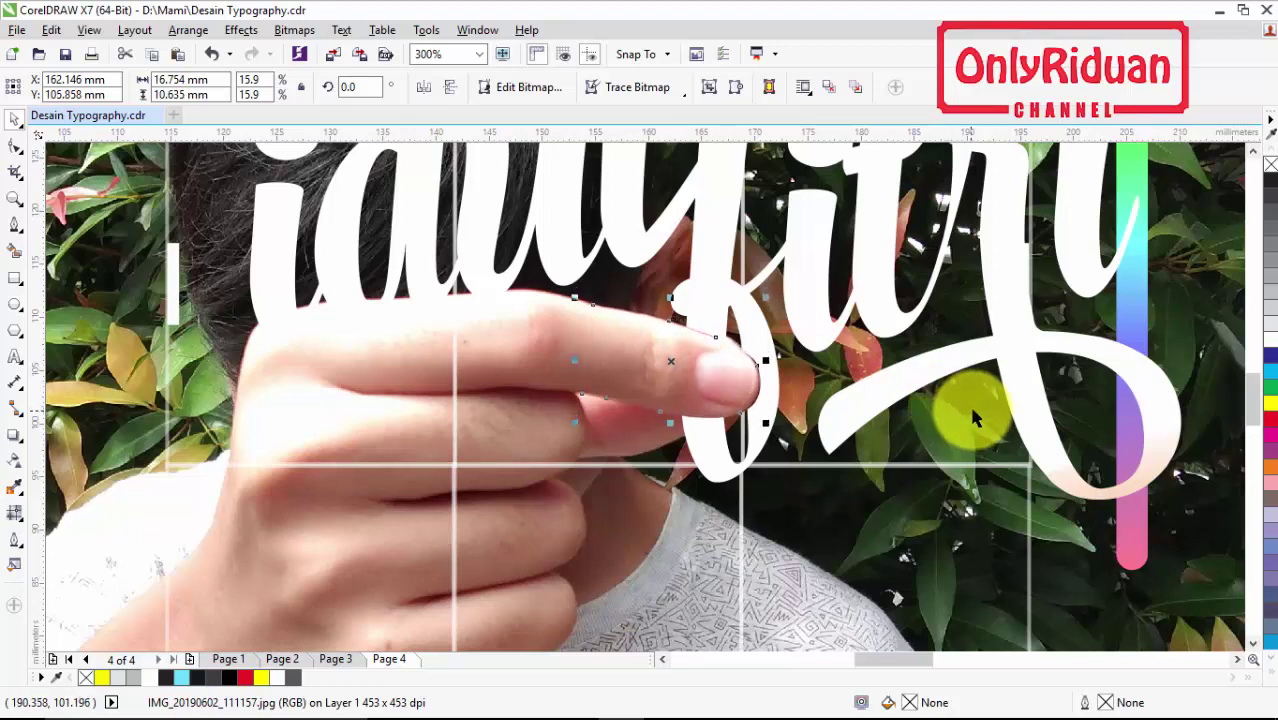
pyautogui.click(775, 437)
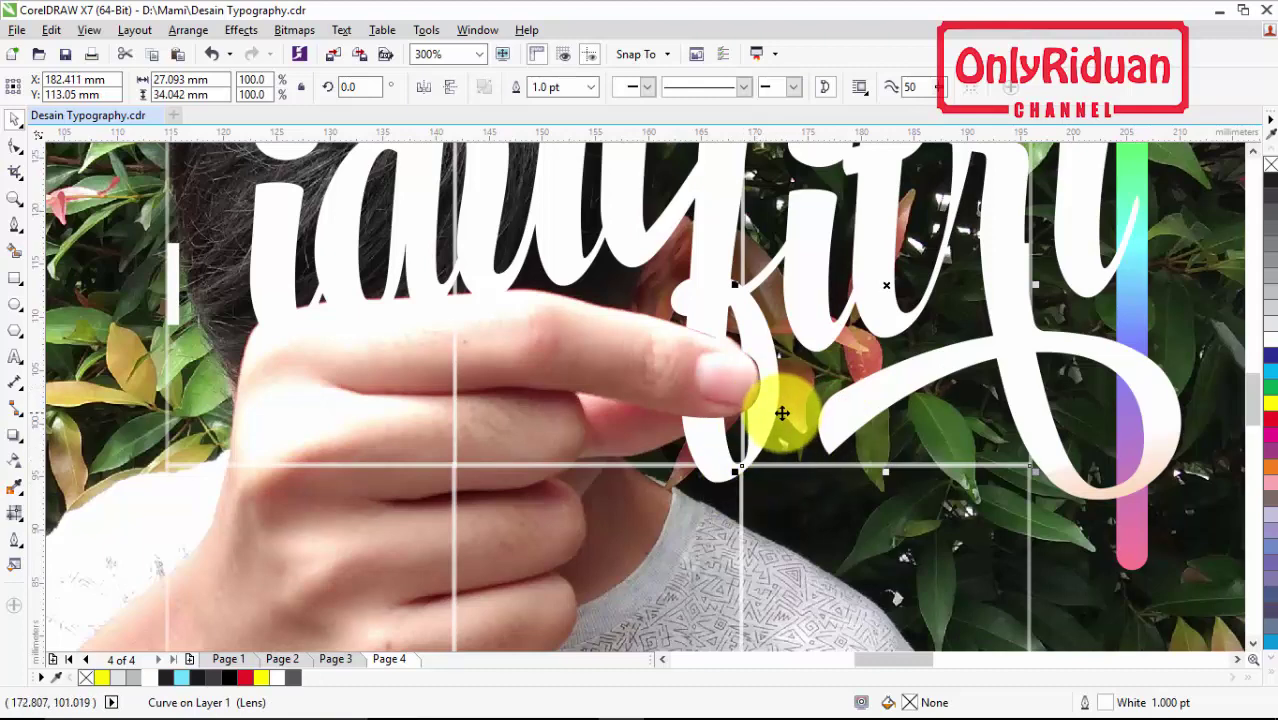
pyautogui.scroll(2, 752, 398)
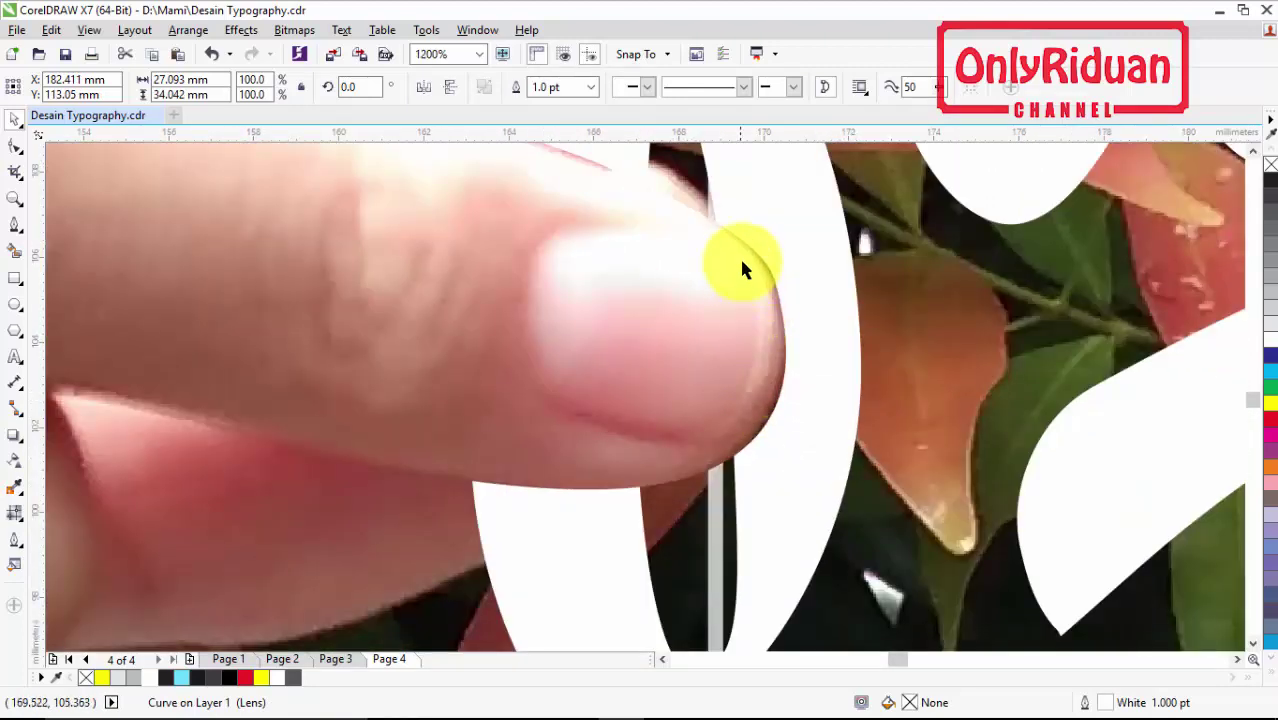
pyautogui.scroll(-1, 780, 270)
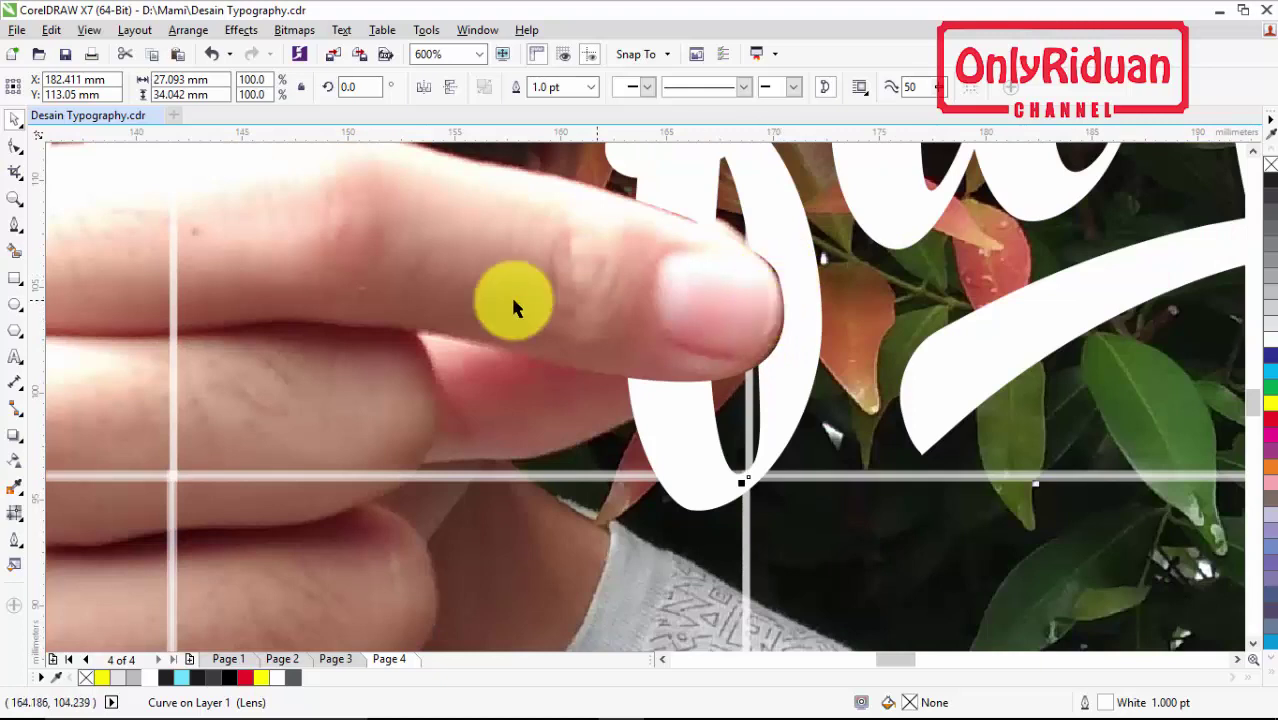
# Step: Draw a closed Pen outline, about 8.1 × 10.3 mm, following the fingertip's curved edge and enclosing the excess area just beyond it
pyautogui.click(15, 228)
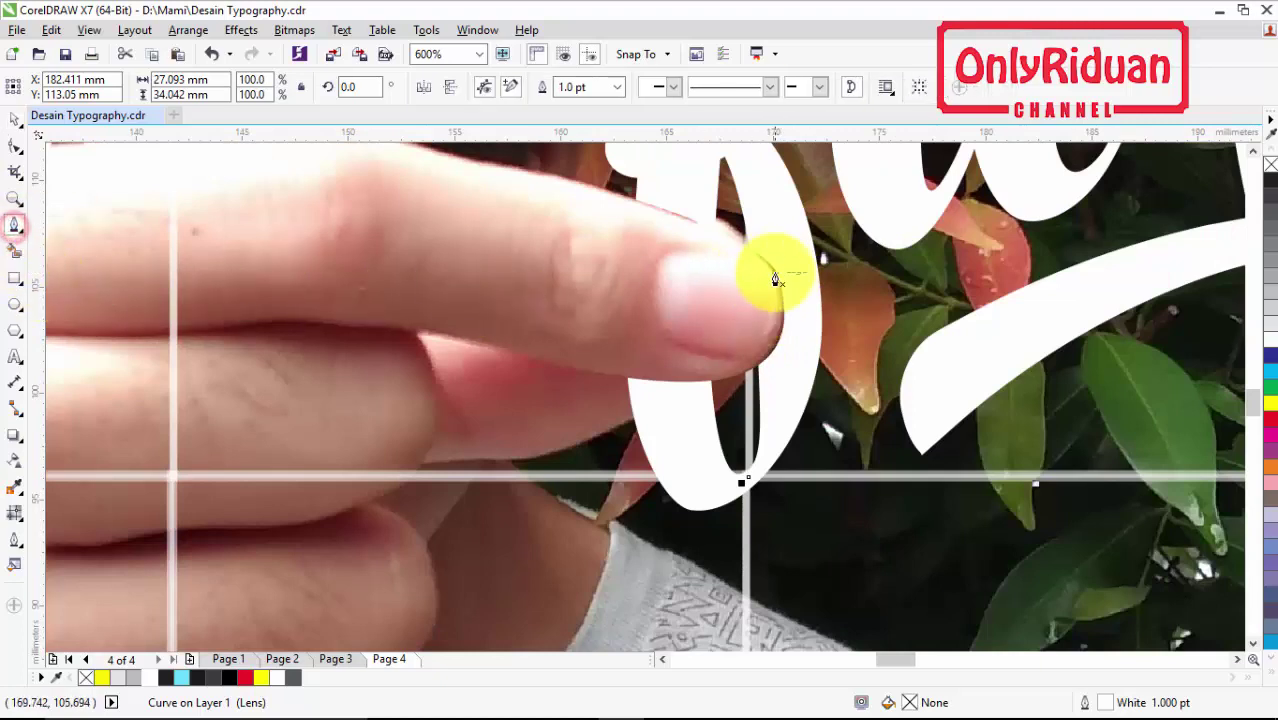
pyautogui.click(705, 228)
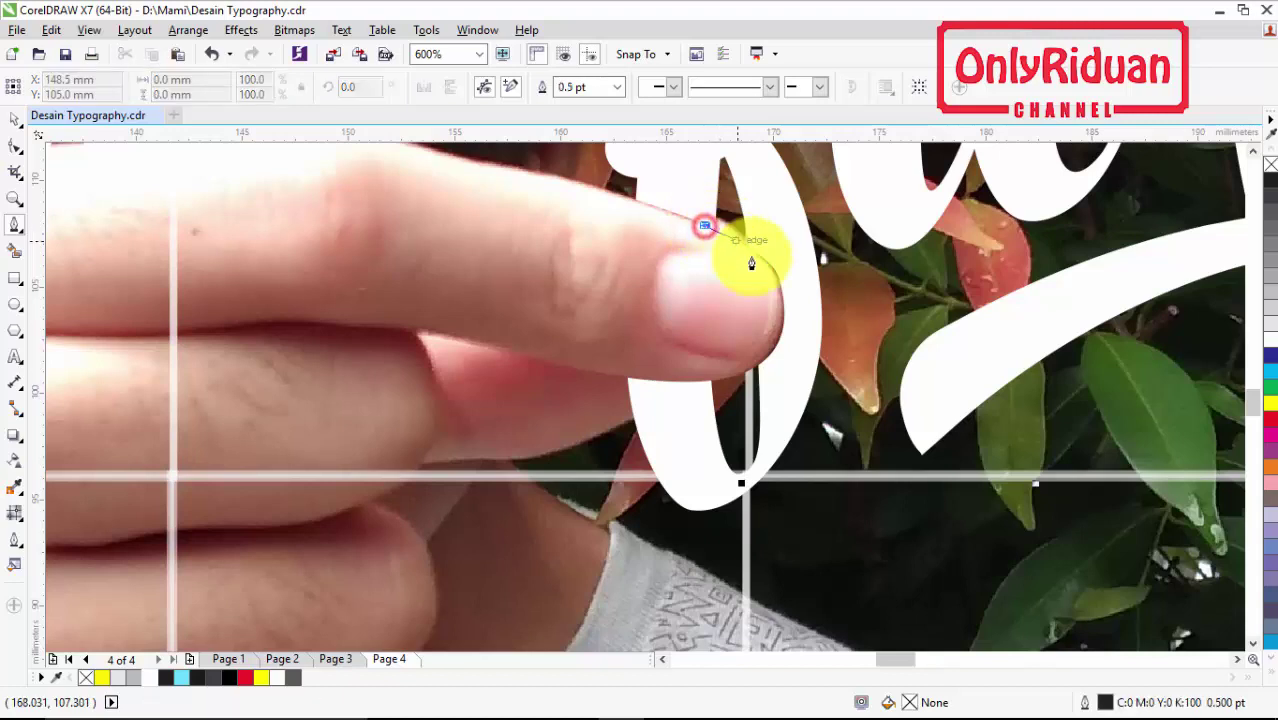
pyautogui.scroll(1, 777, 293)
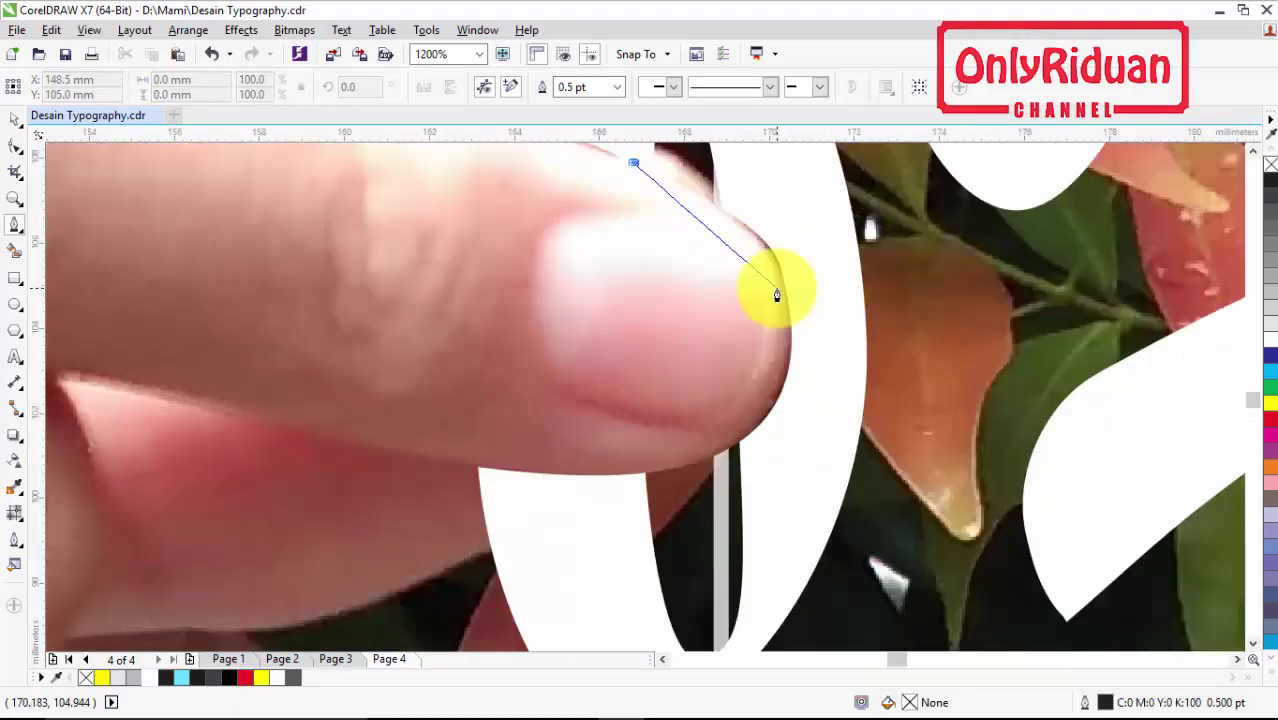
pyautogui.moveTo(783, 292); pyautogui.dragTo(789, 348)
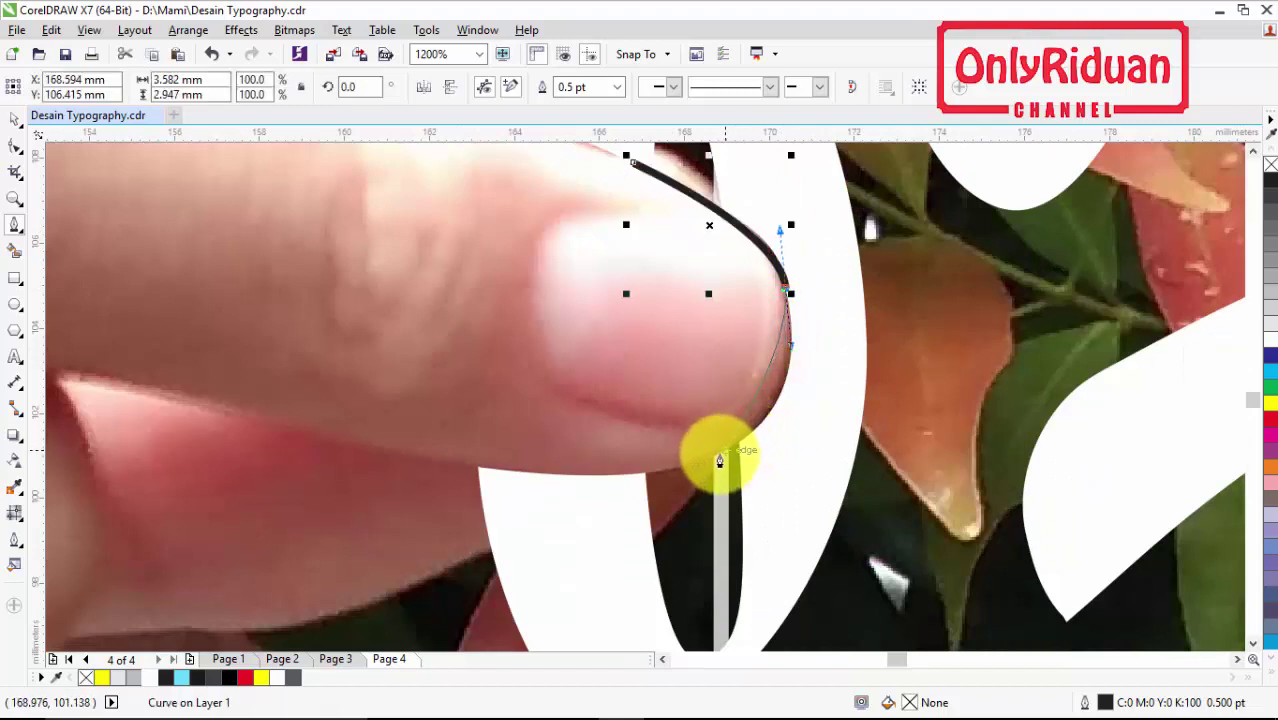
pyautogui.moveTo(709, 460); pyautogui.dragTo(626, 515)
pyautogui.click(705, 600)
pyautogui.click(975, 522)
pyautogui.click(940, 257)
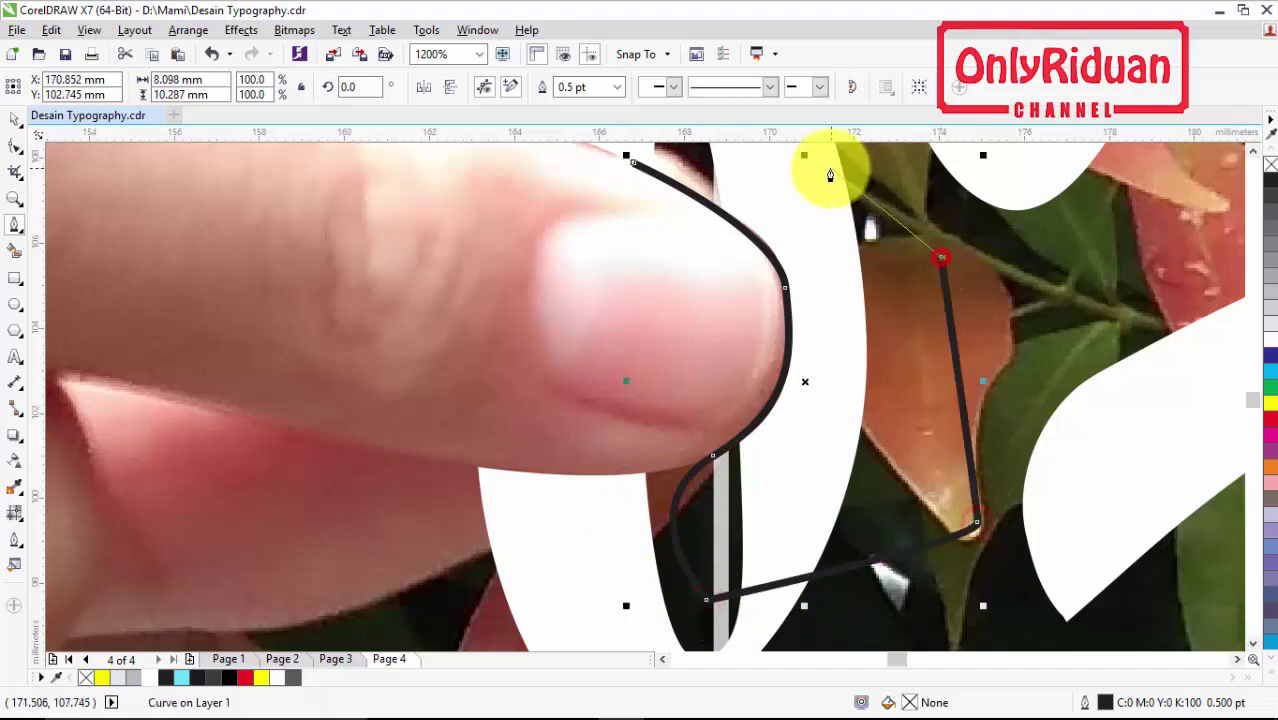
pyautogui.click(828, 167)
pyautogui.click(637, 163)
pyautogui.scroll(-2, 637, 163)
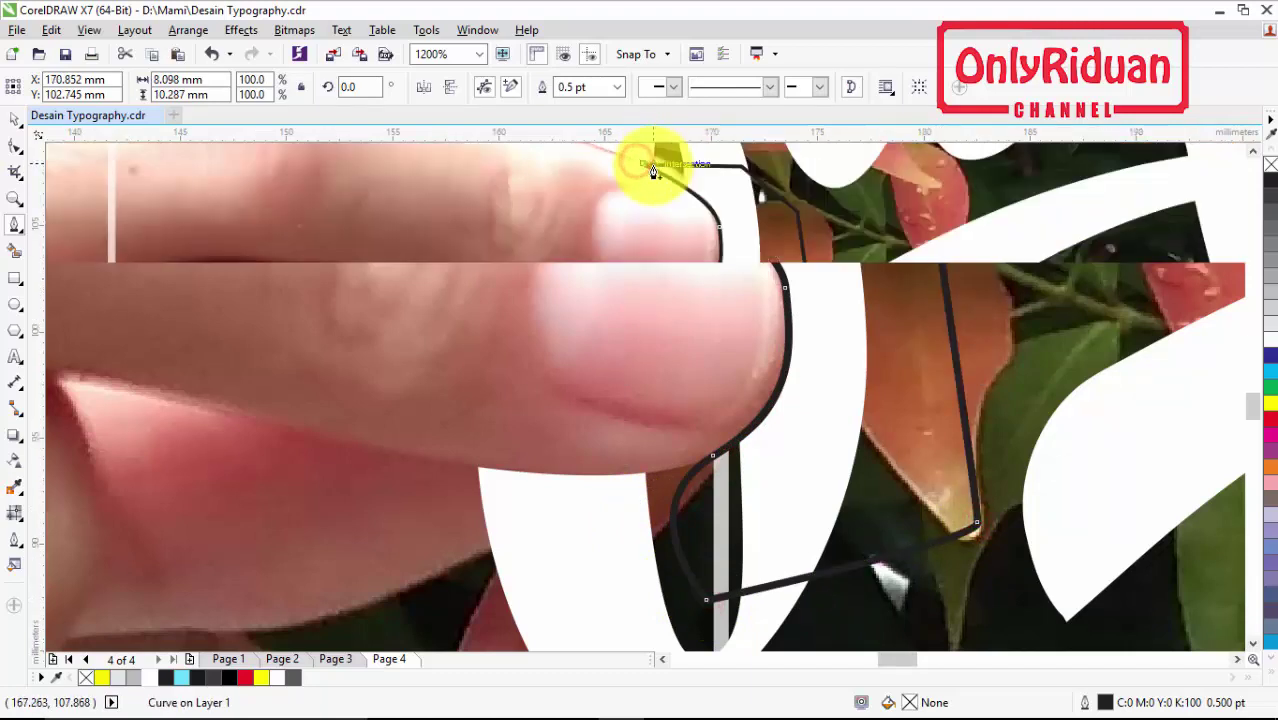
# Step: Trim the cut-out fingertip with the new outline, and remove the outline from the artwork
pyautogui.click(16, 125)
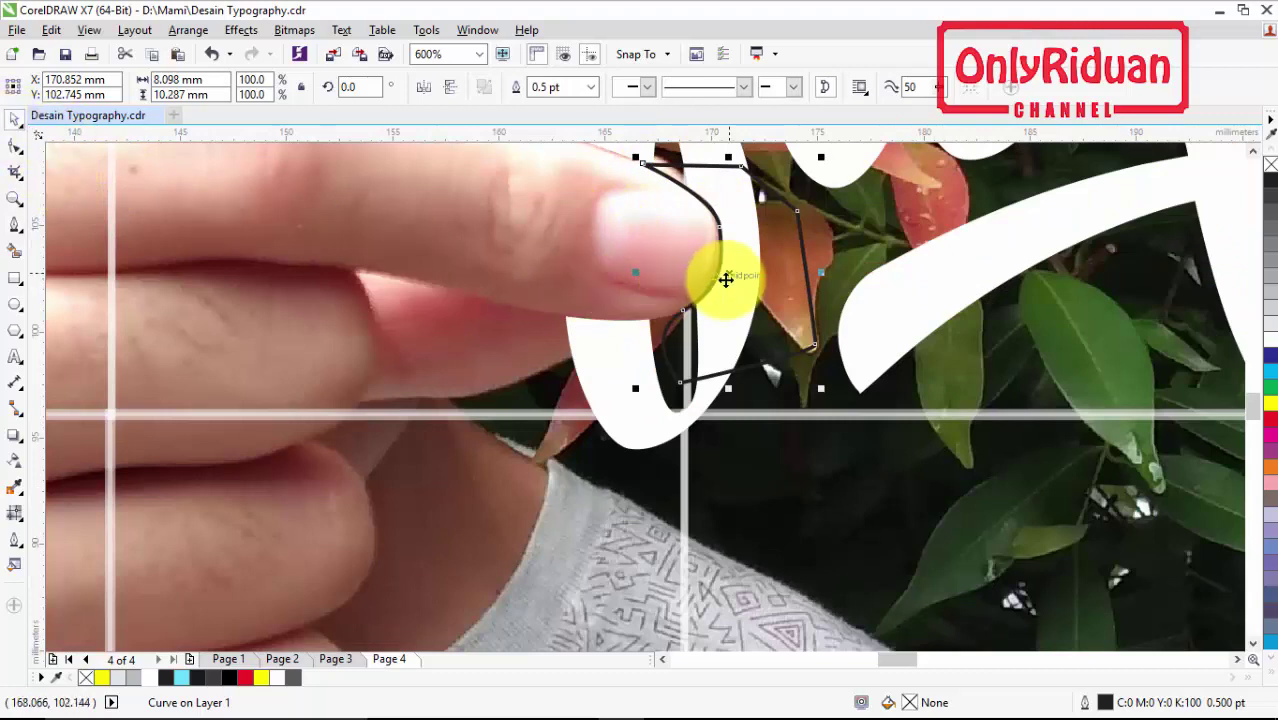
pyautogui.keyDown('shift'); pyautogui.click(542, 218); pyautogui.keyUp('shift')
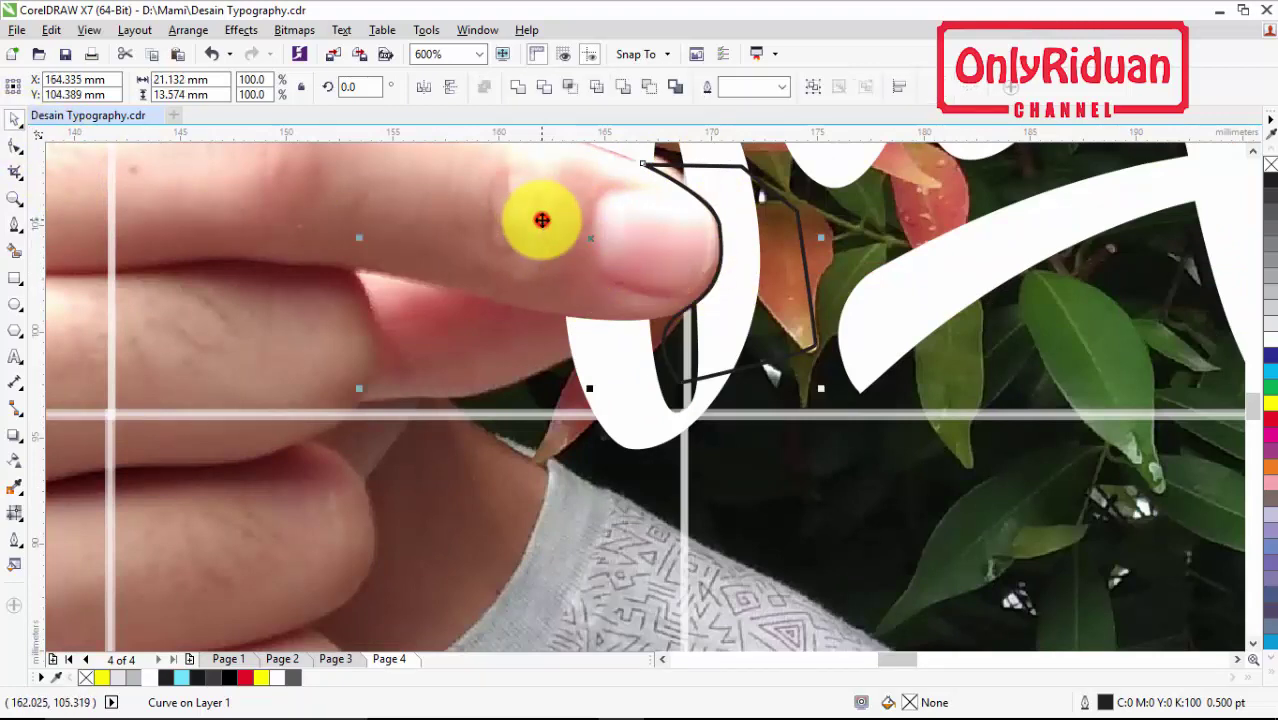
pyautogui.click(544, 86)
pyautogui.moveTo(776, 254); pyautogui.dragTo(916, 294)
pyautogui.scroll(-5, 770, 264)
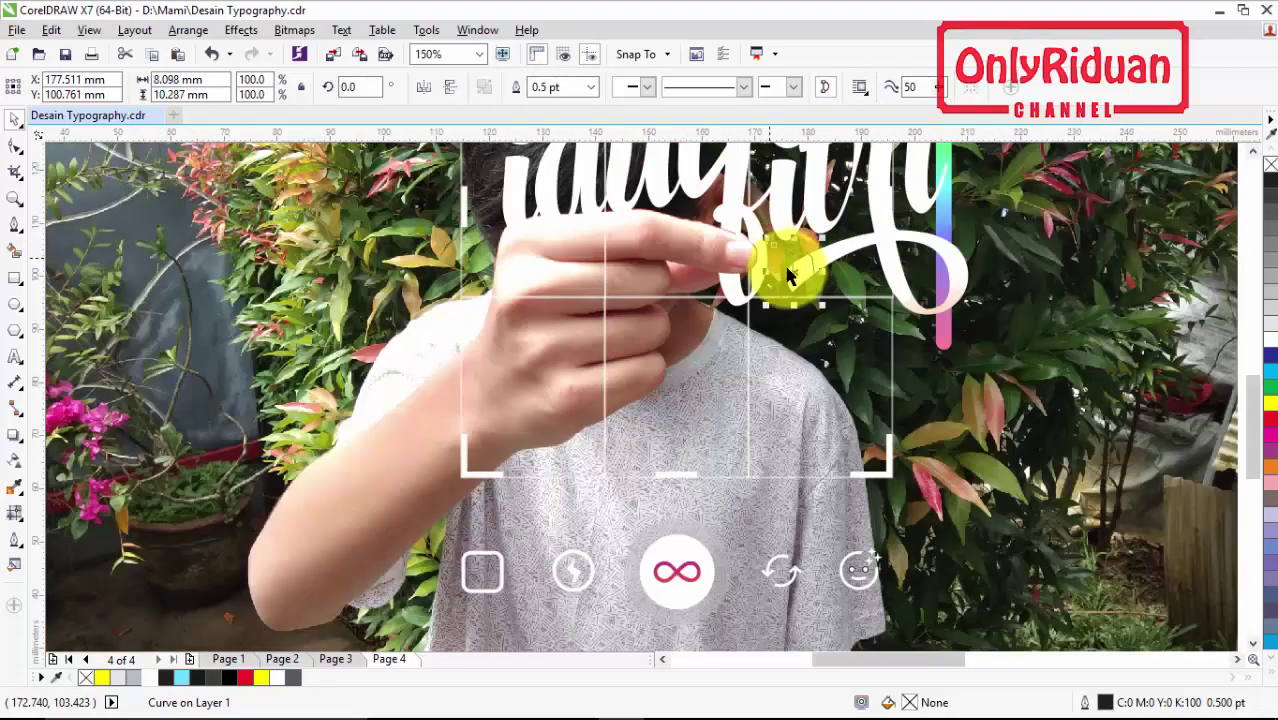
pyautogui.scroll(5, 815, 275)
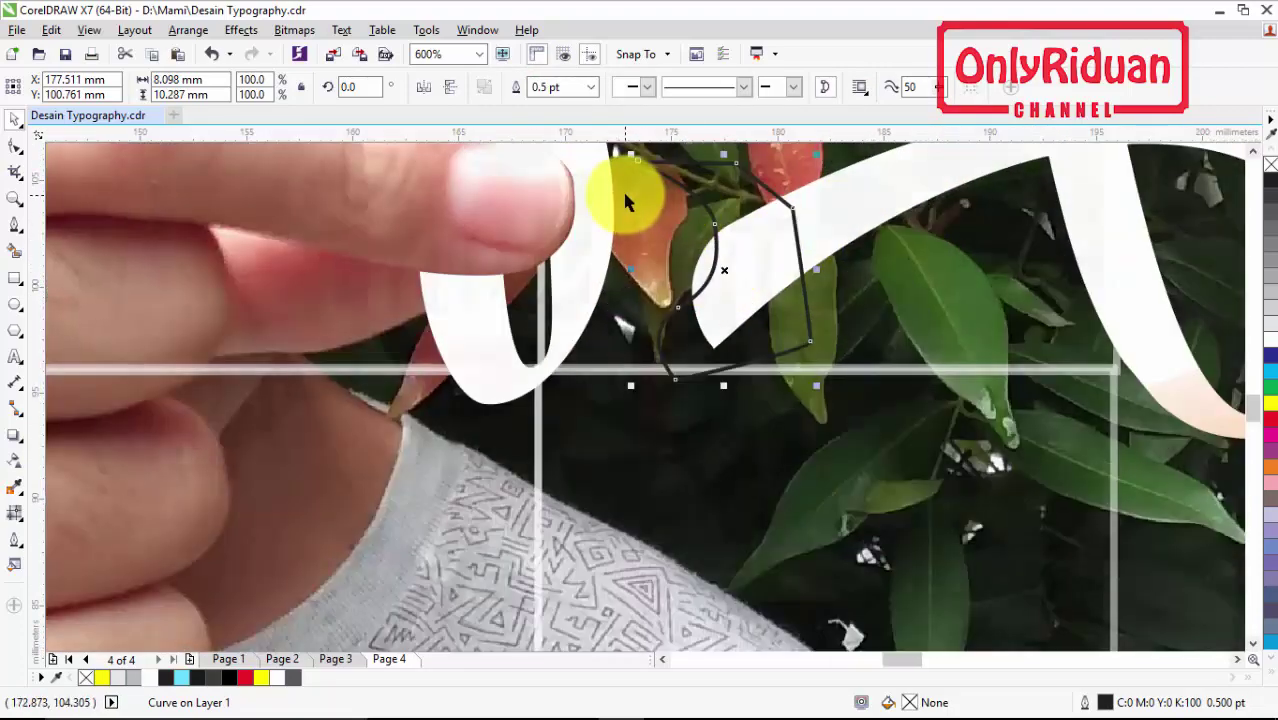
pyautogui.scroll(-5, 622, 190)
pyautogui.press('Escape')
# Step: Shift the trimmed fingertip slightly off the finger to check its cut, and undo the move
pyautogui.scroll(5, 542, 335)
pyautogui.click(566, 346)
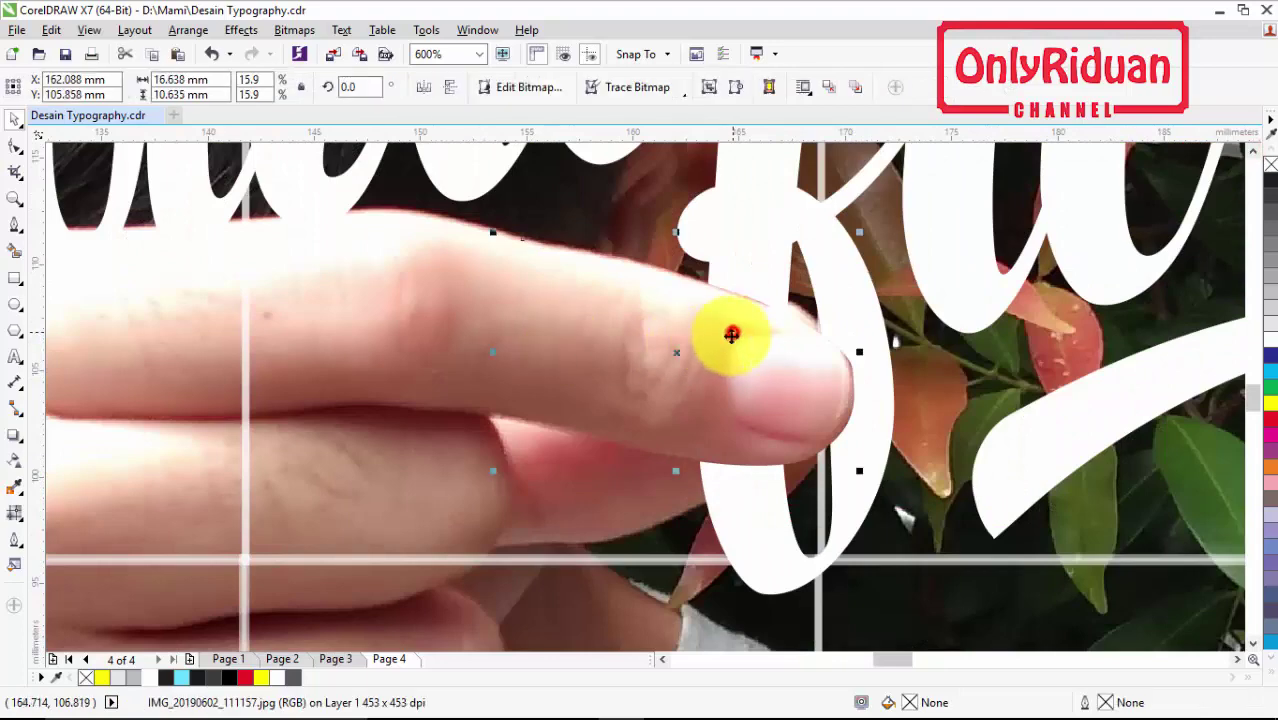
pyautogui.moveTo(685, 362); pyautogui.dragTo(755, 383)
# Step: Give the cut-out fingertip a Small Glow drop shadow in black with feathering 10
pyautogui.scroll(-2, 976, 308)
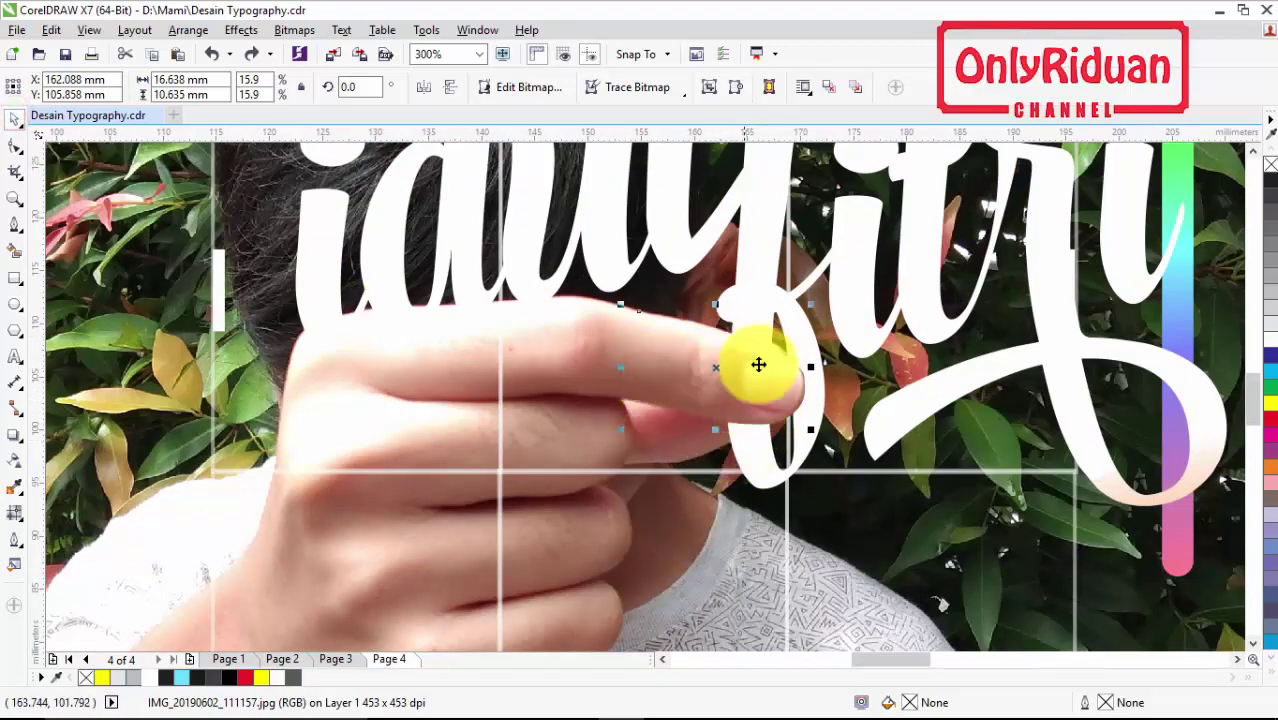
pyautogui.click(14, 437)
pyautogui.click(66, 435)
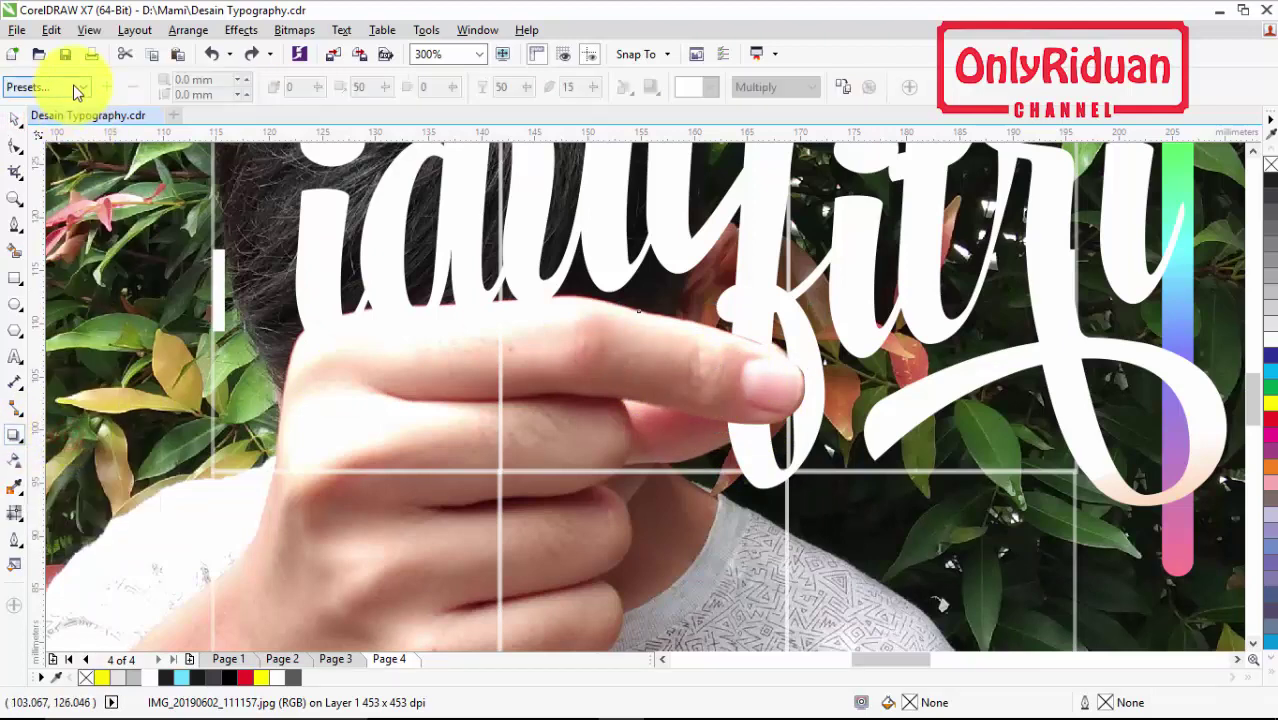
pyautogui.click(77, 89)
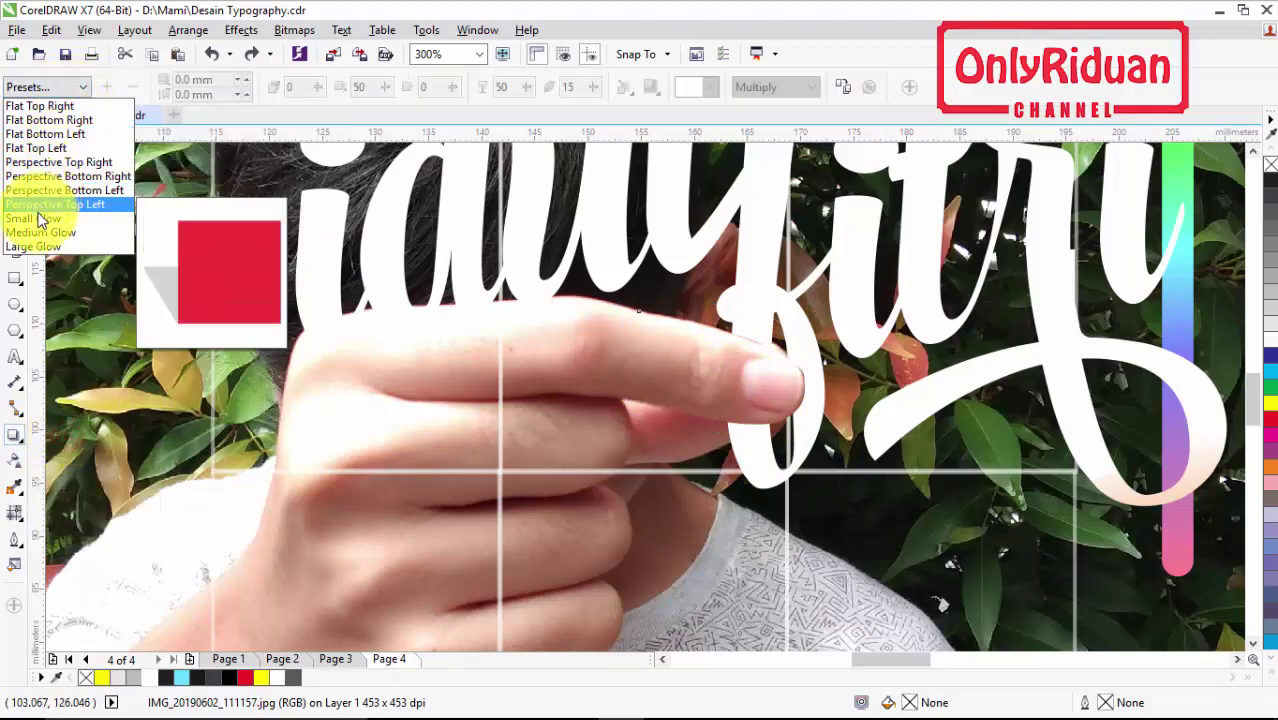
pyautogui.click(35, 214)
pyautogui.click(709, 88)
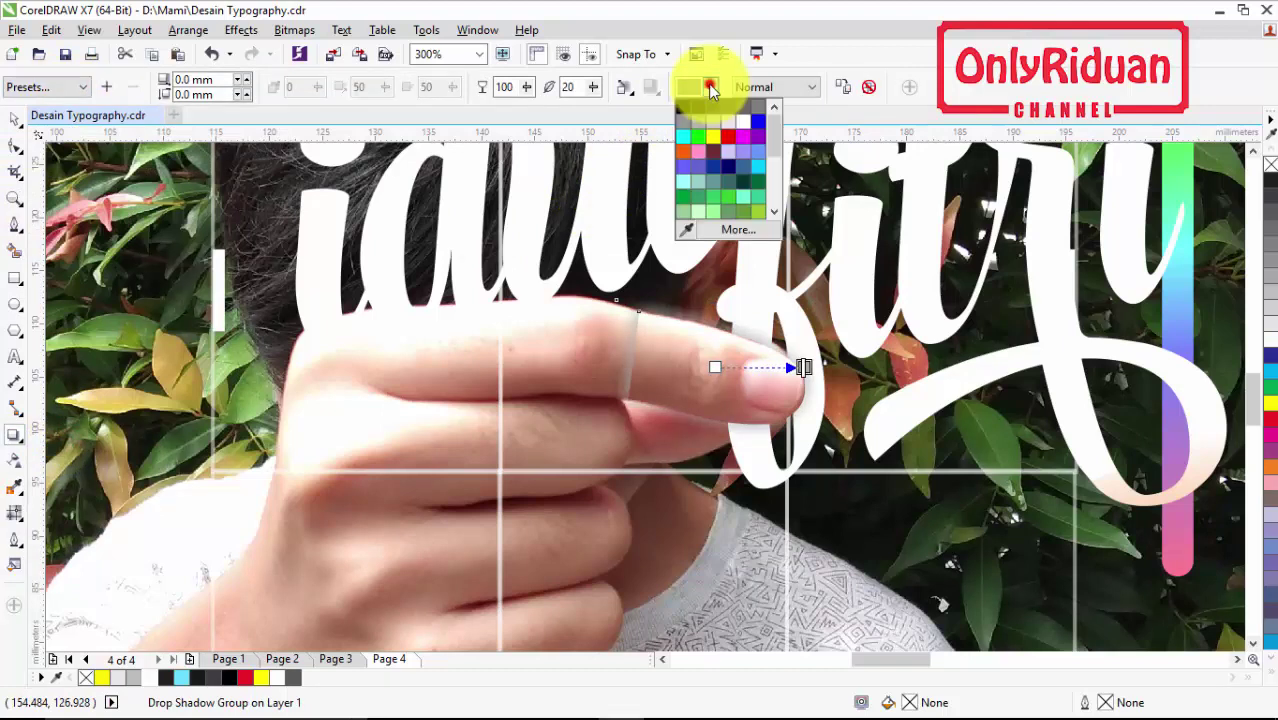
pyautogui.click(686, 107)
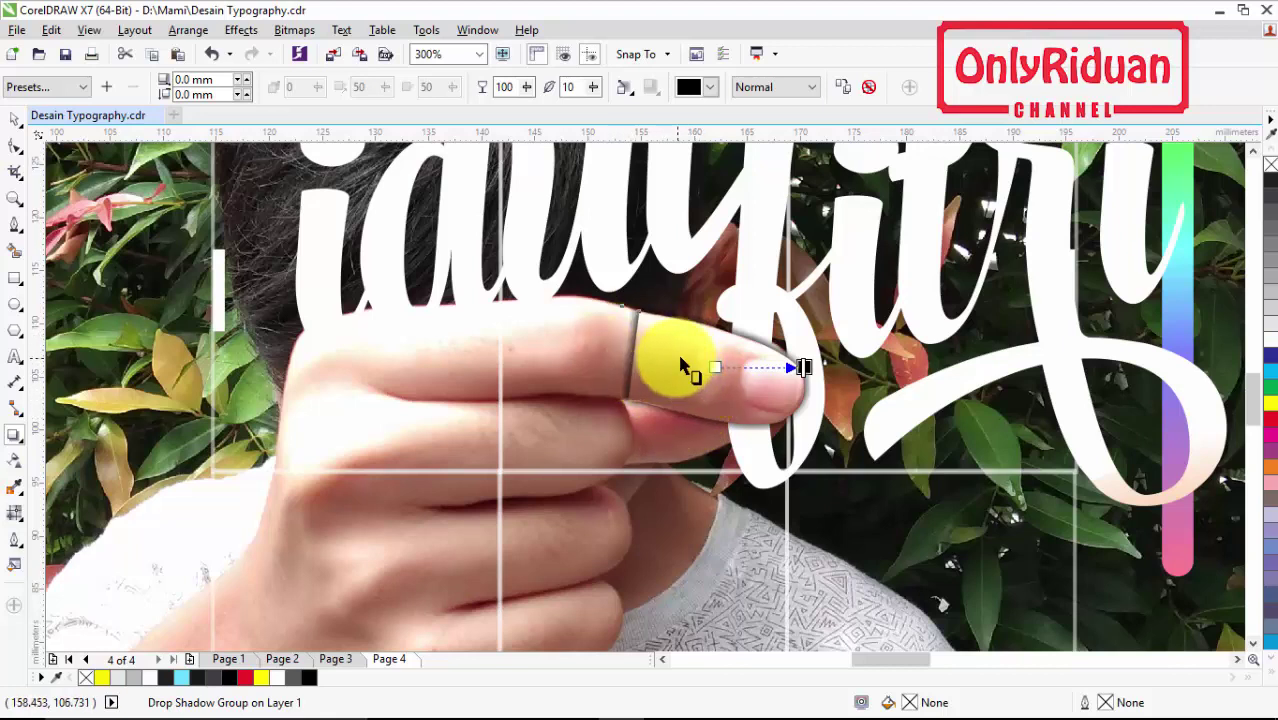
# Step: Break the drop shadow apart from the fingertip, test the separation by moving the shadow, and undo that move
pyautogui.hotkey('ctrl', 'k')
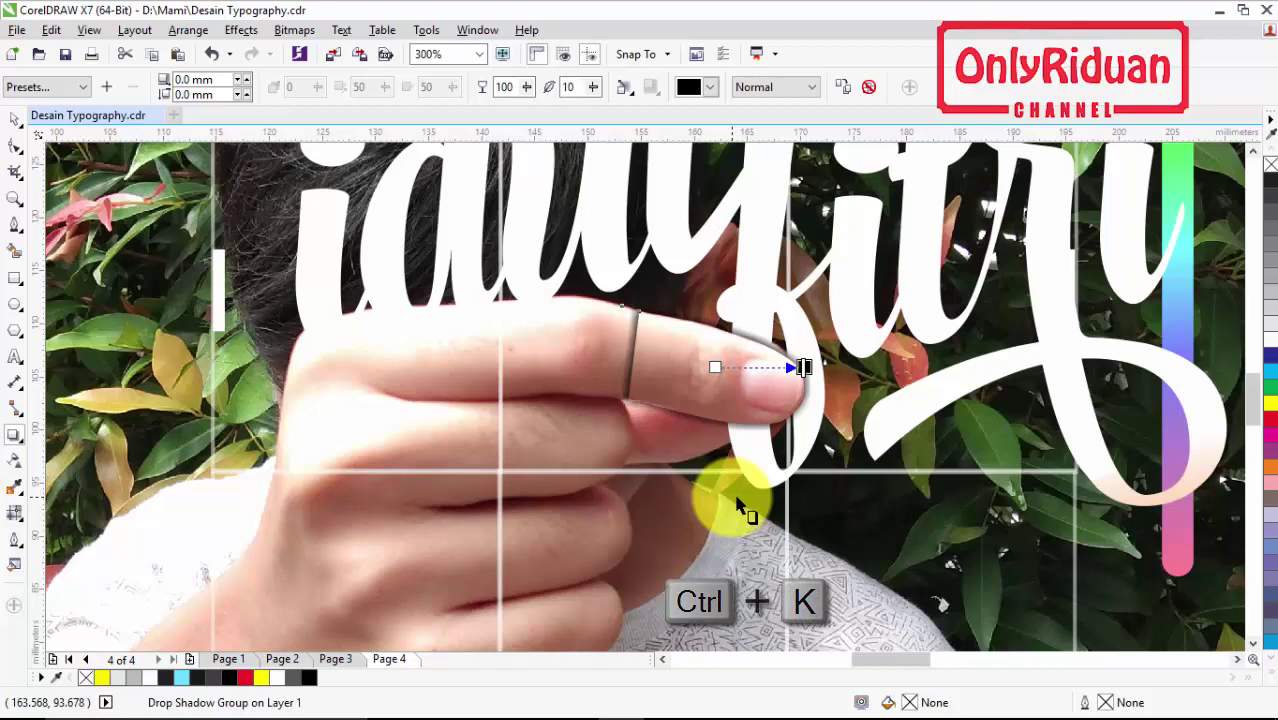
pyautogui.click(14, 119)
pyautogui.click(860, 344)
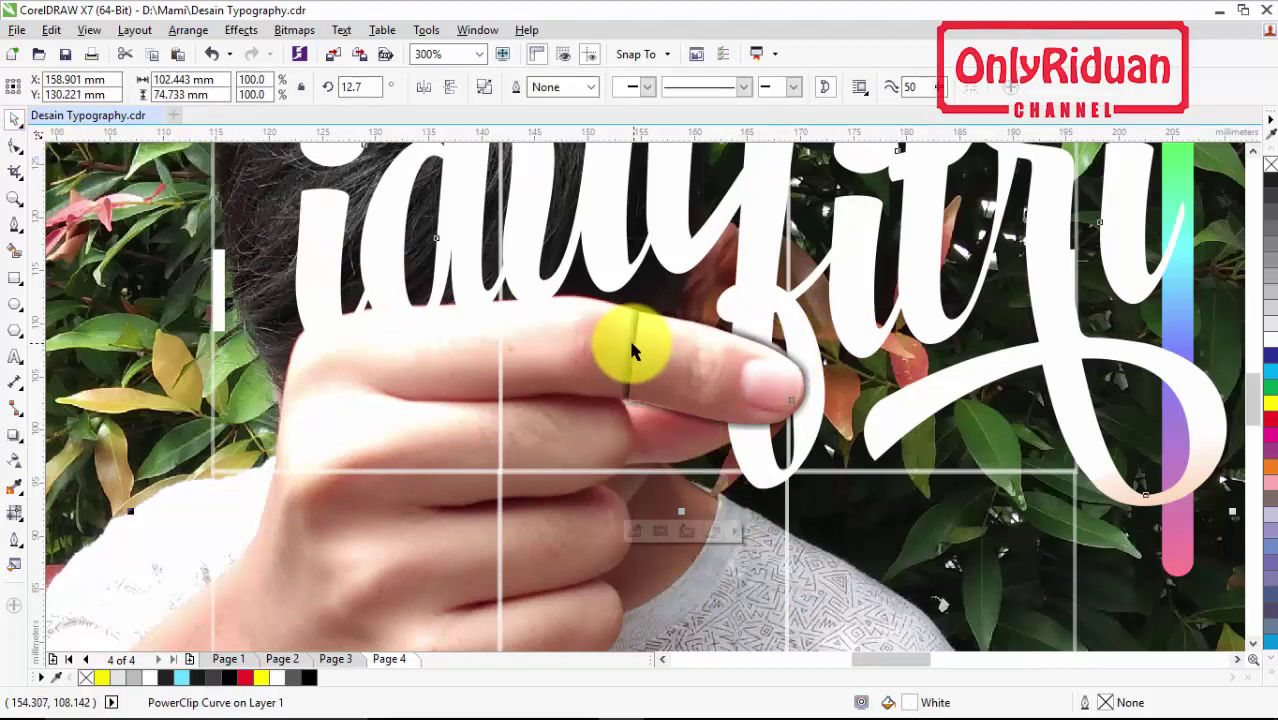
pyautogui.click(630, 348)
pyautogui.moveTo(630, 342); pyautogui.dragTo(634, 236)
pyautogui.hotkey('ctrl', 'z')
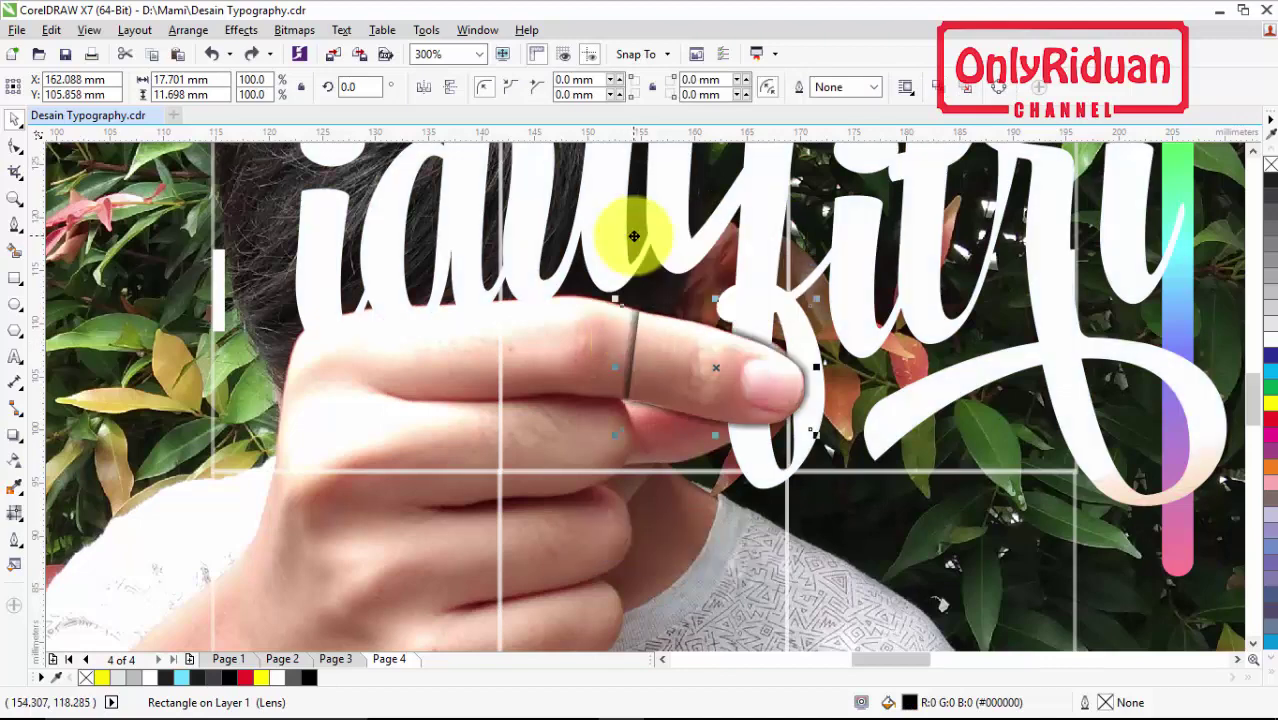
# Step: Convert the separated fingertip shadow to a 300 dpi CMYK bitmap with a transparent background
pyautogui.click(918, 403)
pyautogui.click(730, 380)
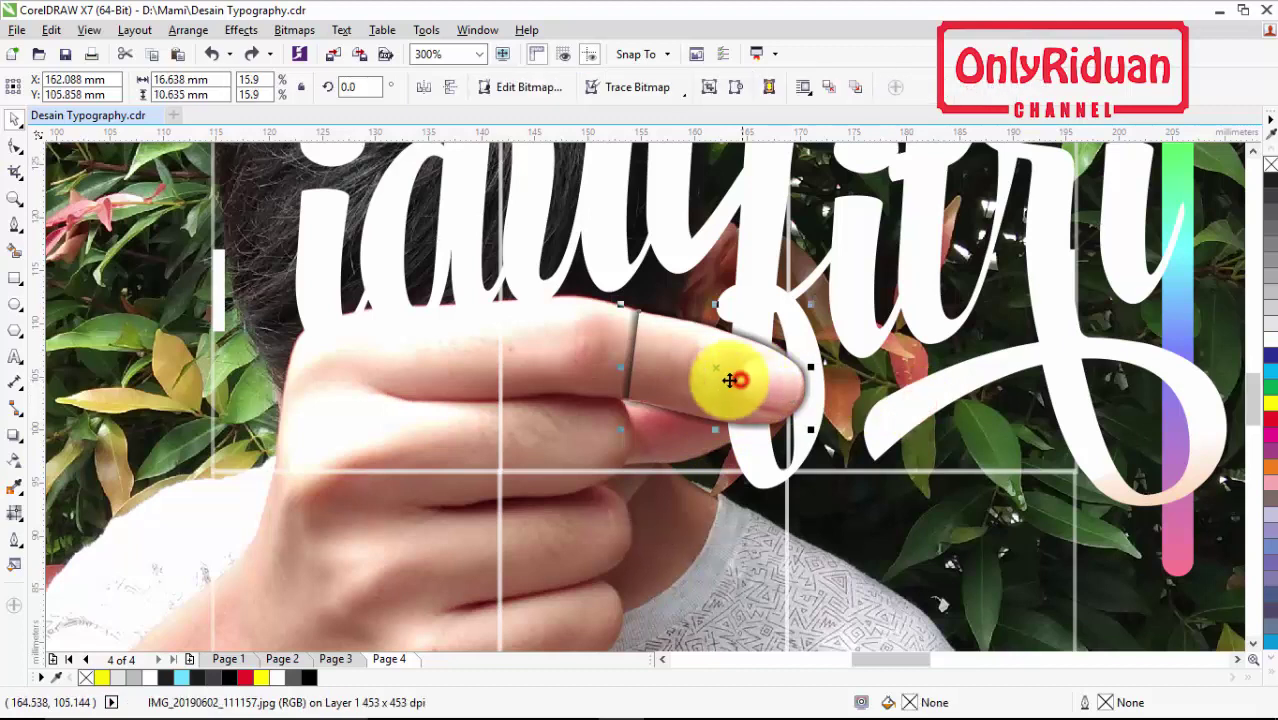
pyautogui.click(567, 341)
pyautogui.click(626, 337)
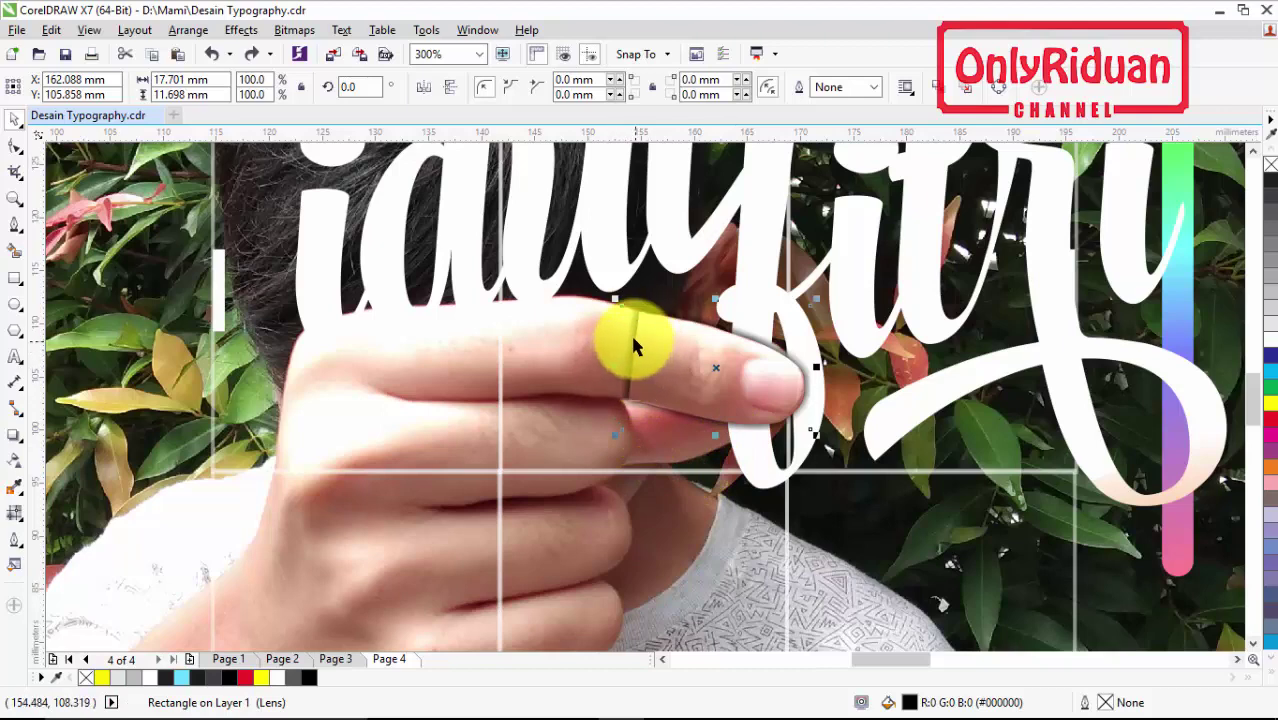
pyautogui.click(300, 35)
pyautogui.click(343, 52)
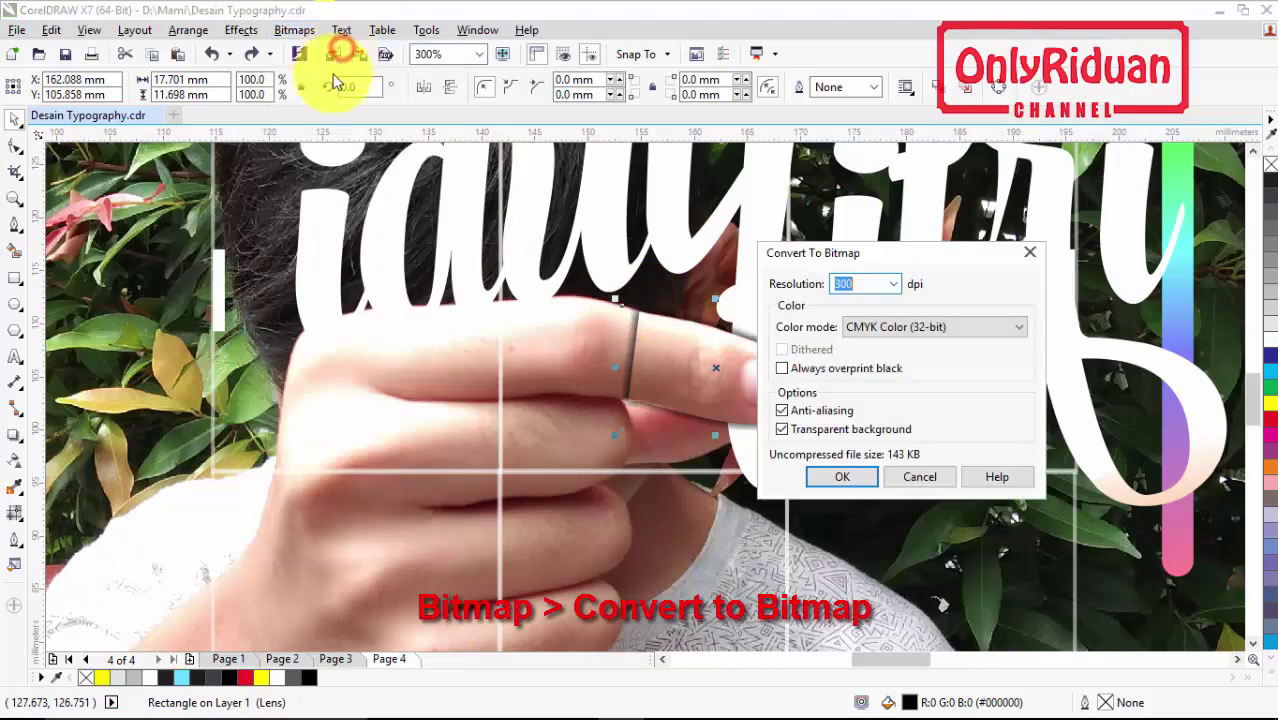
pyautogui.moveTo(887, 257); pyautogui.dragTo(887, 205)
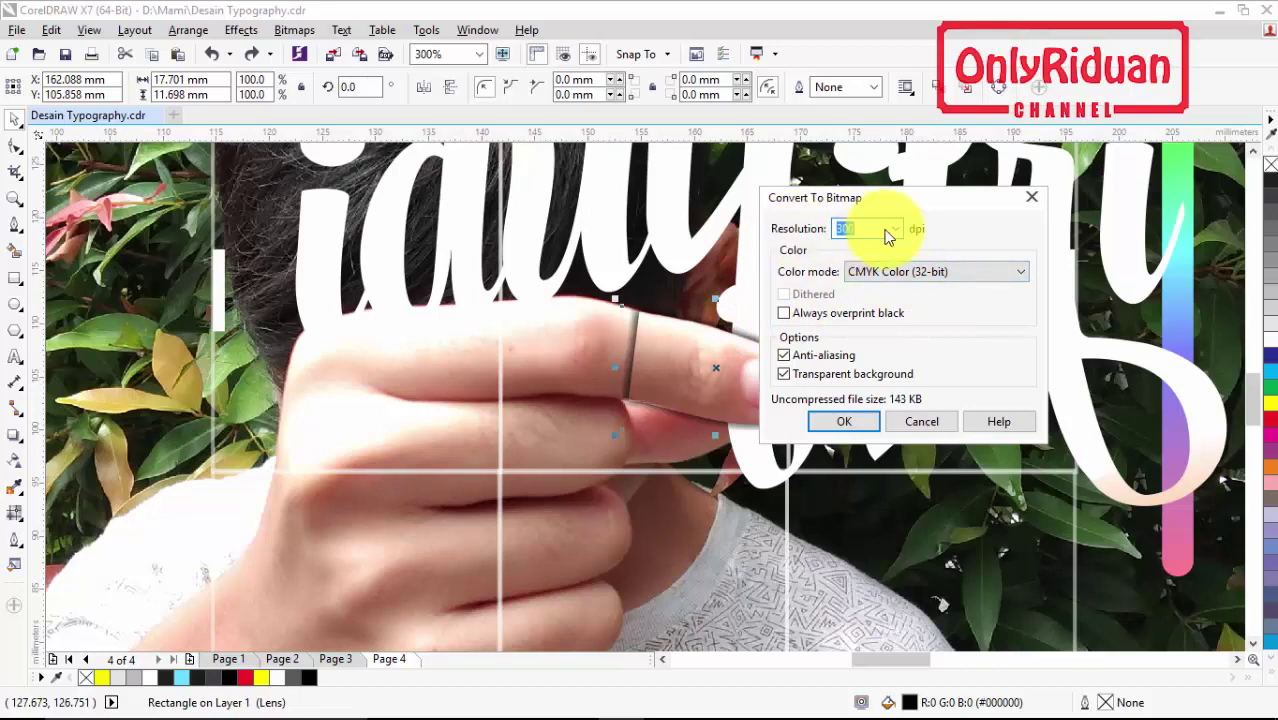
pyautogui.click(784, 374)
pyautogui.click(836, 426)
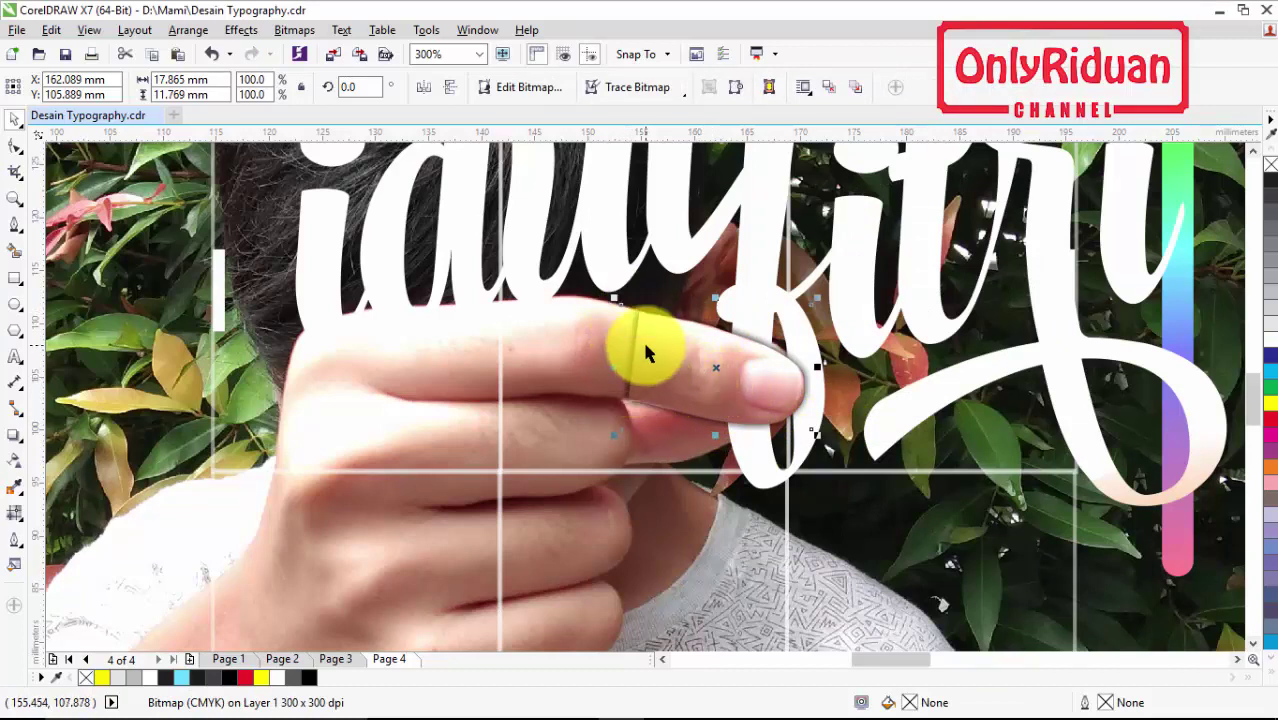
# Step: Fade the shadow bitmap with a linear transparency running from the fingernail to full transparency at the cut edge across the finger
pyautogui.click(15, 463)
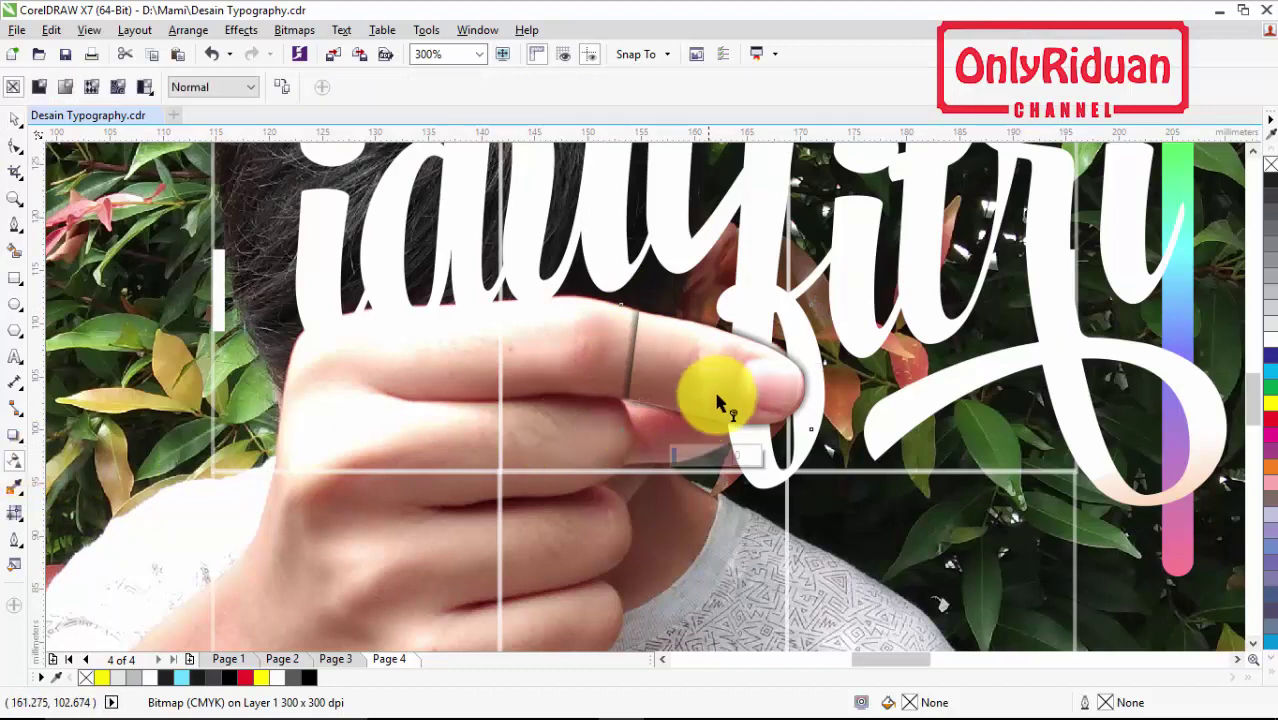
pyautogui.moveTo(762, 388); pyautogui.dragTo(740, 463)
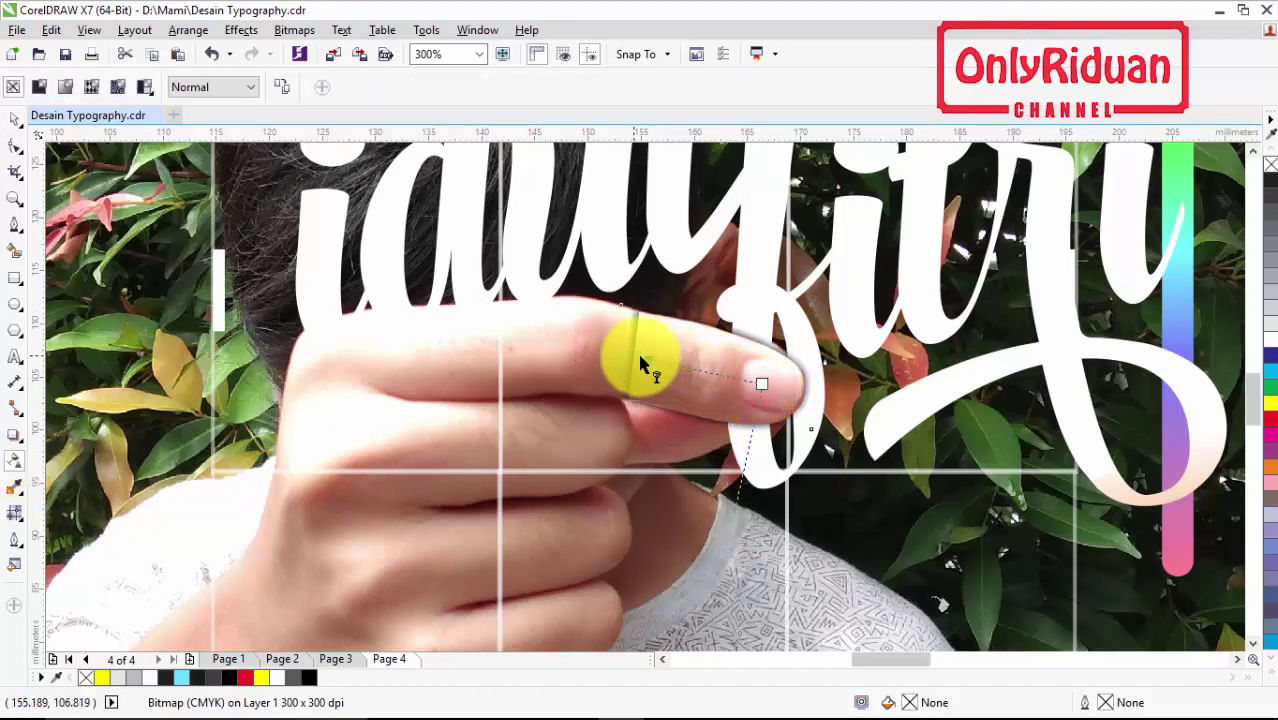
pyautogui.moveTo(640, 365); pyautogui.dragTo(636, 357)
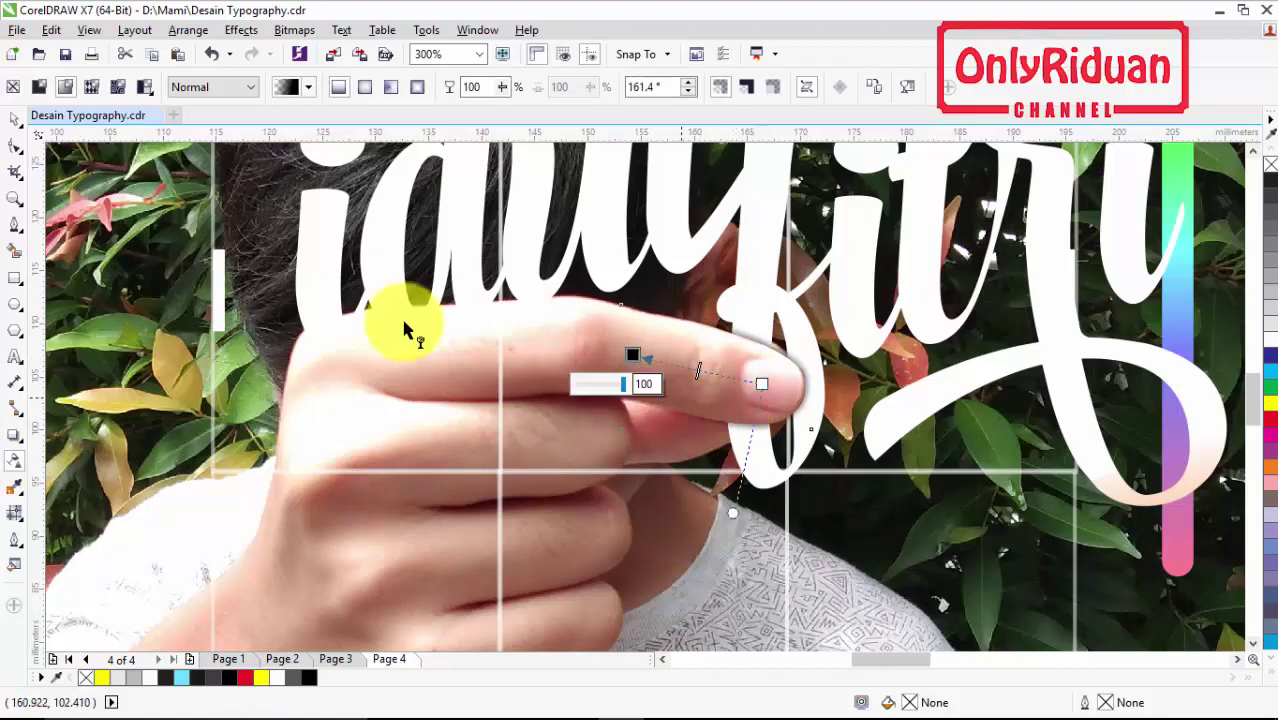
pyautogui.click(15, 121)
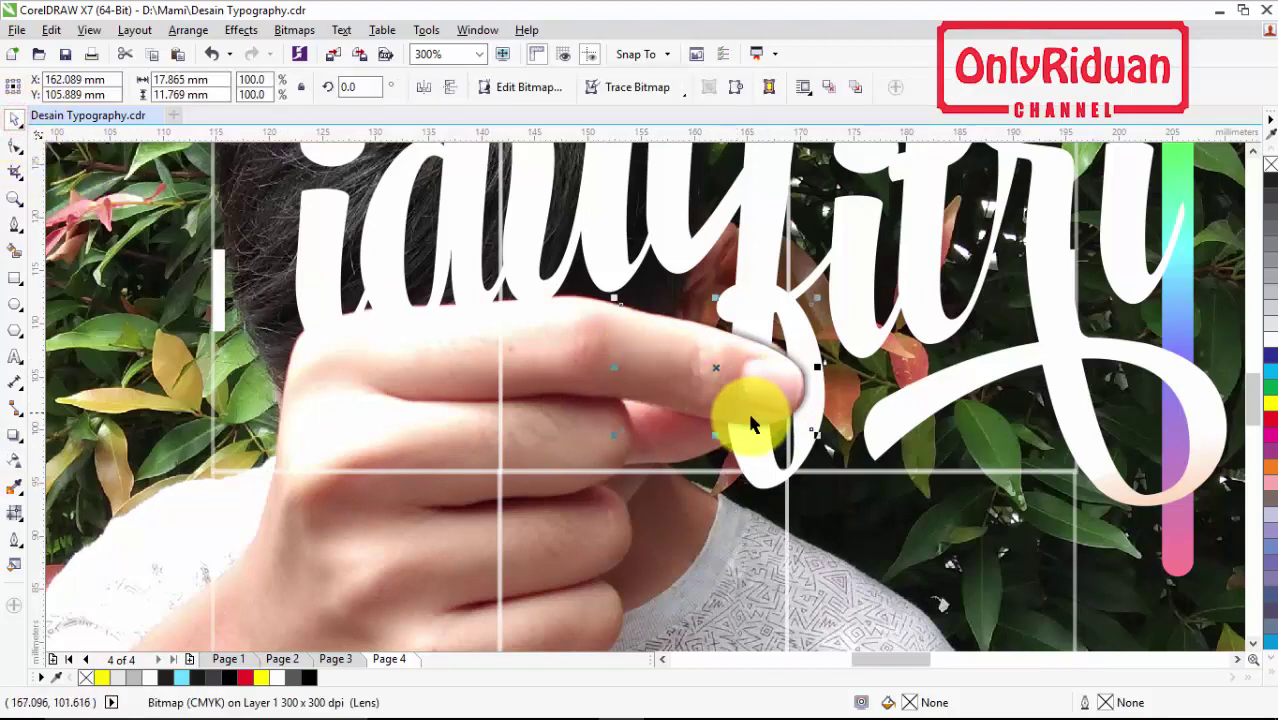
pyautogui.scroll(-2, 765, 400)
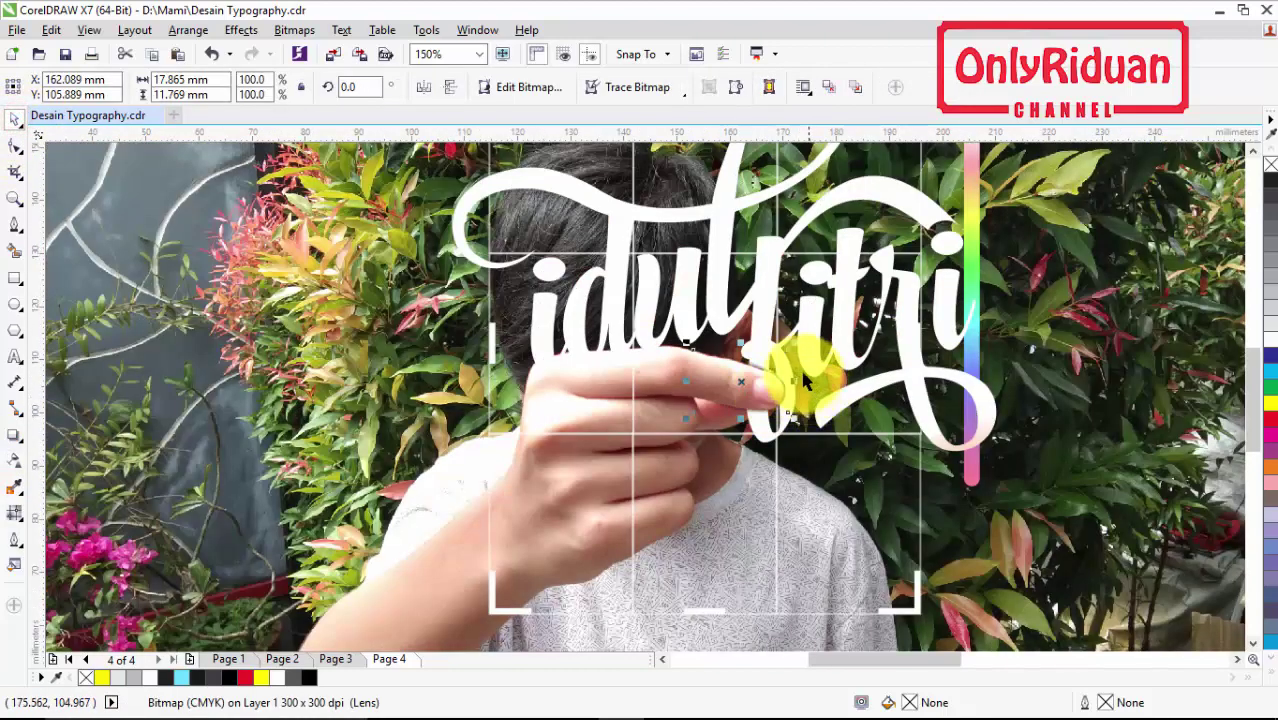
pyautogui.click(770, 395)
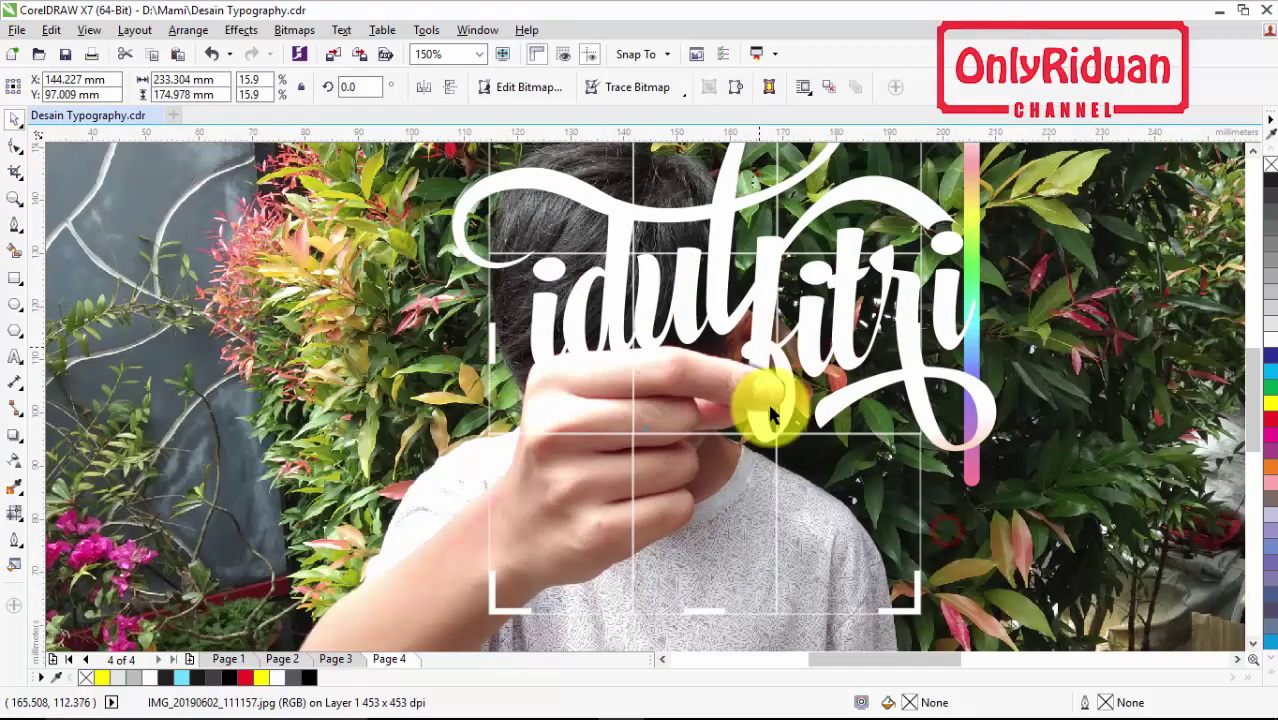
# Step: Give the white idul fitri lettering a Small Glow drop shadow in black with feathering 5
pyautogui.click(766, 306)
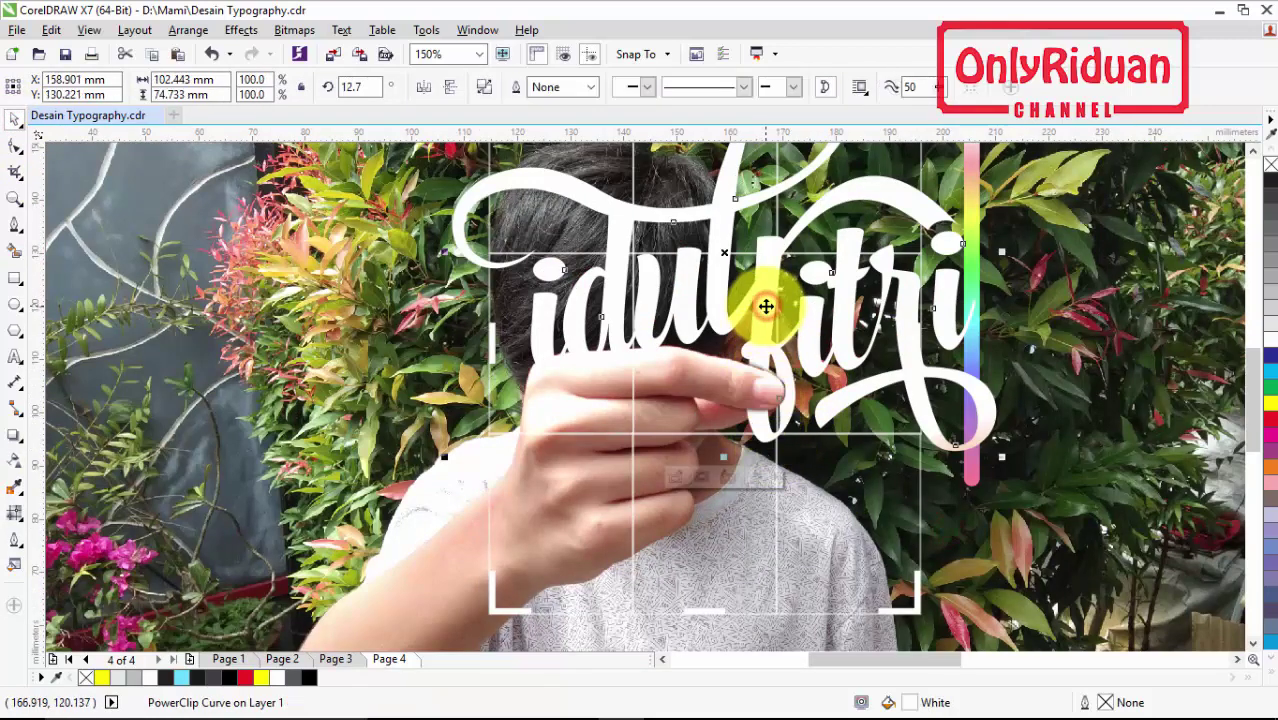
pyautogui.click(14, 440)
pyautogui.click(74, 434)
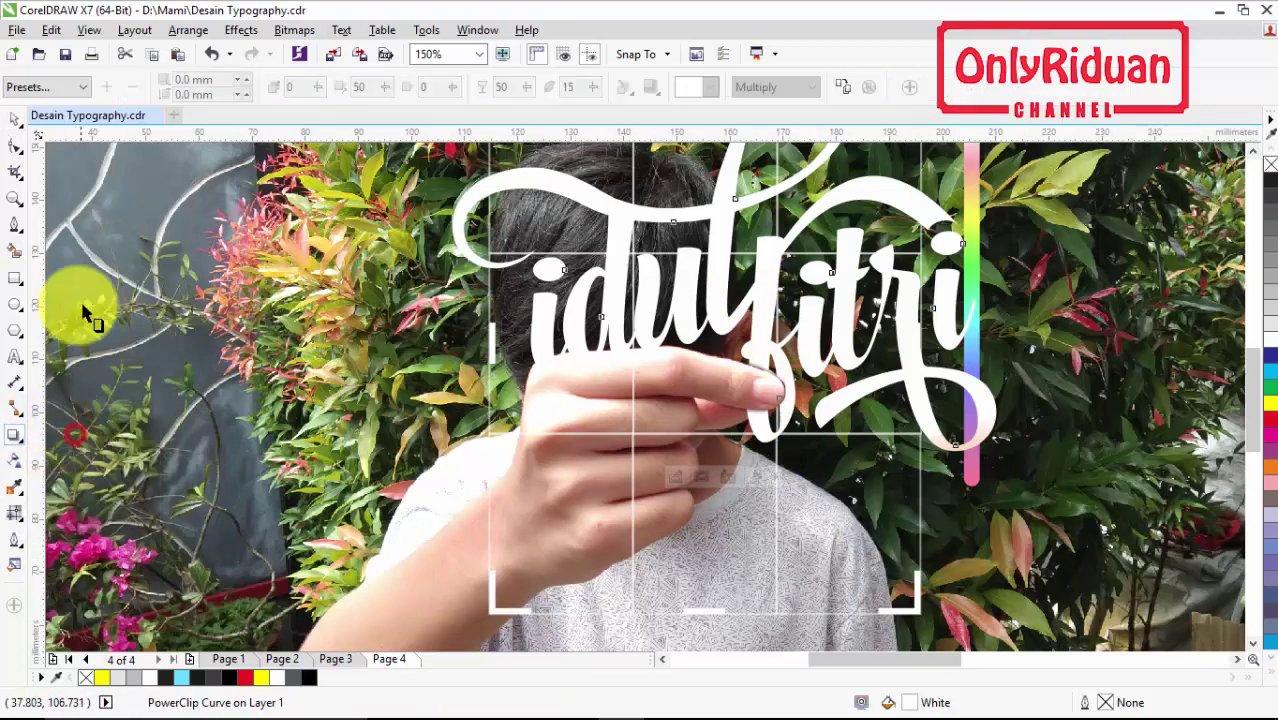
pyautogui.click(50, 87)
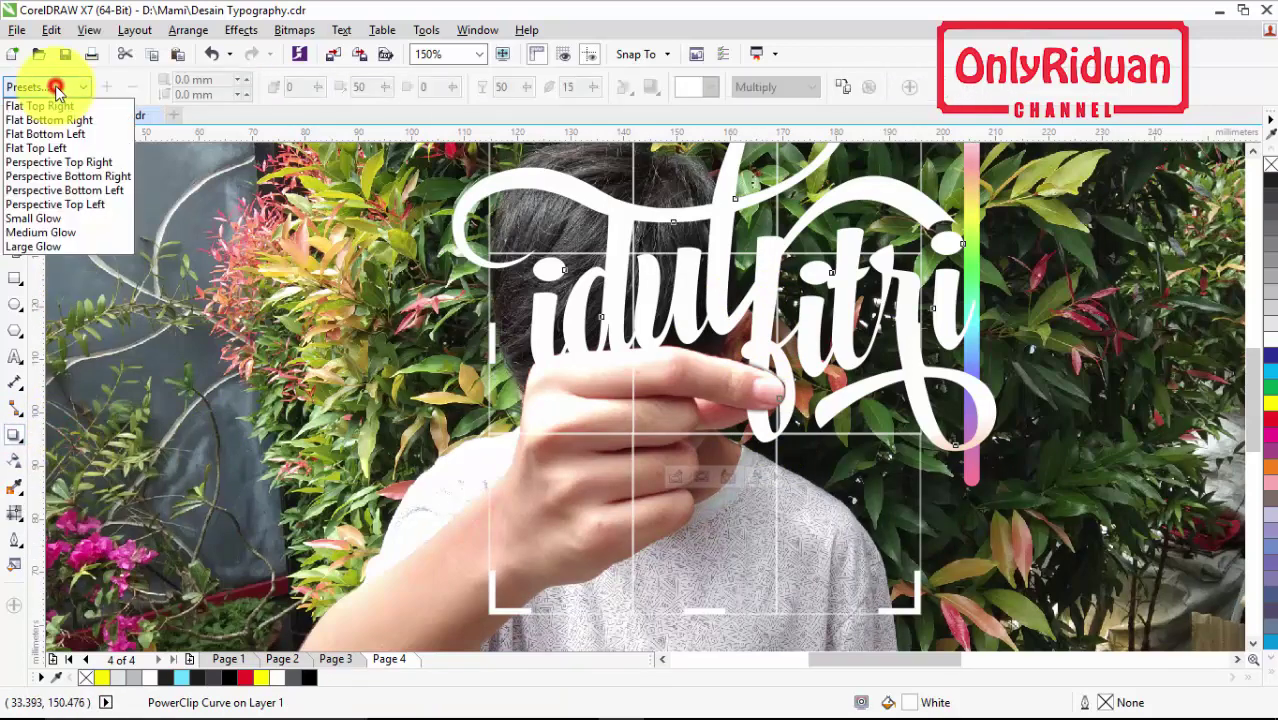
pyautogui.click(40, 218)
pyautogui.click(713, 87)
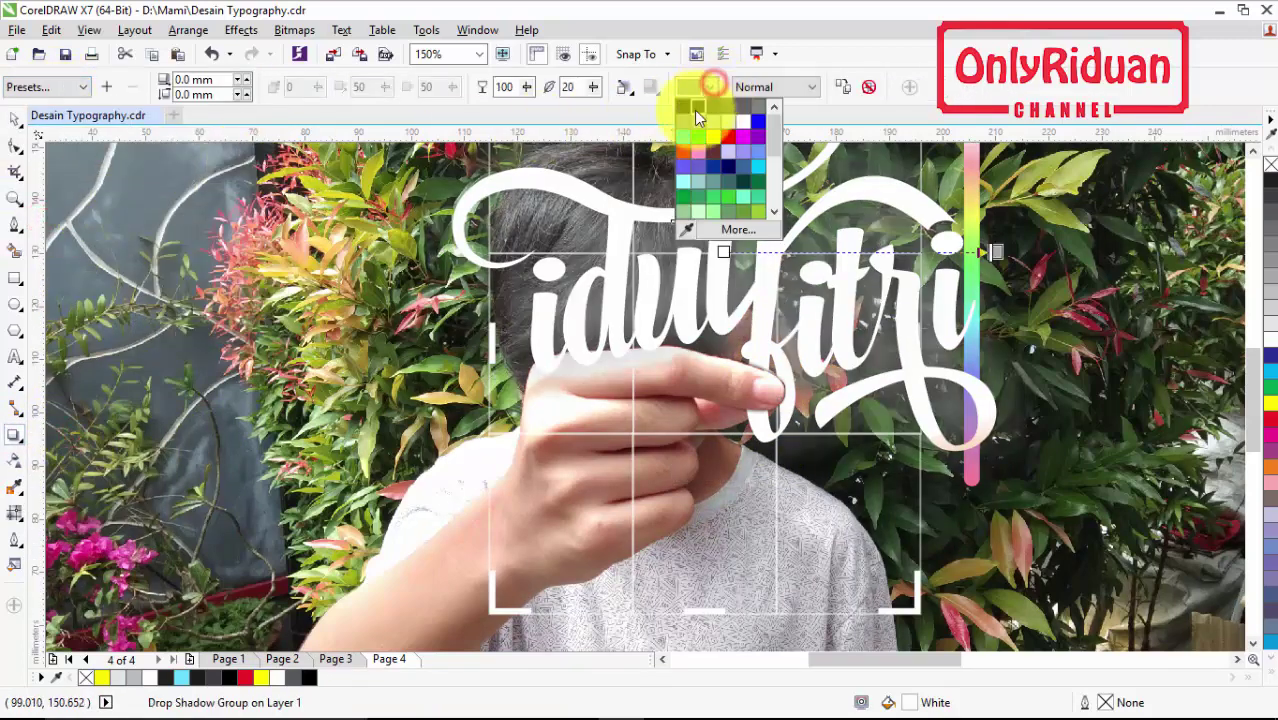
pyautogui.click(680, 108)
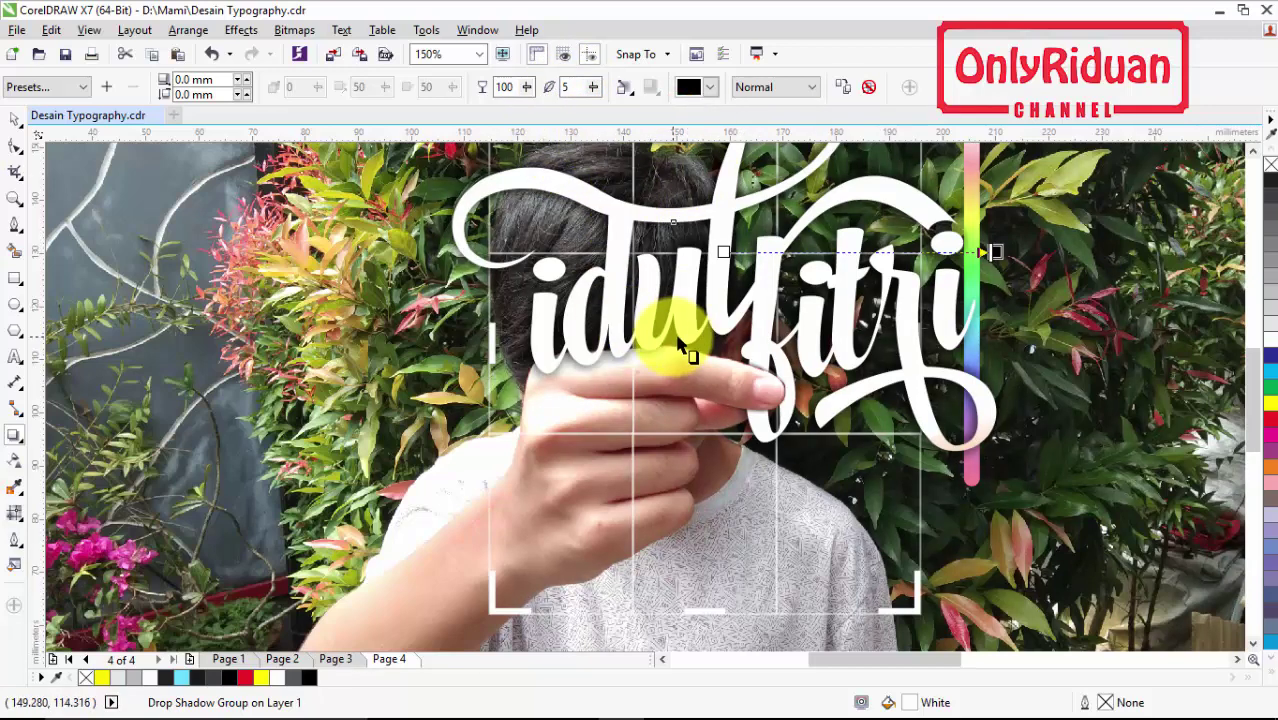
# Step: Add the text "Selamat Hari Raya" above the idul fitri lettering in the Master Of Break font with a white fill
pyautogui.scroll(-3, 680, 345)
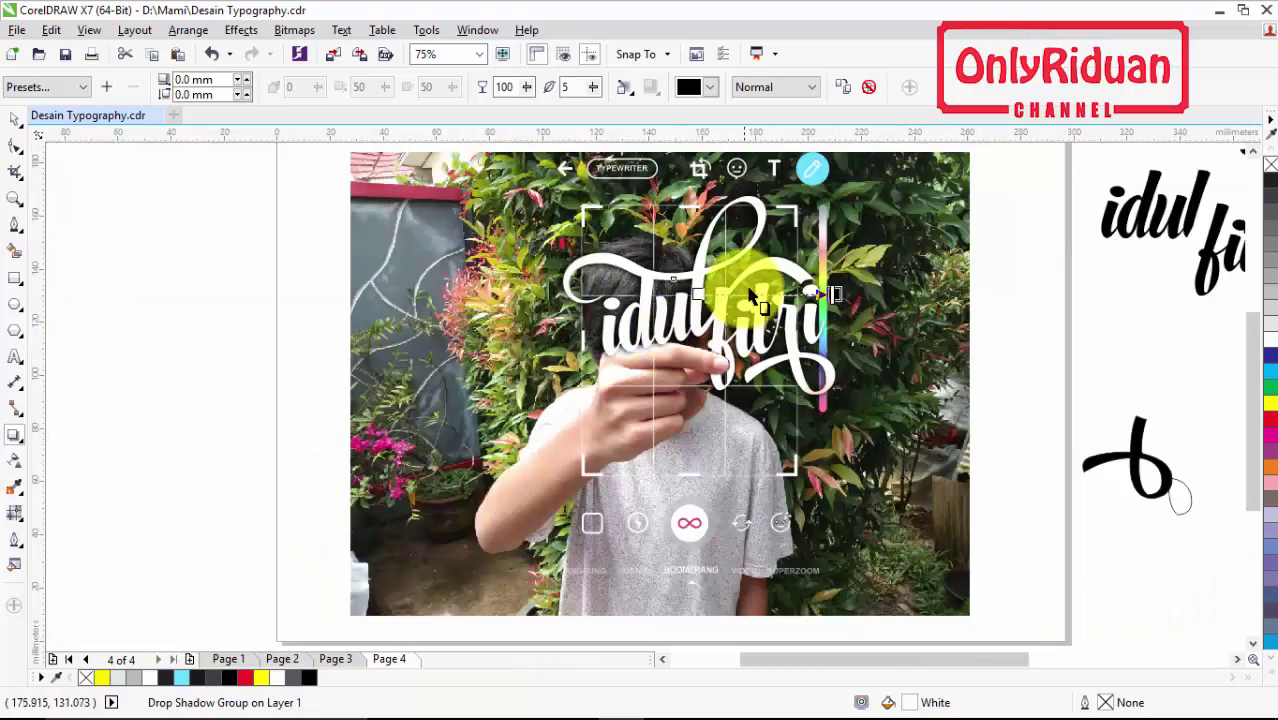
pyautogui.scroll(3, 713, 274)
pyautogui.scroll(-2, 751, 296)
pyautogui.click(15, 119)
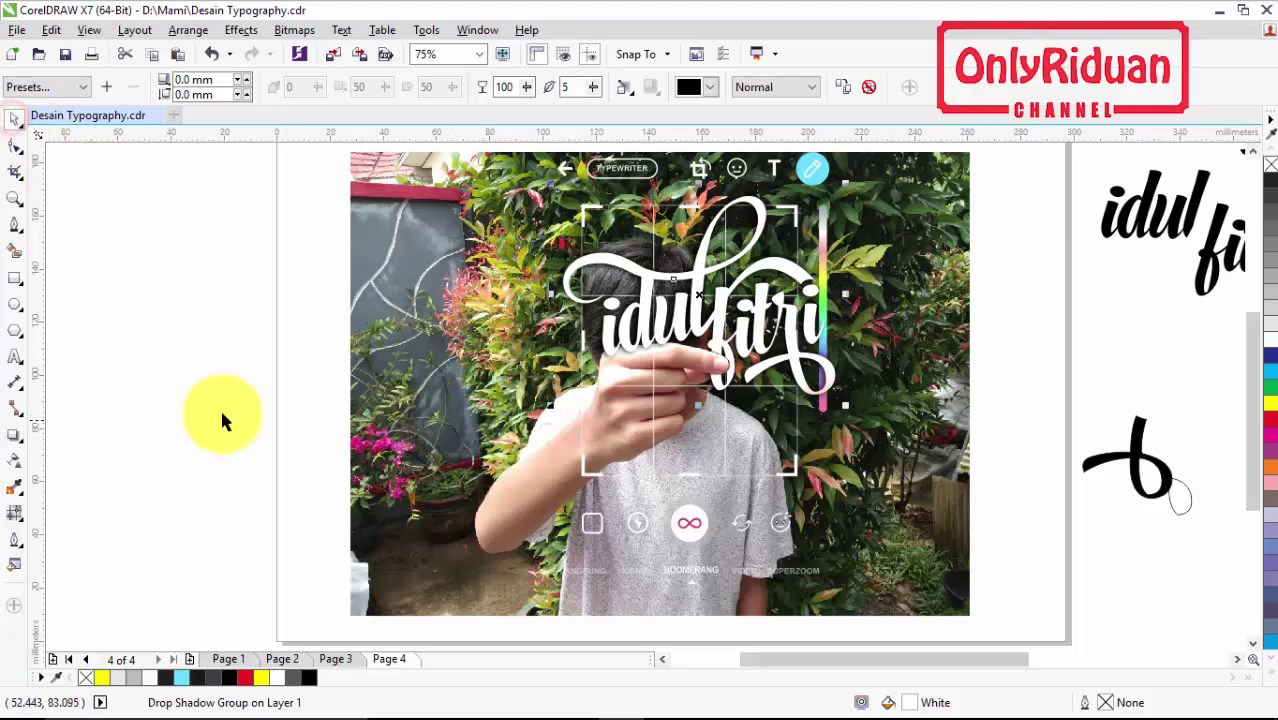
pyautogui.click(15, 357)
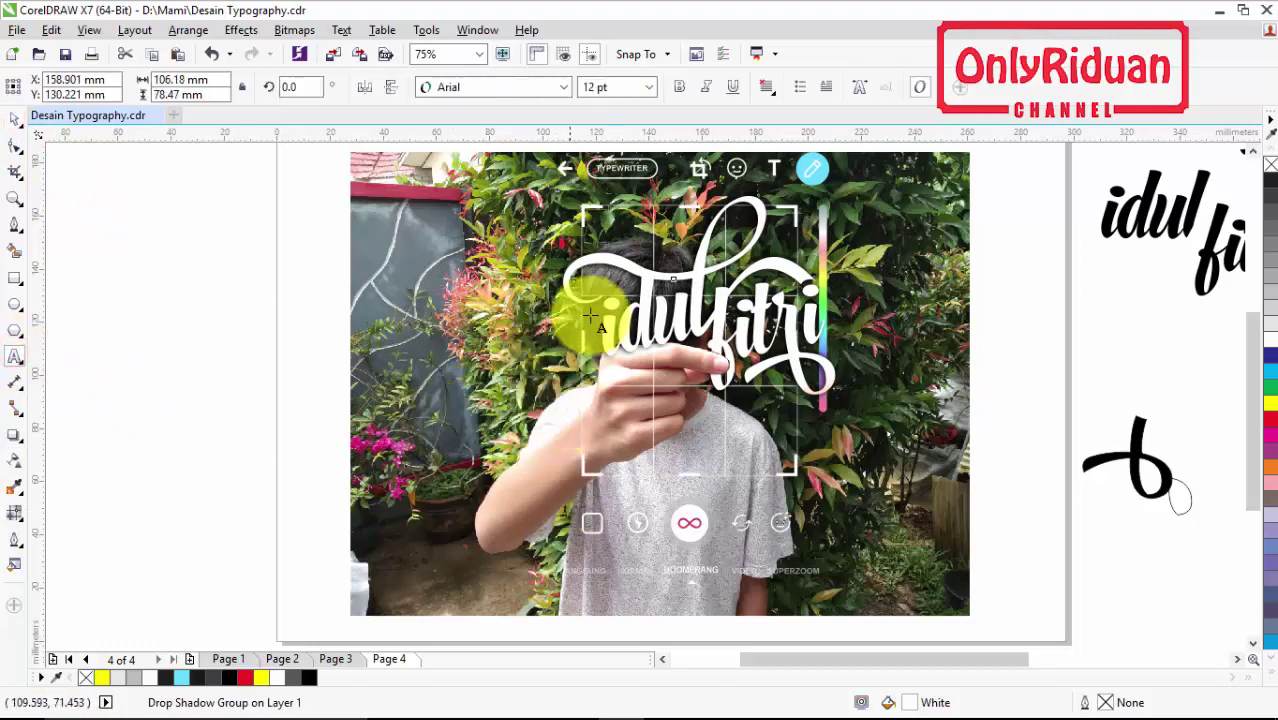
pyautogui.click(600, 228)
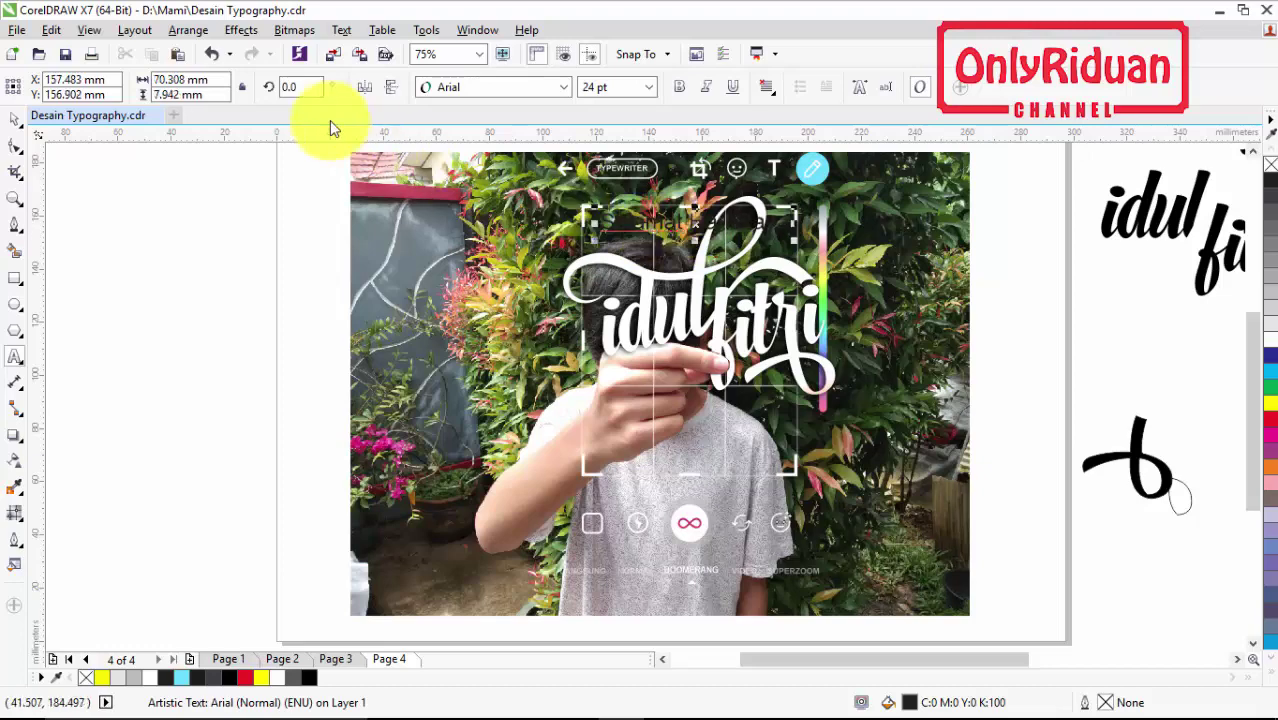
pyautogui.click(24, 120)
pyautogui.click(563, 87)
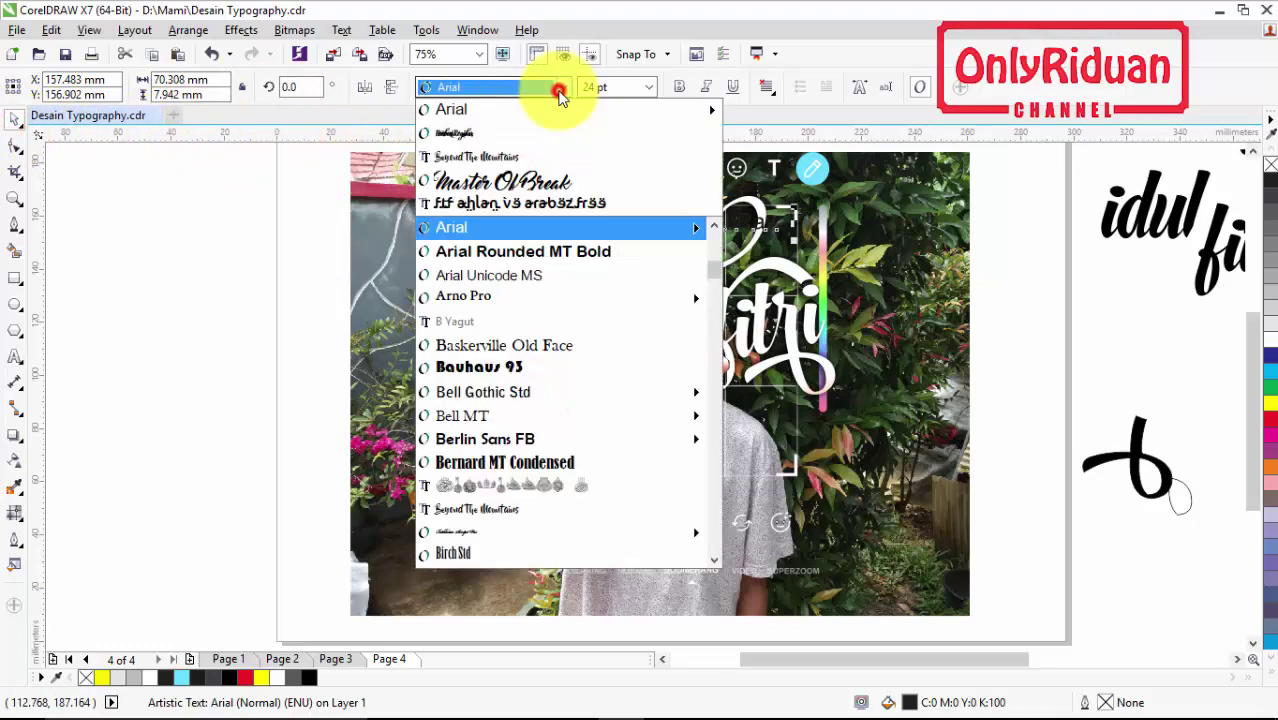
pyautogui.click(497, 179)
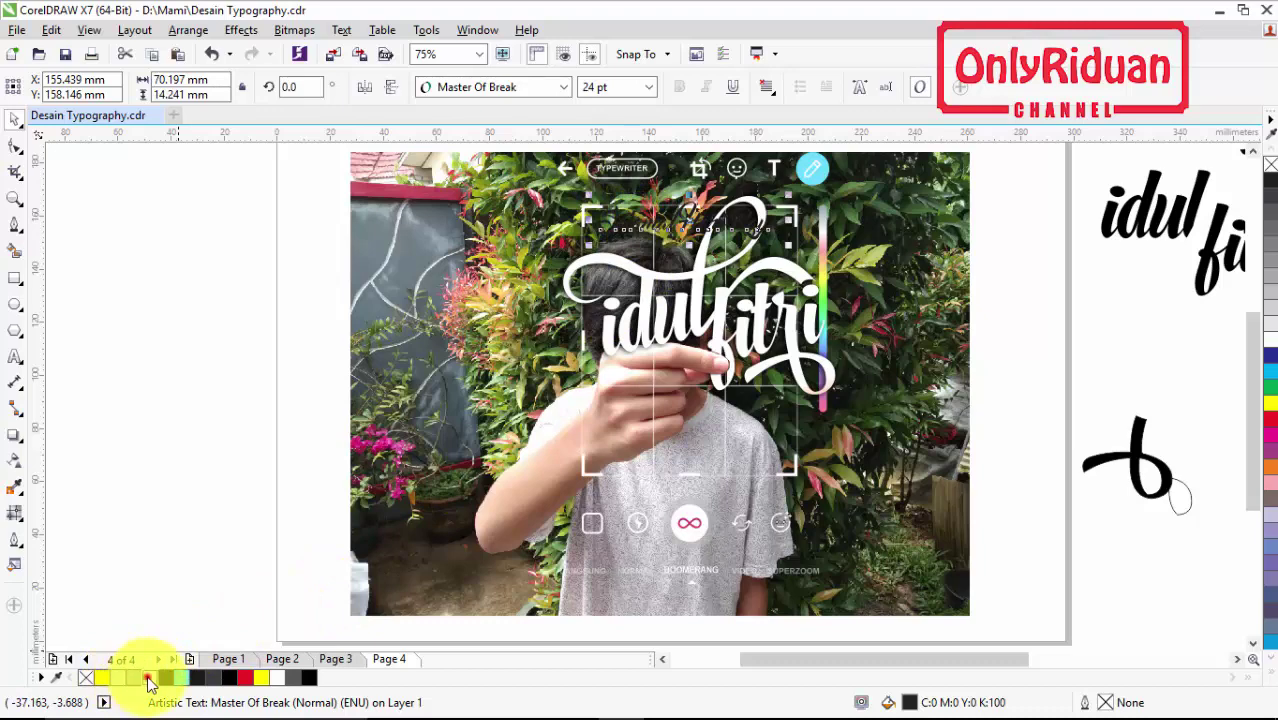
pyautogui.click(150, 680)
# Step: Scale the Selamat Hari Raya text to about 59 mm wide and place it just above the left swash of the lettering
pyautogui.scroll(2, 605, 292)
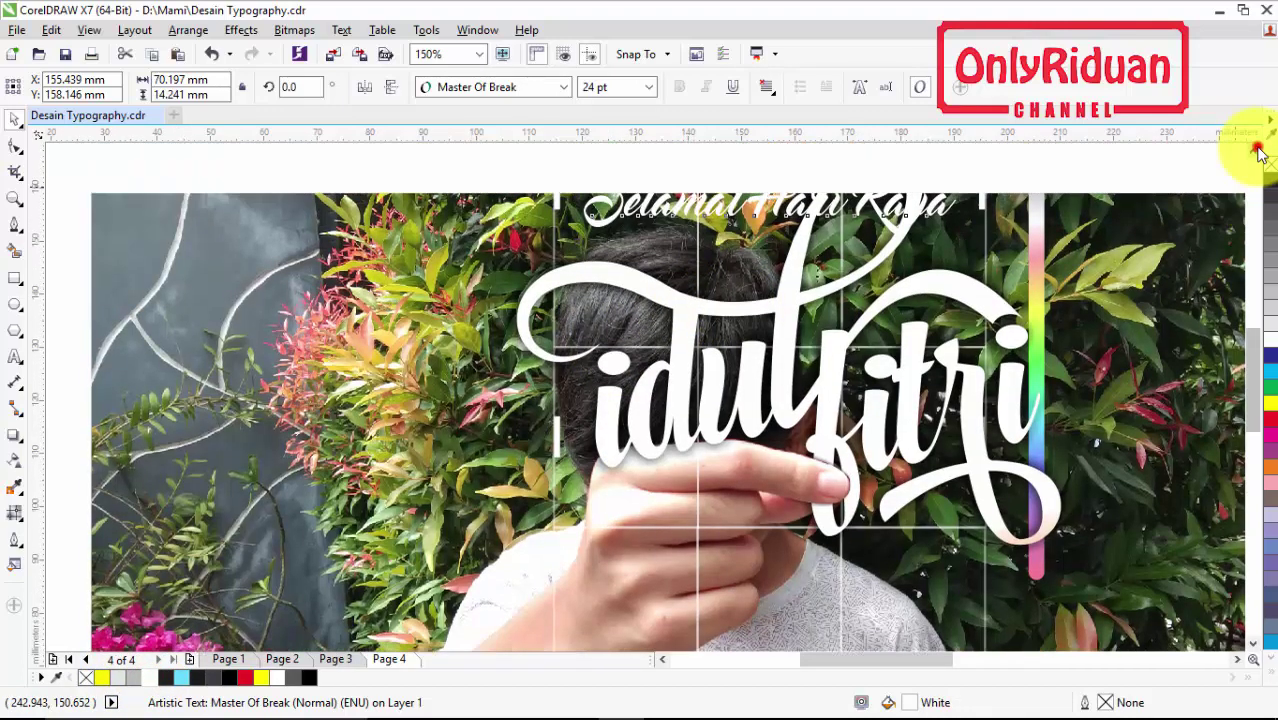
pyautogui.click(1252, 150)
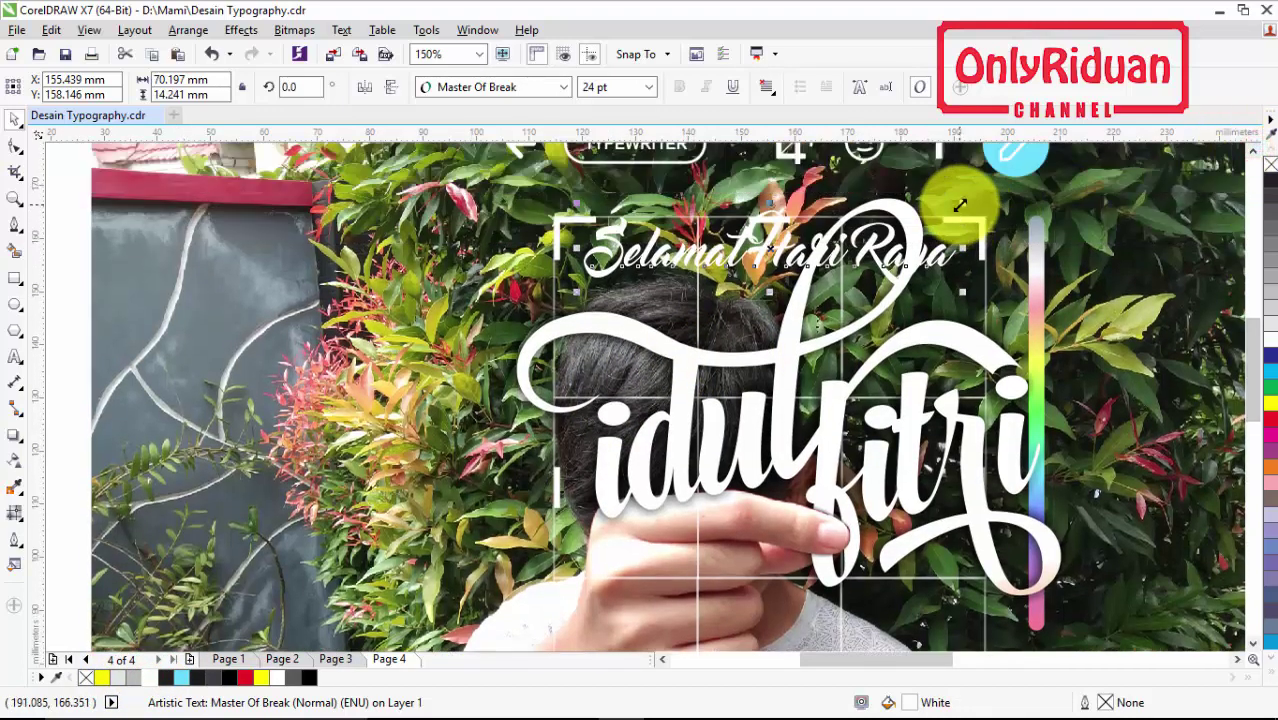
pyautogui.moveTo(959, 205); pyautogui.dragTo(903, 213)
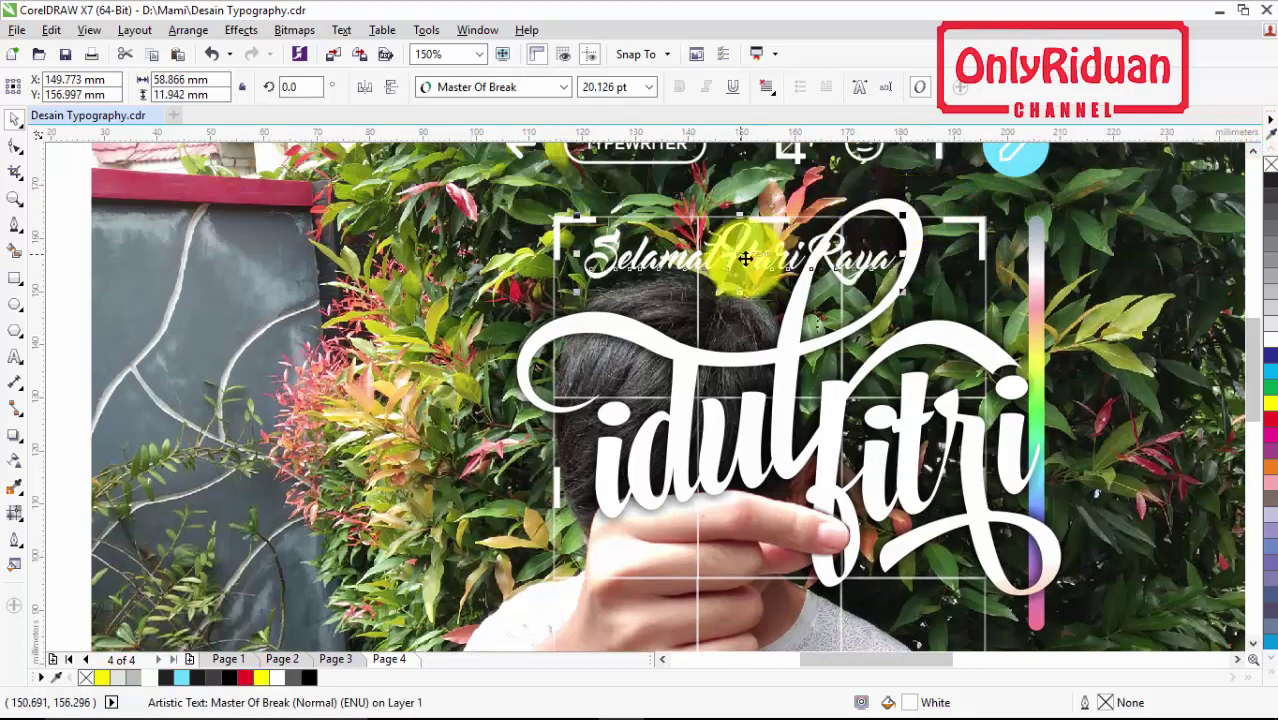
pyautogui.moveTo(745, 259); pyautogui.dragTo(731, 269)
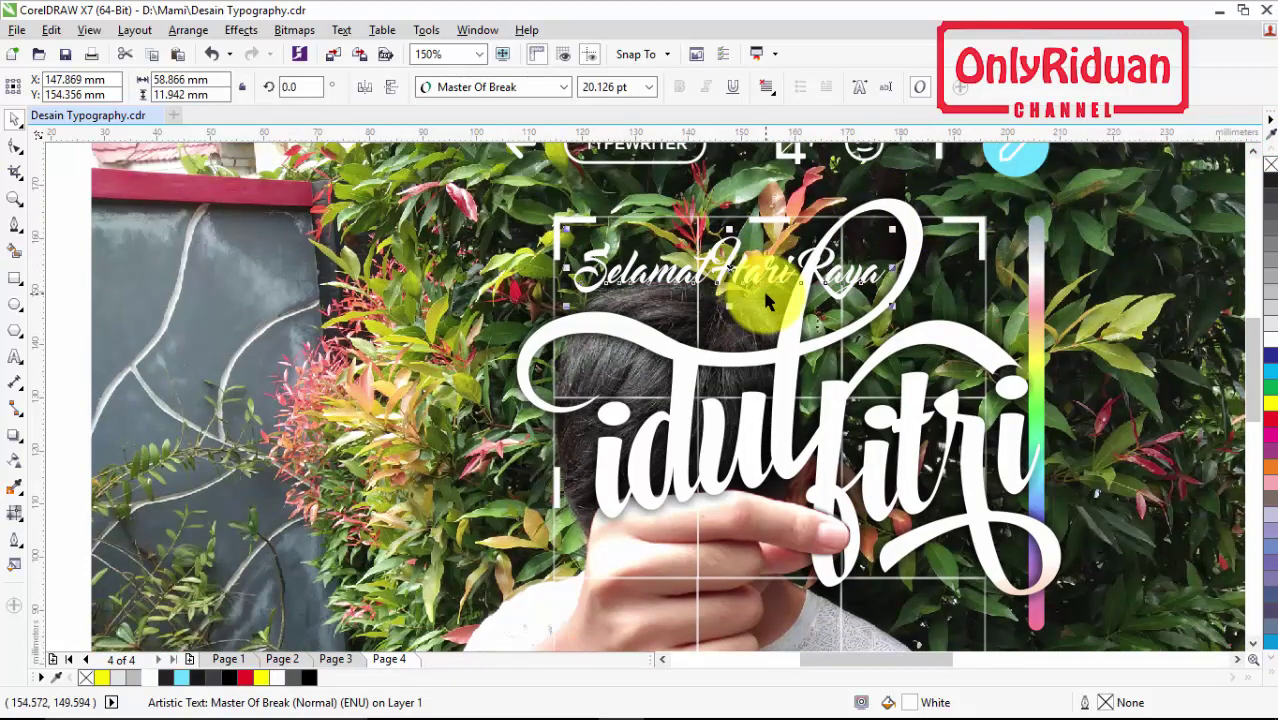
# Step: Give the Selamat Hari Raya text a Small Glow drop shadow in black
pyautogui.click(16, 437)
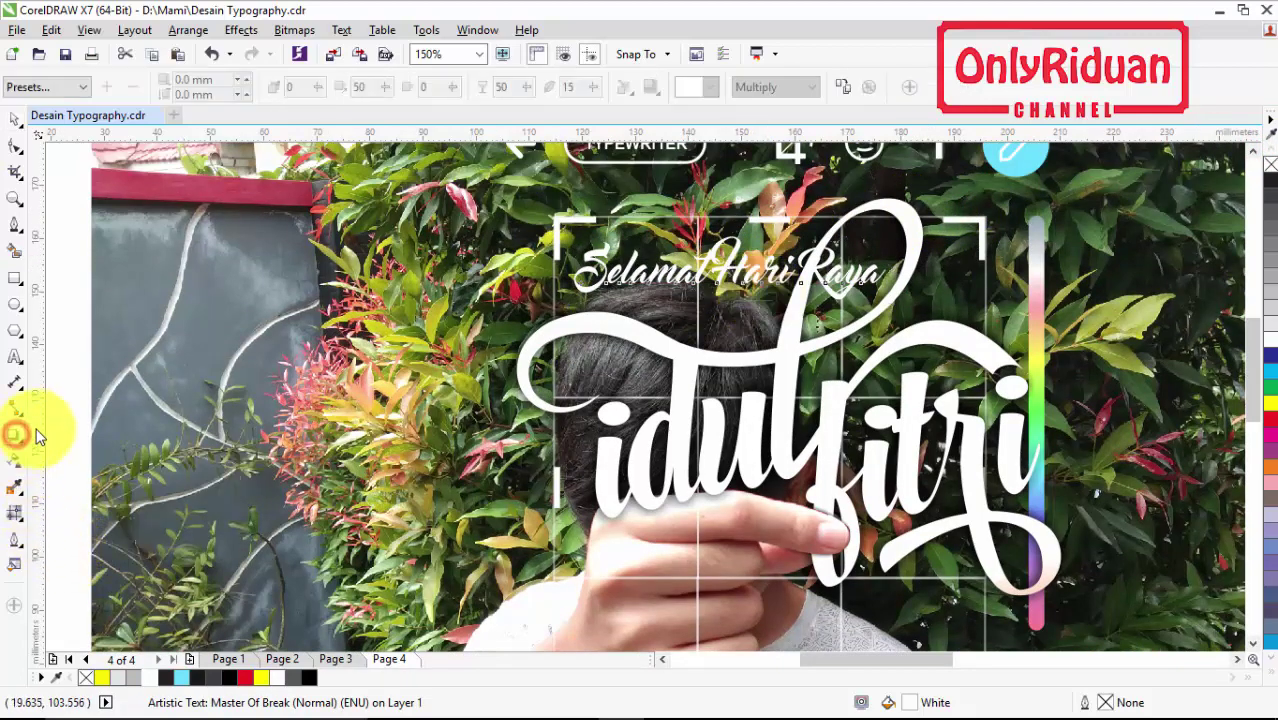
pyautogui.click(80, 87)
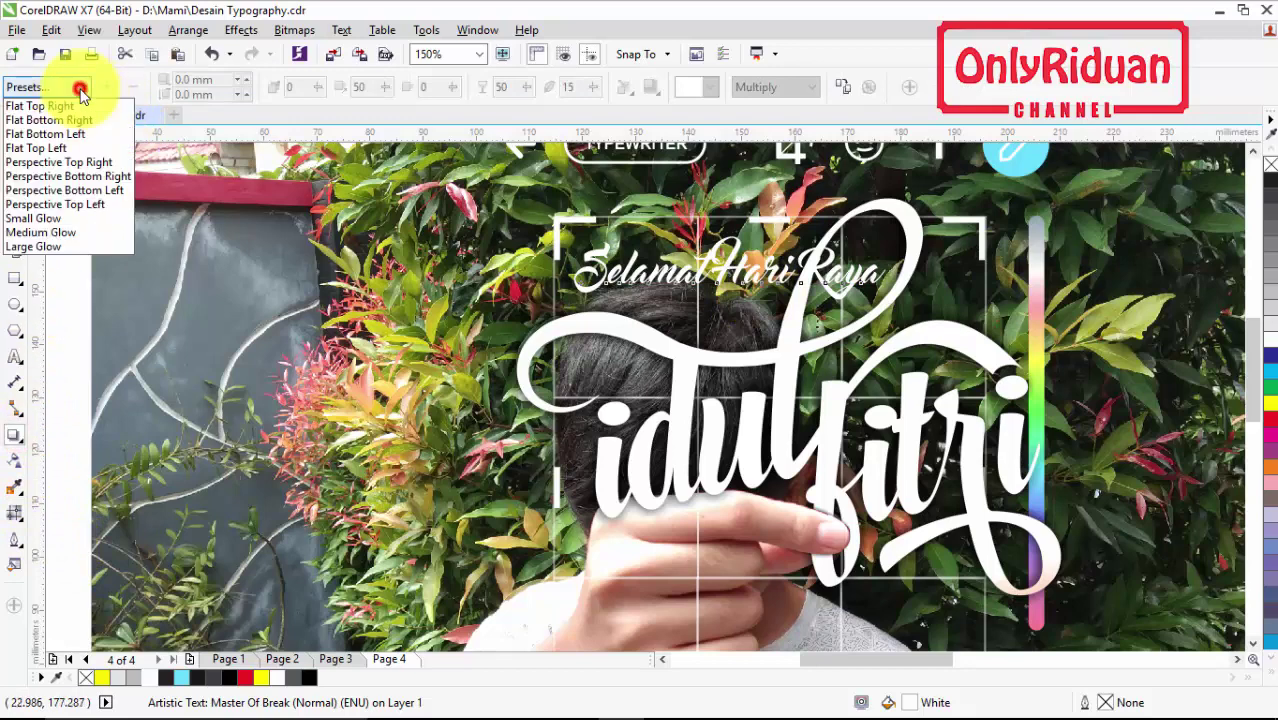
pyautogui.click(36, 228)
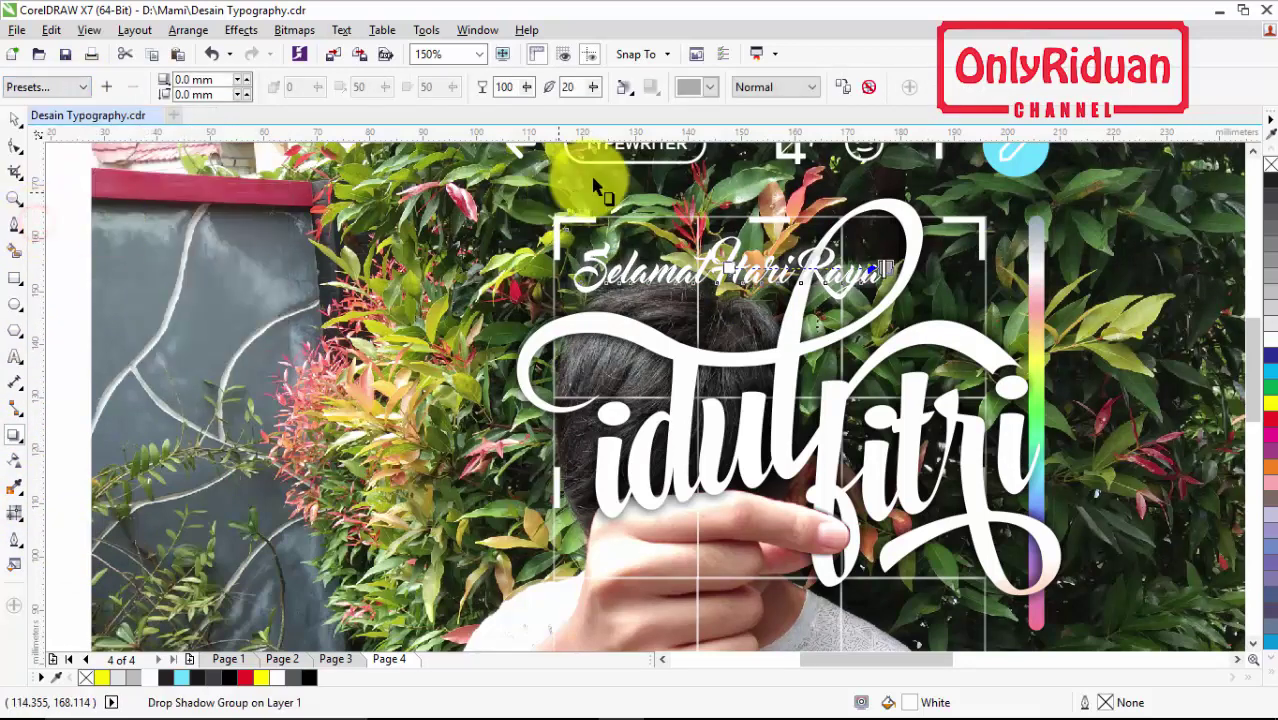
pyautogui.click(713, 87)
pyautogui.click(681, 114)
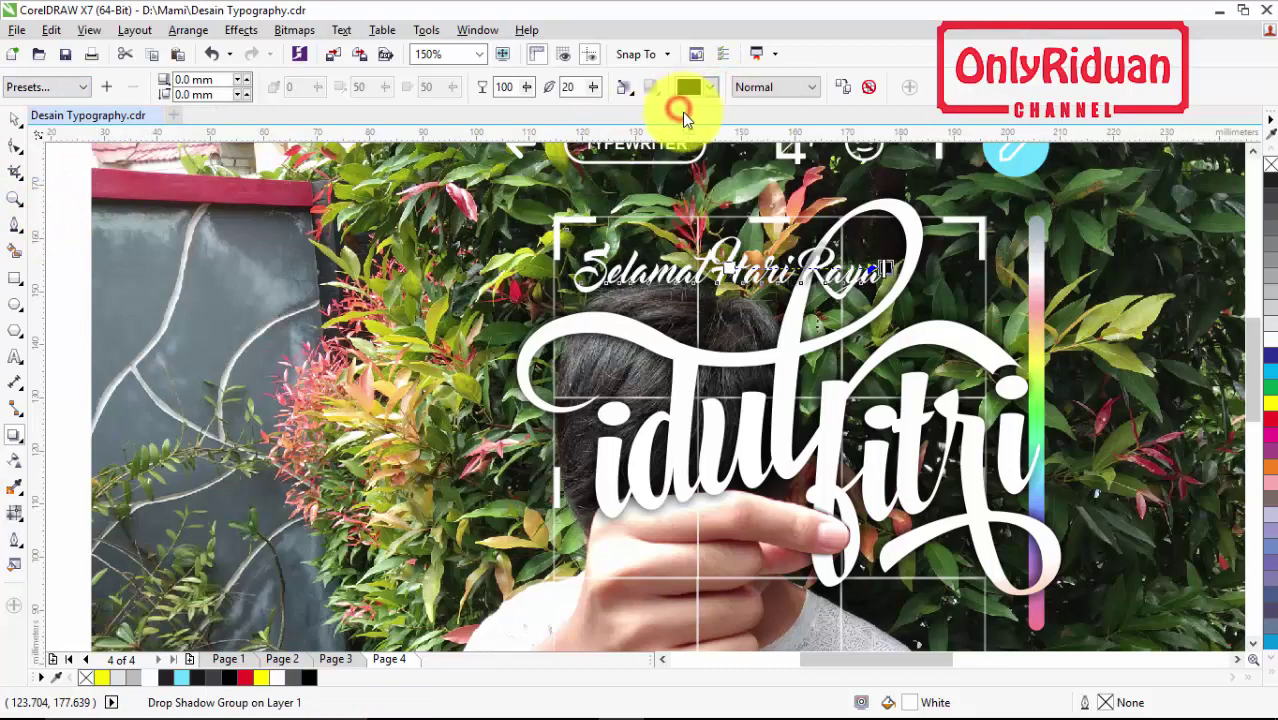
pyautogui.scroll(-2, 700, 225)
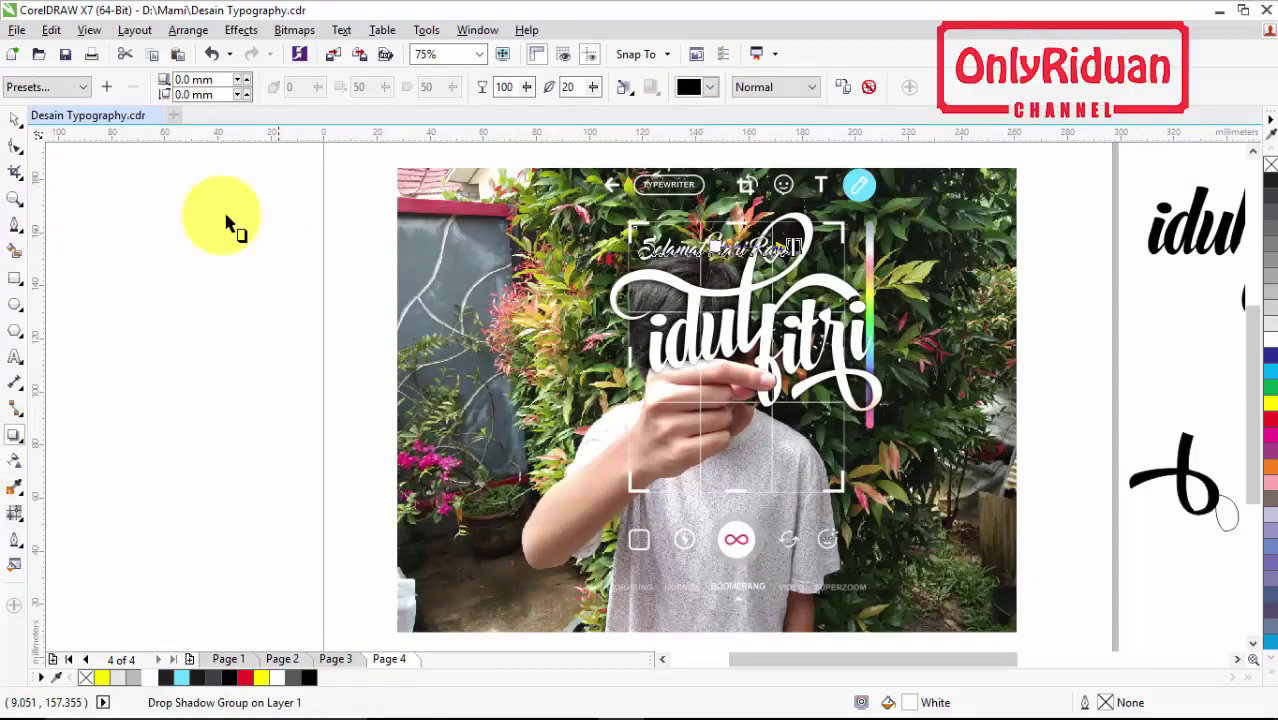
# Step: Add the text "Mohon Maaf Lahir dan Batin" below the idul fitri lettering in the Master Of Break font
pyautogui.click(16, 357)
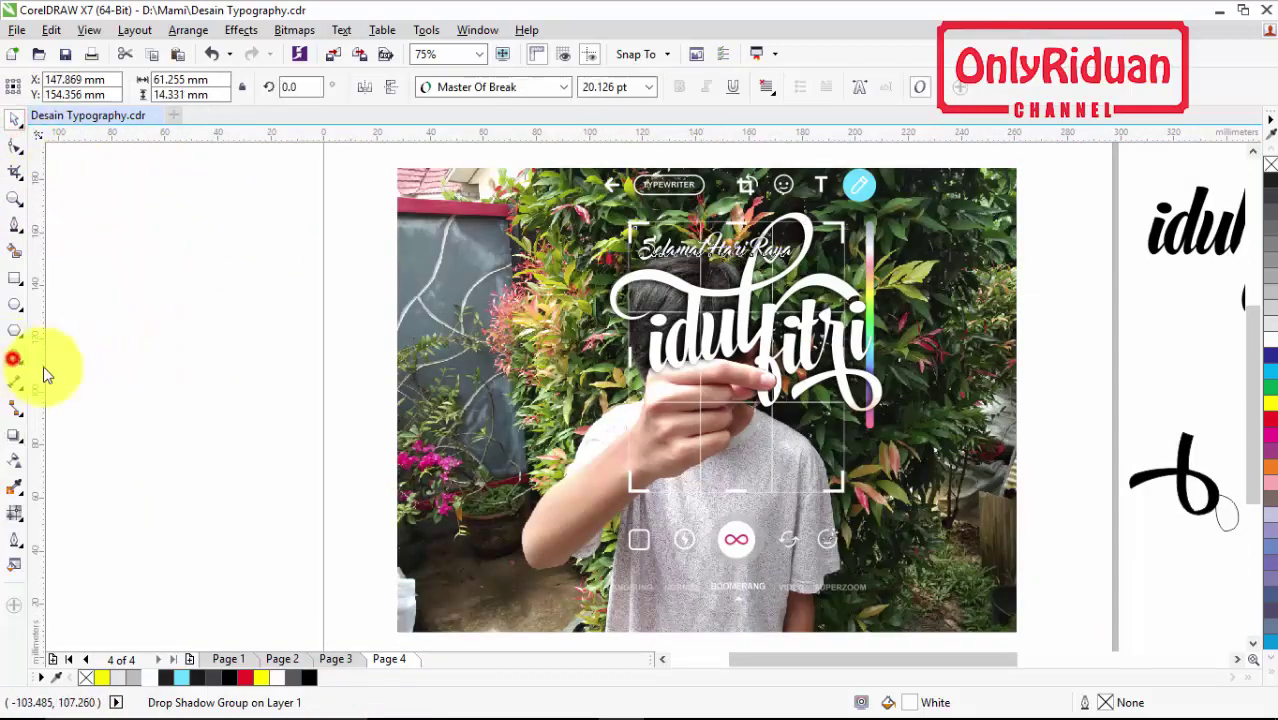
pyautogui.click(671, 440)
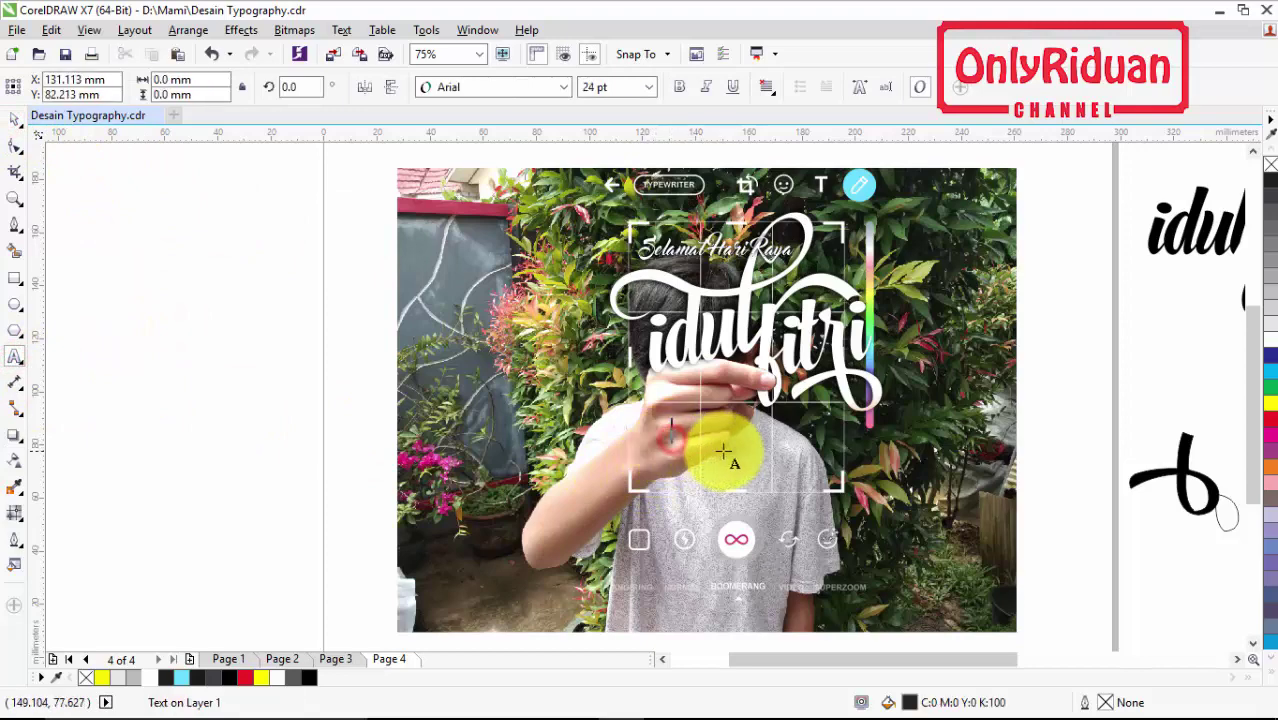
pyautogui.write('Mon')
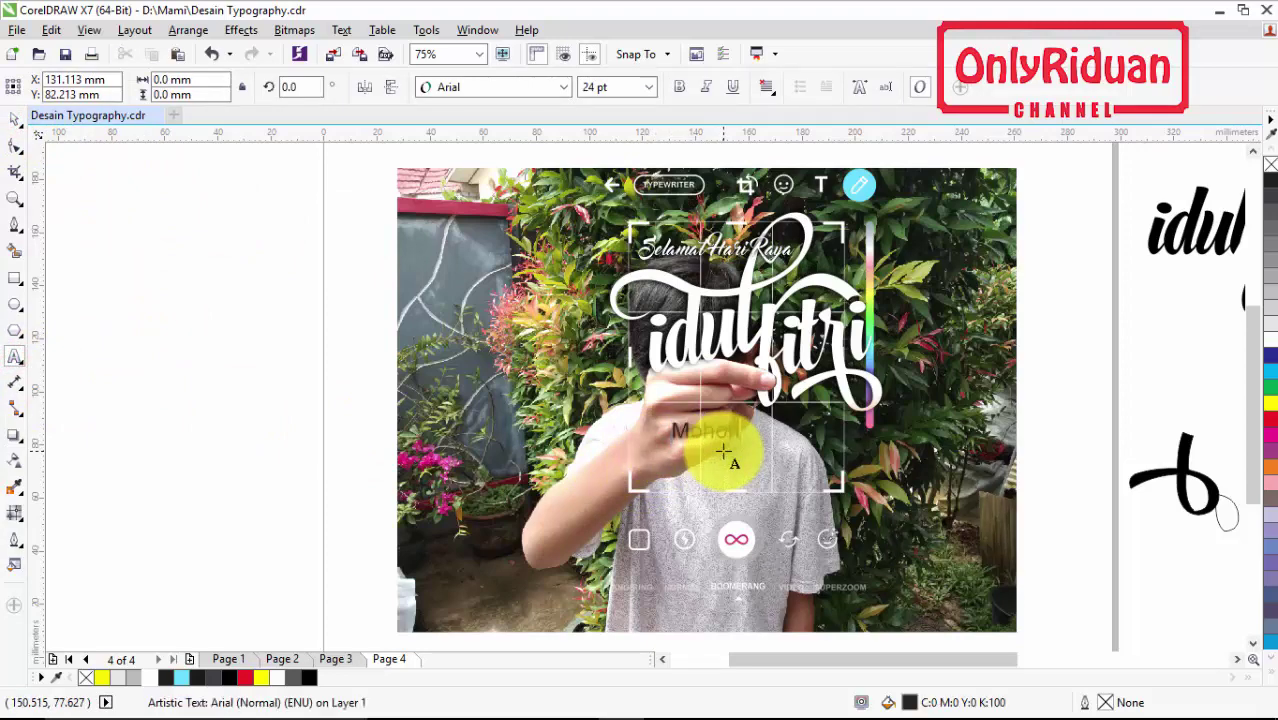
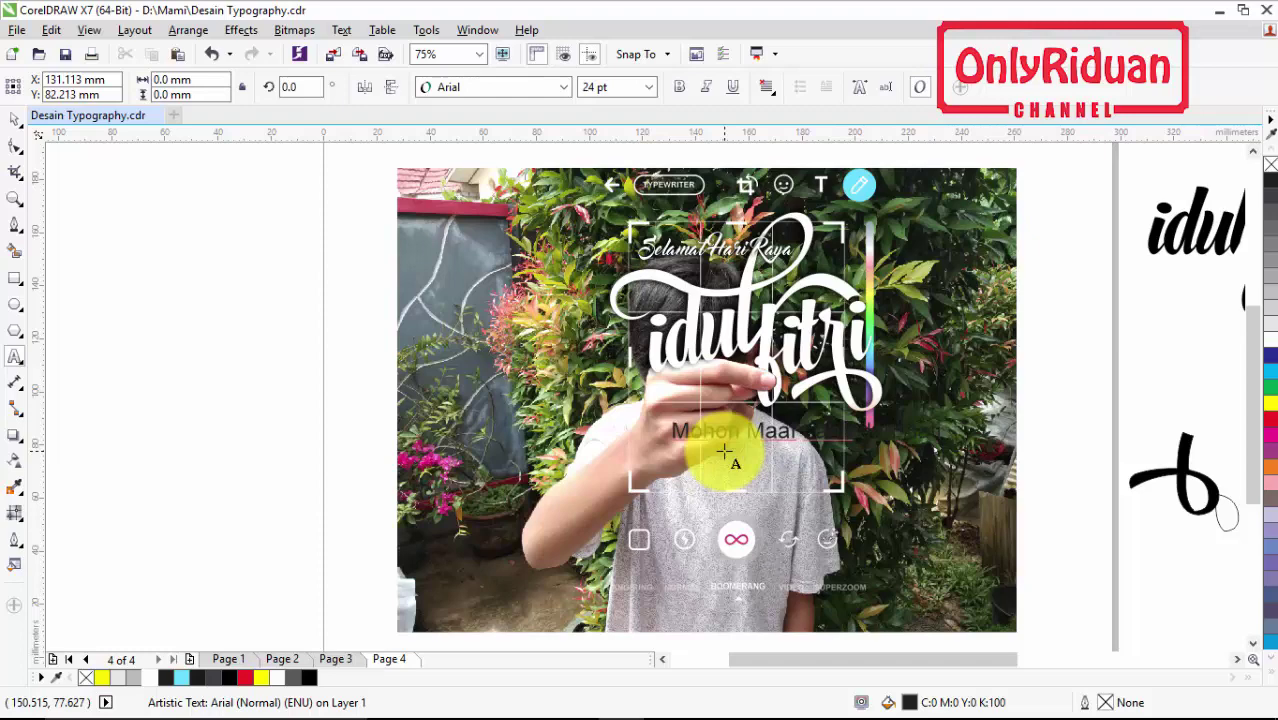
pyautogui.click(14, 118)
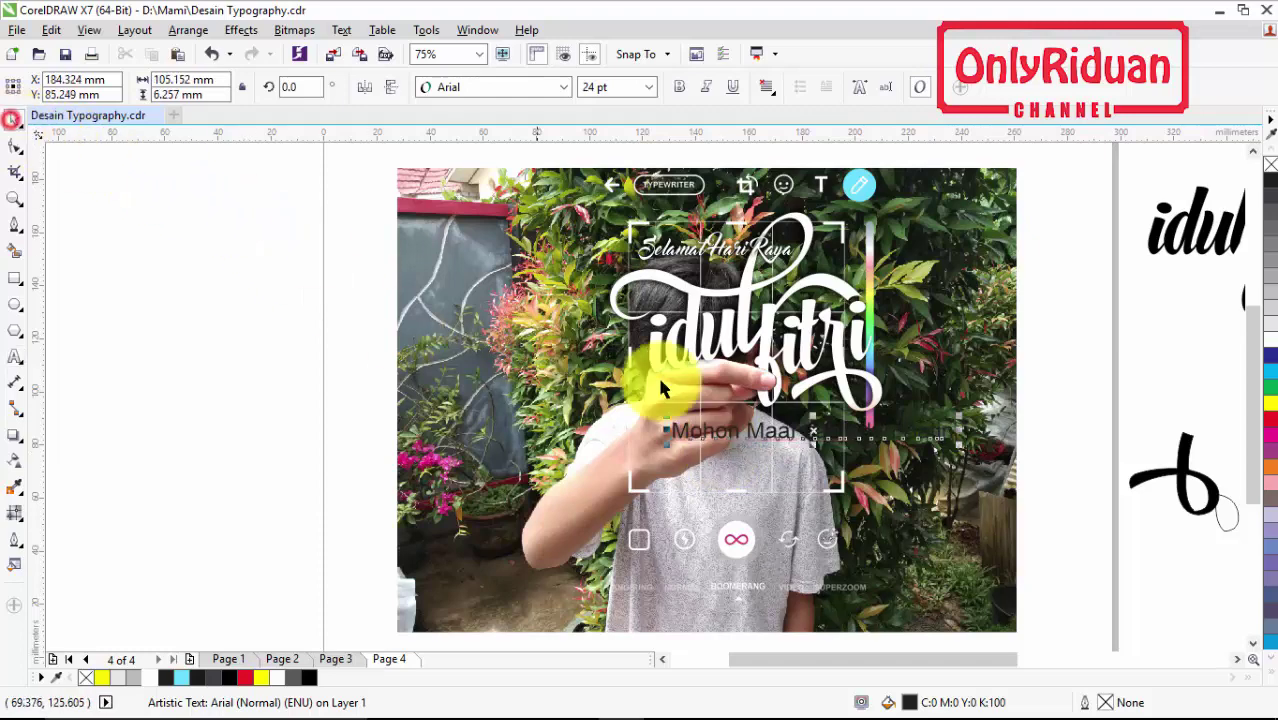
pyautogui.click(561, 87)
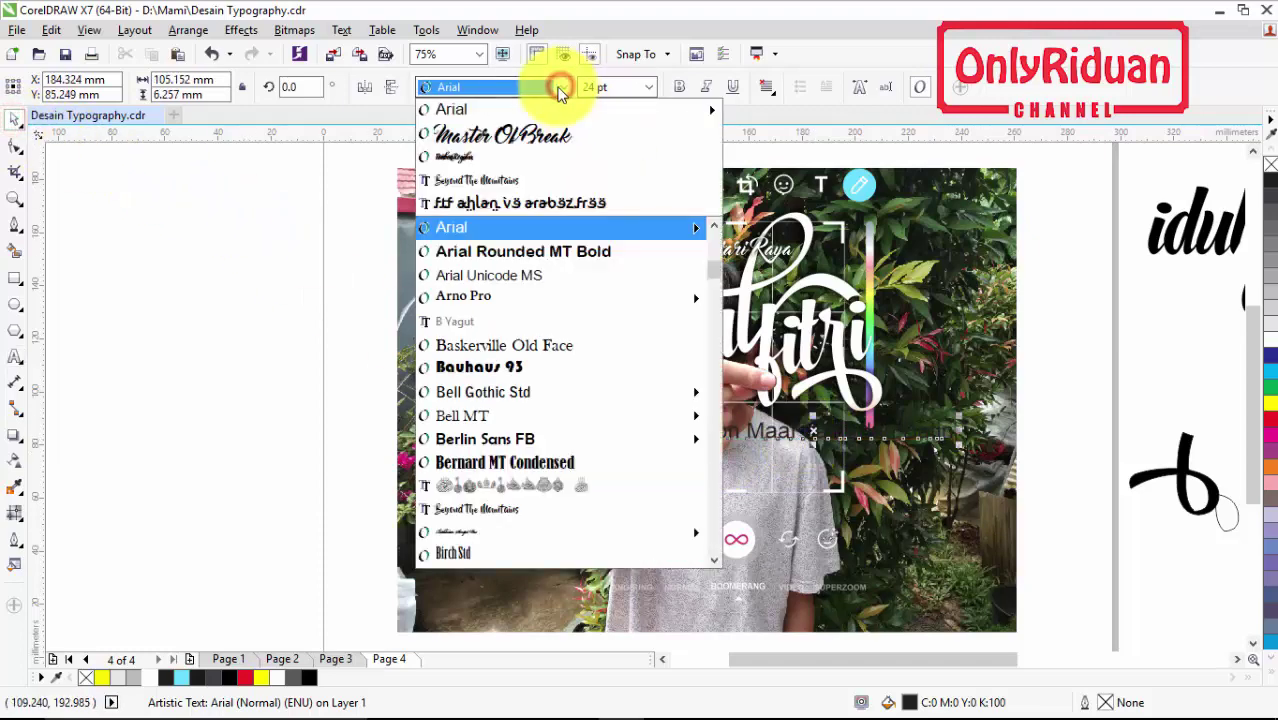
pyautogui.click(532, 133)
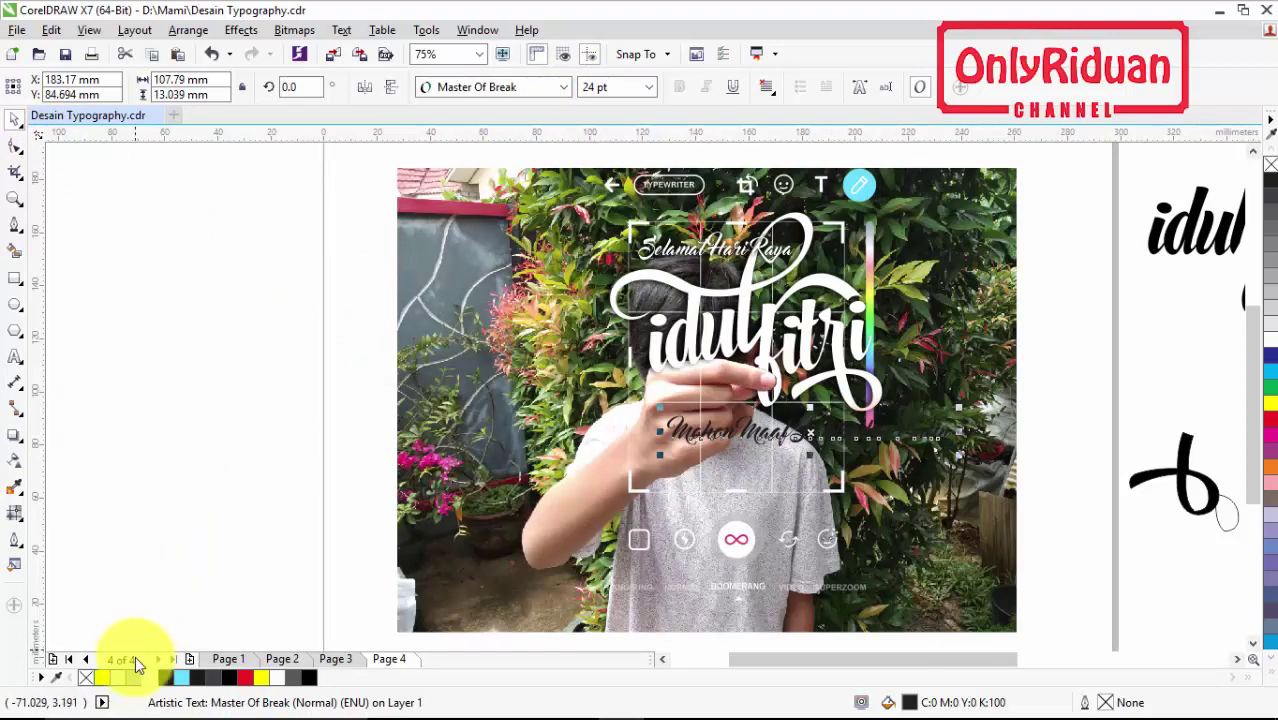
# Step: Fill the Mohon Maaf Lahir dan Batin text white, scale it to about 77 mm wide, and place it below the lettering inside the frame
pyautogui.click(148, 679)
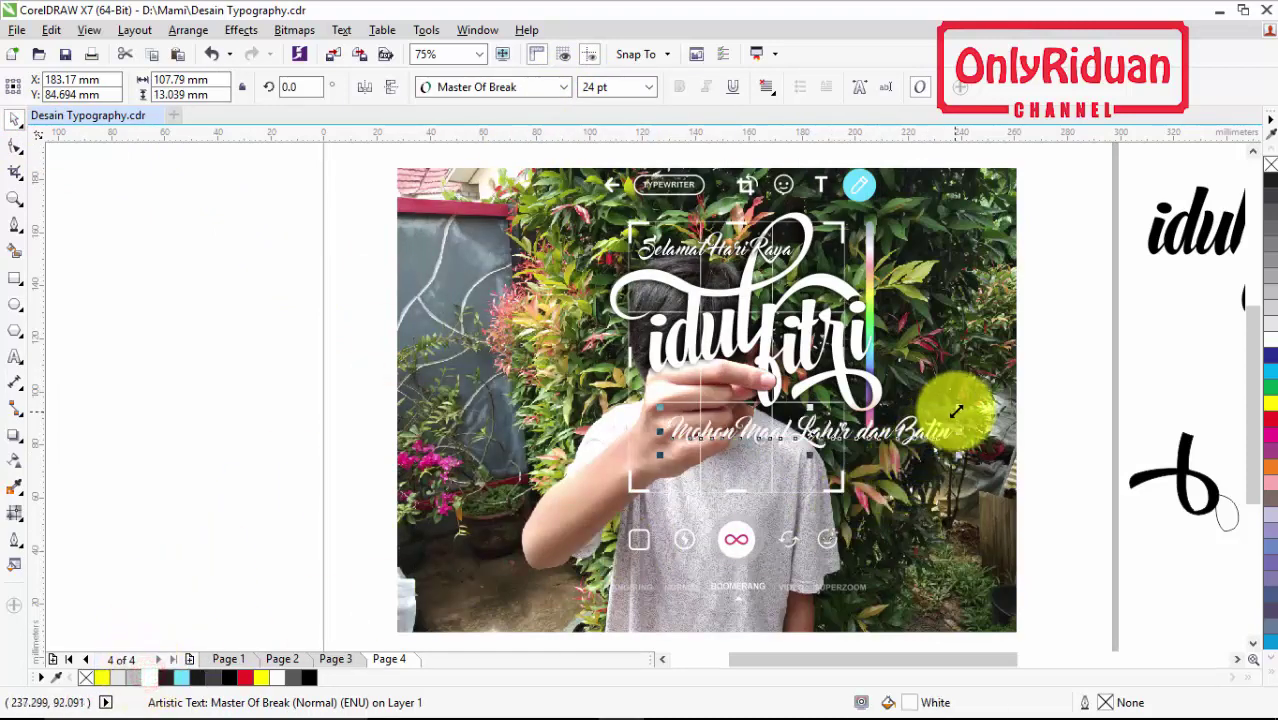
pyautogui.moveTo(956, 410); pyautogui.dragTo(872, 432)
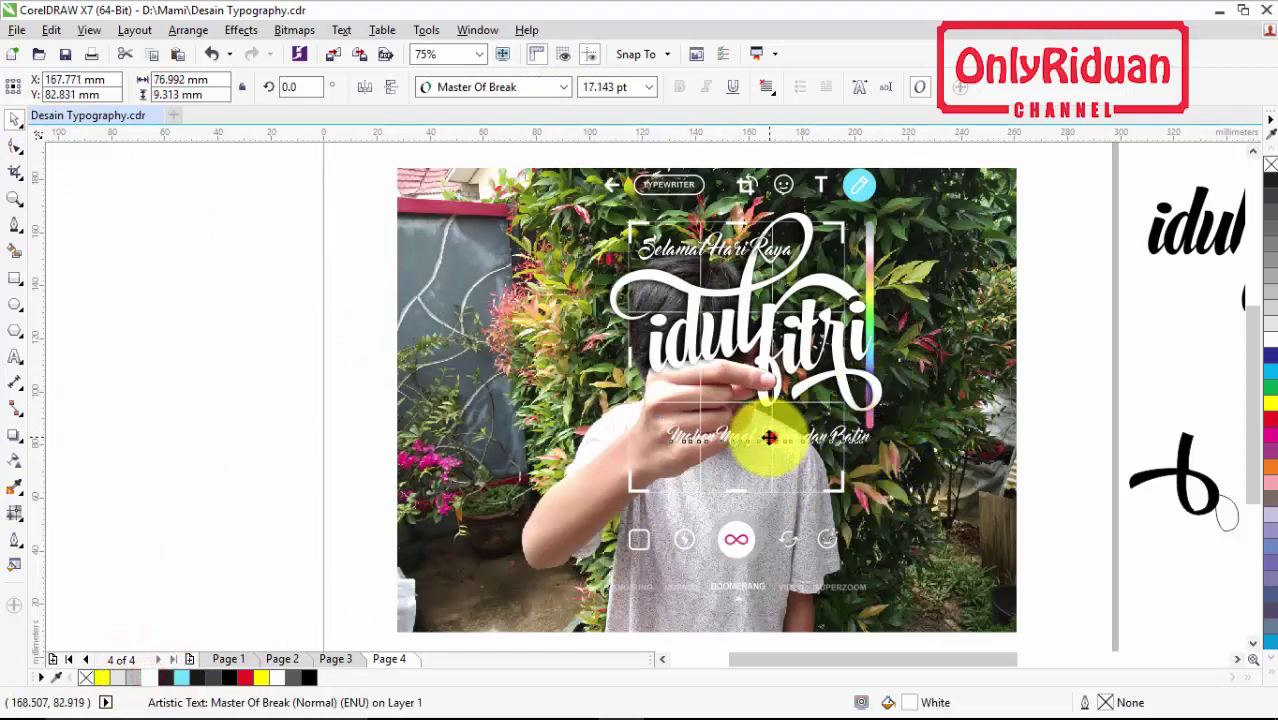
pyautogui.moveTo(769, 437); pyautogui.dragTo(745, 427)
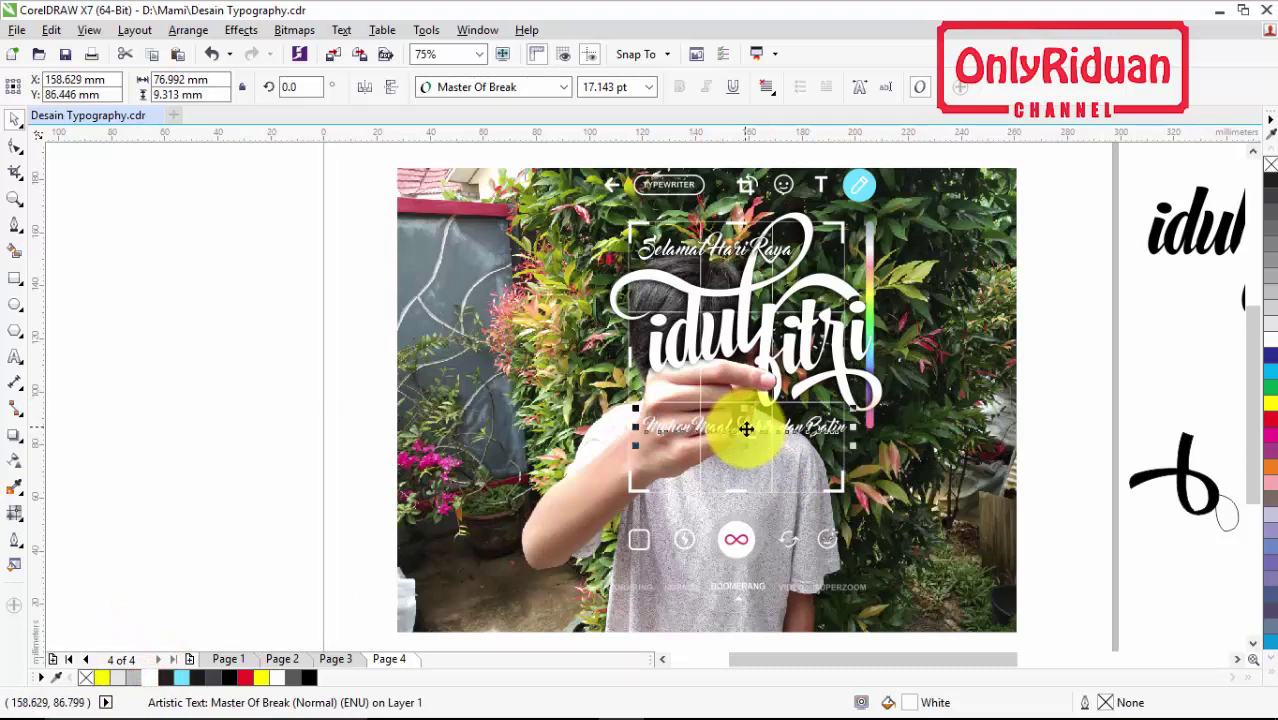
# Step: Give the Mohon Maaf Lahir dan Batin text a Small Glow drop shadow in black with feathering 10
pyautogui.click(16, 438)
pyautogui.click(16, 408)
pyautogui.click(33, 437)
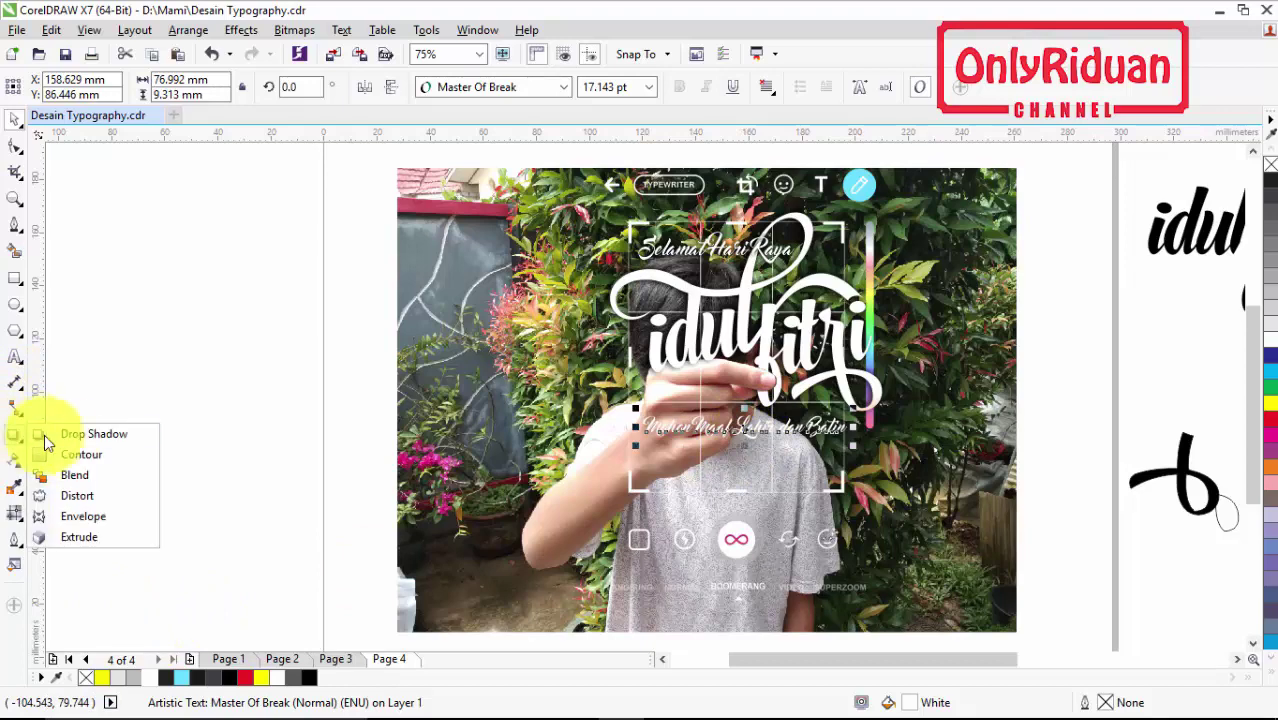
pyautogui.click(70, 434)
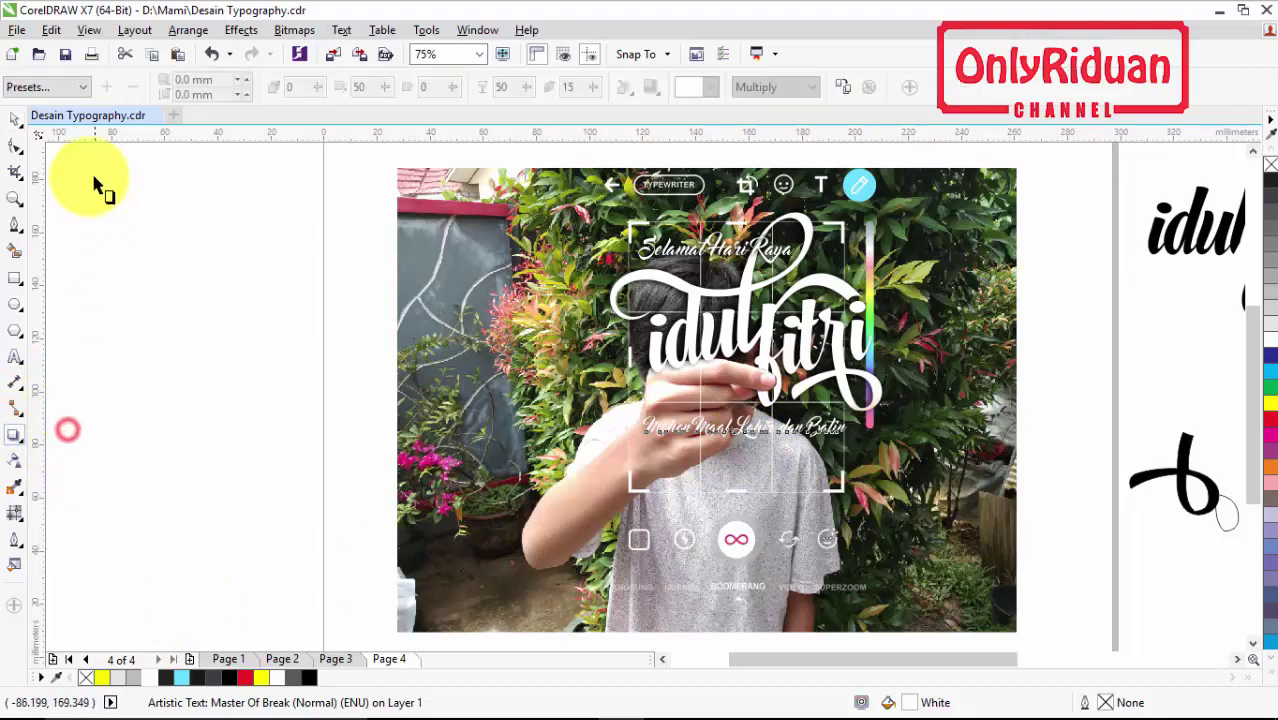
pyautogui.click(70, 87)
pyautogui.click(42, 222)
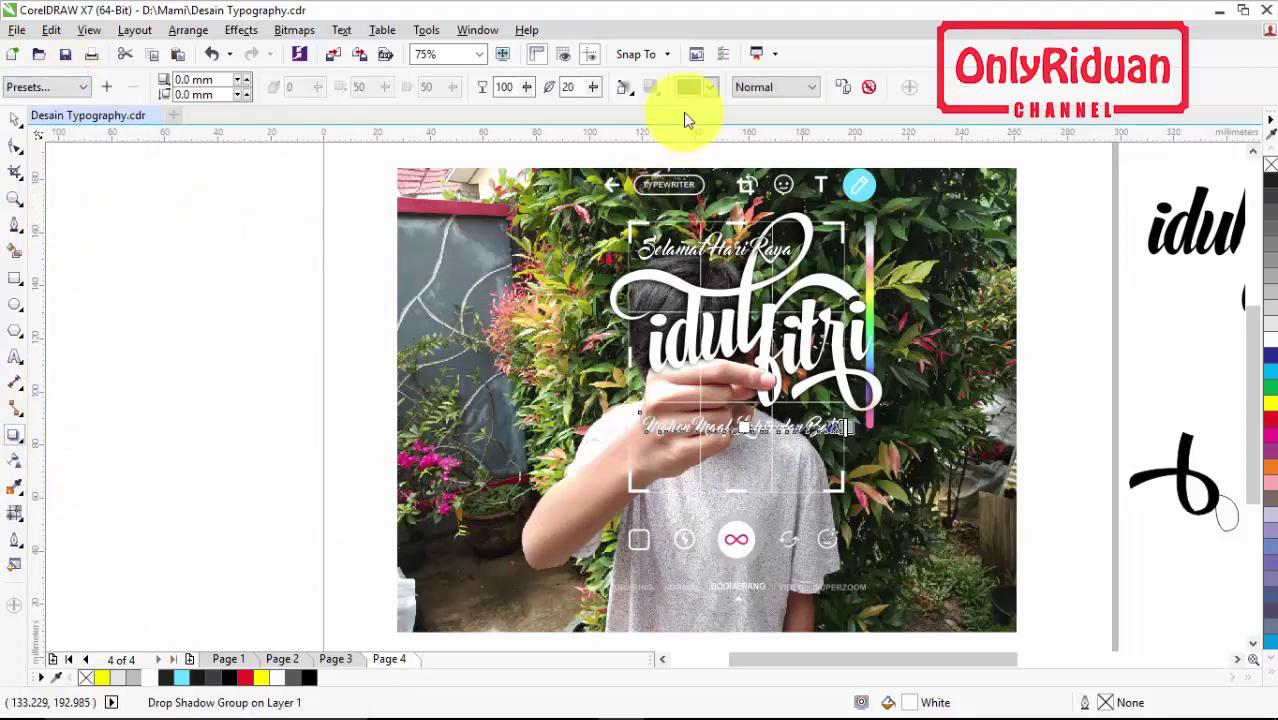
pyautogui.click(703, 86)
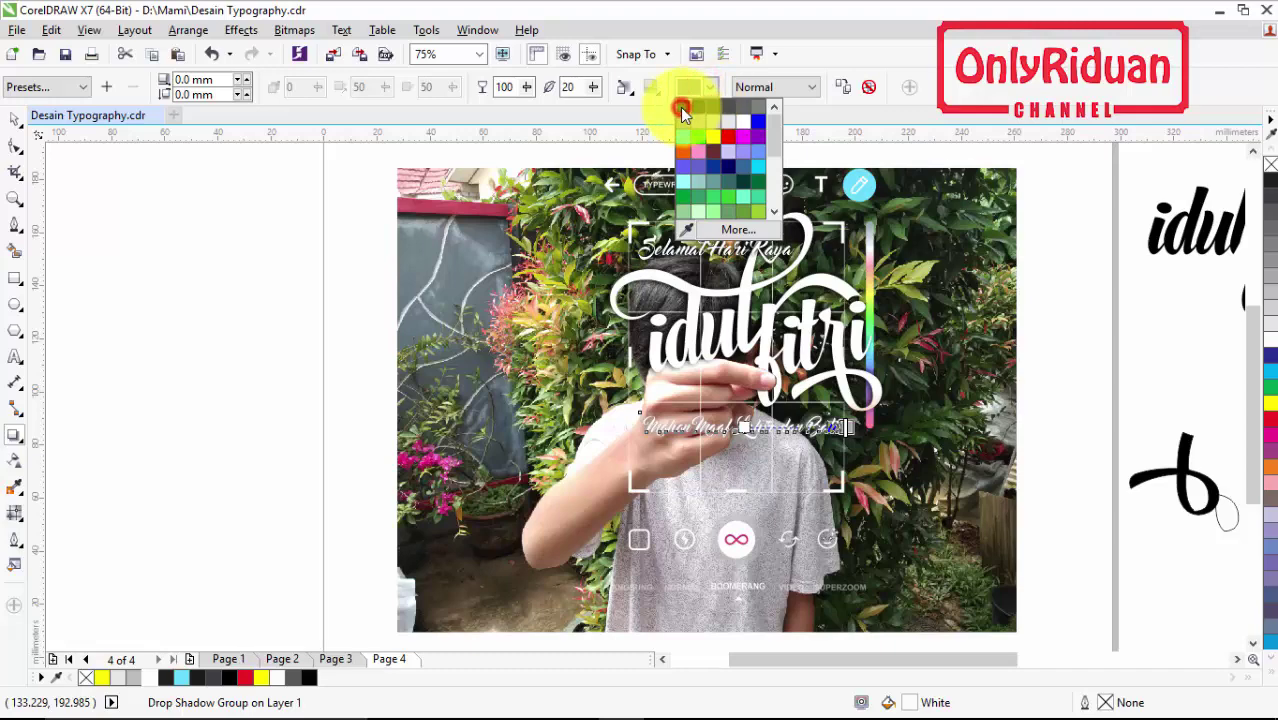
pyautogui.click(681, 106)
pyautogui.click(576, 87)
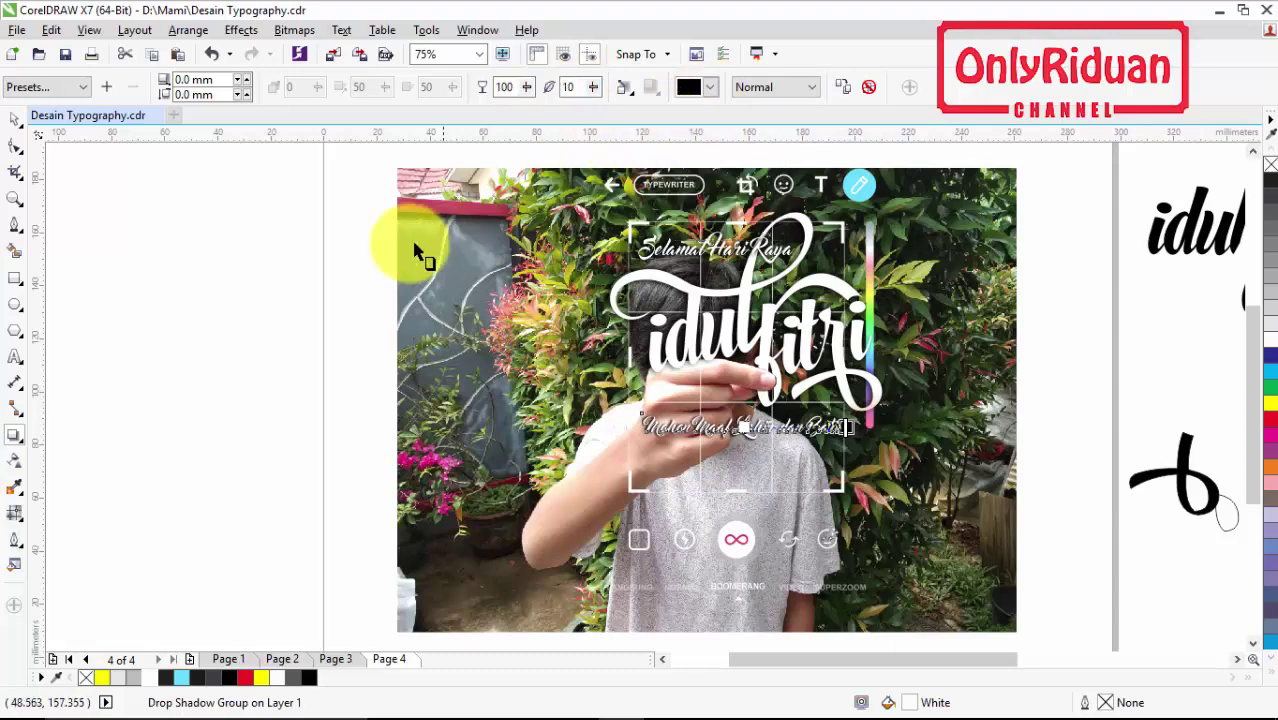
# Step: Shift the Mohon Maaf Lahir dan Batin text slightly left to center it within the white corner frame
pyautogui.click(15, 117)
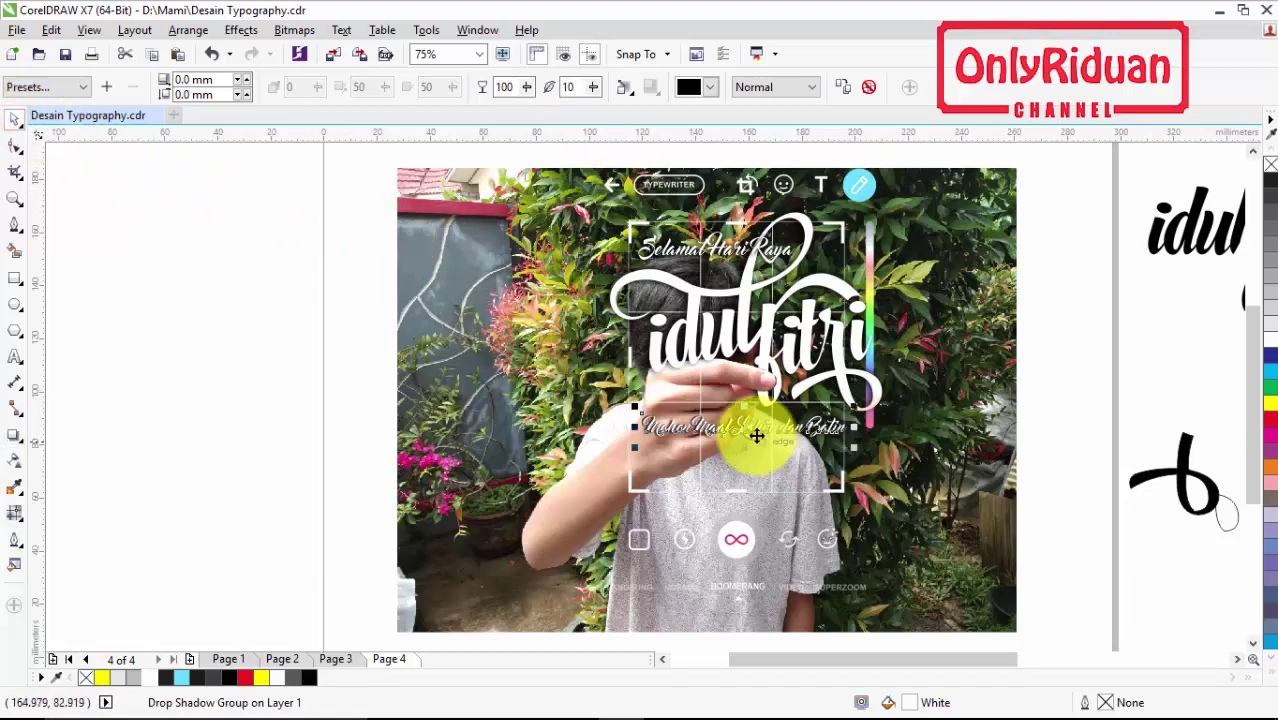
pyautogui.moveTo(752, 434)
pyautogui.mouseDown()
pyautogui.moveTo(722, 437)
pyautogui.moveTo(740, 432)
pyautogui.mouseUp()
pyautogui.scroll(1, 805, 430)
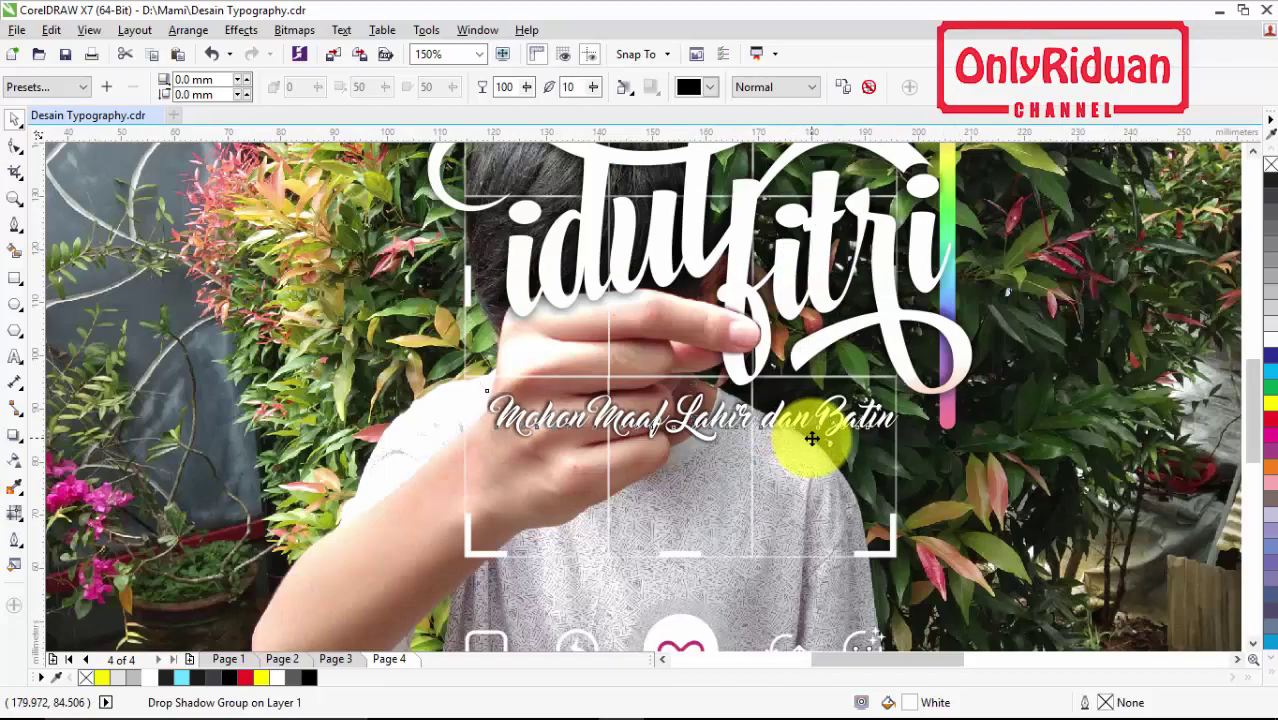
pyautogui.press('Left')
pyautogui.press('Left')
pyautogui.press('Left')
pyautogui.press('Left')
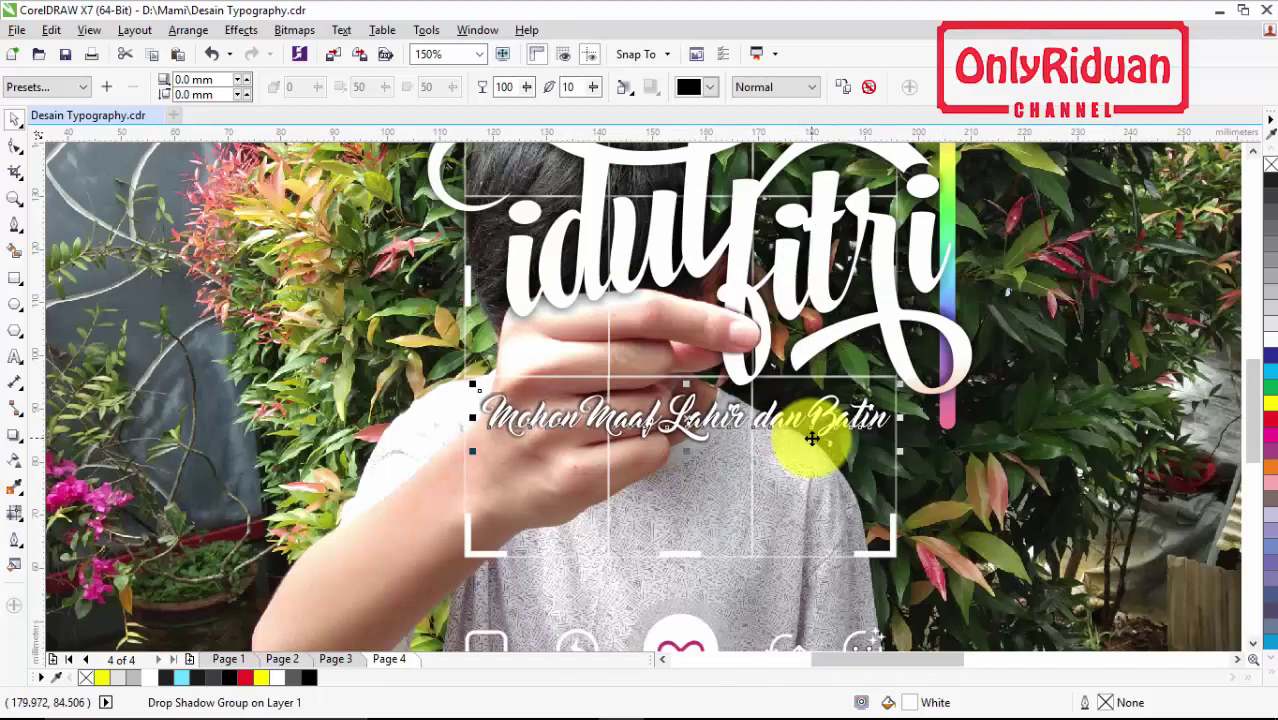
pyautogui.scroll(-1, 690, 525)
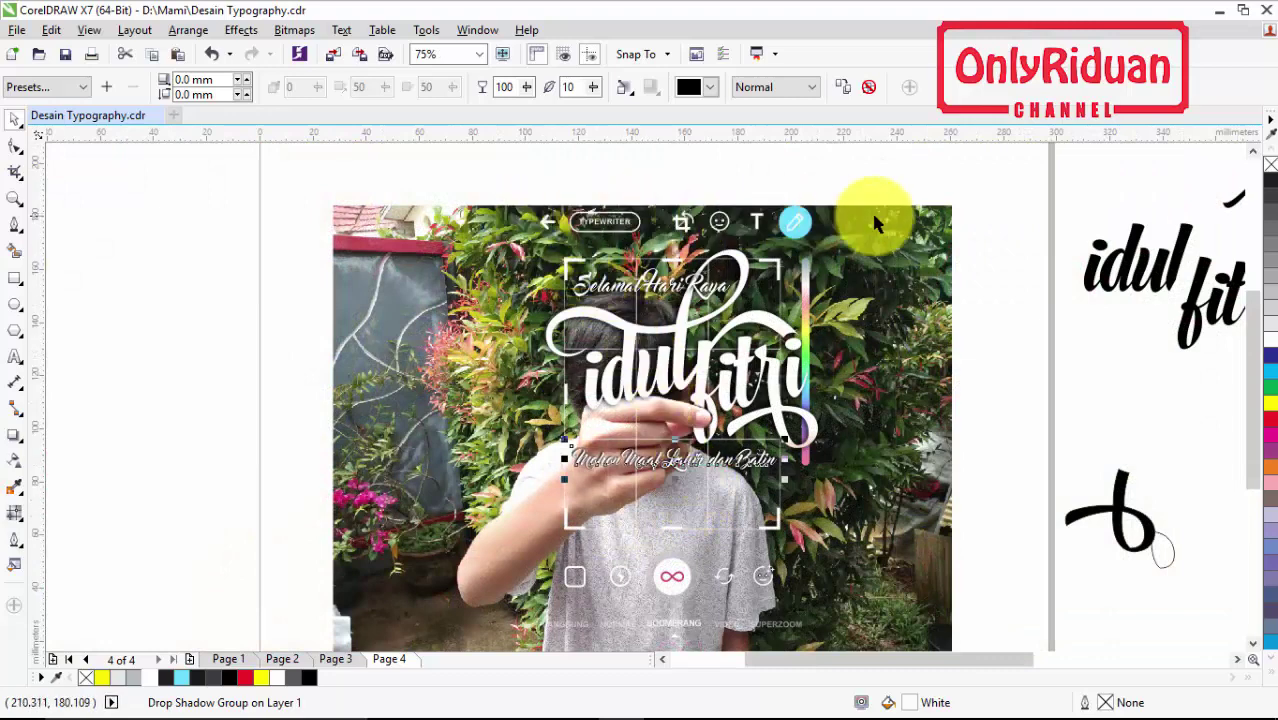
# Step: Draw a rectangle about 233 × 36 mm across the upper edge of the photo and fill it black
pyautogui.click(15, 281)
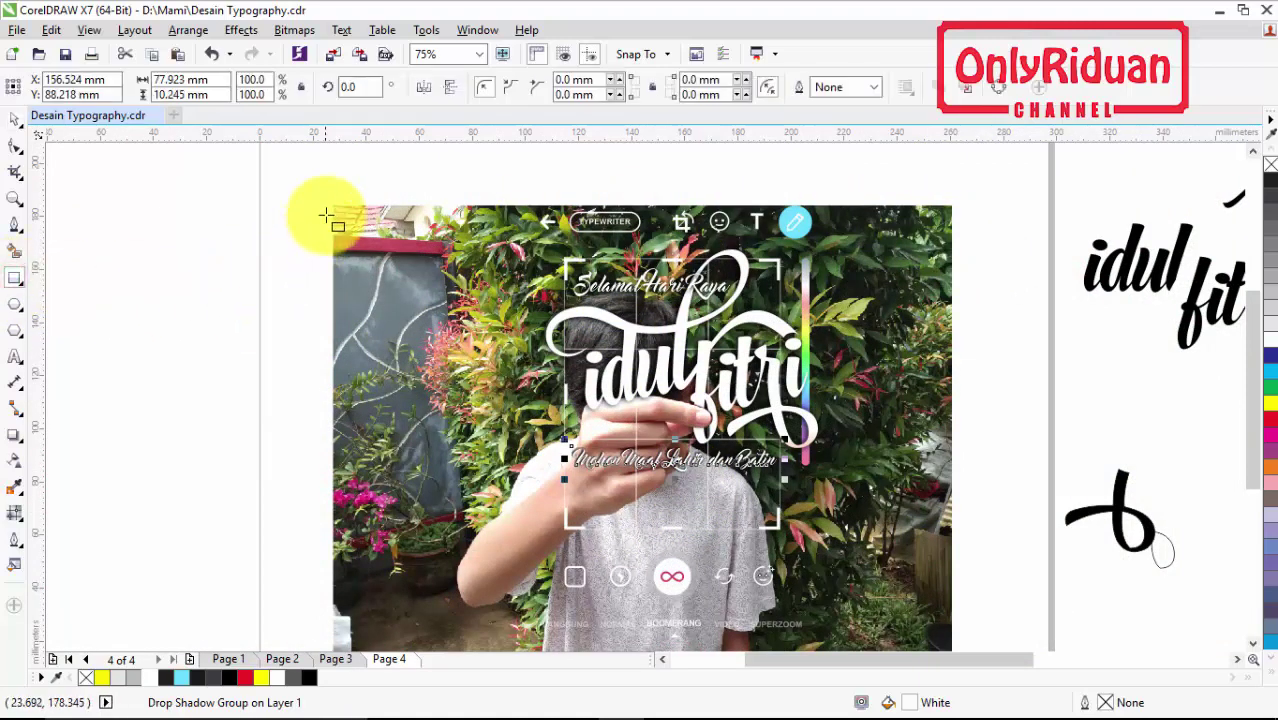
pyautogui.moveTo(330, 206); pyautogui.dragTo(951, 298)
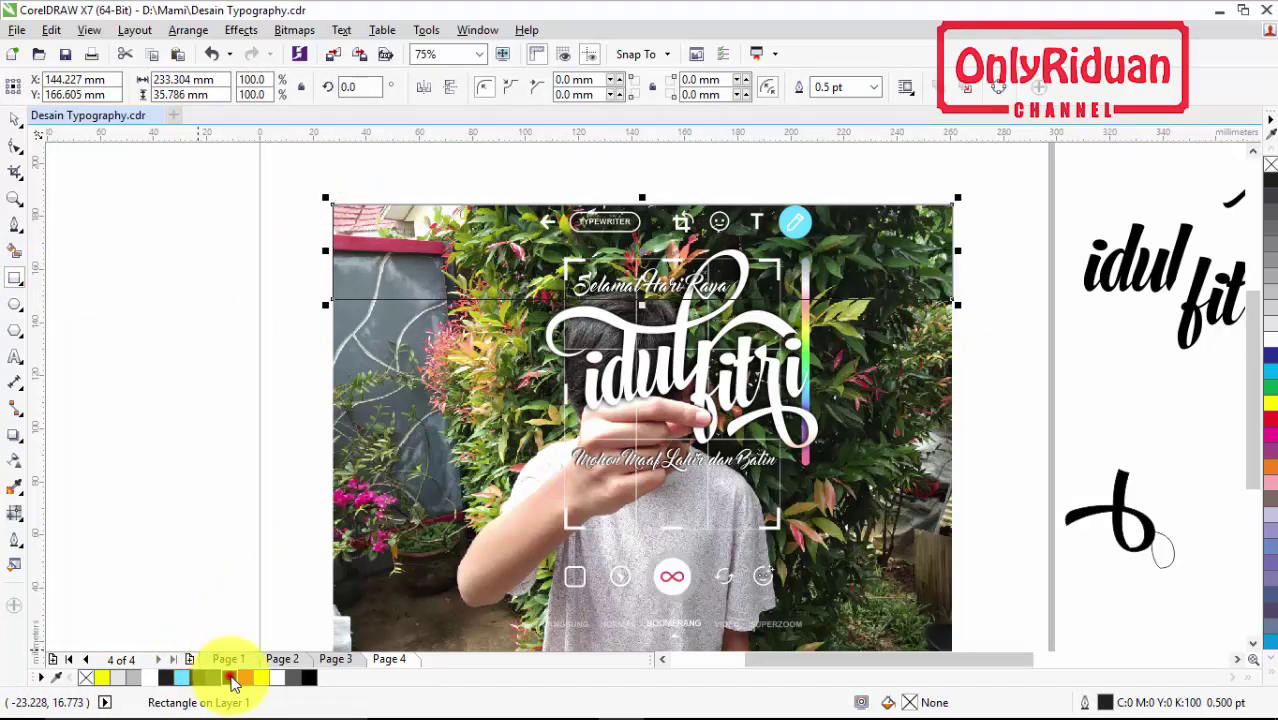
pyautogui.click(230, 679)
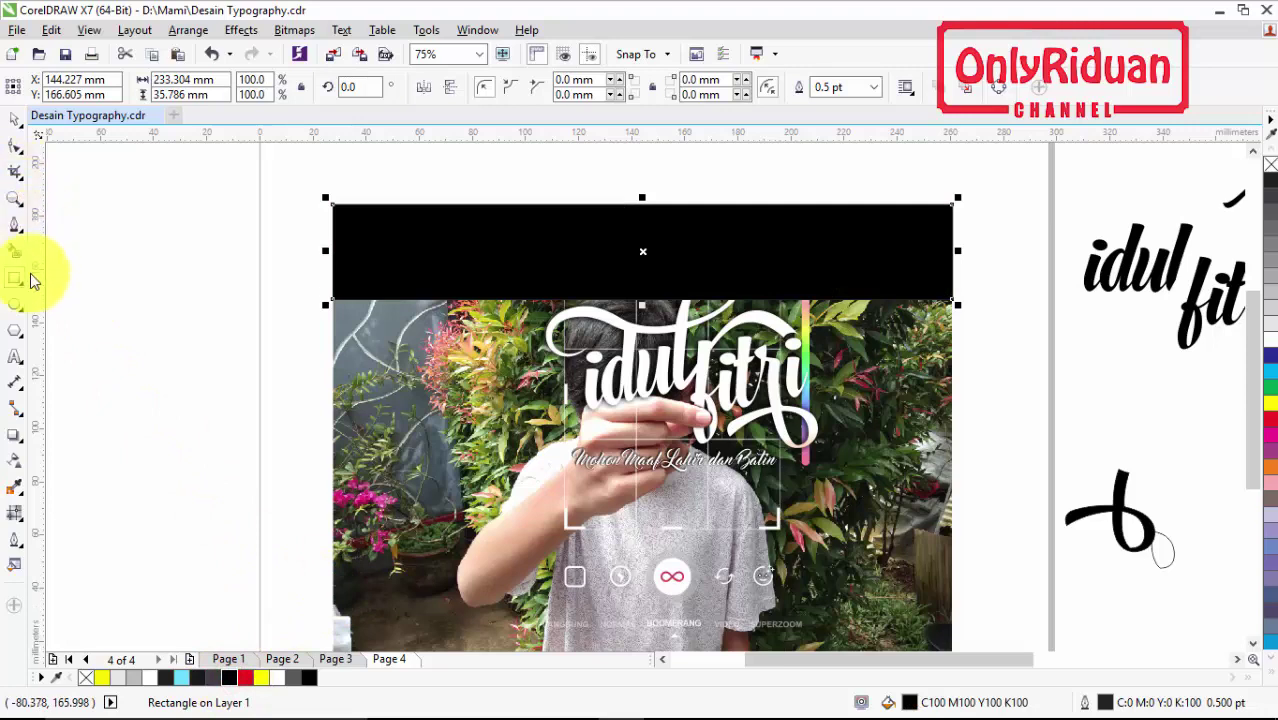
# Step: Apply a linear transparency to the black rectangle so it fades out downward from the photo's upper edge
pyautogui.click(15, 461)
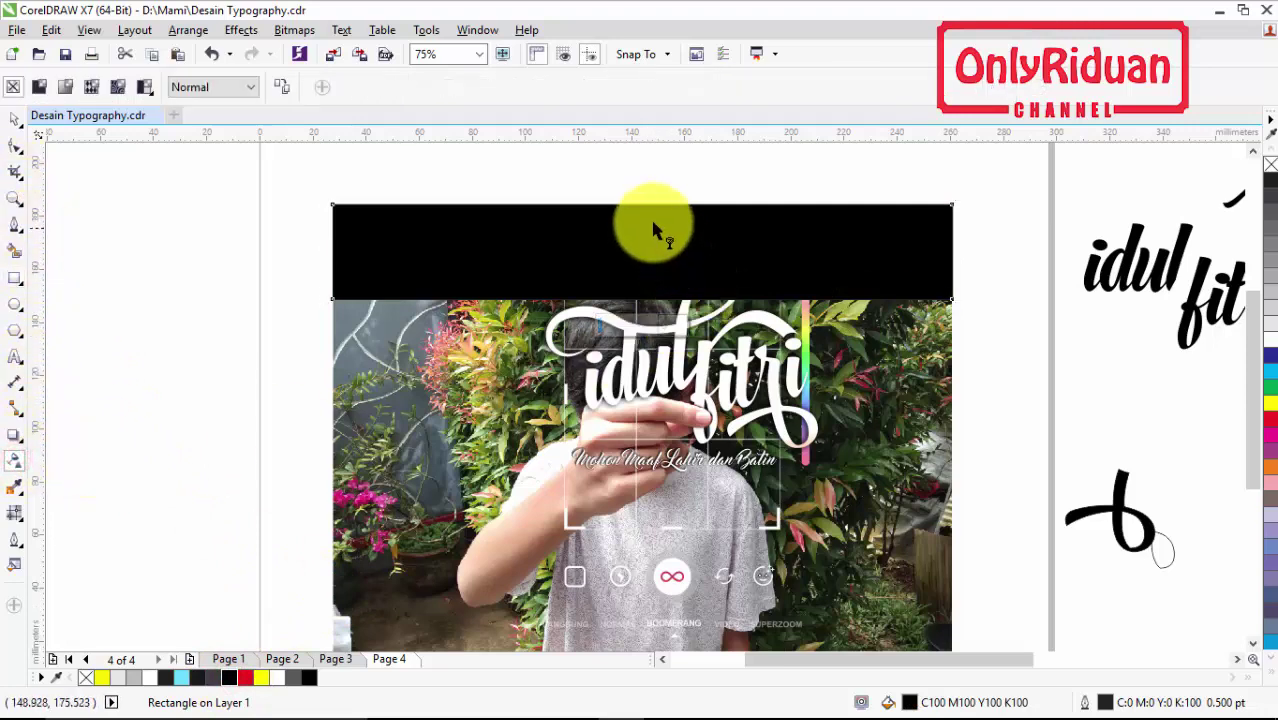
pyautogui.moveTo(645, 212); pyautogui.dragTo(651, 291)
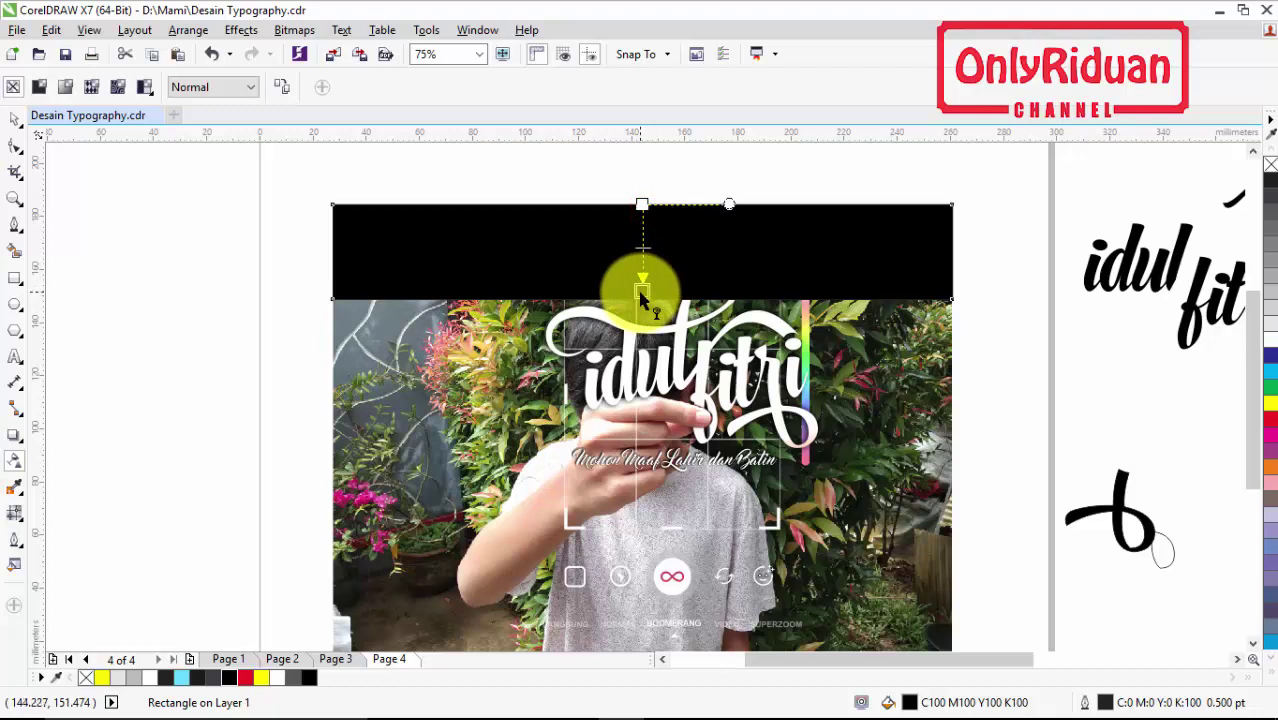
pyautogui.moveTo(642, 298); pyautogui.dragTo(642, 291)
pyautogui.click(14, 118)
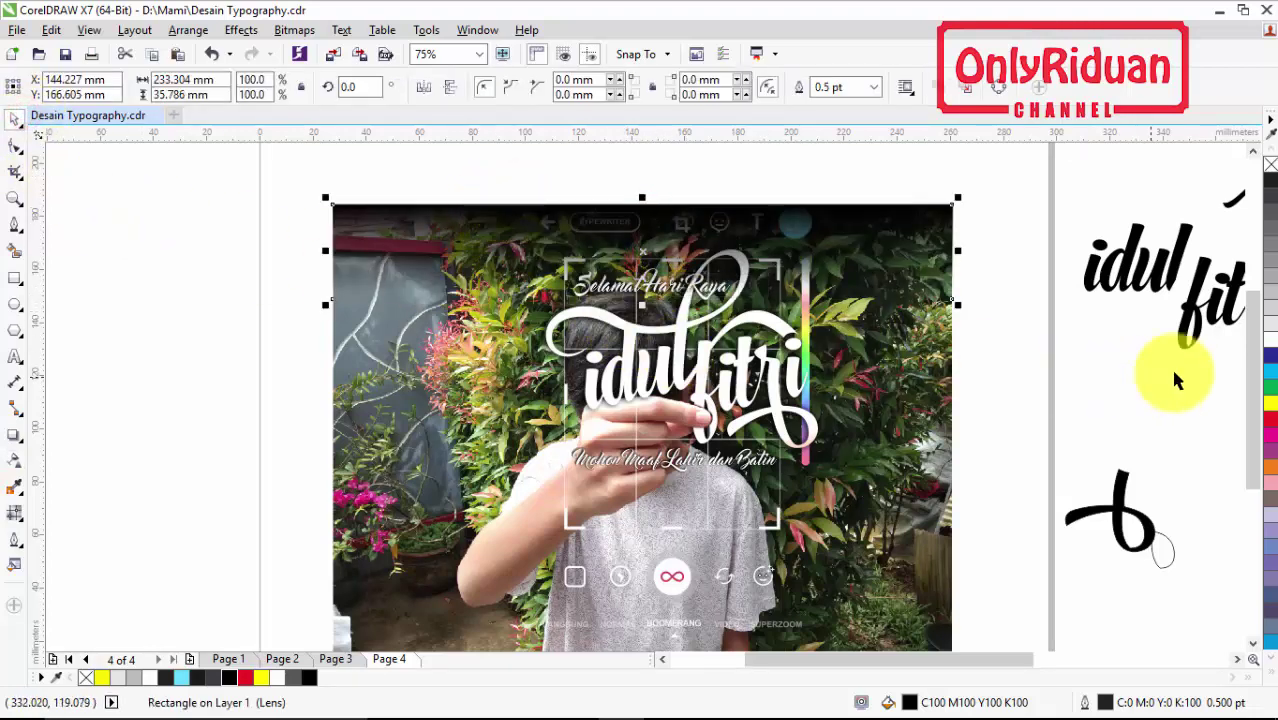
# Step: Place a vertically mirrored copy of the black fade along the photo's lower edge and stretch it to about 53 mm tall
pyautogui.click(1251, 350)
pyautogui.scroll(-2, 1251, 350)
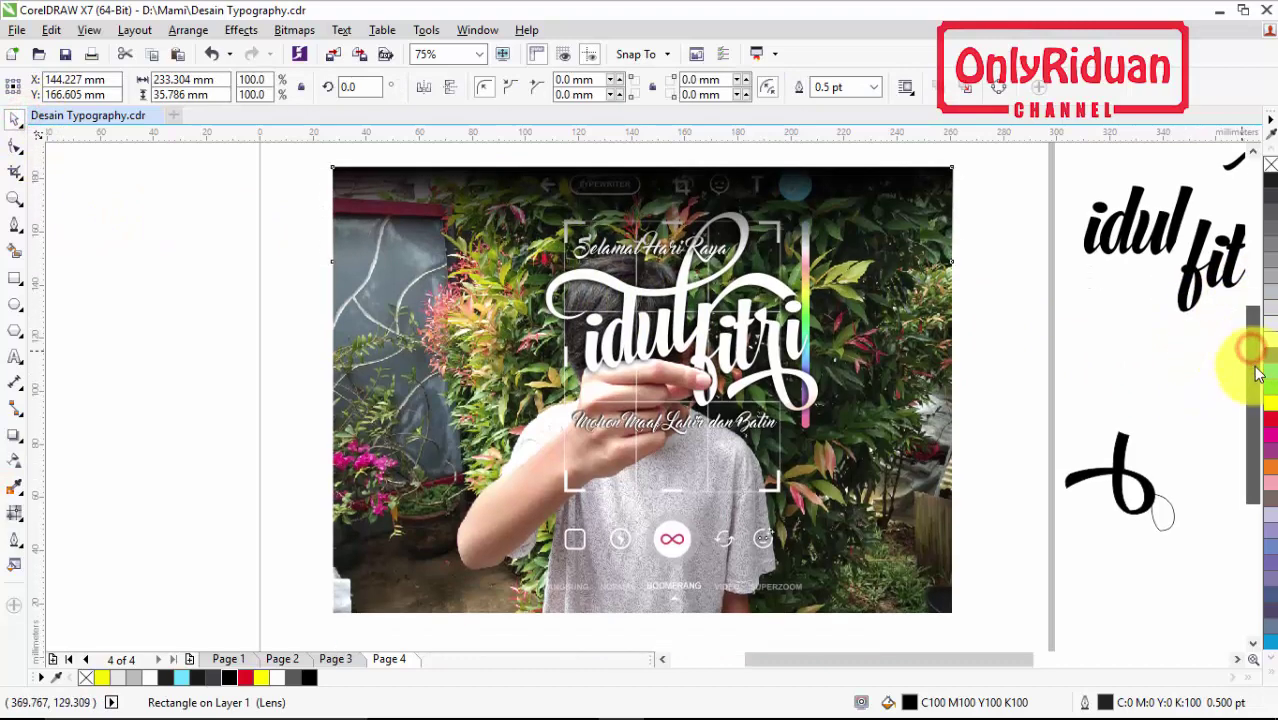
pyautogui.moveTo(498, 232); pyautogui.dragTo(453, 476)
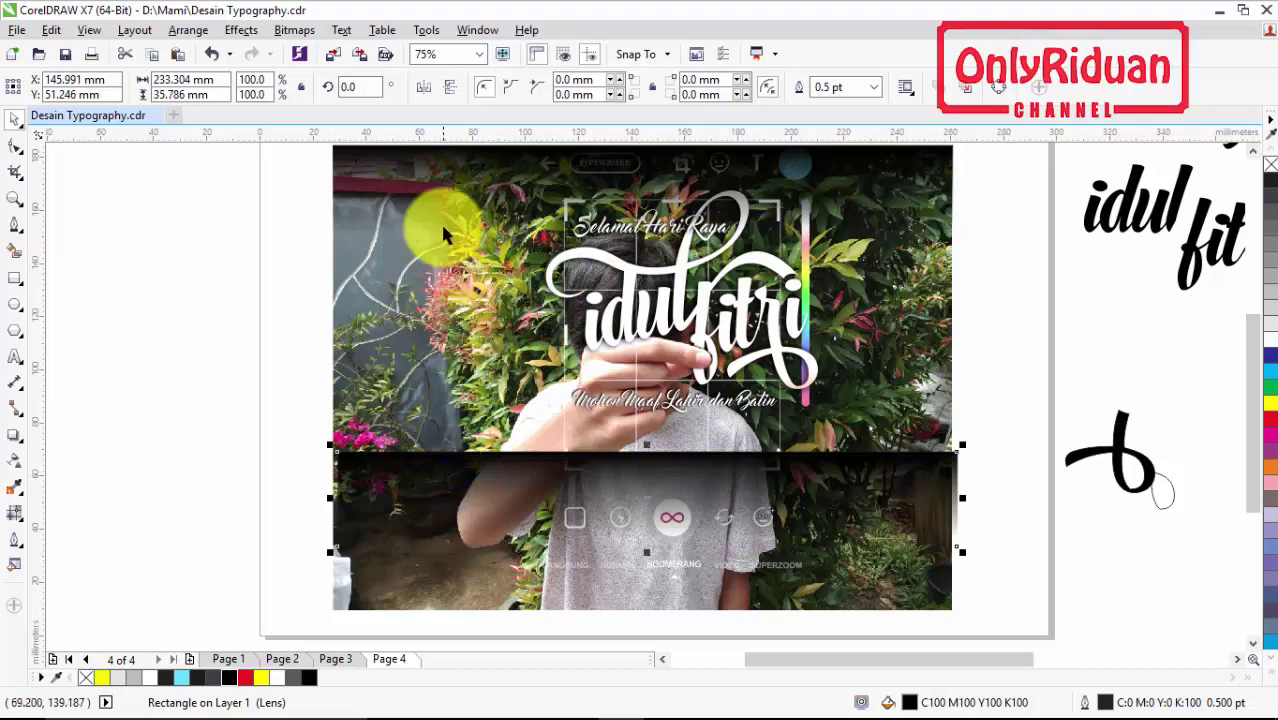
pyautogui.click(450, 87)
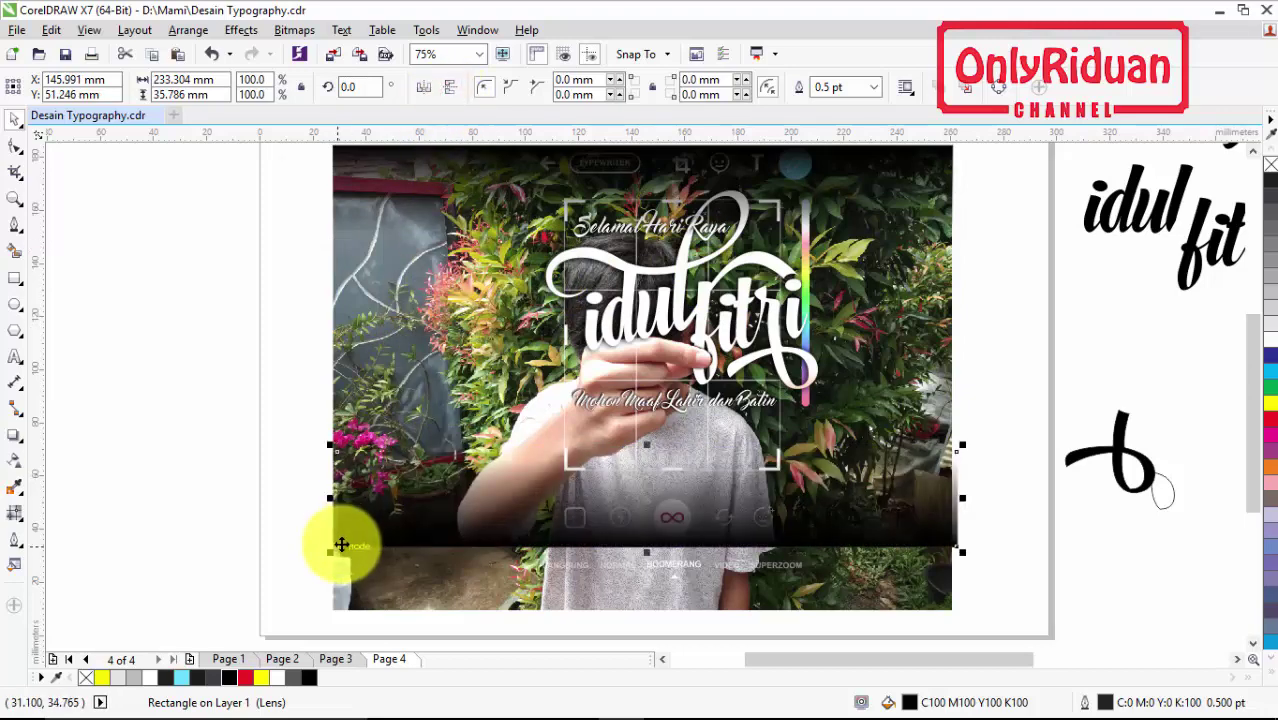
pyautogui.moveTo(341, 544); pyautogui.dragTo(331, 610)
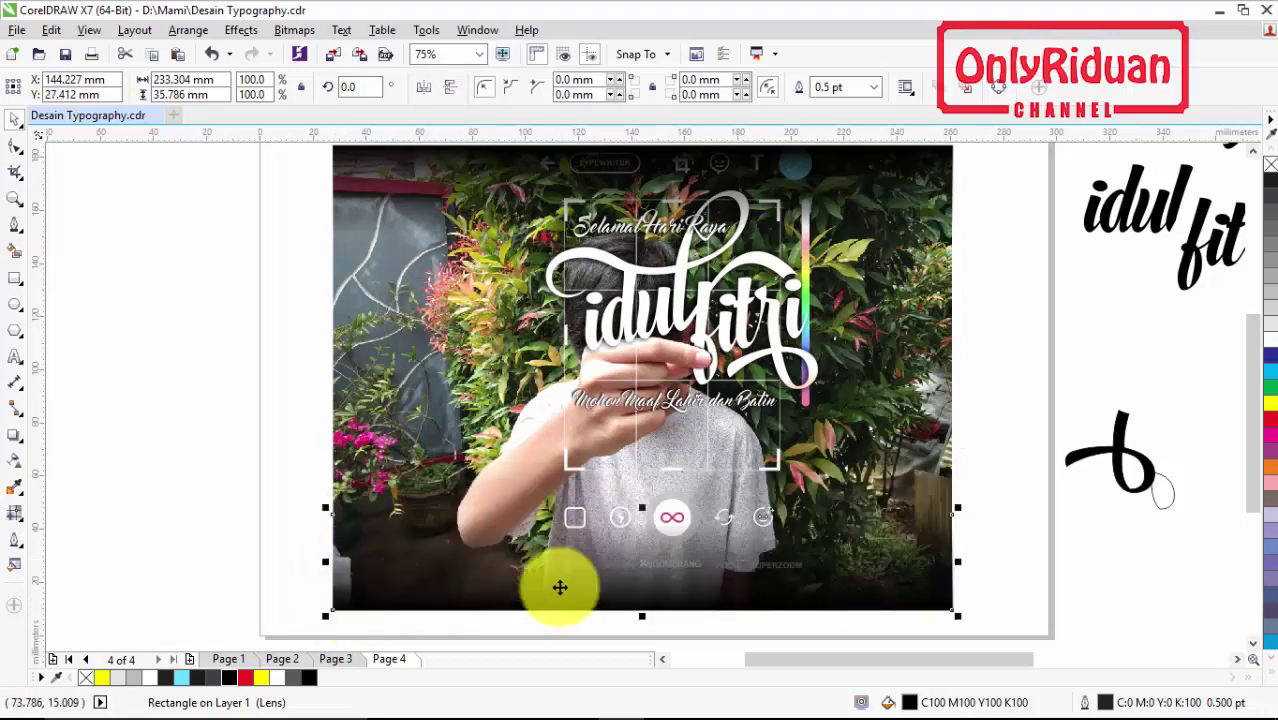
pyautogui.moveTo(642, 510); pyautogui.dragTo(639, 463)
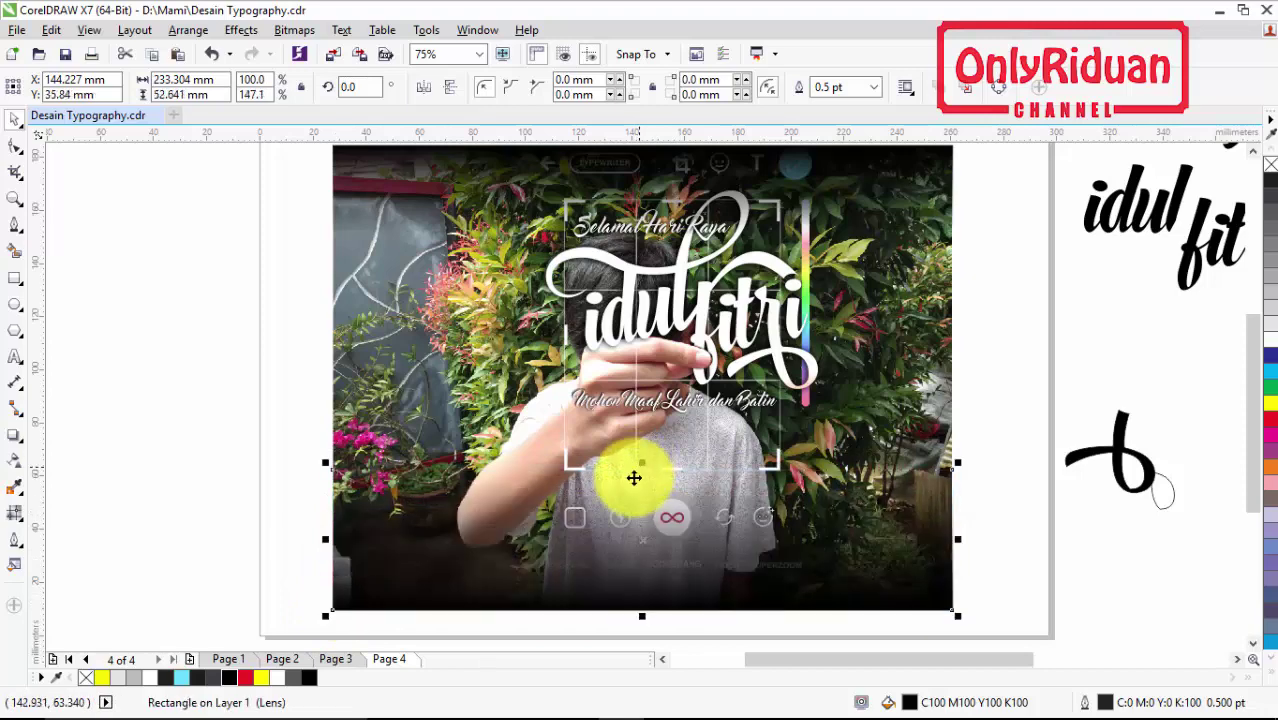
pyautogui.click(883, 626)
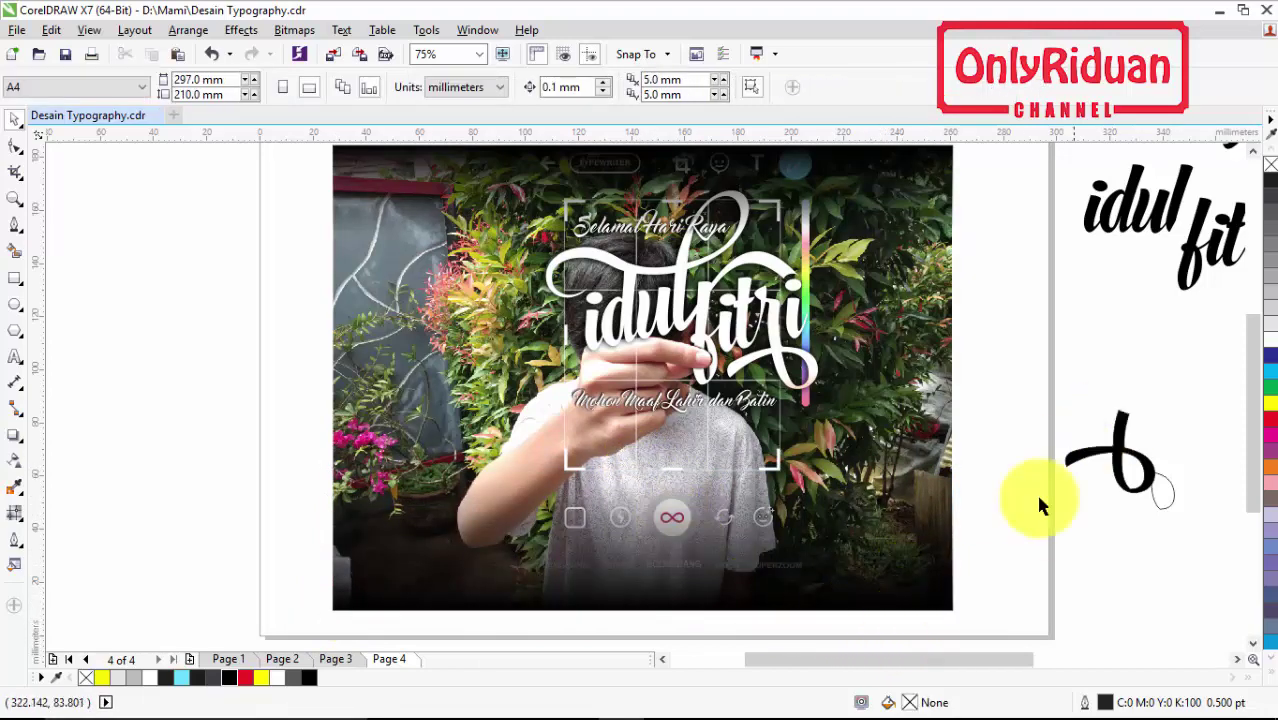
# Step: Select the camera interface elements and lettering over the photo and bring them to the front of the page
pyautogui.scroll(-1, 973, 479)
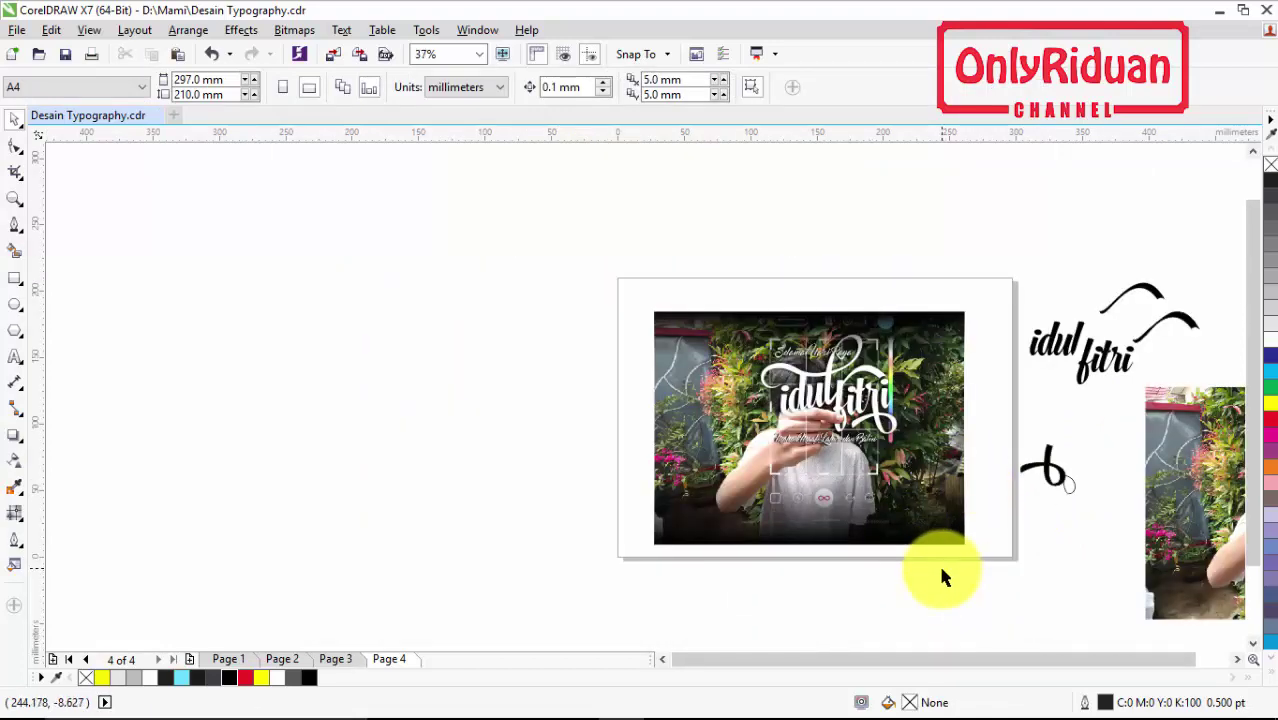
pyautogui.moveTo(942, 572); pyautogui.dragTo(709, 313)
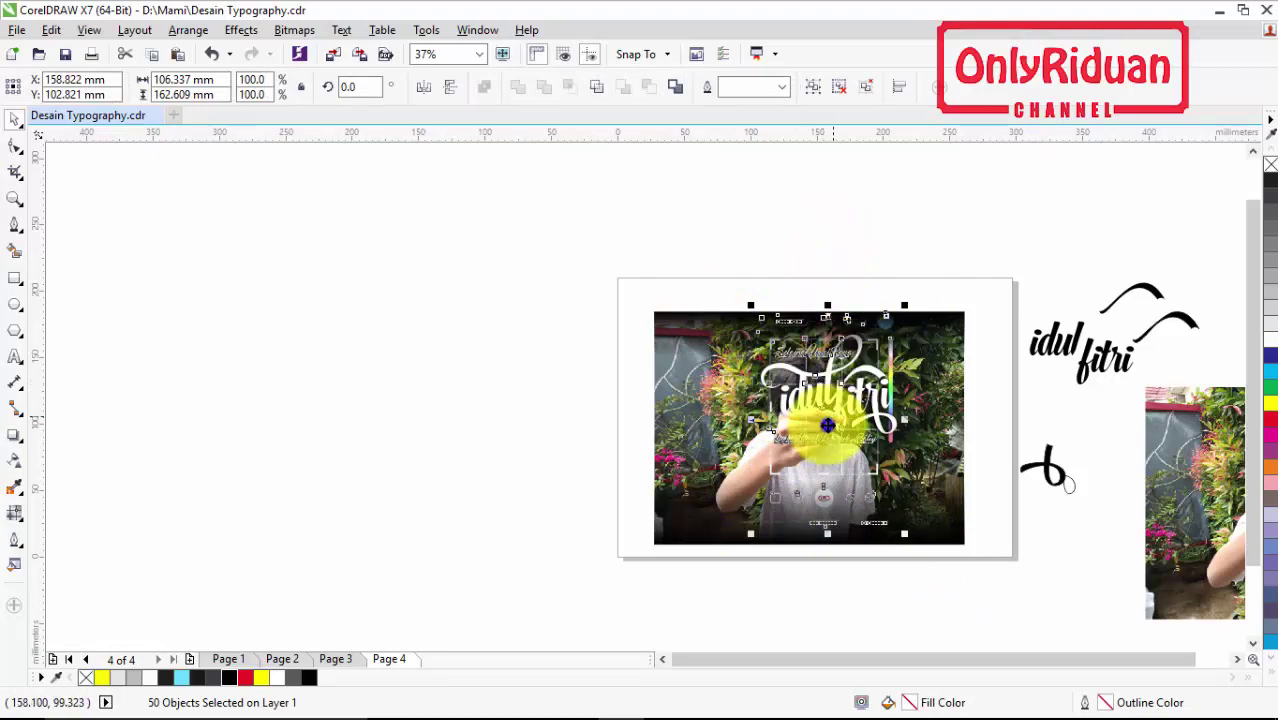
pyautogui.rightClick(828, 425)
pyautogui.moveTo(905, 531)
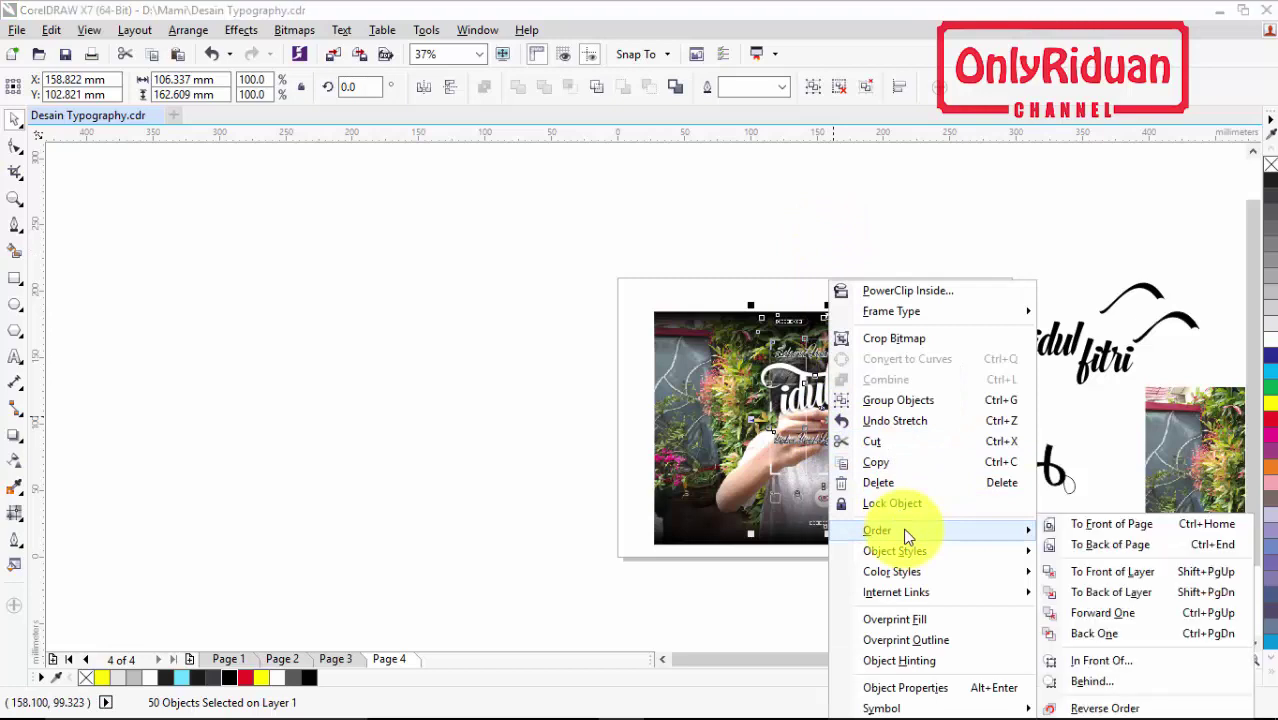
pyautogui.click(1098, 523)
pyautogui.click(499, 428)
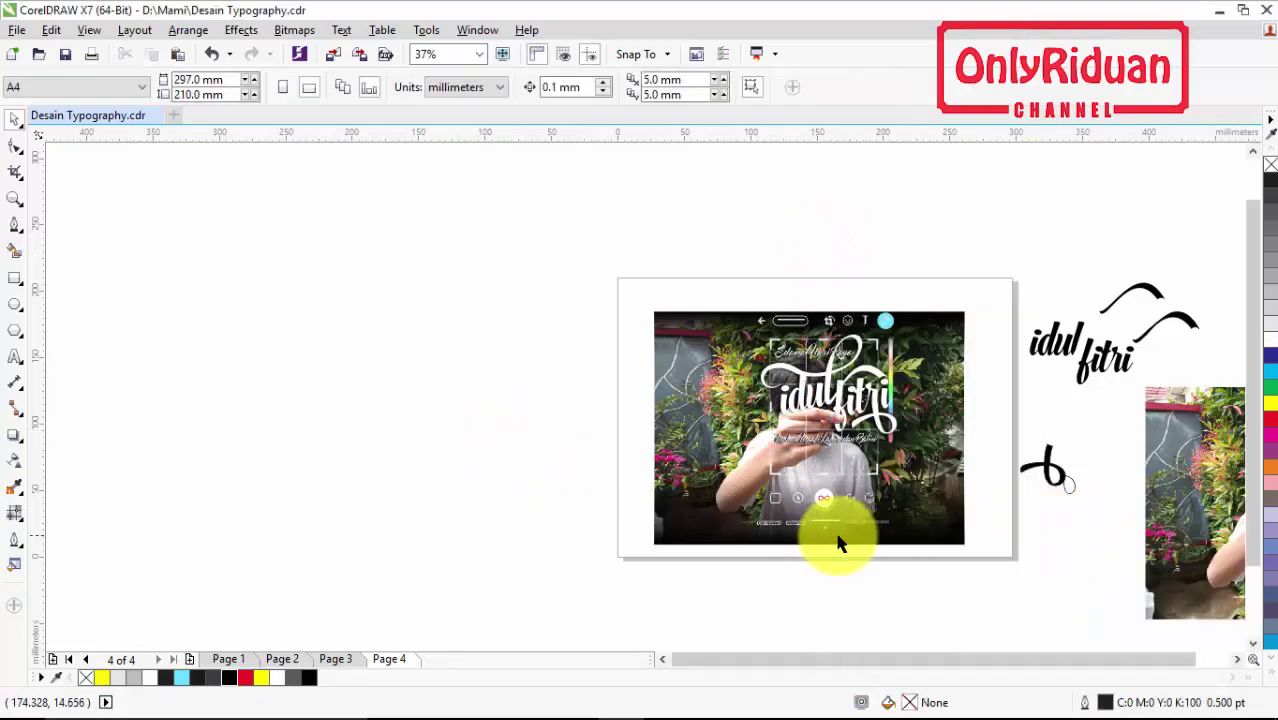
pyautogui.scroll(2, 838, 543)
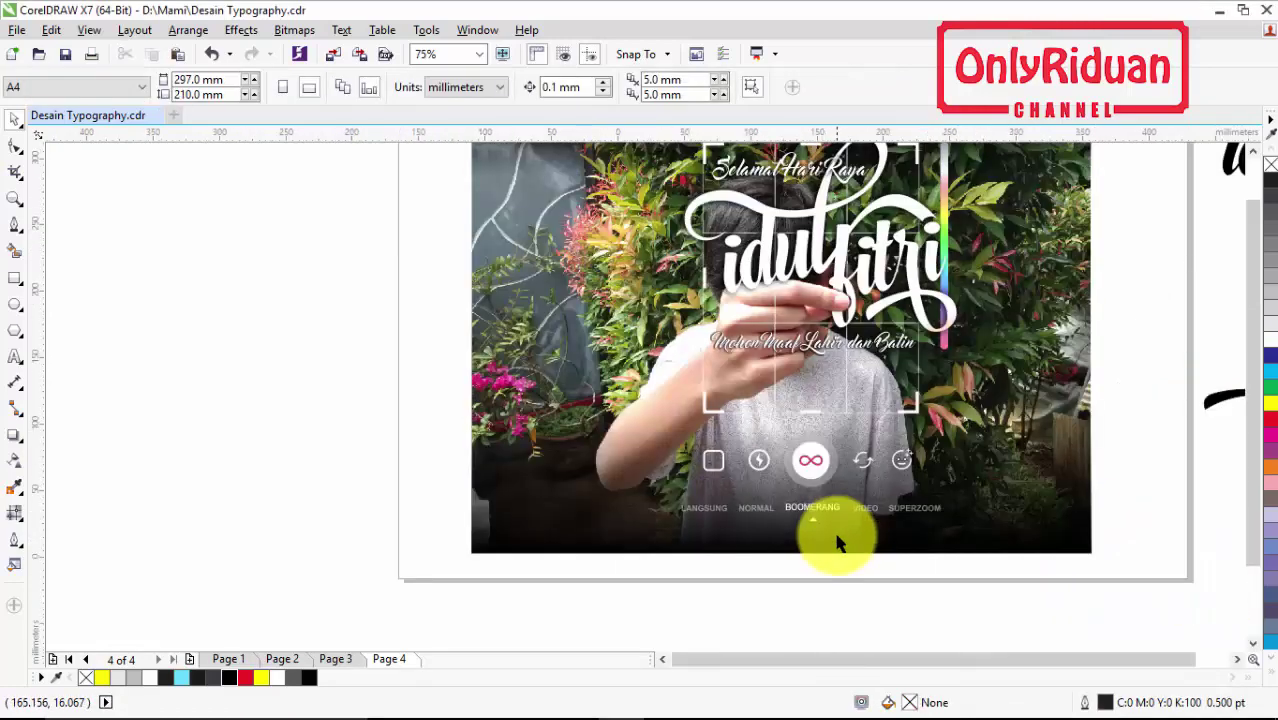
pyautogui.scroll(-2, 832, 538)
# Step: Draw an unfilled portrait rectangle about 143 × 175 mm around the lettering and interface, spanning the photo's full height
pyautogui.click(15, 198)
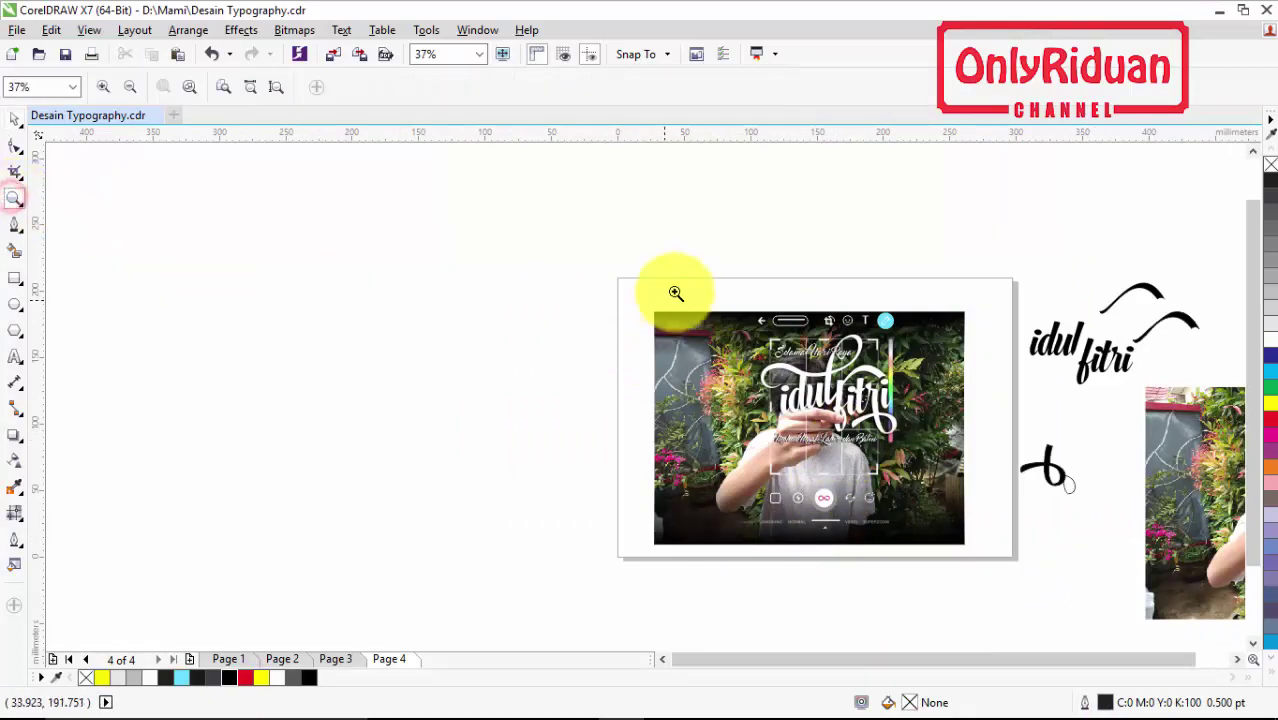
pyautogui.moveTo(680, 287); pyautogui.dragTo(923, 549)
pyautogui.press('space')
pyautogui.click(913, 332)
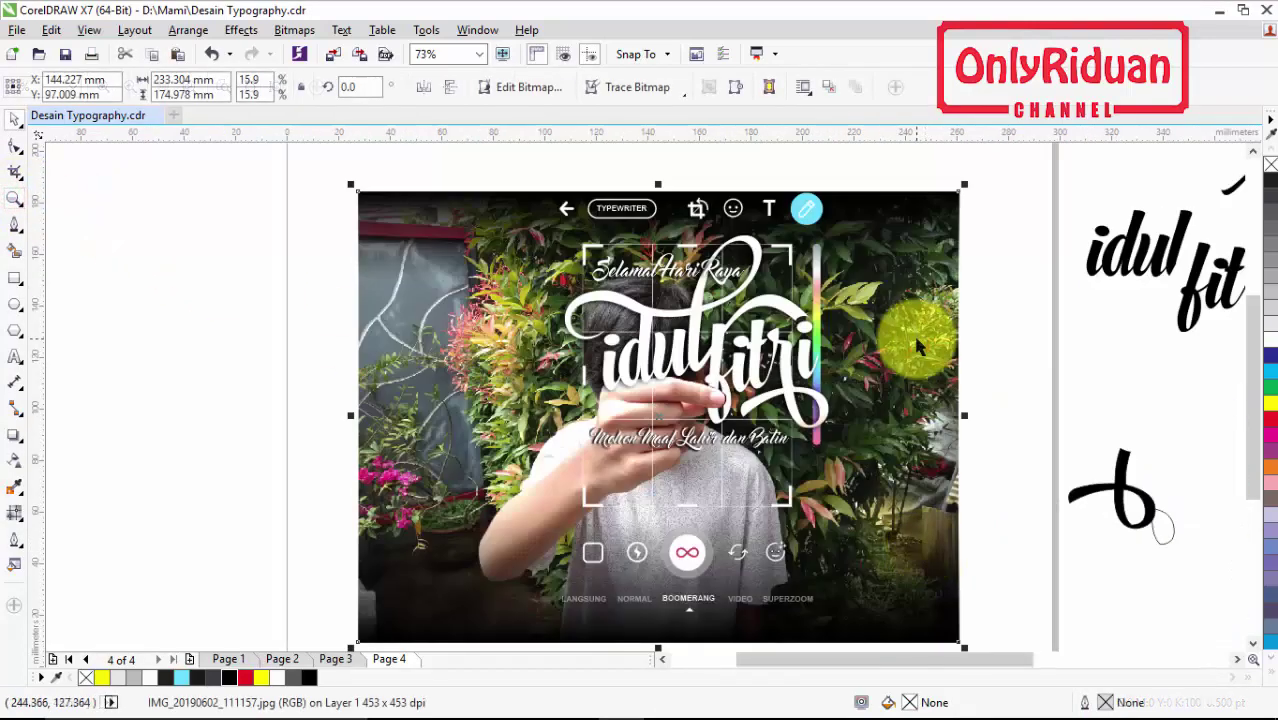
pyautogui.click(991, 318)
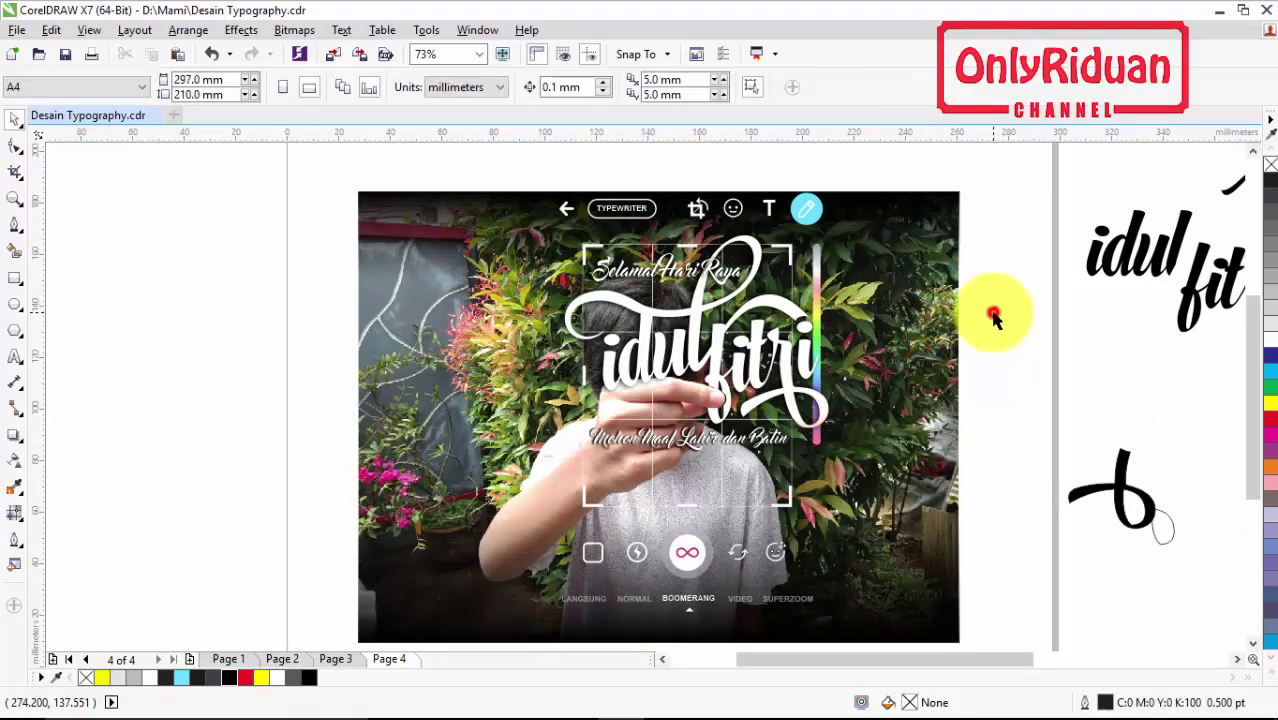
pyautogui.click(15, 279)
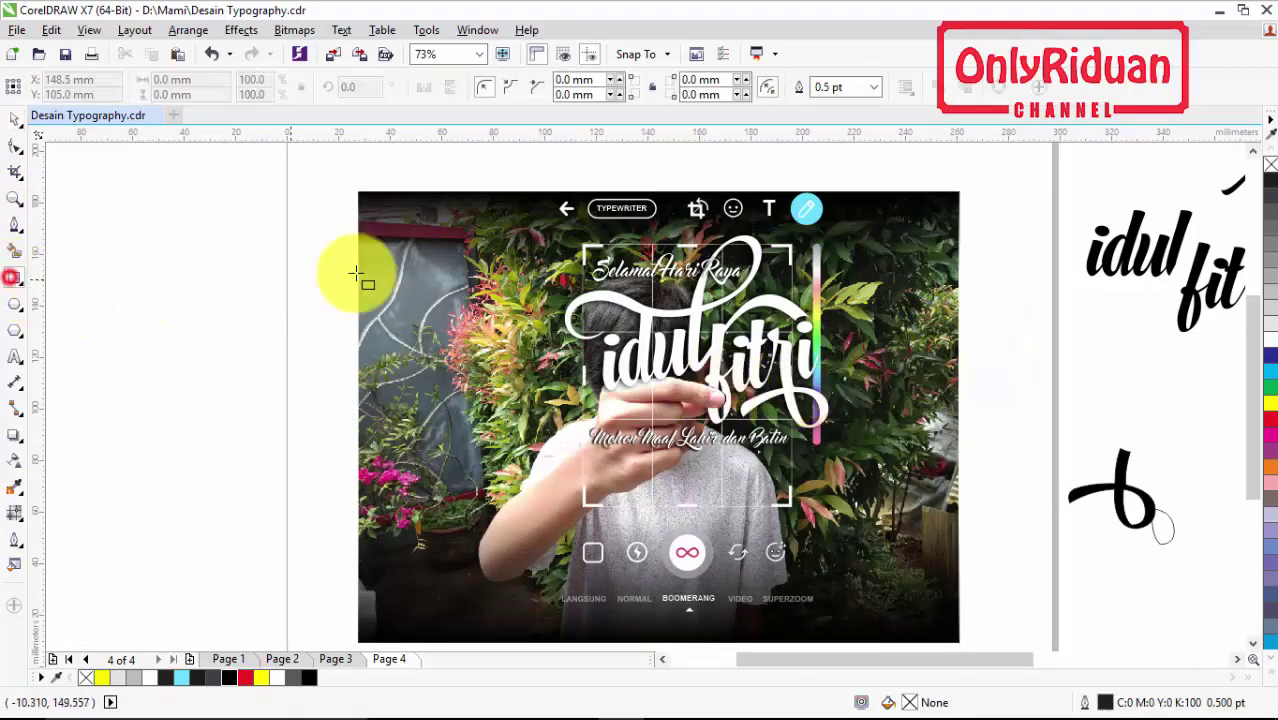
pyautogui.moveTo(505, 190); pyautogui.dragTo(862, 612)
pyautogui.moveTo(862, 612); pyautogui.dragTo(874, 608)
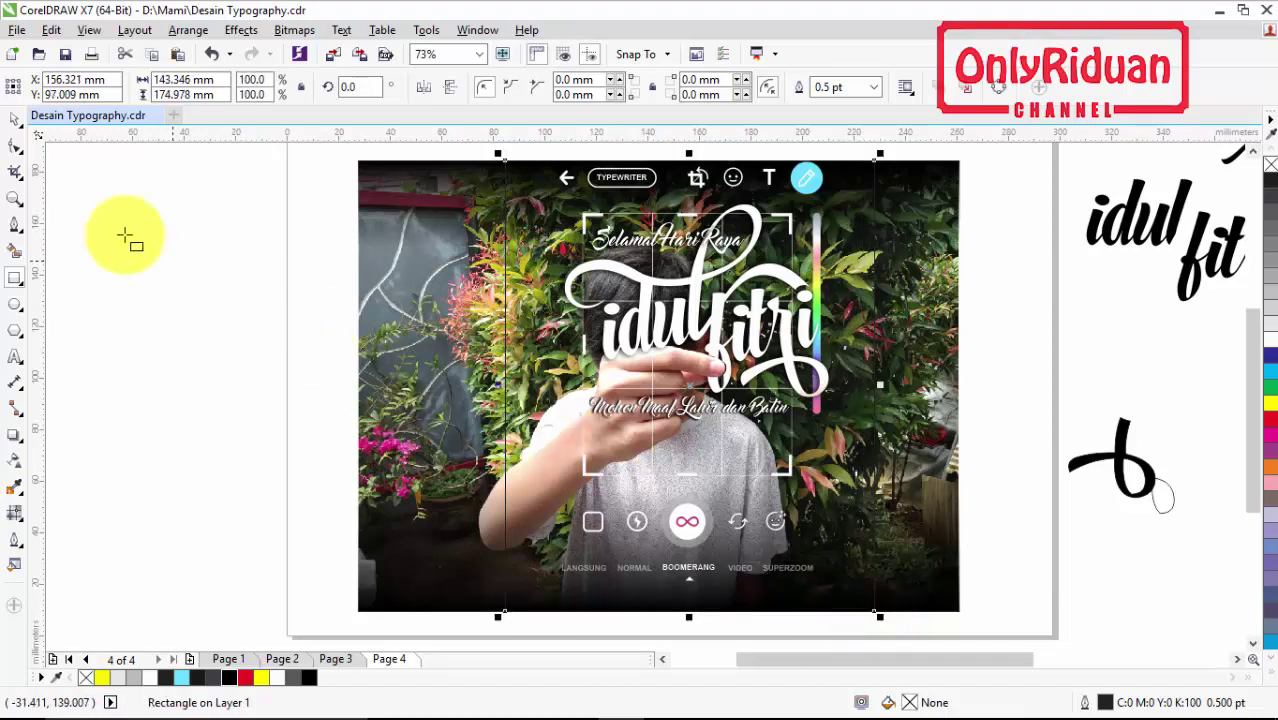
pyautogui.click(14, 116)
# Step: Move the portrait rectangle off the page beside the artwork and group the photo, fades, lettering and interface elements
pyautogui.scroll(-2, 528, 262)
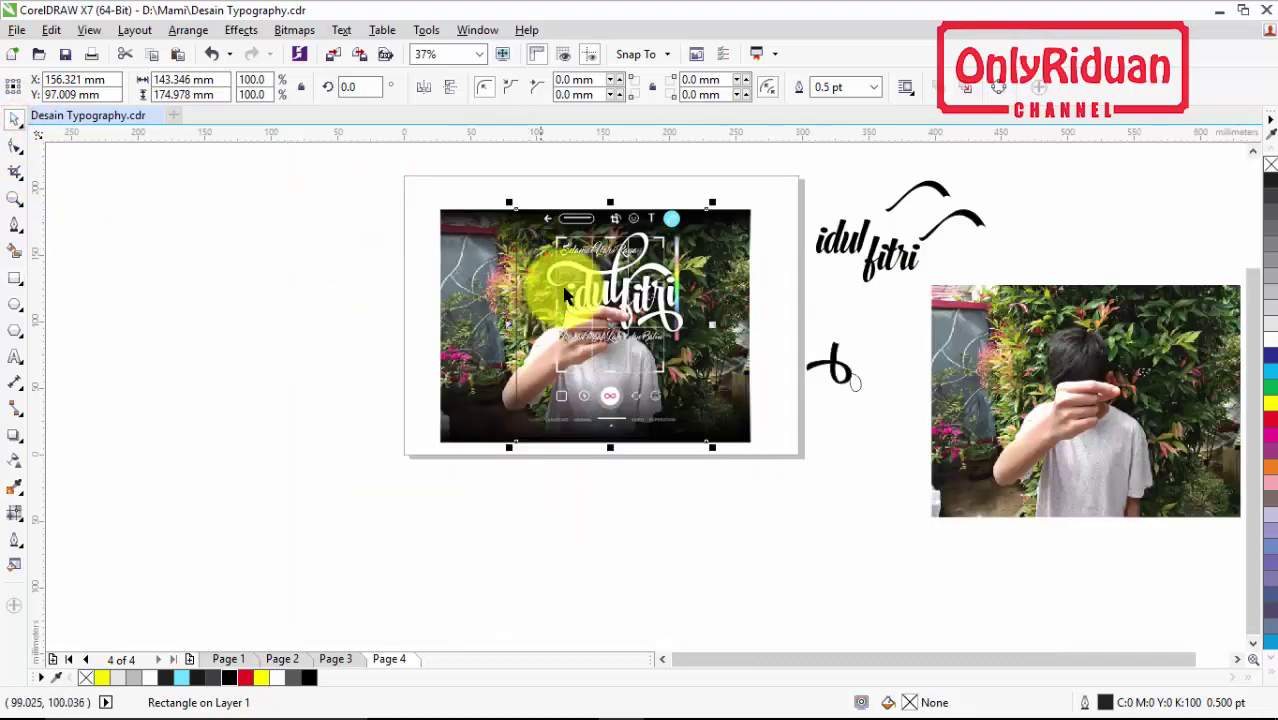
pyautogui.scroll(1, 591, 247)
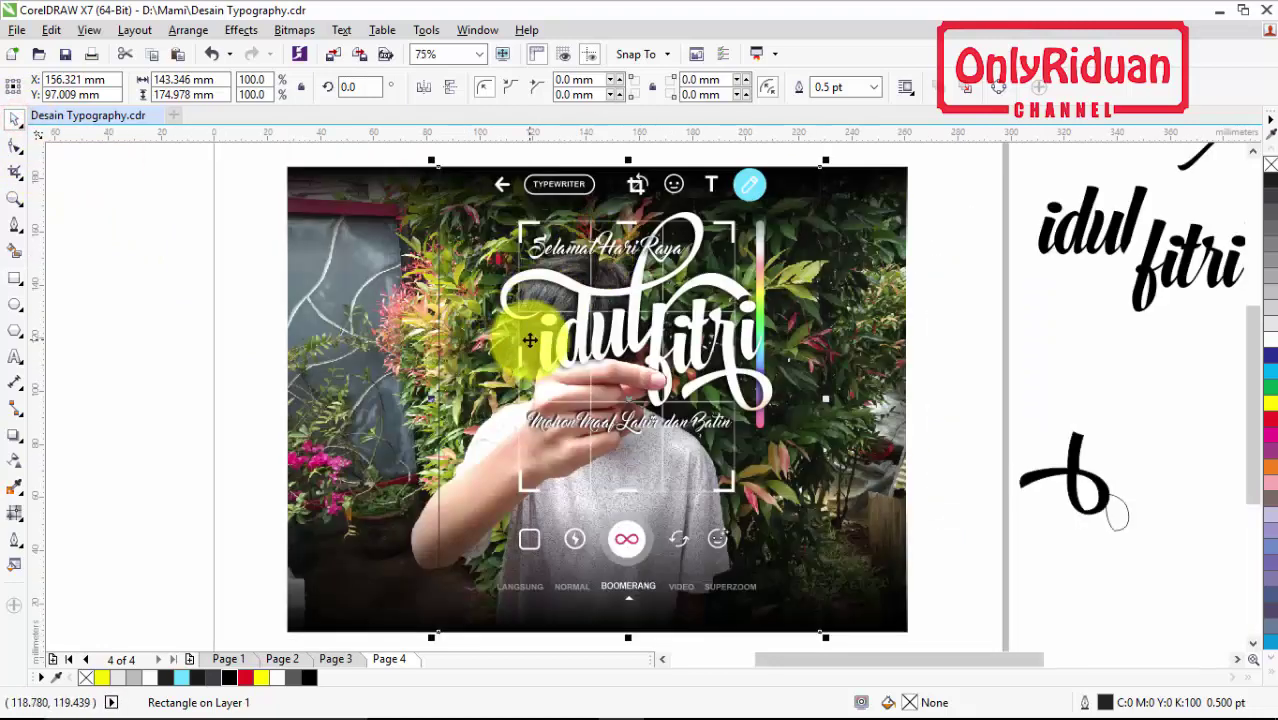
pyautogui.scroll(-1, 529, 339)
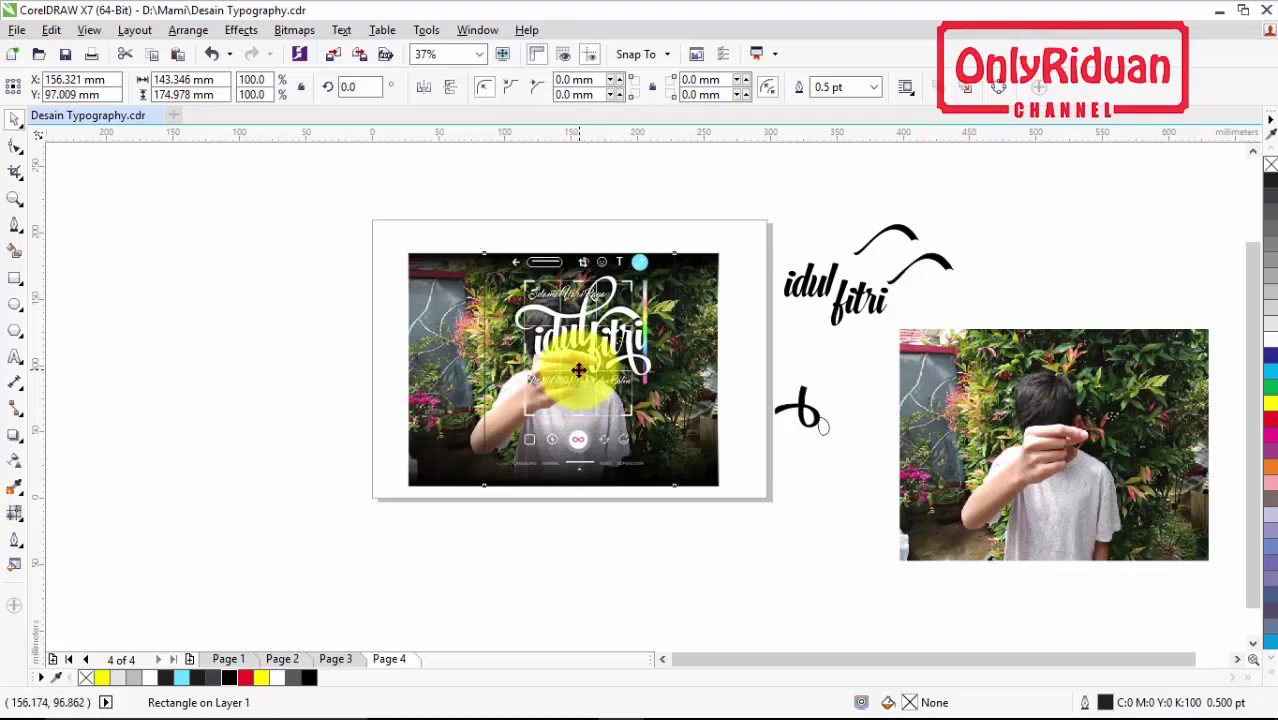
pyautogui.moveTo(583, 380); pyautogui.dragTo(205, 360)
pyautogui.moveTo(391, 225); pyautogui.dragTo(736, 513)
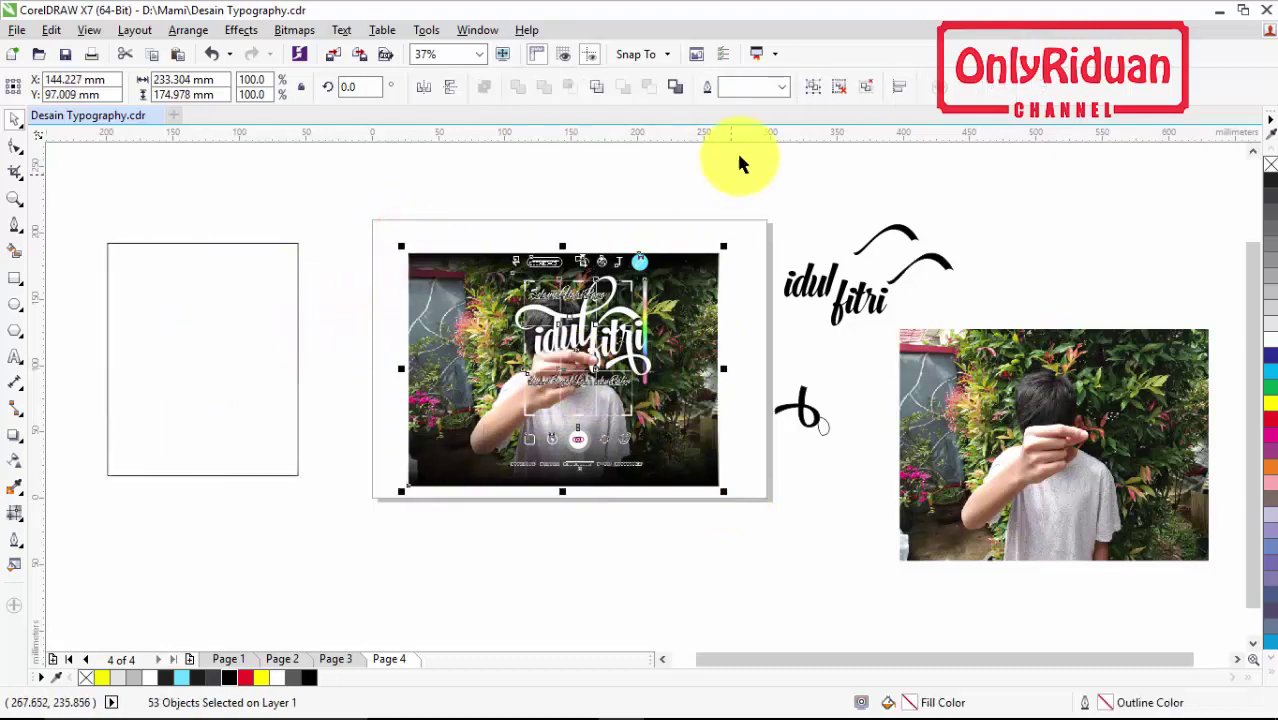
pyautogui.click(813, 88)
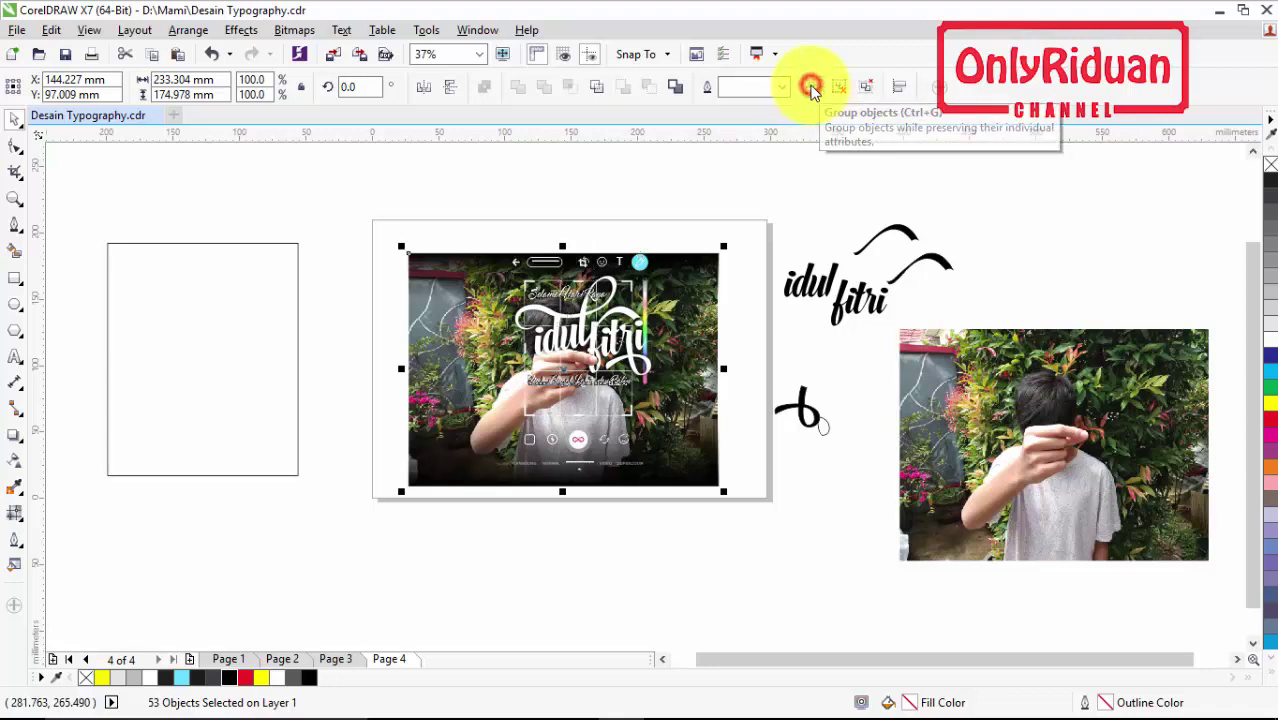
# Step: Move the portrait rectangle back over the grouped artwork and nudge it to about X 158.6 mm, Y 96.9 mm
pyautogui.click(157, 342)
pyautogui.moveTo(195, 315); pyautogui.dragTo(566, 313)
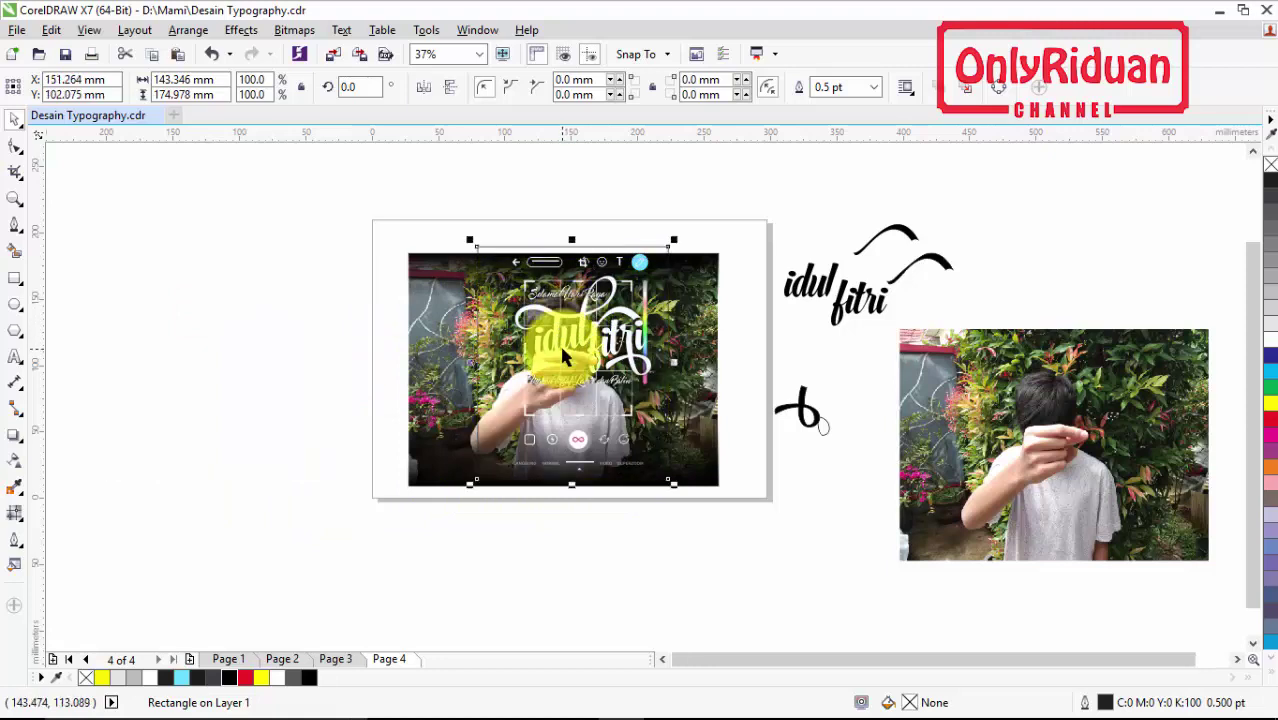
pyautogui.press('Down')
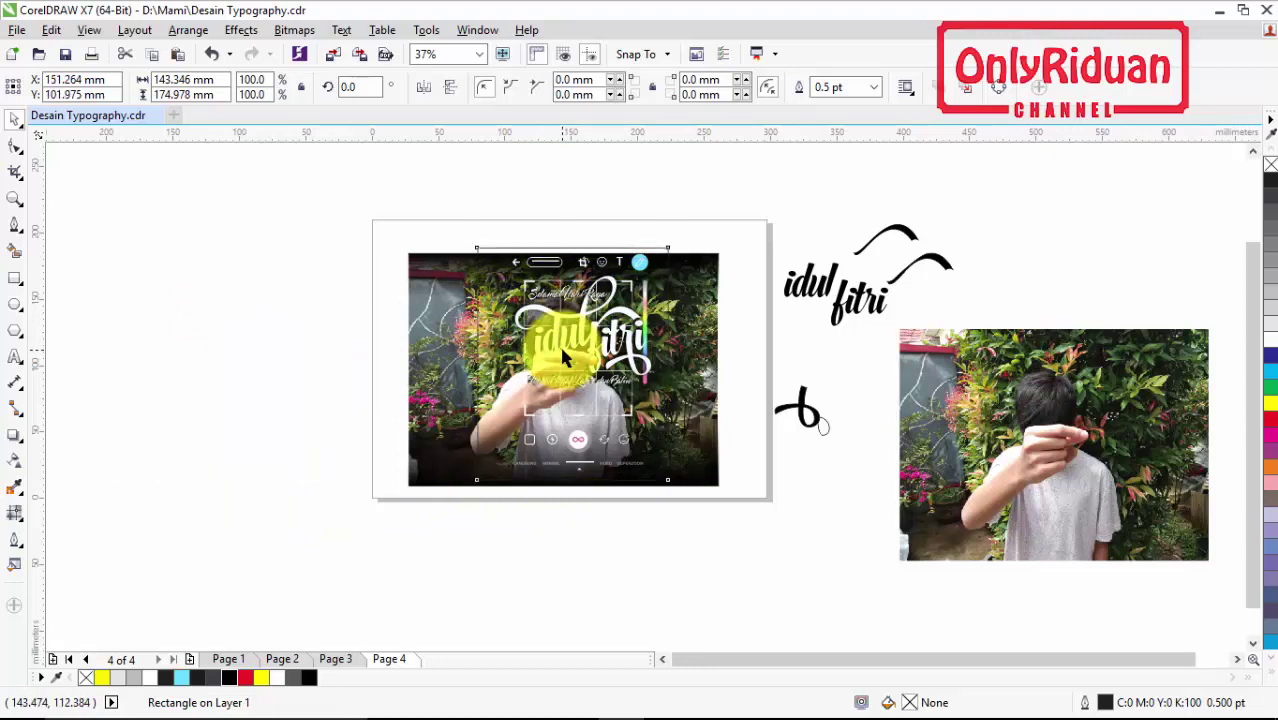
pyautogui.hotkey('shift', 'Down')
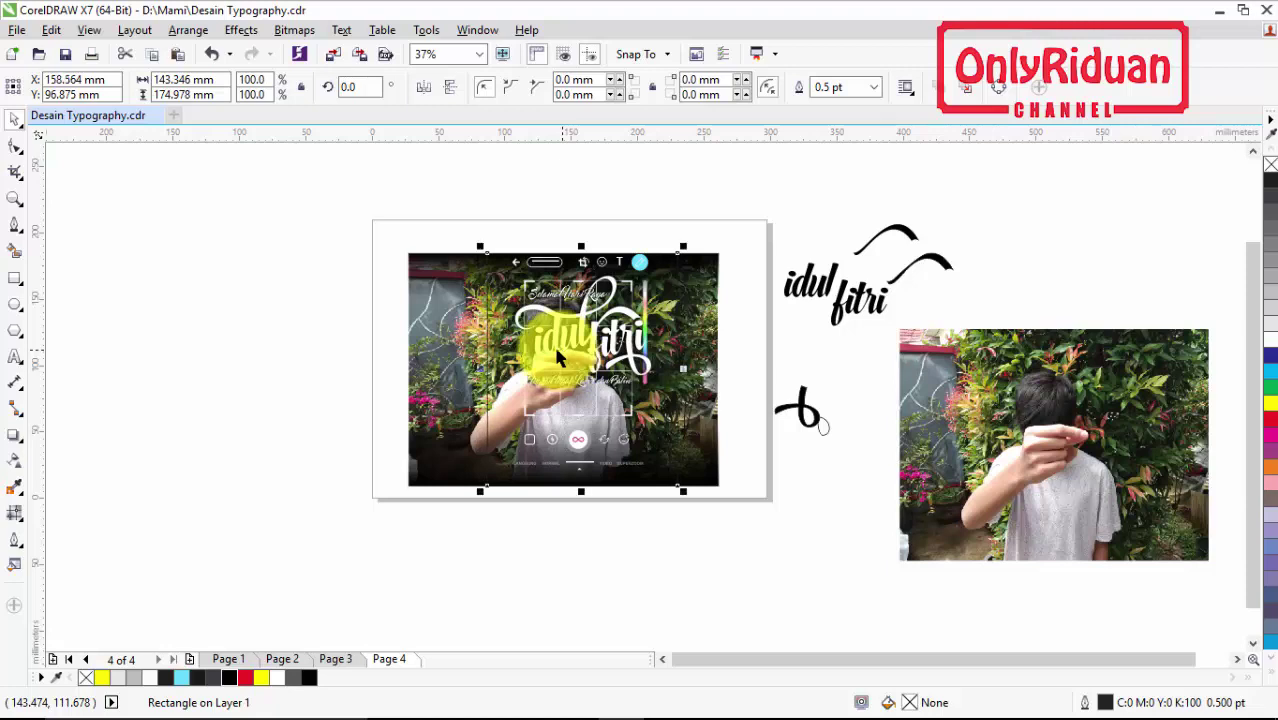
# Step: PowerClip the grouped artwork inside the portrait rectangle and check the cropped design up close
pyautogui.click(714, 318)
pyautogui.click(714, 318)
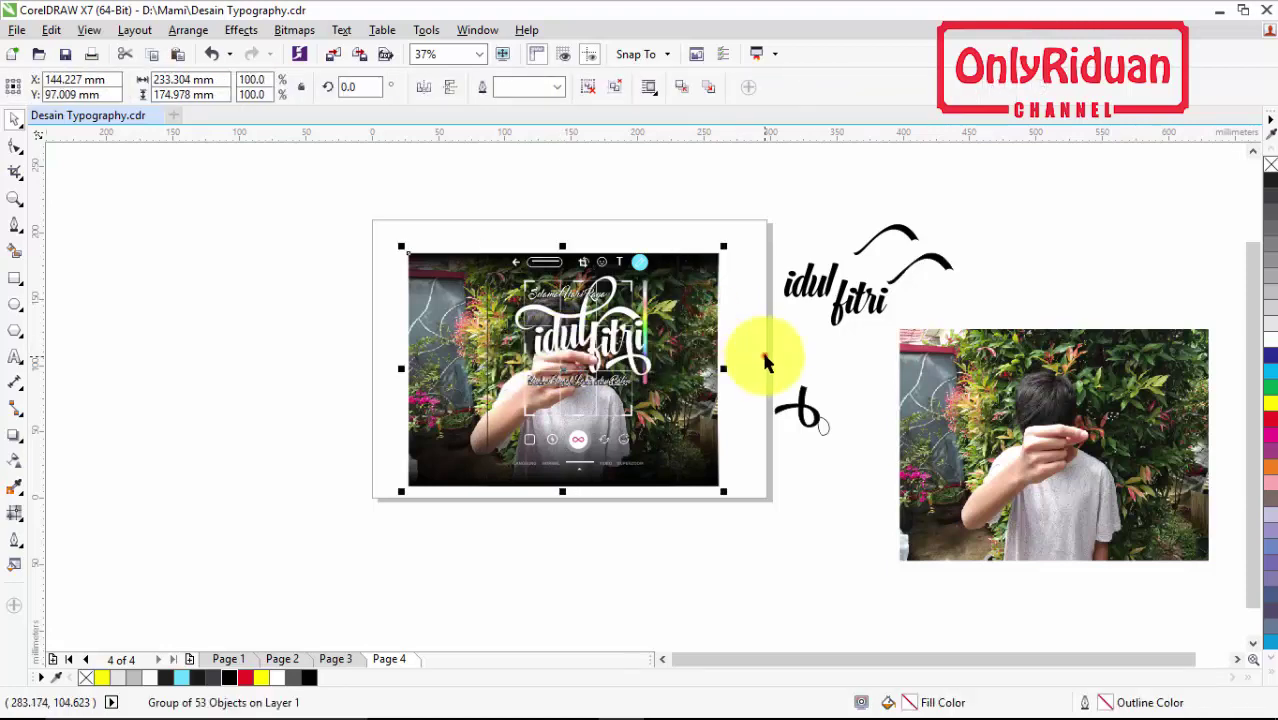
pyautogui.rightClick(701, 307)
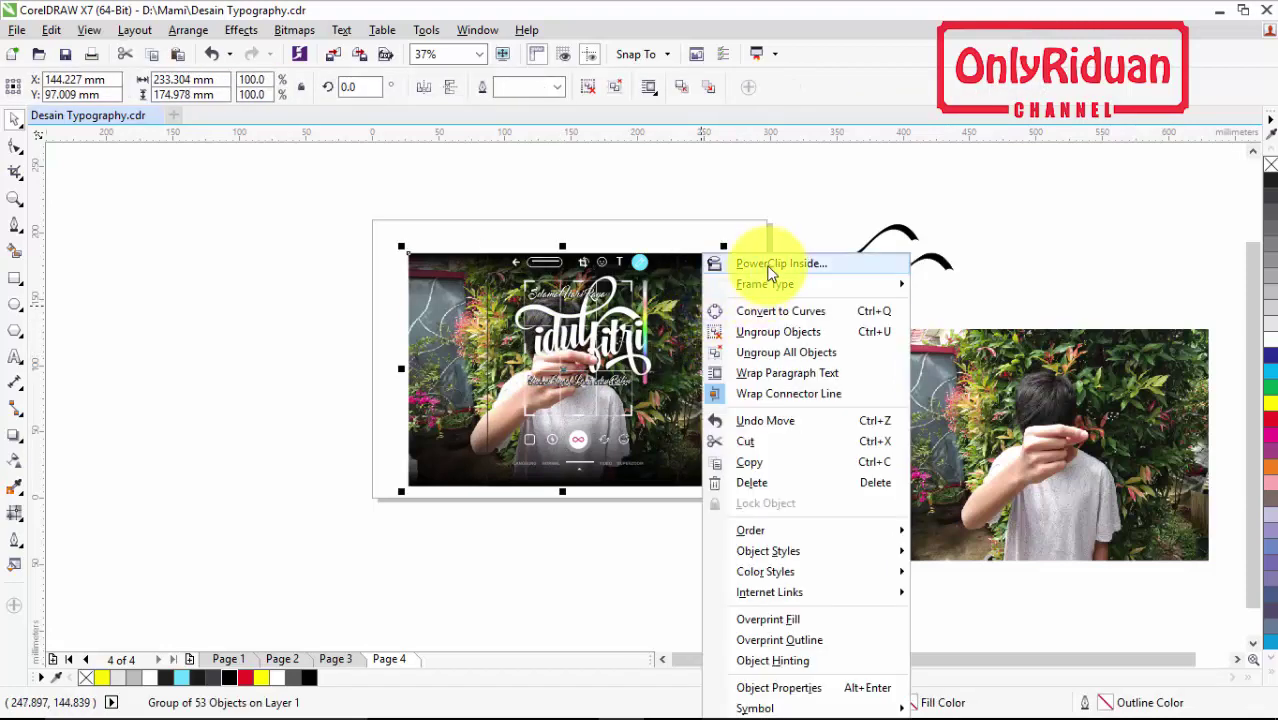
pyautogui.click(760, 262)
pyautogui.click(658, 317)
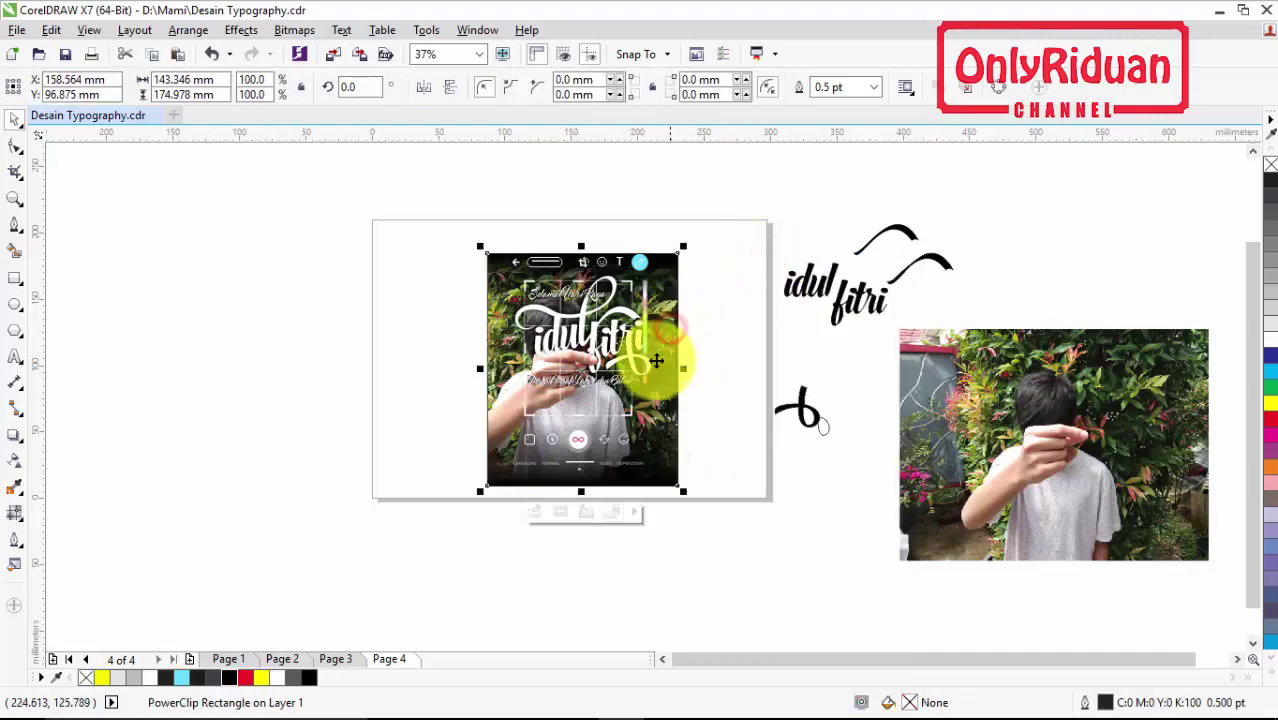
pyautogui.click(15, 200)
pyautogui.moveTo(471, 228); pyautogui.dragTo(710, 497)
pyautogui.press('space')
pyautogui.click(879, 458)
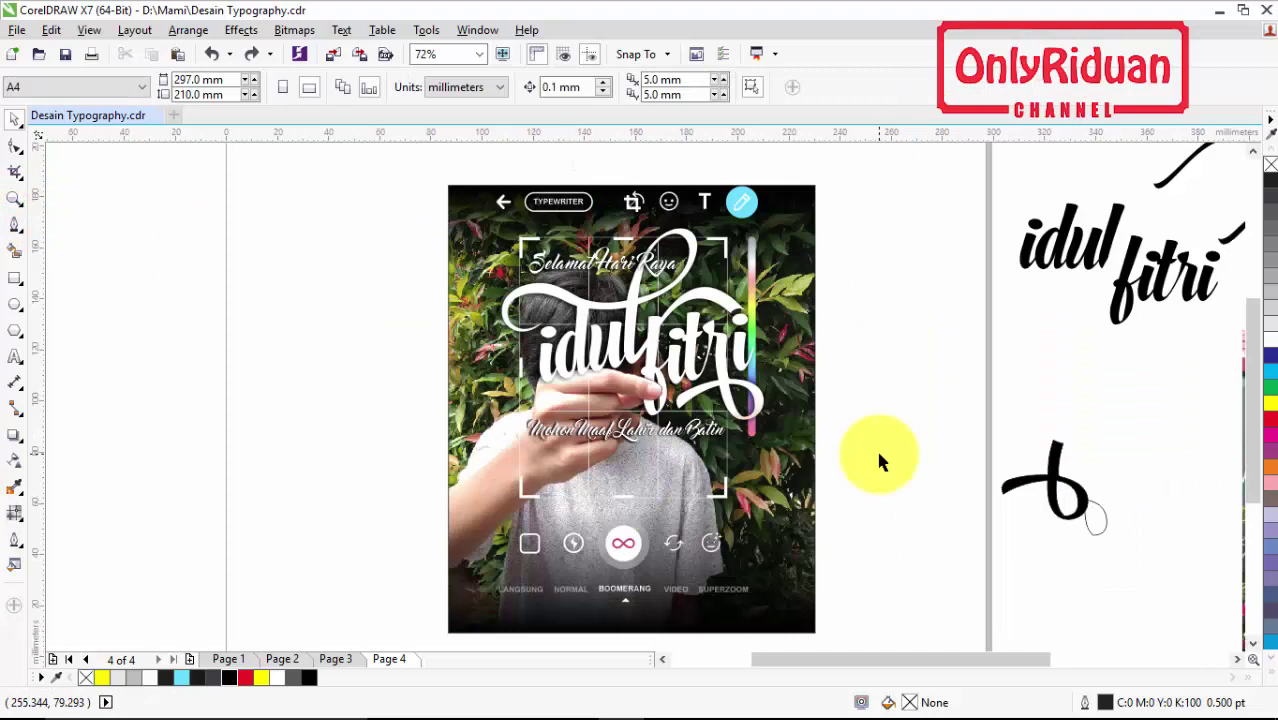